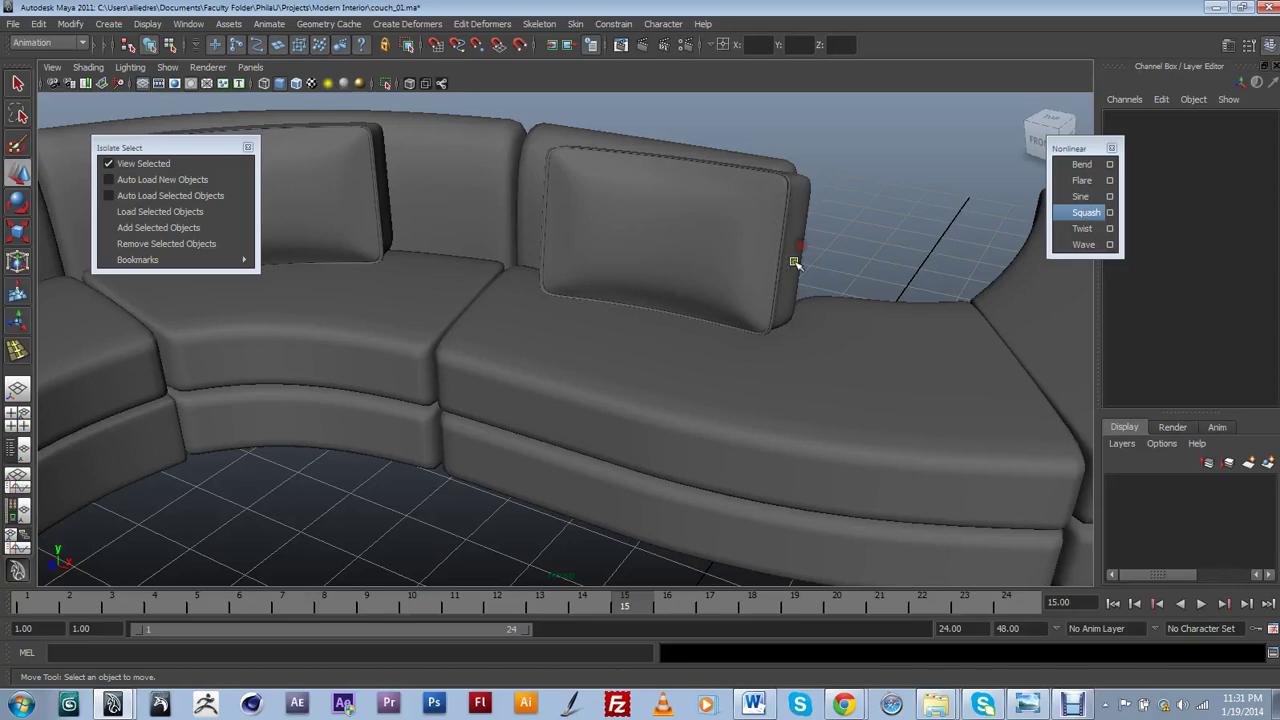
Inspect the cushions on the couch model and compare them with the reference sofa photo in Windows Photo Viewer
{"action": "mouse_move", "coordinate": [810, 266]}
{"action": "left_mouse_down", "text": "alt"}
{"action": "mouse_move", "coordinate": [751, 271]}
{"action": "mouse_move", "coordinate": [797, 271]}
{"action": "left_mouse_up", "text": "alt"}
{"action": "scroll", "coordinate": [797, 271], "scroll_direction": "down", "scroll_amount": 4}
{"action": "middle_click_drag", "start_coordinate": [675, 340], "coordinate": [683, 380], "text": "alt"}
{"action": "left_click_drag", "start_coordinate": [698, 364], "coordinate": [768, 438], "text": "alt"}
{"action": "scroll", "coordinate": [763, 434], "scroll_direction": "up", "scroll_amount": 4}
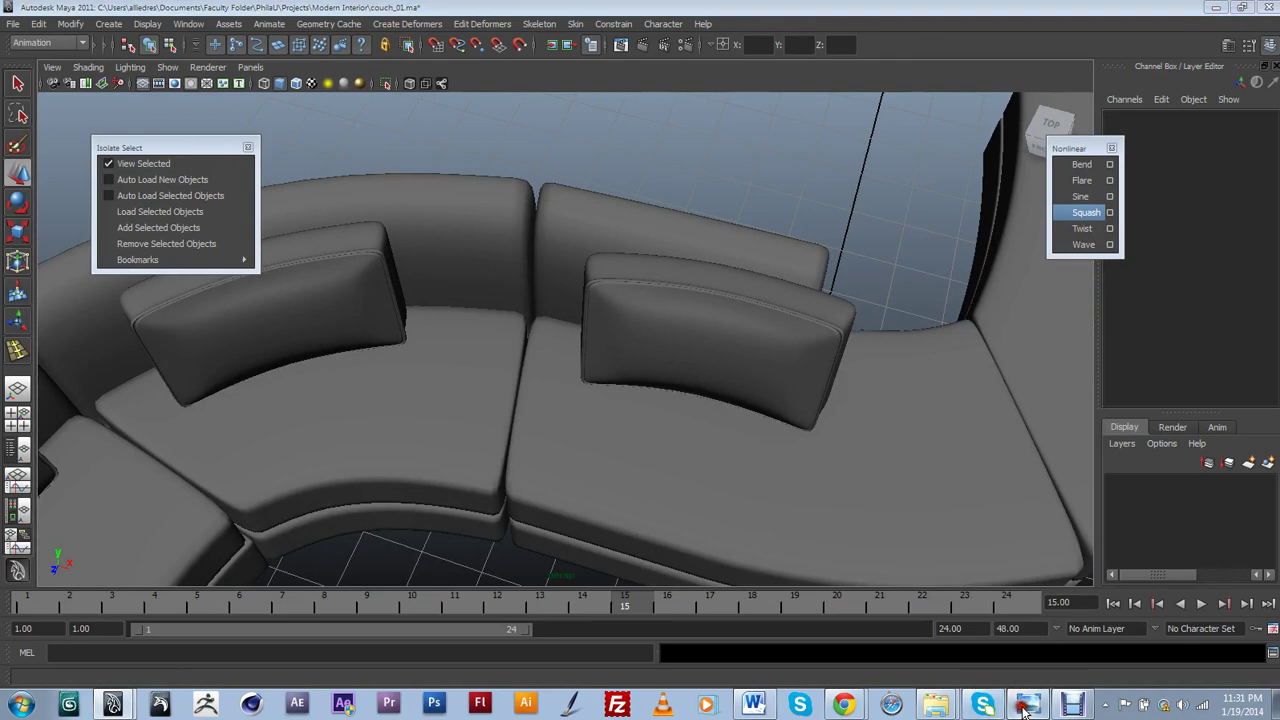
{"action": "left_click", "coordinate": [983, 703]}
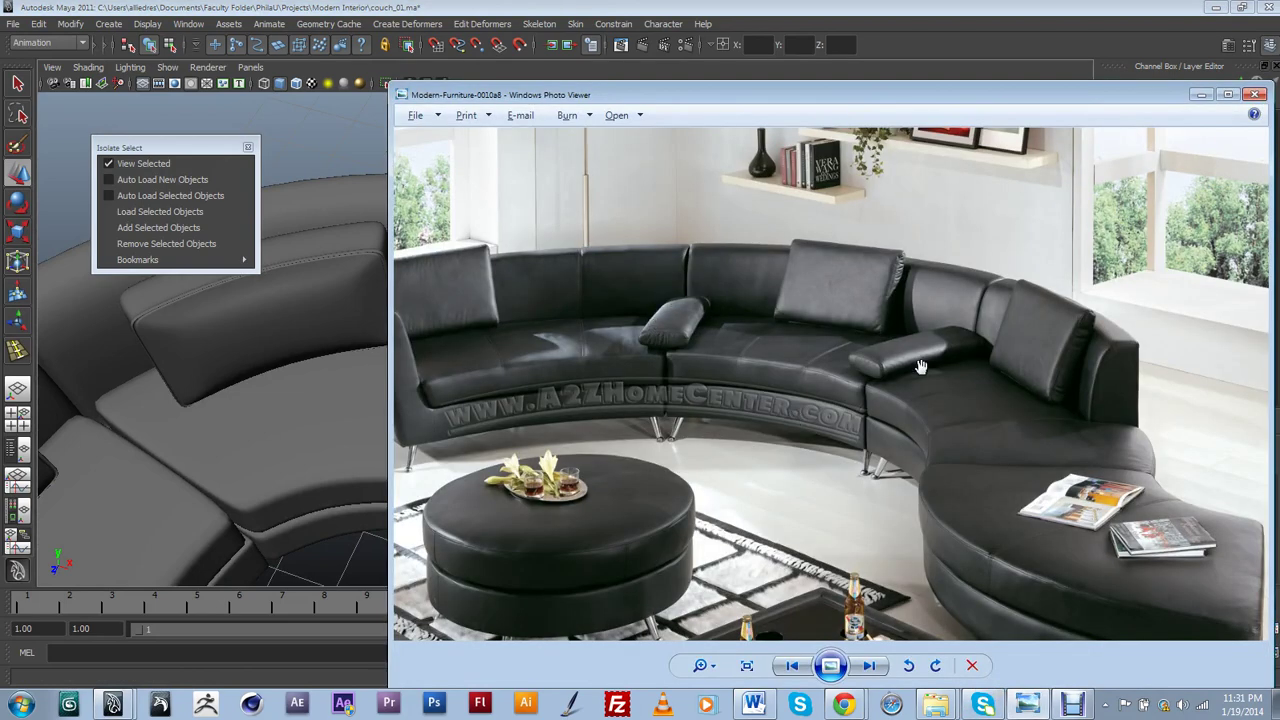
{"action": "left_click", "coordinate": [1203, 95]}
{"action": "left_click", "coordinate": [673, 313]}
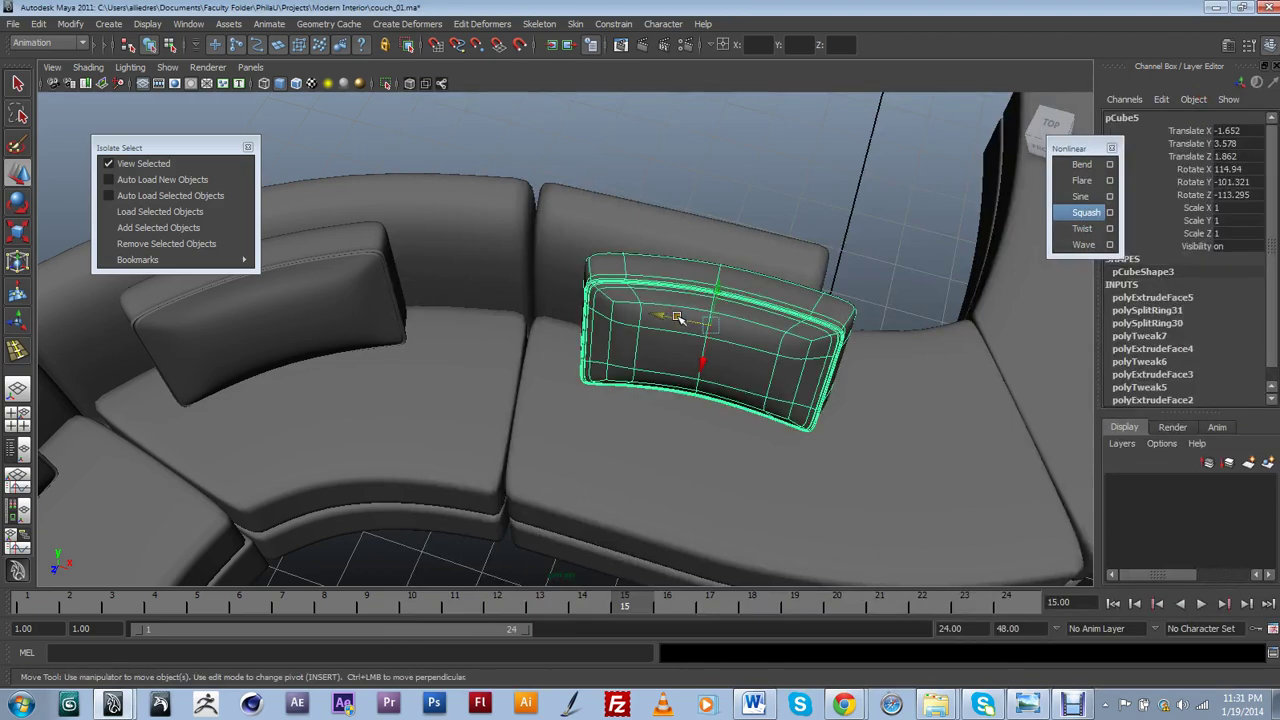
{"action": "left_click_drag", "start_coordinate": [758, 433], "coordinate": [472, 215], "text": "alt"}
{"action": "right_click_drag", "start_coordinate": [564, 265], "coordinate": [523, 259]}
{"action": "left_click_drag", "start_coordinate": [508, 221], "coordinate": [555, 436]}
{"action": "right_click_drag", "start_coordinate": [640, 340], "coordinate": [684, 316]}
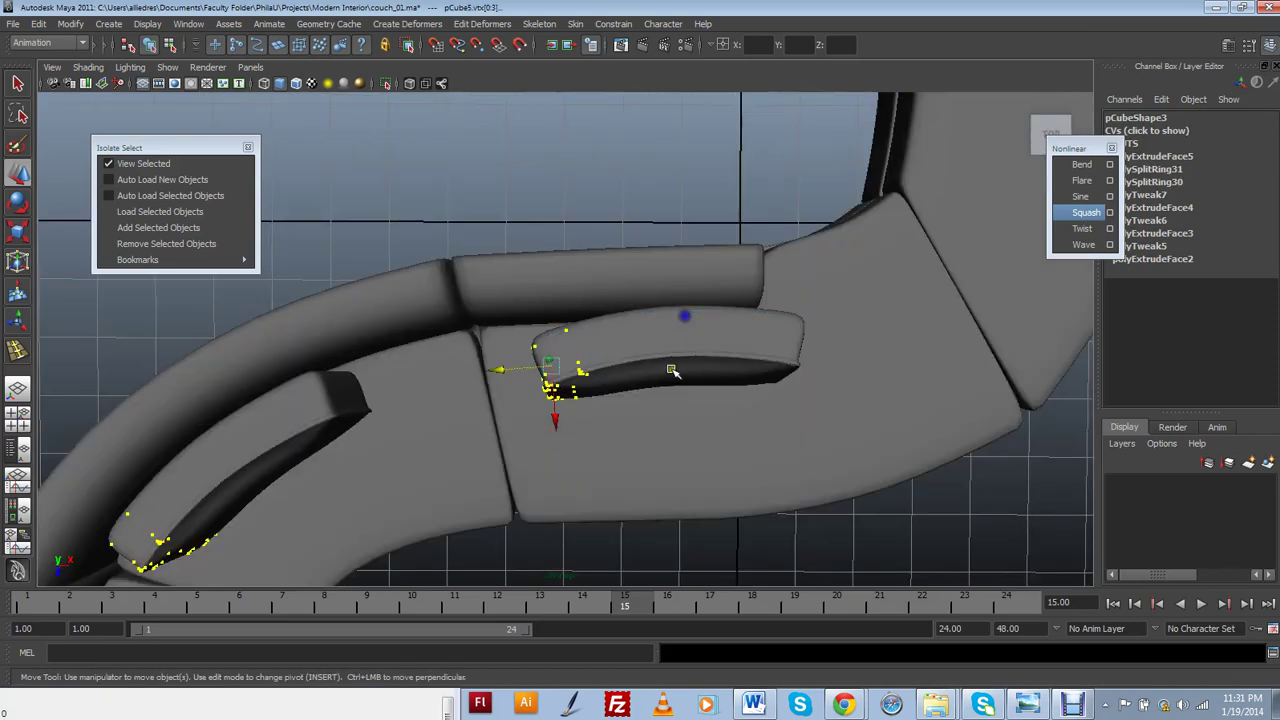
{"action": "key", "text": "F8"}
Duplicate the cushion on the open-ended seat section, offset the copy along the backrest, and delete the original
{"action": "left_click_drag", "start_coordinate": [655, 212], "coordinate": [508, 422], "text": "alt"}
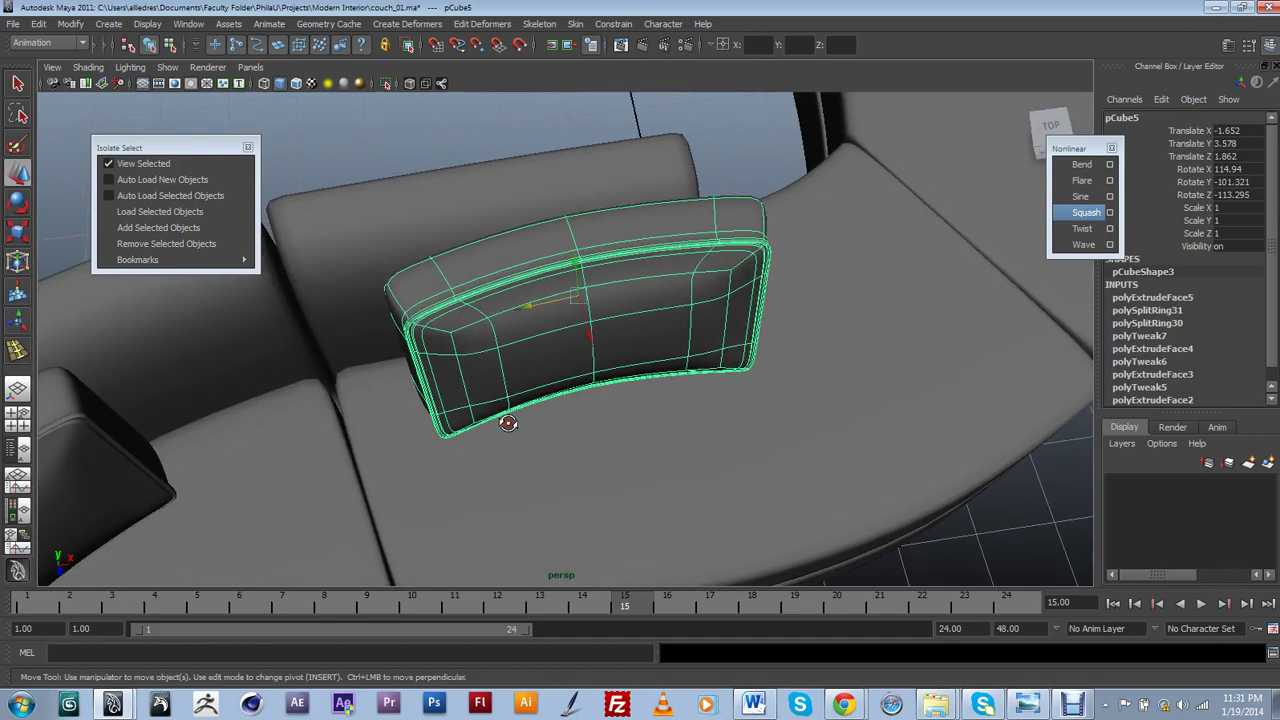
{"action": "key", "text": "ctrl+d"}
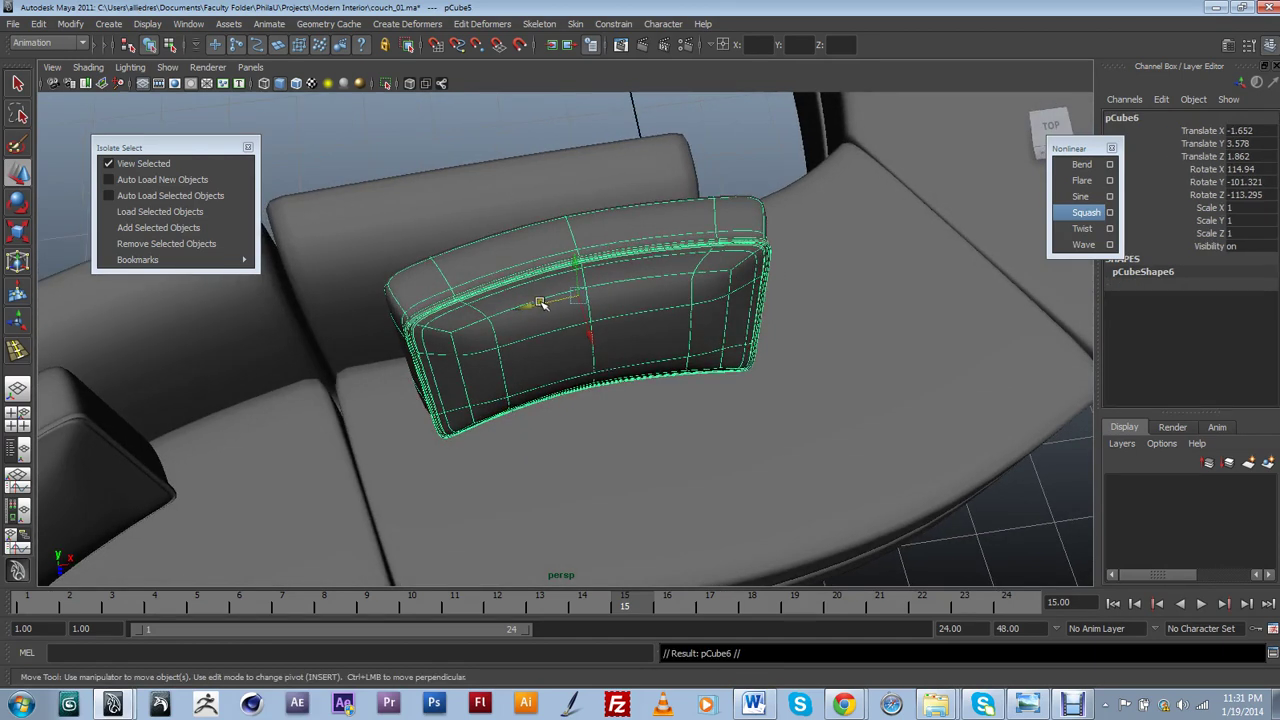
{"action": "left_click_drag", "start_coordinate": [591, 299], "coordinate": [598, 297]}
{"action": "left_click", "coordinate": [445, 309]}
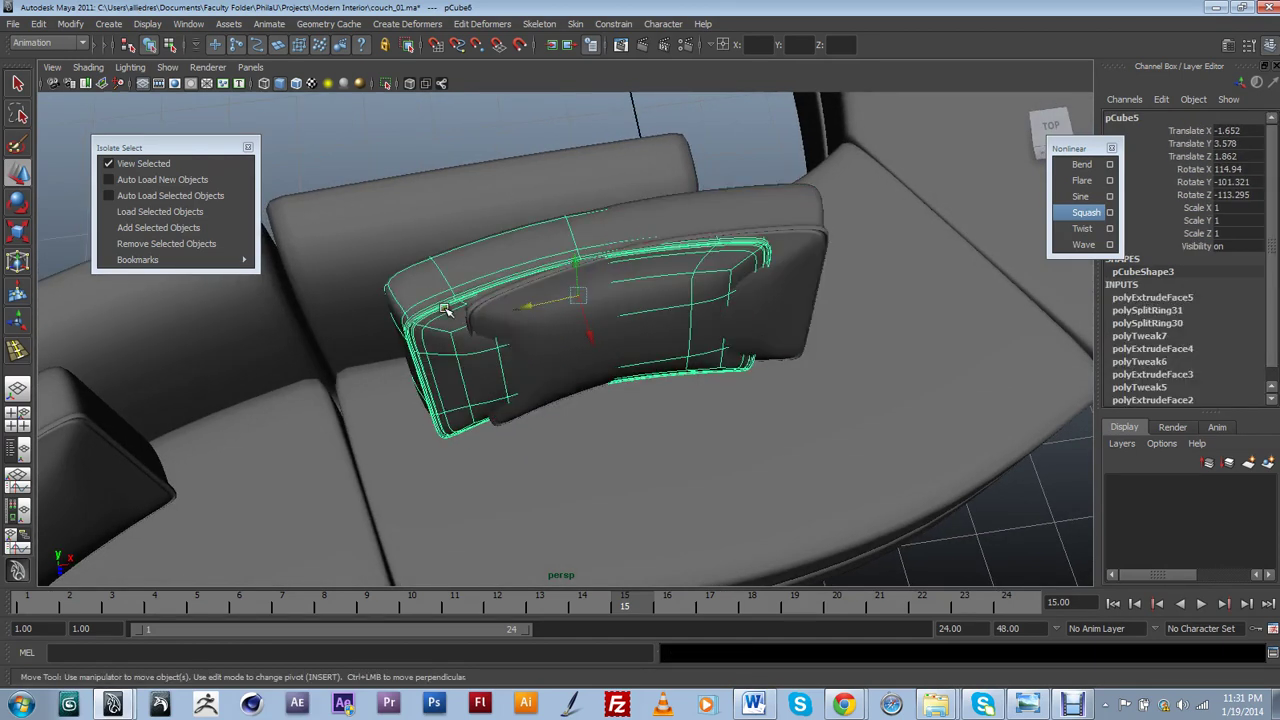
{"action": "key", "text": "Delete"}
{"action": "left_click", "coordinate": [506, 324]}
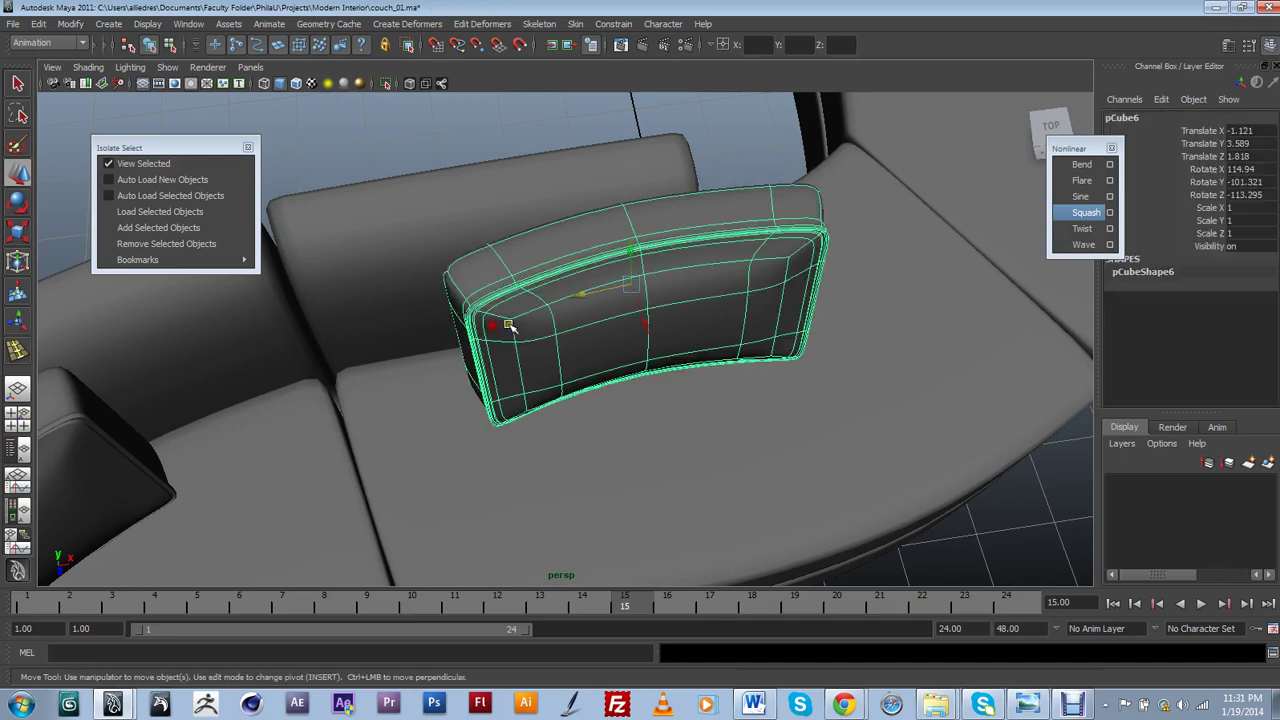
Slide the duplicated cushion along the backrest toward the adjoining seat section, to about X -2.284, Y 3.565, Z 1.915
{"action": "left_click_drag", "start_coordinate": [575, 303], "coordinate": [660, 391]}
{"action": "key", "text": "space"}
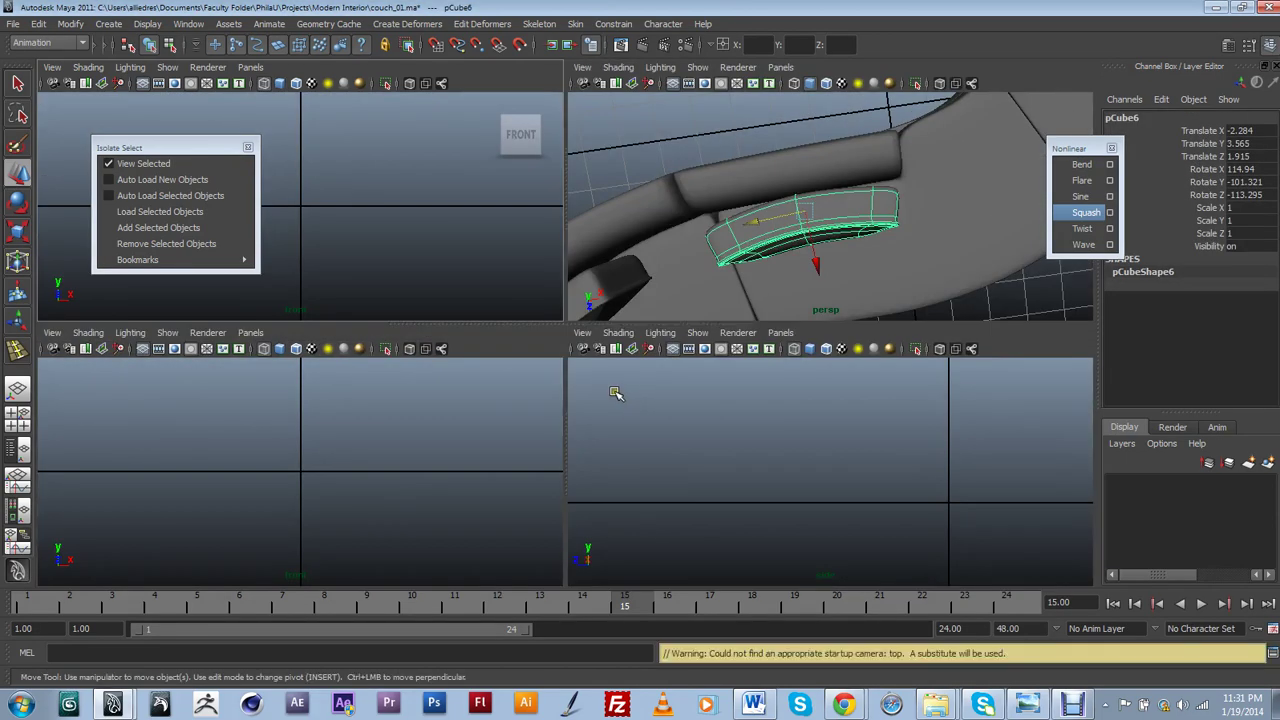
{"action": "key", "text": "space"}
{"action": "left_click_drag", "start_coordinate": [737, 277], "coordinate": [591, 331], "text": "alt"}
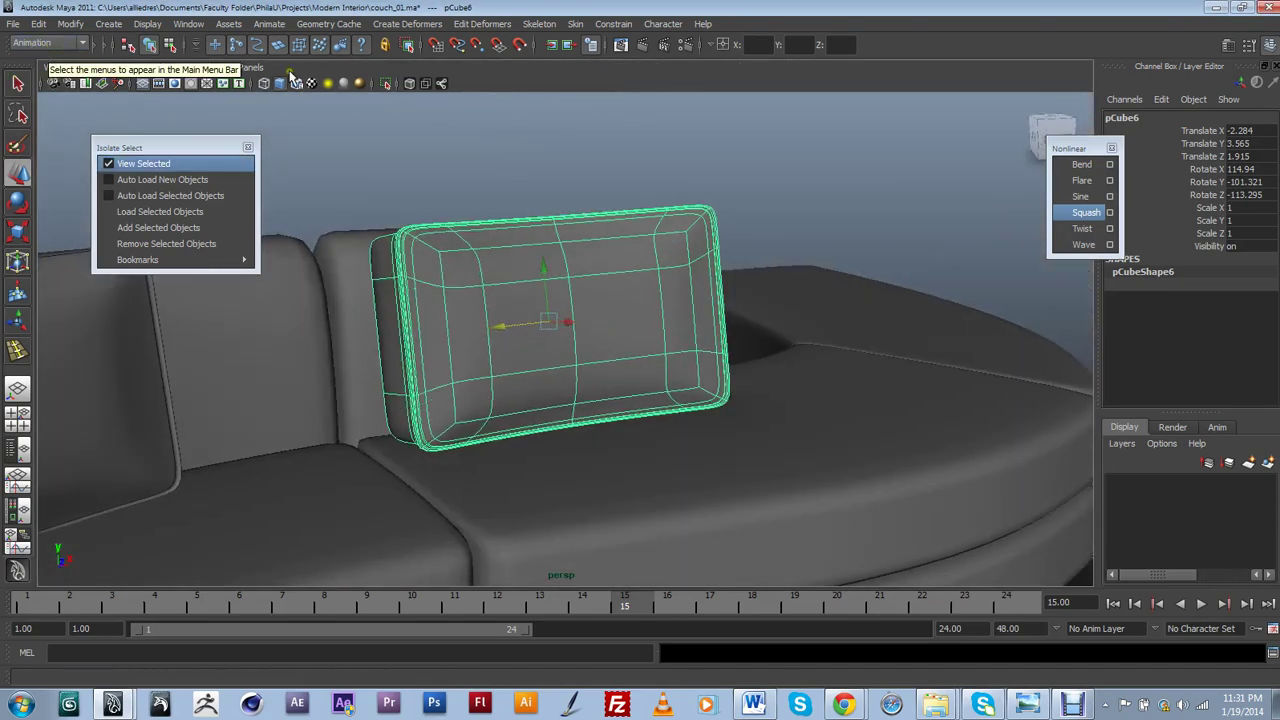
Apply a lattice deformer with 4 × 4 × 4 divisions, local mode and centering around the selection to the duplicated cushion
{"action": "left_click", "coordinate": [428, 24]}
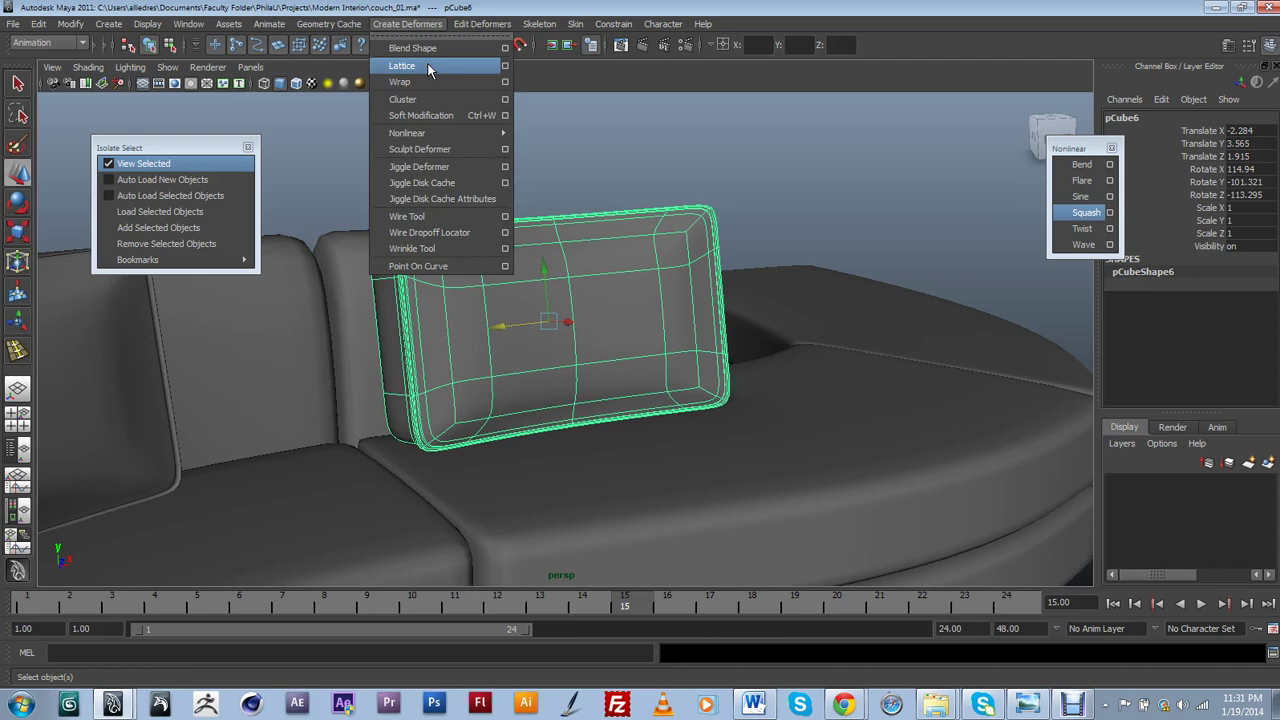
{"action": "mouse_move", "coordinate": [423, 135]}
{"action": "left_click", "coordinate": [508, 66]}
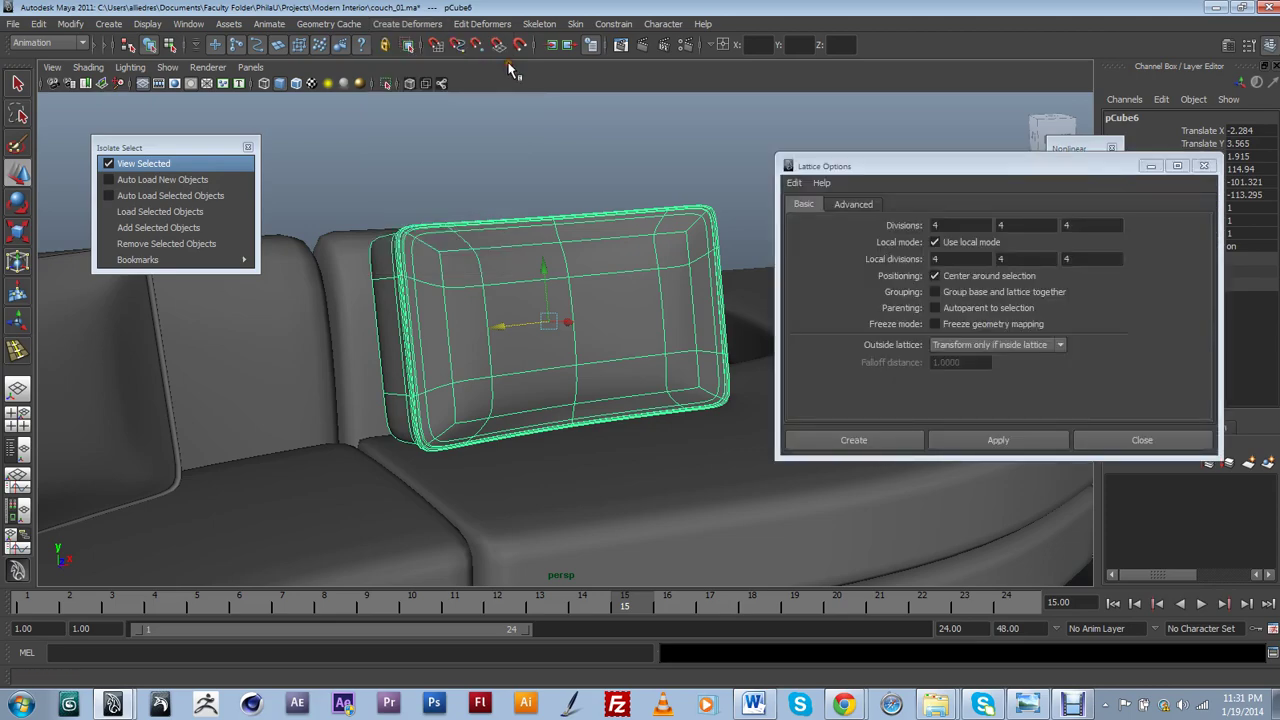
{"action": "left_click_drag", "start_coordinate": [596, 230], "coordinate": [510, 399], "text": "alt"}
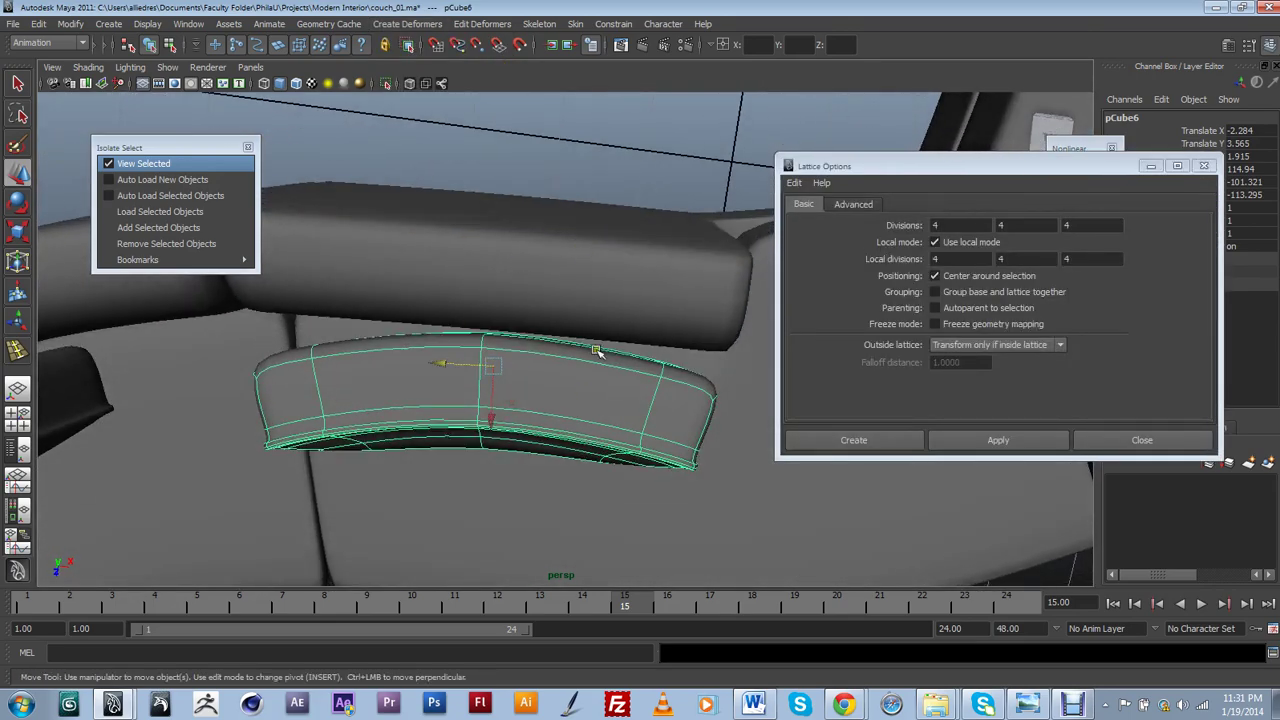
{"action": "left_click_drag", "start_coordinate": [596, 351], "coordinate": [639, 350], "text": "alt"}
{"action": "left_click", "coordinate": [949, 318]}
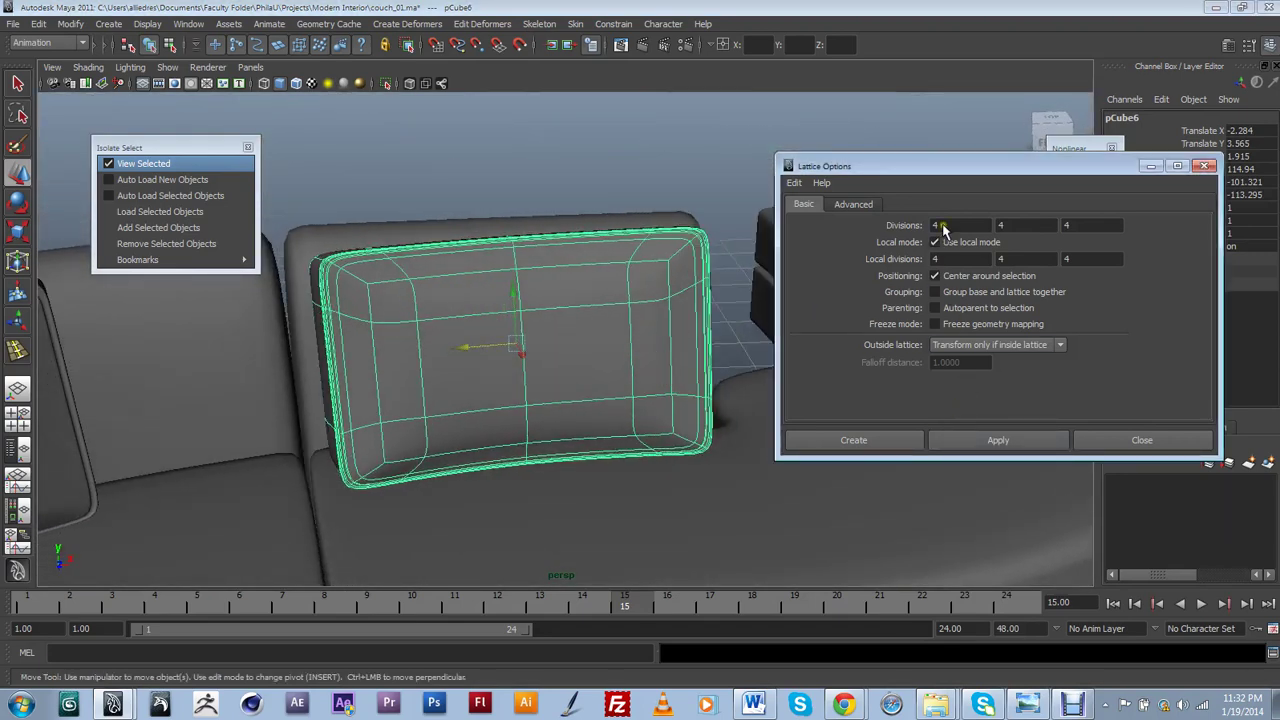
{"action": "left_click", "coordinate": [993, 439]}
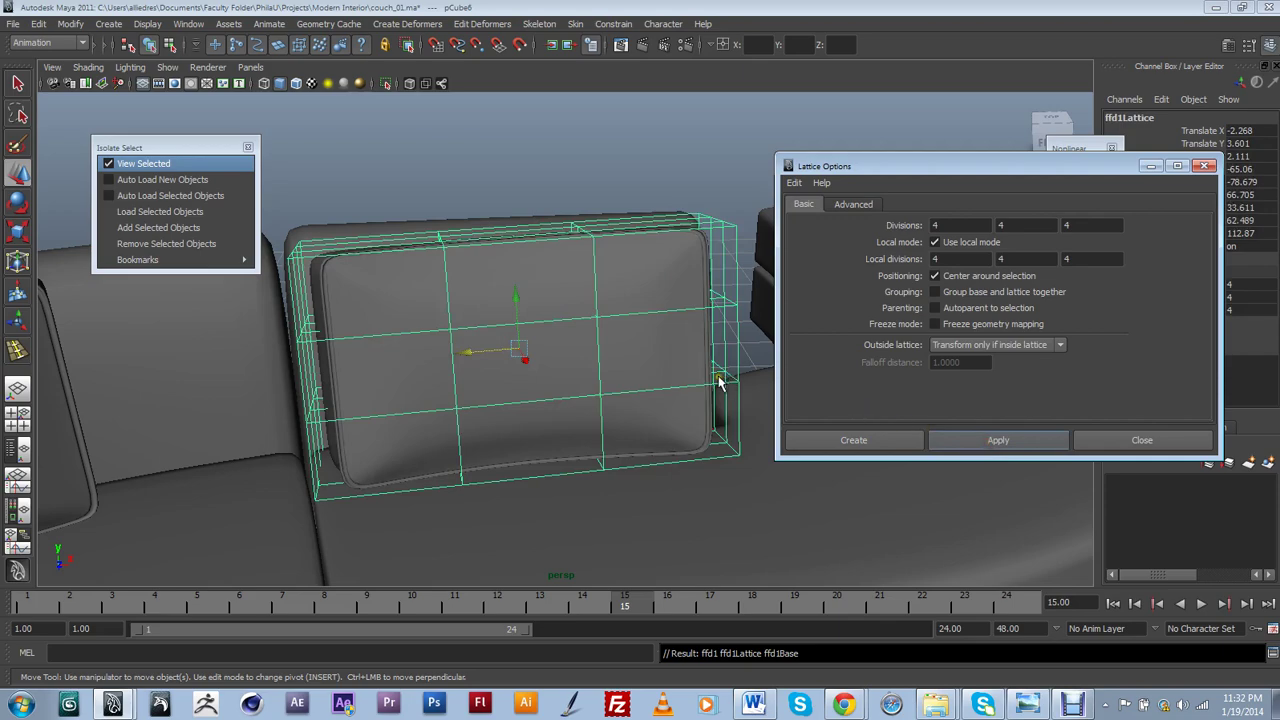
Switch the cushion's lattice from object mode to lattice-point editing
{"action": "left_click_drag", "start_coordinate": [558, 477], "coordinate": [545, 408], "text": "alt"}
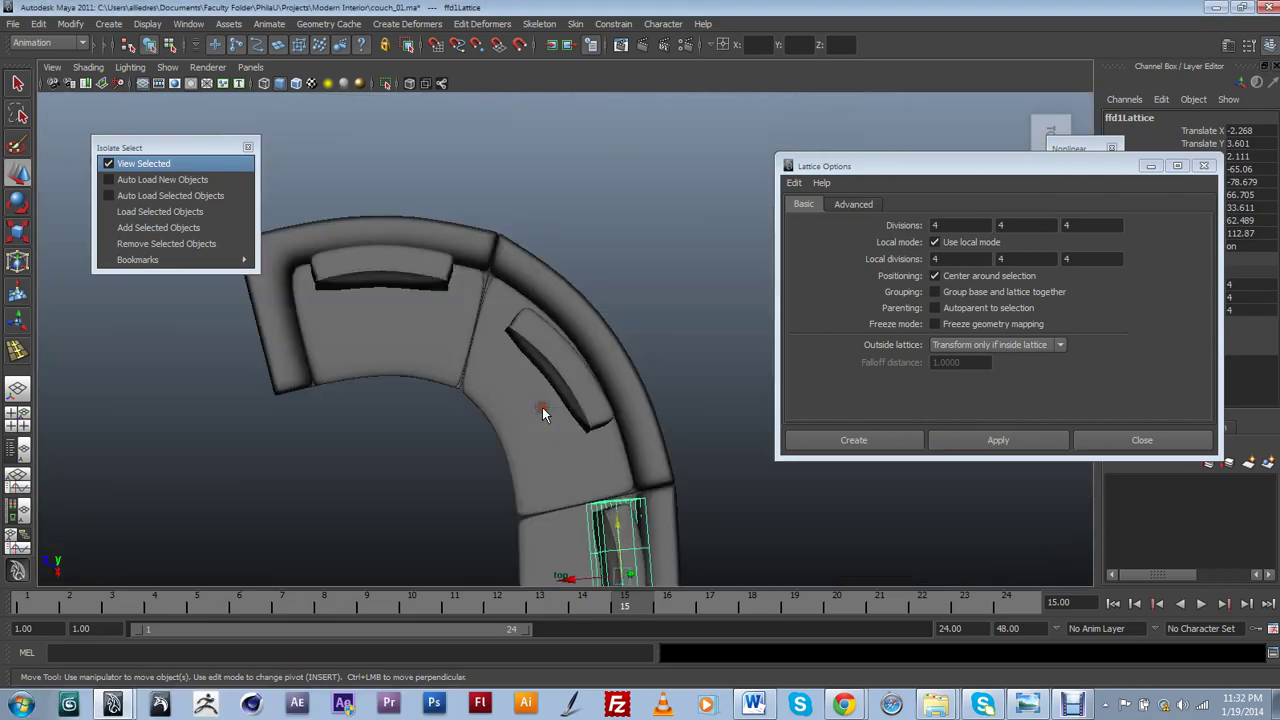
{"action": "scroll", "coordinate": [565, 315], "scroll_direction": "up", "scroll_amount": 5}
{"action": "scroll", "coordinate": [552, 202], "scroll_direction": "up", "scroll_amount": 3}
{"action": "middle_click_drag", "start_coordinate": [586, 206], "coordinate": [594, 385], "text": "alt"}
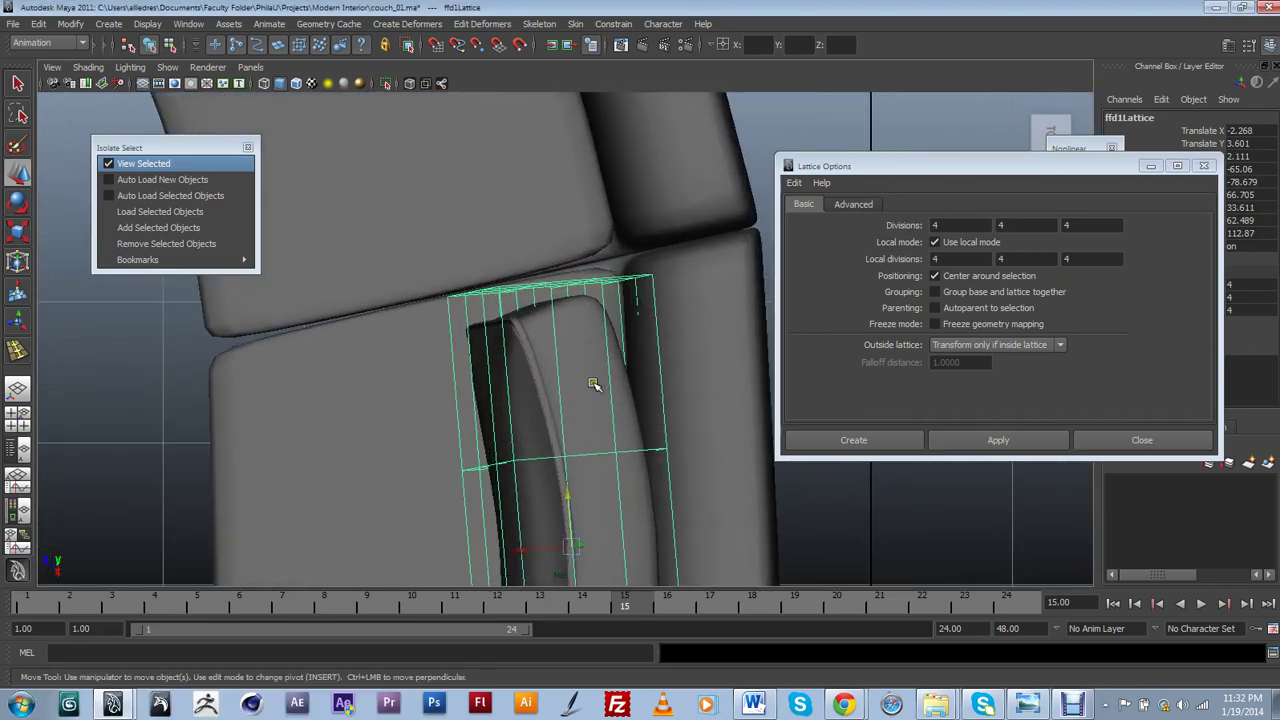
{"action": "right_click", "coordinate": [605, 325]}
{"action": "right_click_drag", "start_coordinate": [626, 278], "coordinate": [585, 279]}
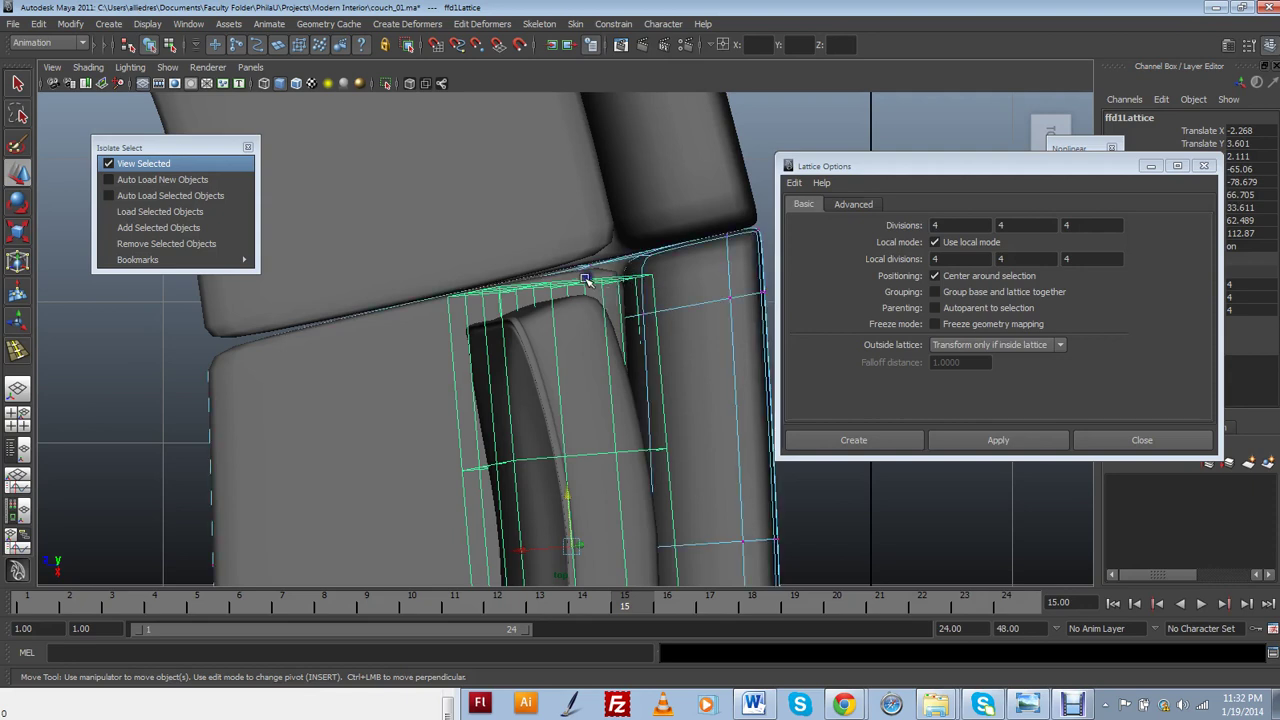
{"action": "right_click_drag", "start_coordinate": [748, 258], "coordinate": [750, 256]}
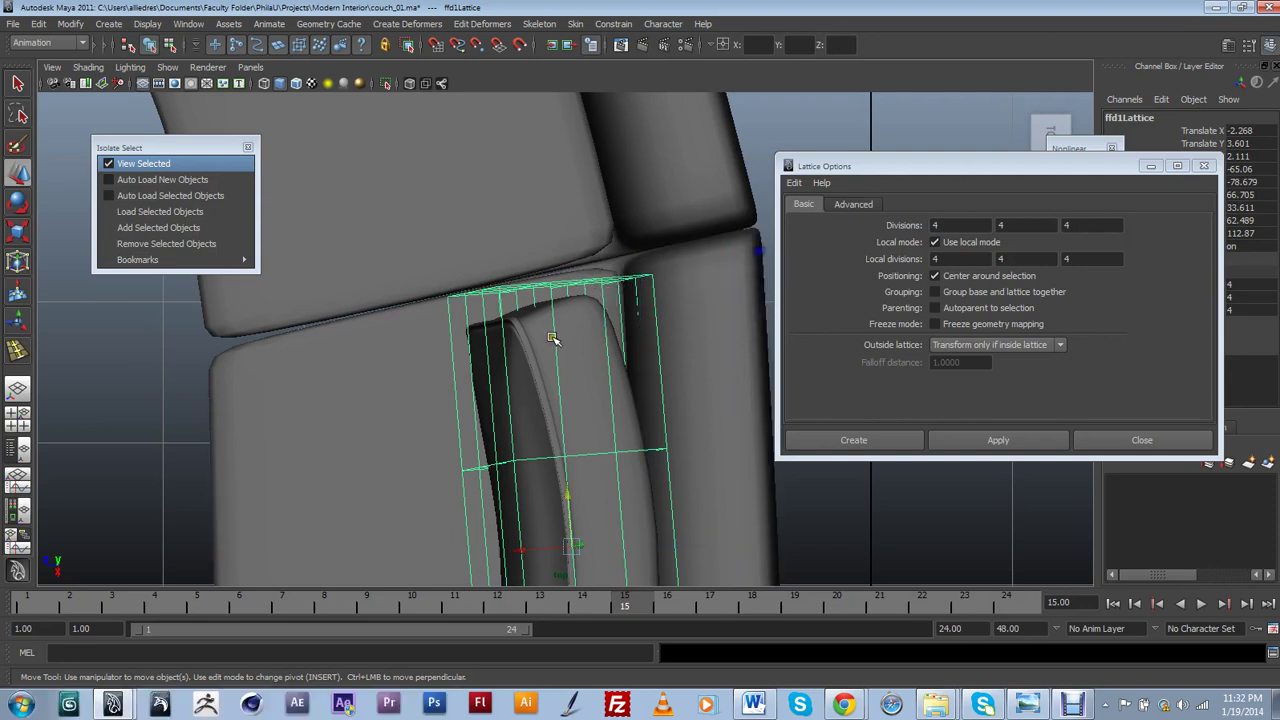
{"action": "mouse_move", "coordinate": [644, 339]}
{"action": "left_mouse_down"}
{"action": "mouse_move", "coordinate": [706, 265]}
{"action": "mouse_move", "coordinate": [690, 268]}
{"action": "left_mouse_up"}
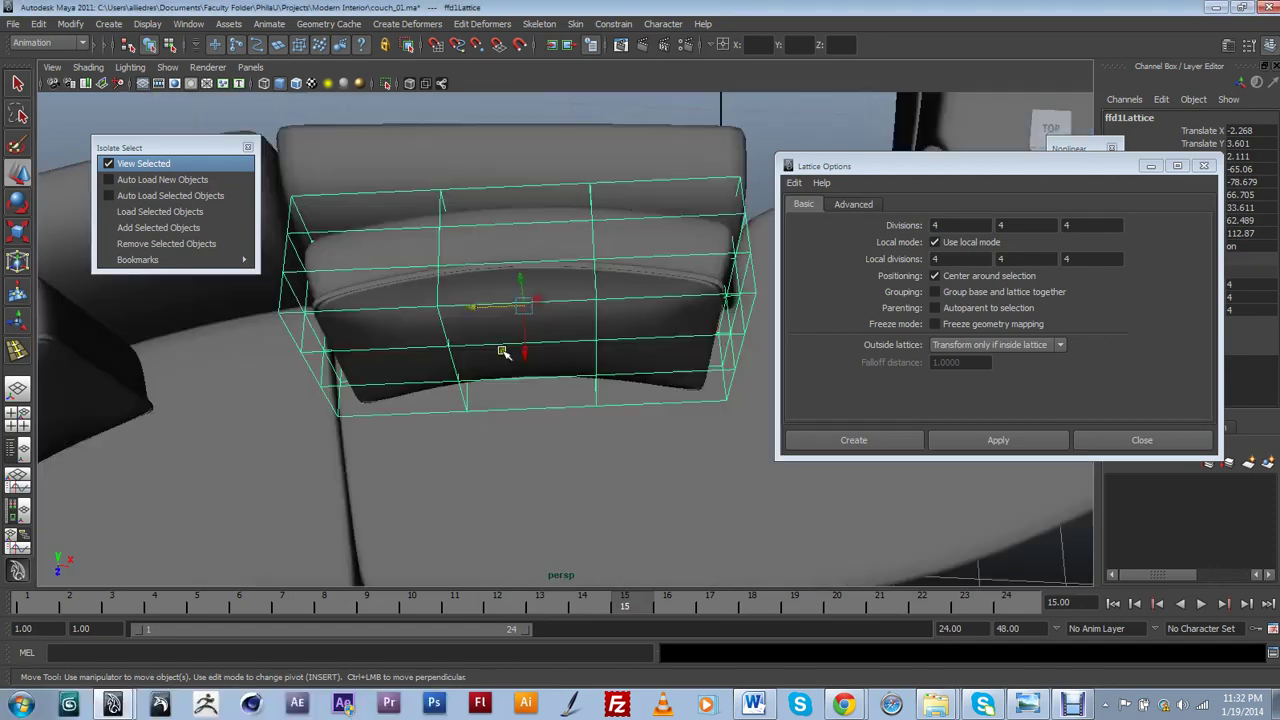
{"action": "left_click_drag", "start_coordinate": [503, 354], "coordinate": [543, 257], "text": "alt"}
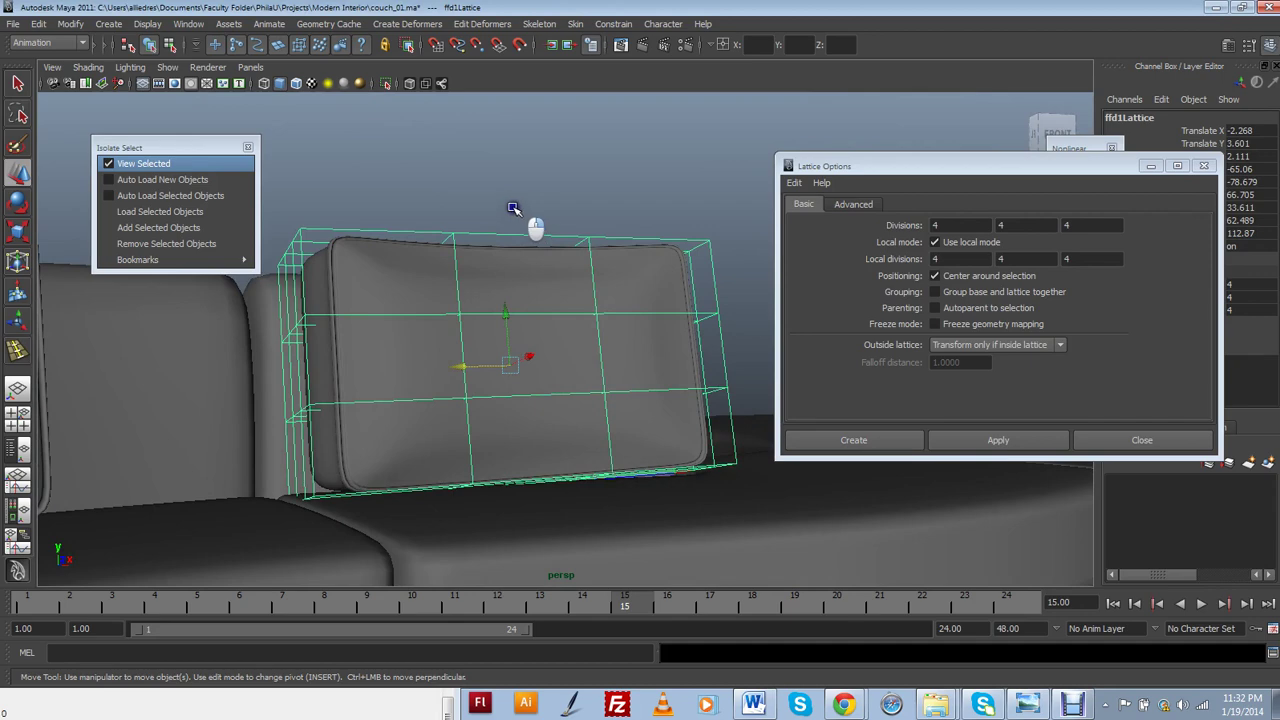
{"action": "key", "text": "F8"}
In the top view, shift the two lattice point rows nearest the adjoining seat section toward the backrest
{"action": "left_click_drag", "start_coordinate": [576, 454], "coordinate": [491, 412], "text": "alt"}
{"action": "middle_click_drag", "start_coordinate": [577, 412], "coordinate": [512, 408], "text": "alt"}
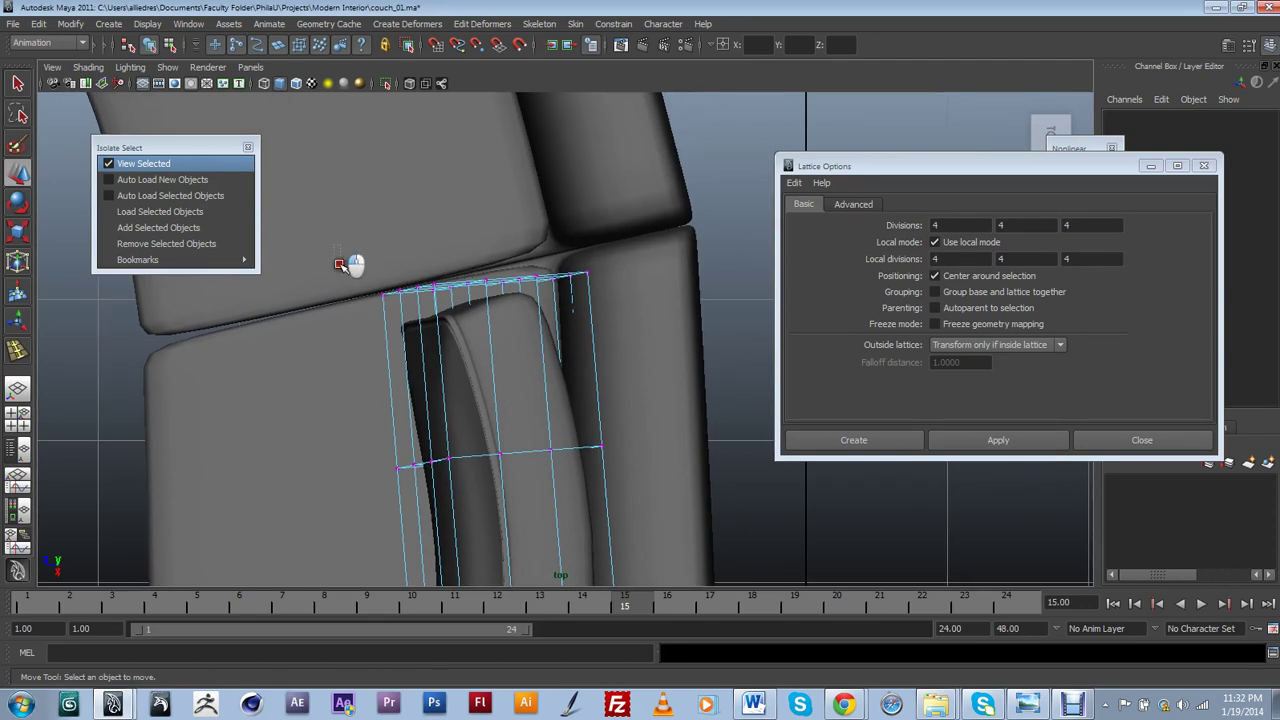
{"action": "left_click_drag", "start_coordinate": [340, 264], "coordinate": [652, 345]}
{"action": "left_click_drag", "start_coordinate": [455, 288], "coordinate": [485, 355]}
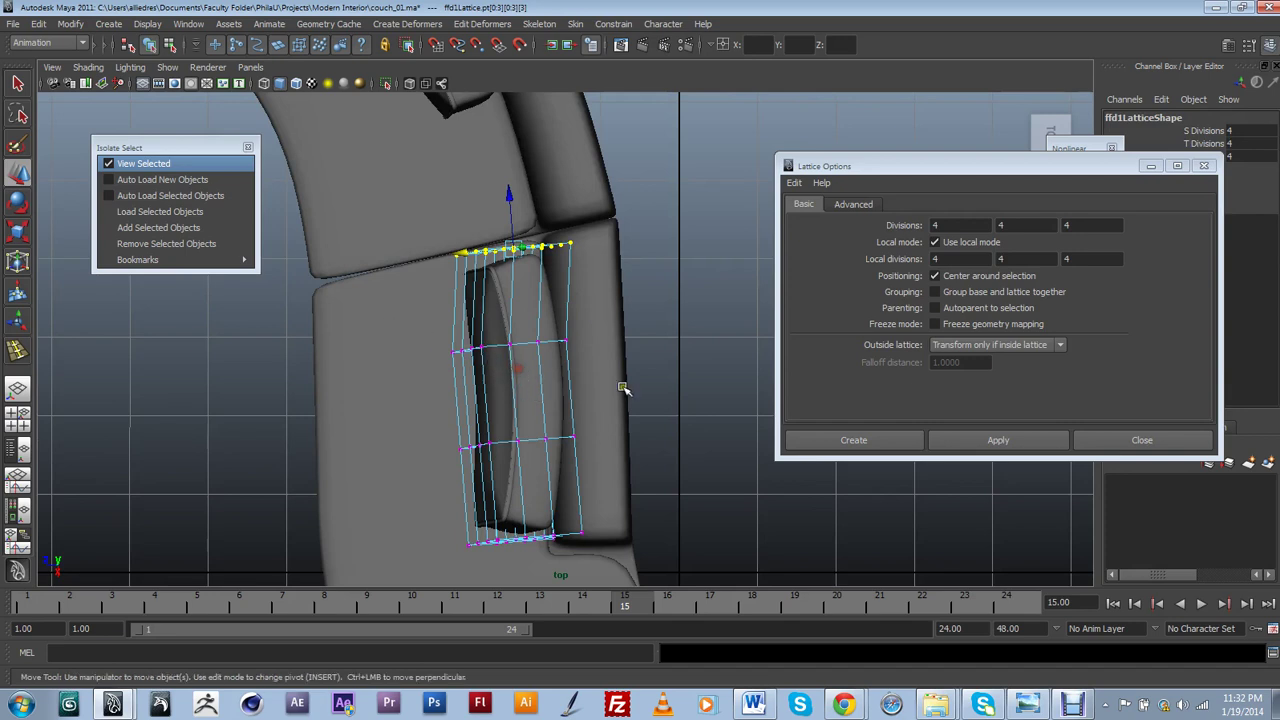
{"action": "left_click_drag", "start_coordinate": [413, 325], "coordinate": [451, 353]}
{"action": "scroll", "coordinate": [498, 367], "scroll_direction": "up", "scroll_amount": 3}
Shift the two lattice point rows nearest the couch's open end toward the backrest and clear the point selection
{"action": "middle_click_drag", "start_coordinate": [570, 421], "coordinate": [532, 337], "text": "alt"}
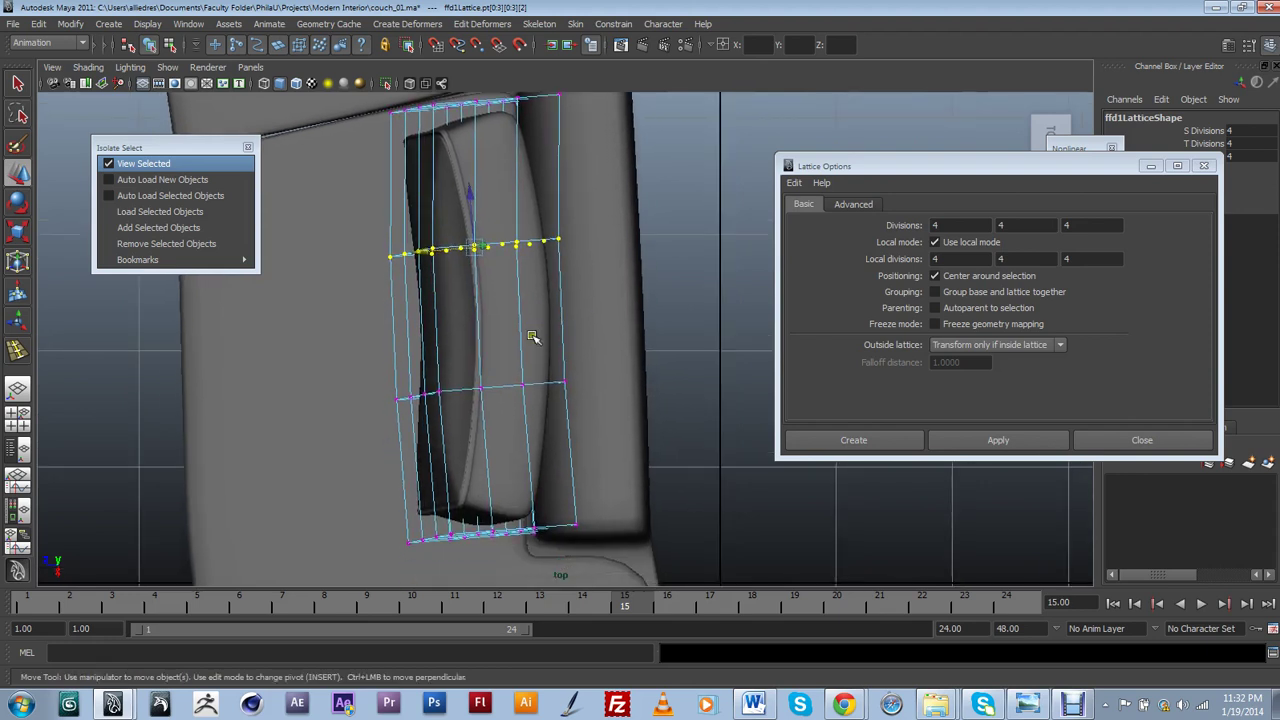
{"action": "left_click_drag", "start_coordinate": [628, 476], "coordinate": [628, 476]}
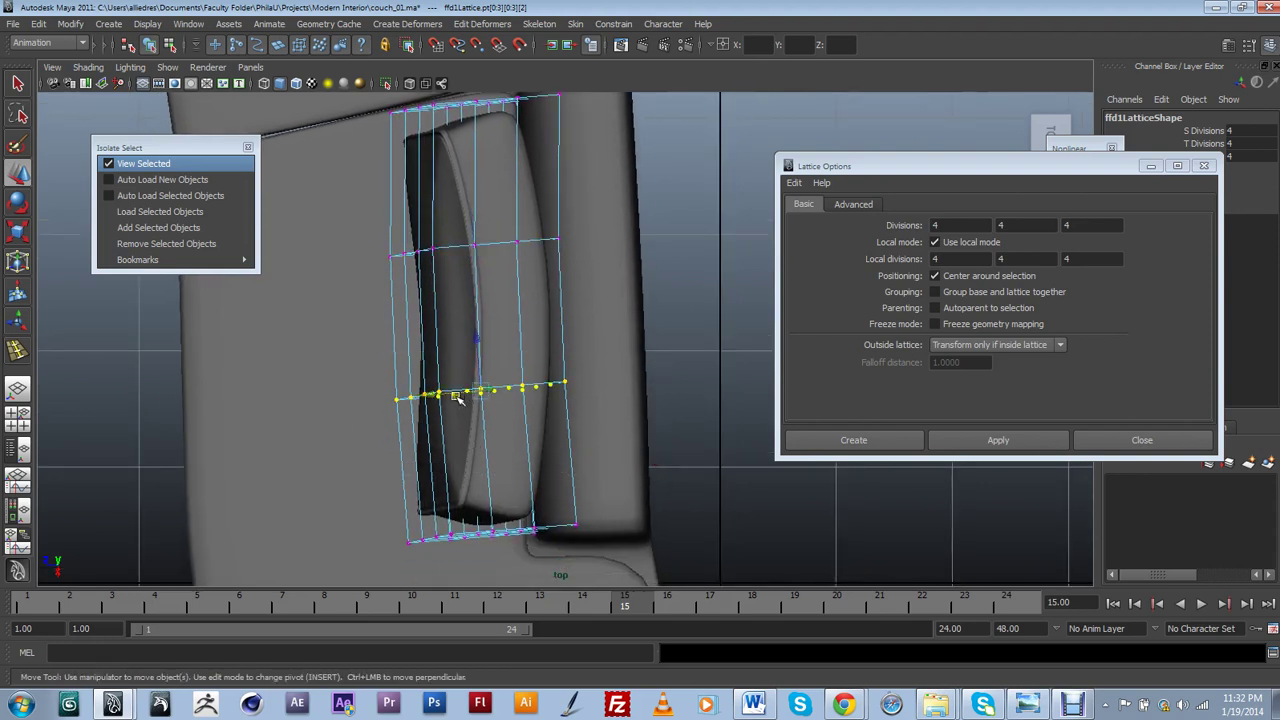
{"action": "left_click_drag", "start_coordinate": [444, 393], "coordinate": [456, 392]}
{"action": "left_click_drag", "start_coordinate": [323, 504], "coordinate": [641, 626]}
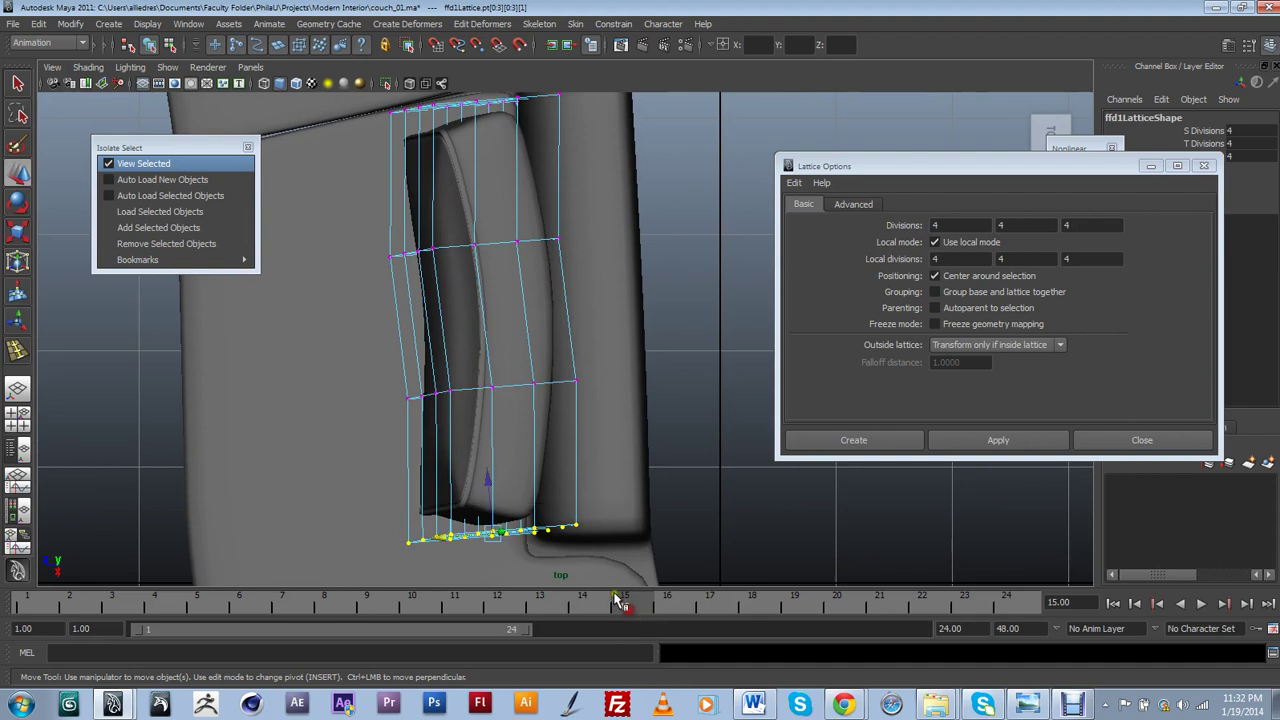
{"action": "left_click_drag", "start_coordinate": [463, 543], "coordinate": [490, 540]}
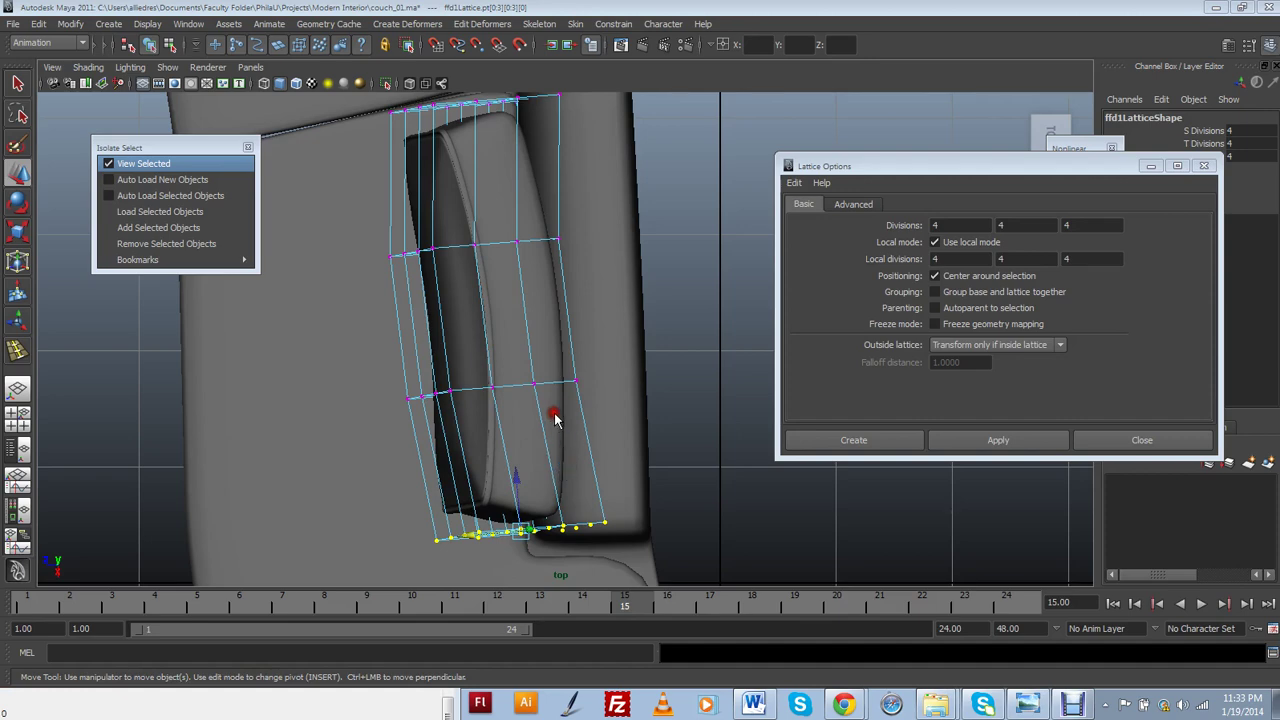
{"action": "left_click_drag", "start_coordinate": [555, 420], "coordinate": [688, 311], "text": "alt"}
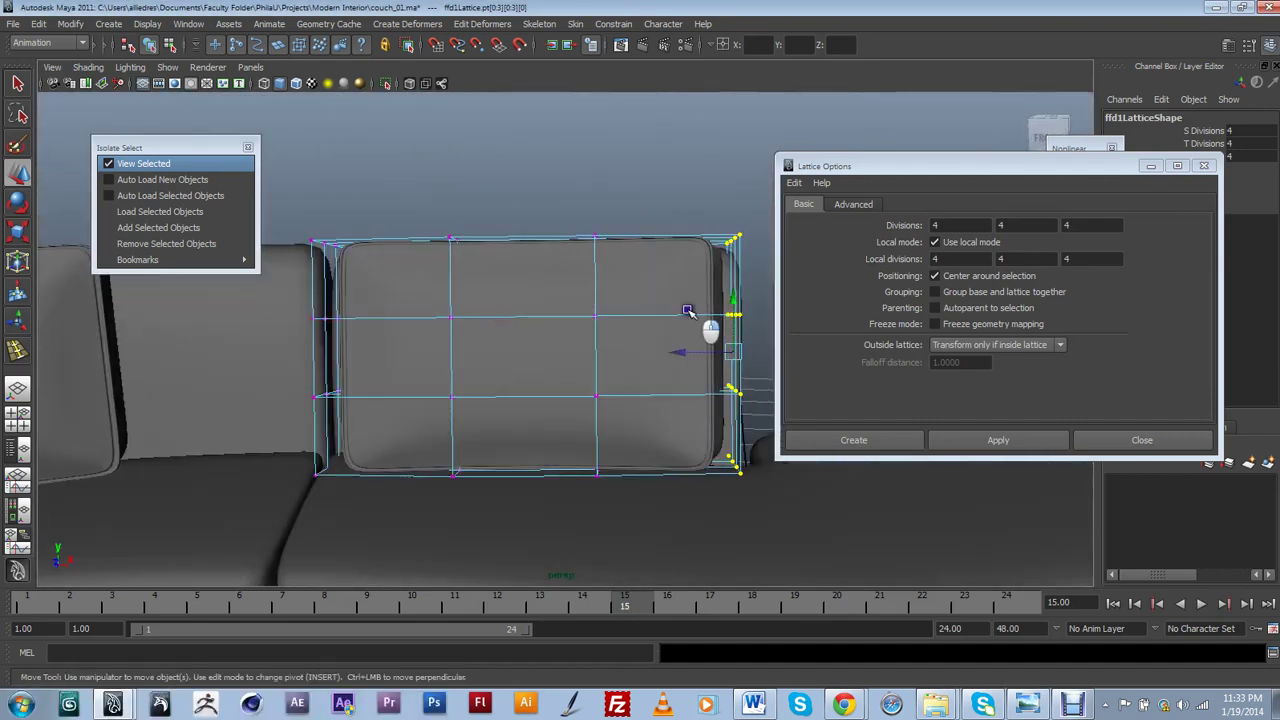
{"action": "left_click", "coordinate": [740, 224]}
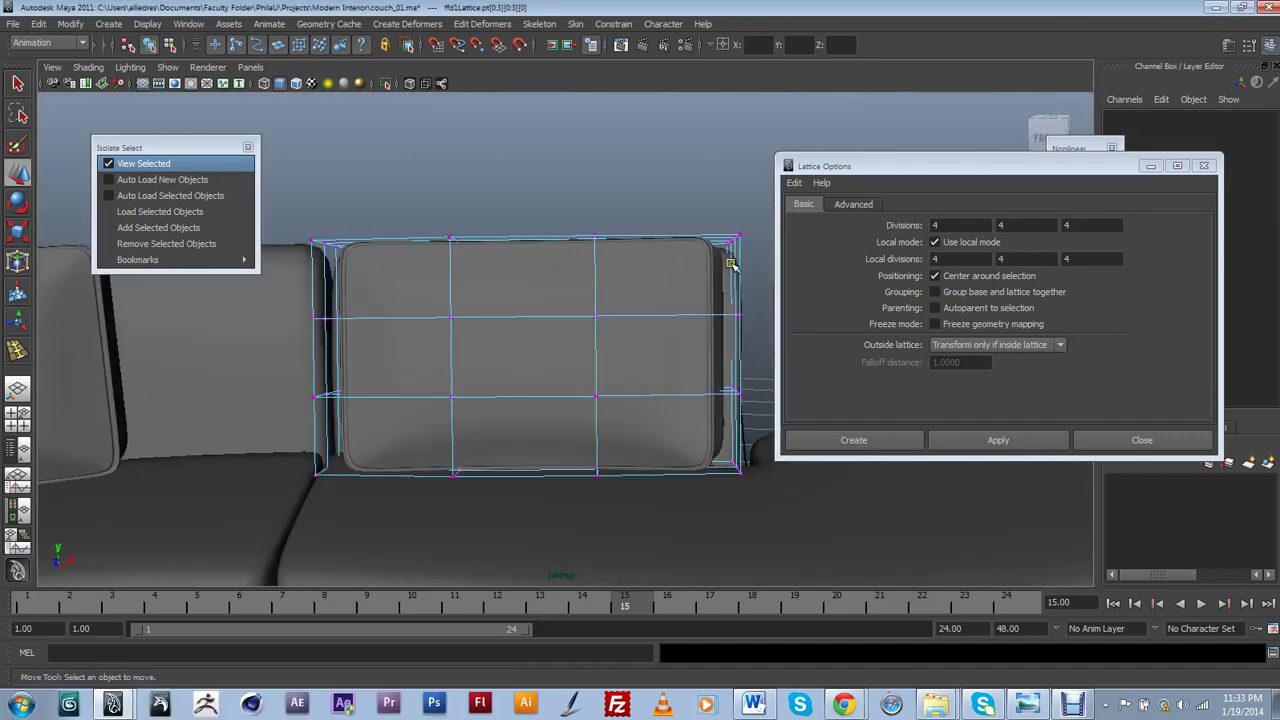
Reselect the cushion's lattice and adjust its end point row beside the adjoining seat section and the neighbouring row to follow the backrest
{"action": "scroll", "coordinate": [734, 258], "scroll_direction": "down", "scroll_amount": 5}
{"action": "left_click", "coordinate": [645, 293]}
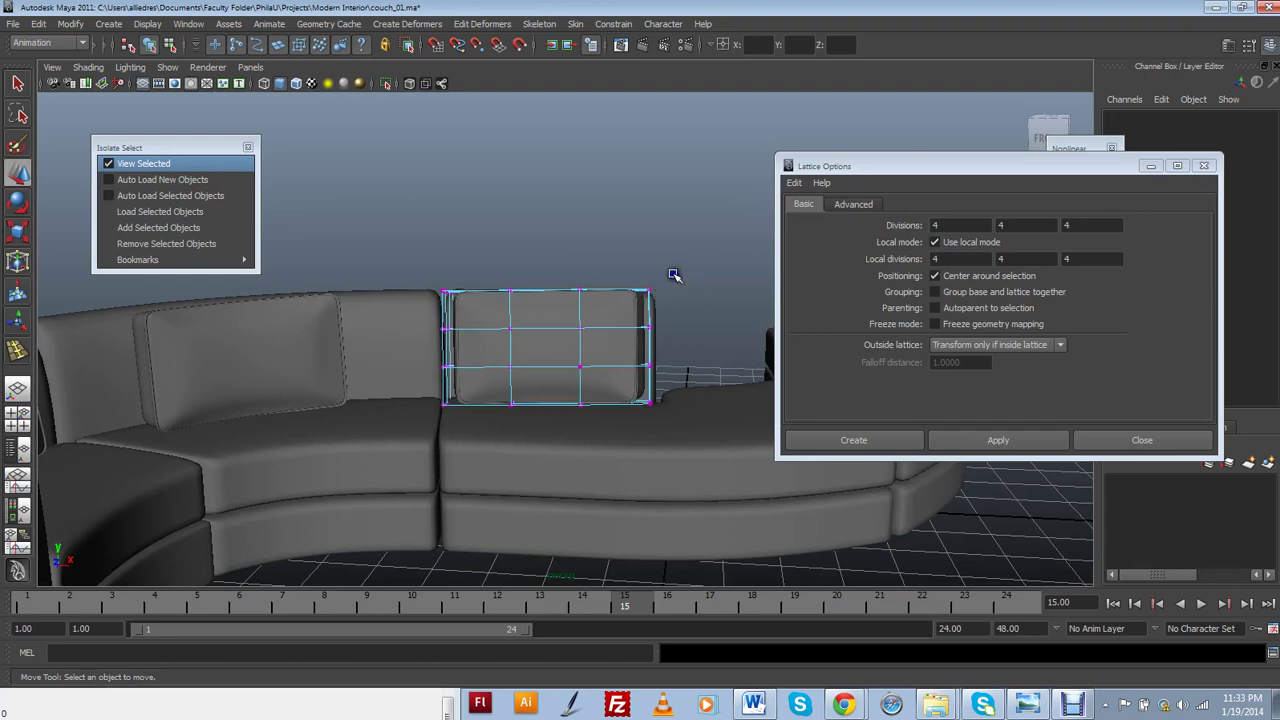
{"action": "left_click_drag", "start_coordinate": [742, 397], "coordinate": [505, 410], "text": "alt"}
{"action": "left_click", "coordinate": [453, 343]}
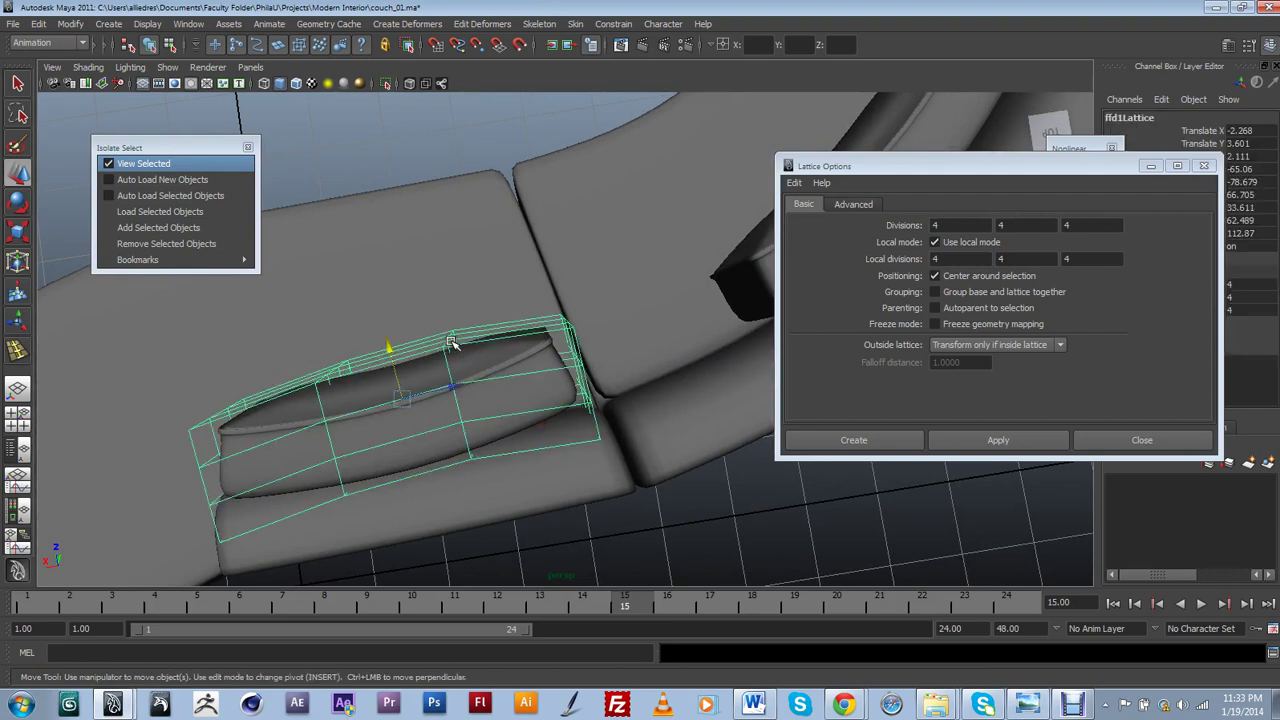
{"action": "left_click", "coordinate": [452, 343]}
{"action": "key", "text": "F8"}
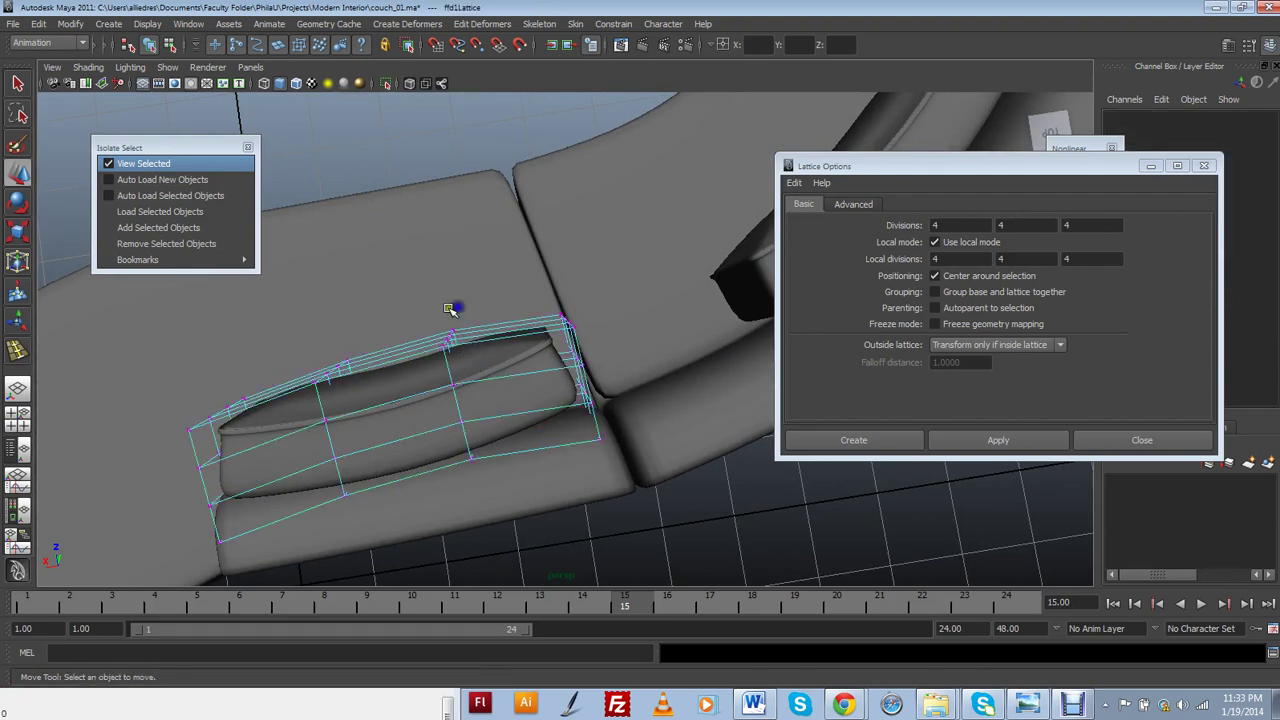
{"action": "left_click_drag", "start_coordinate": [430, 290], "coordinate": [606, 327], "text": "alt"}
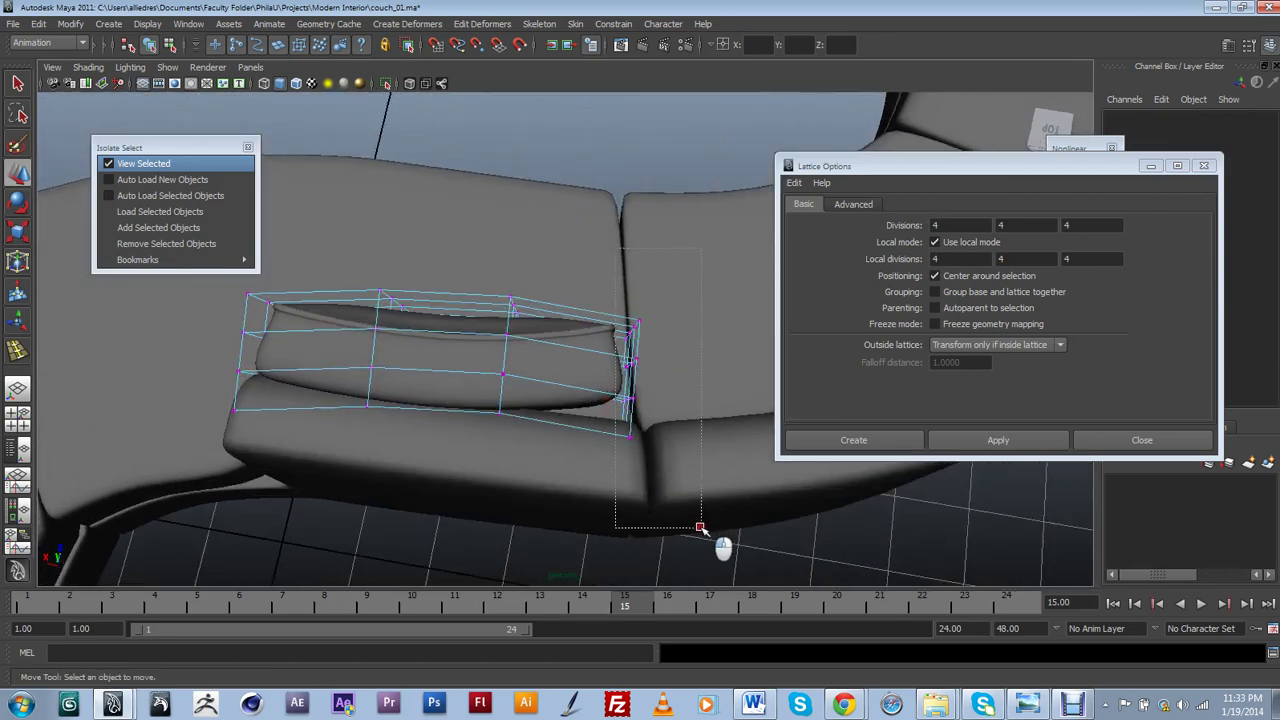
{"action": "left_click_drag", "start_coordinate": [700, 527], "coordinate": [700, 527]}
{"action": "left_click_drag", "start_coordinate": [632, 368], "coordinate": [630, 377]}
{"action": "left_click_drag", "start_coordinate": [503, 514], "coordinate": [540, 264]}
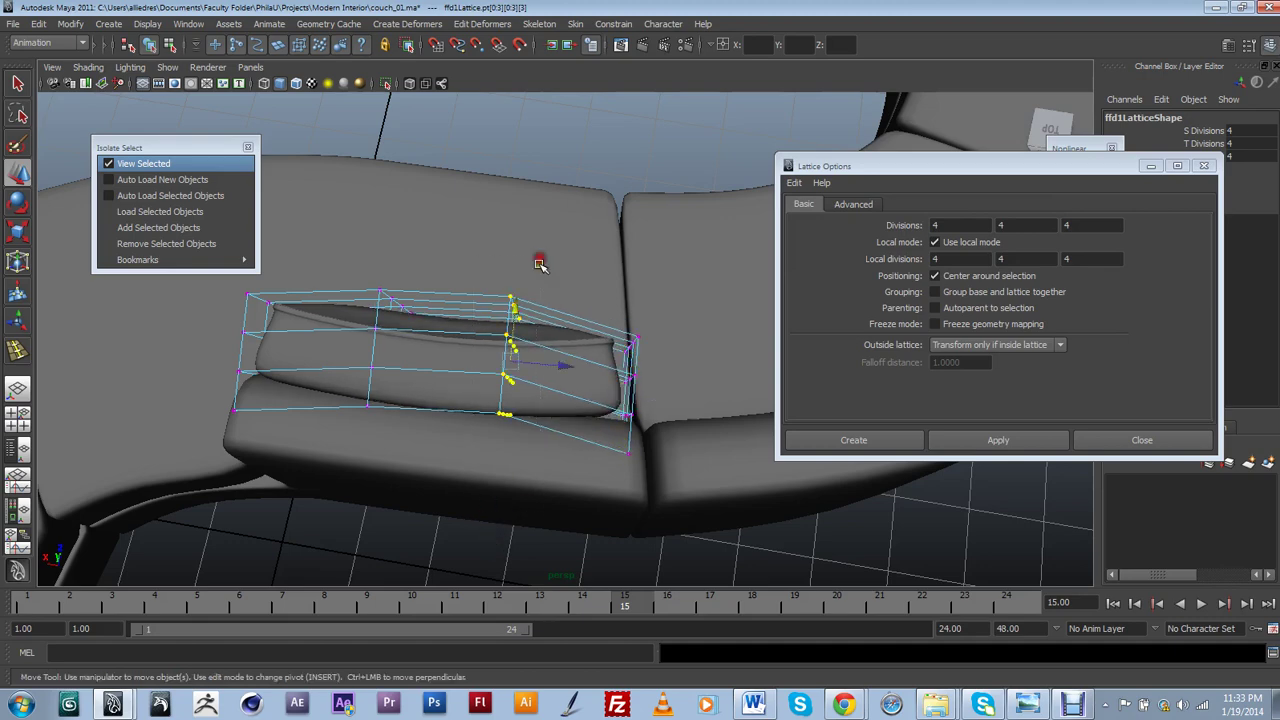
{"action": "left_click_drag", "start_coordinate": [513, 342], "coordinate": [726, 316]}
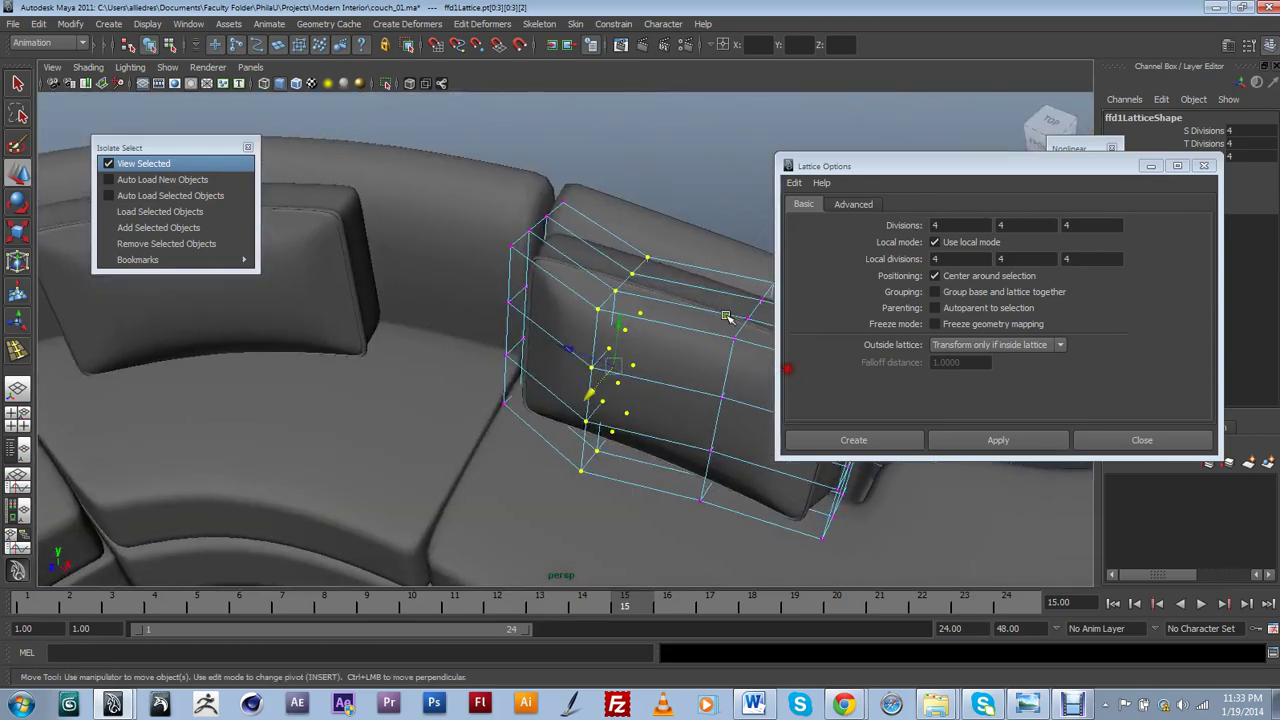
Clear the lattice point selection, return the cushion's lattice to object mode and select the whole lattice
{"action": "left_click", "coordinate": [728, 228]}
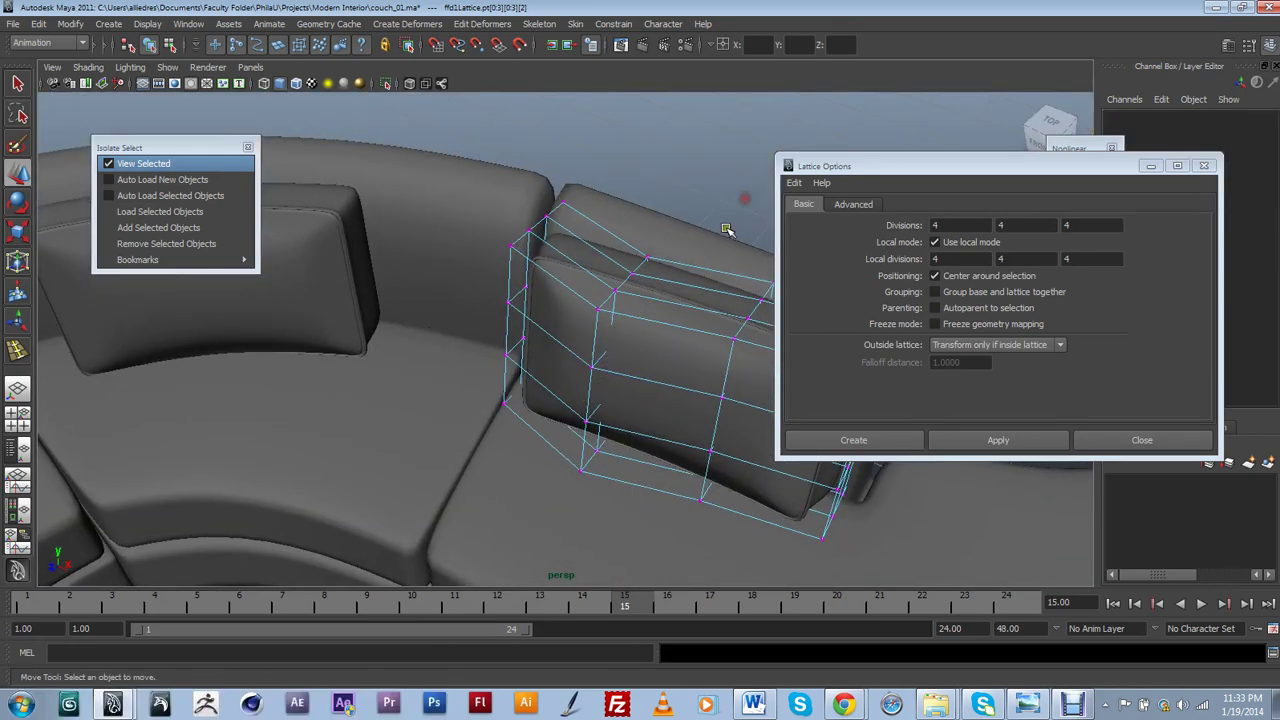
{"action": "scroll", "coordinate": [536, 364], "scroll_direction": "down", "scroll_amount": 5}
{"action": "left_click_drag", "start_coordinate": [536, 364], "coordinate": [637, 336], "text": "alt"}
{"action": "scroll", "coordinate": [583, 320], "scroll_direction": "up", "scroll_amount": 5}
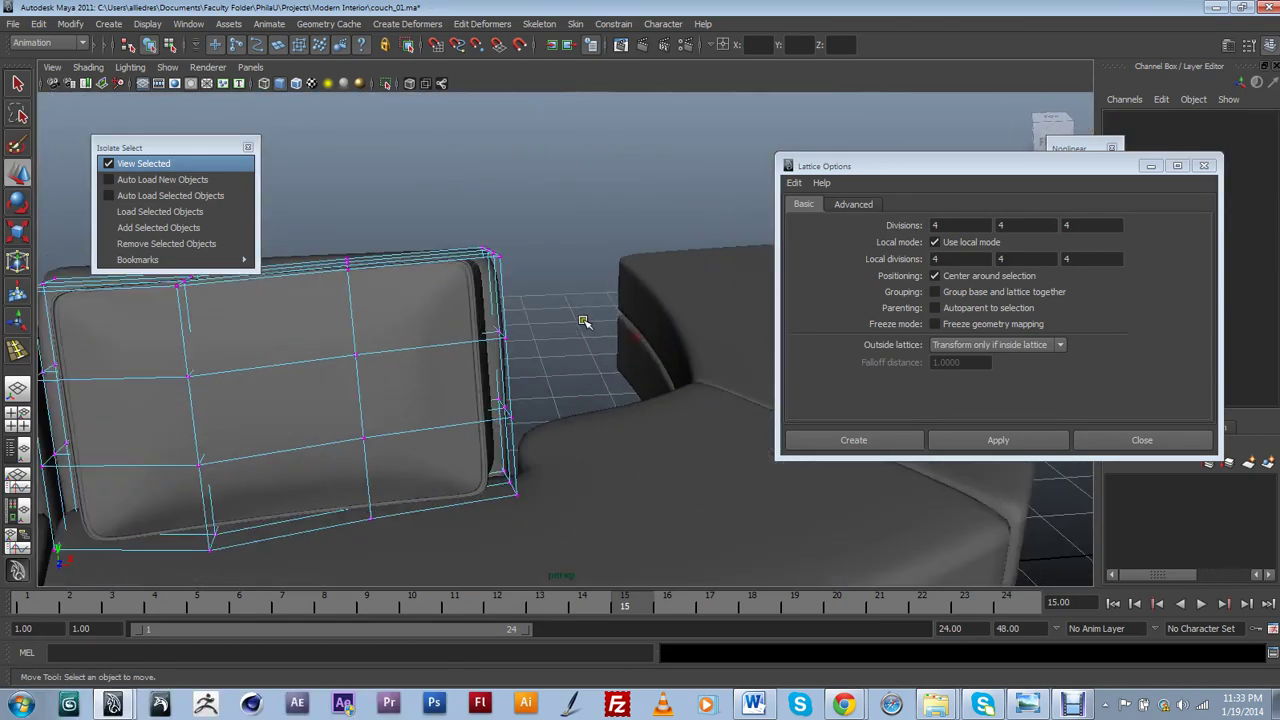
{"action": "left_click", "coordinate": [497, 260]}
{"action": "right_click_drag", "start_coordinate": [533, 242], "coordinate": [536, 242]}
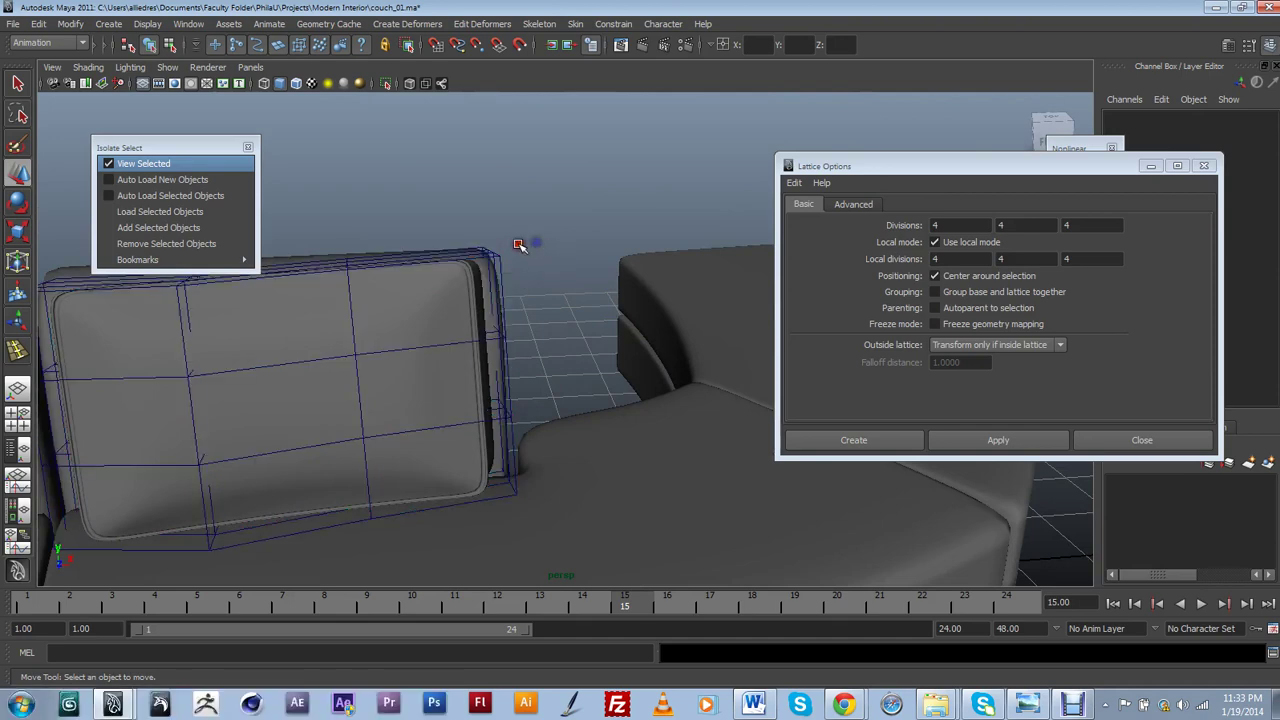
{"action": "left_click_drag", "start_coordinate": [432, 381], "coordinate": [543, 398], "text": "alt"}
{"action": "left_click", "coordinate": [660, 270]}
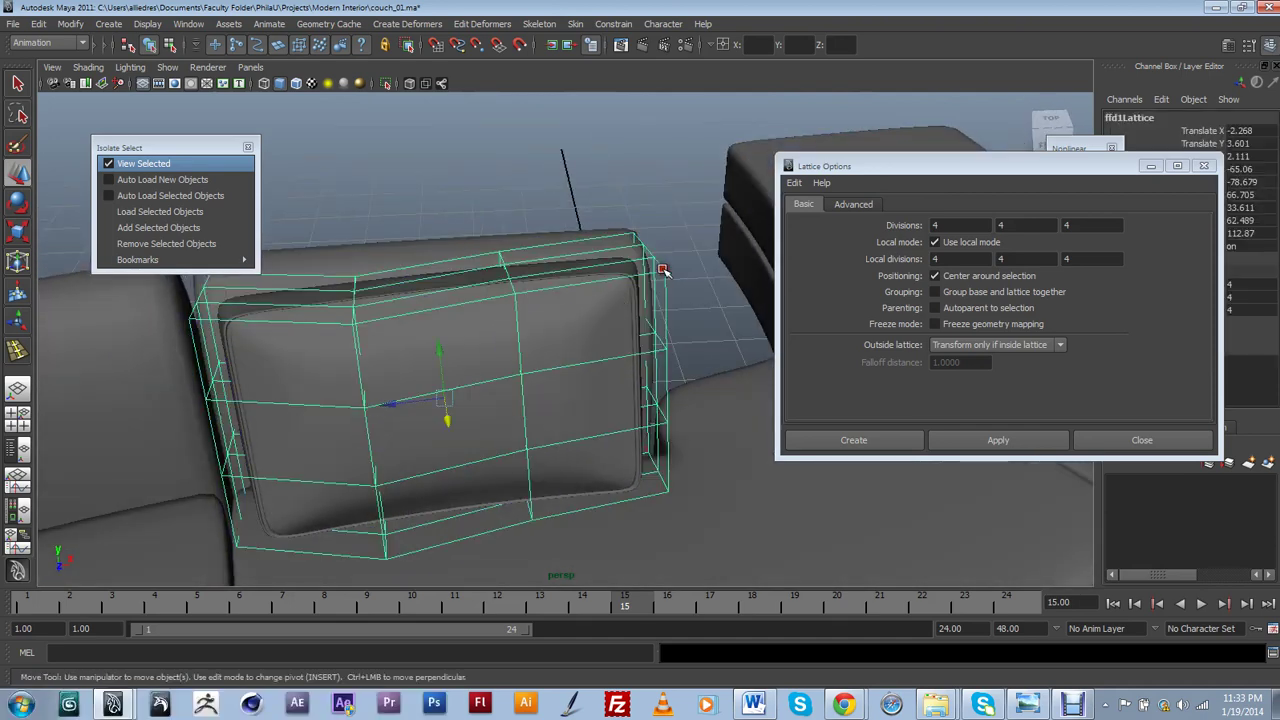
Try a slight move of the whole lattice and undo it
{"action": "mouse_move", "coordinate": [403, 403]}
{"action": "left_mouse_down"}
{"action": "mouse_move", "coordinate": [485, 398]}
{"action": "mouse_move", "coordinate": [345, 392]}
{"action": "mouse_move", "coordinate": [400, 413]}
{"action": "left_mouse_up"}
{"action": "key", "text": "ctrl+z"}
{"action": "key", "text": "ctrl+z"}
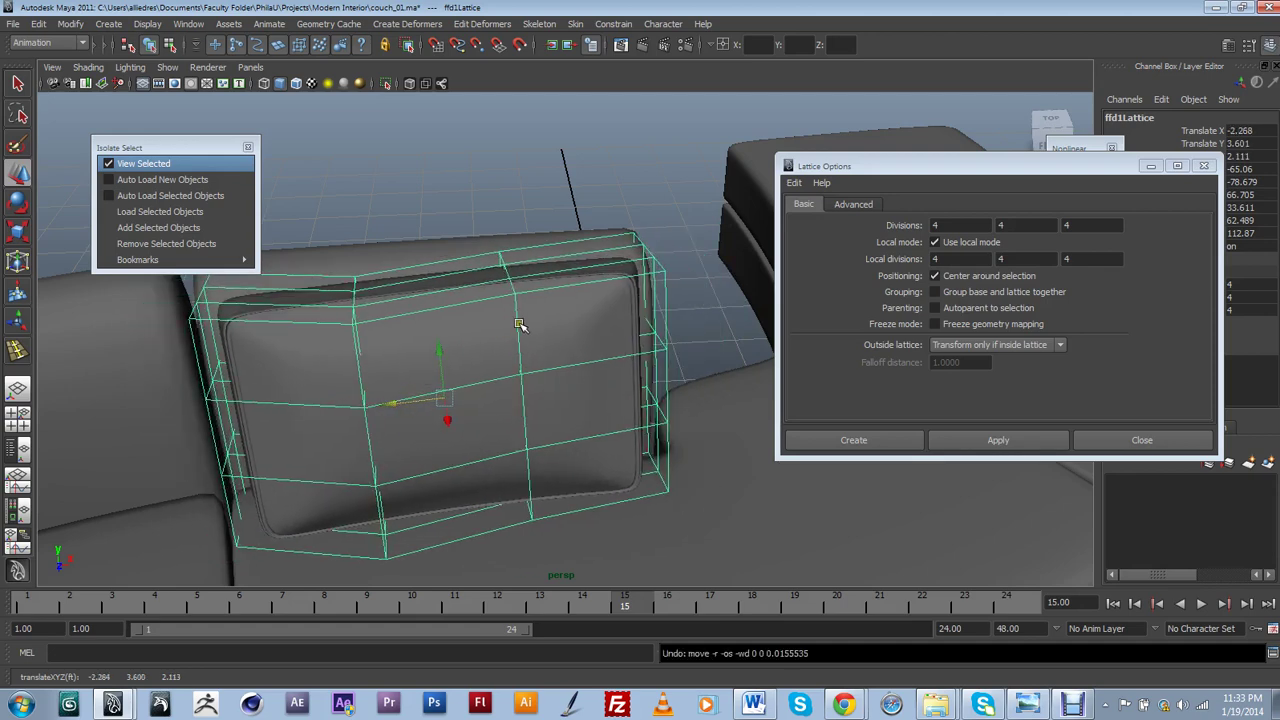
Close the lattice deformer's options window to clear the view of the cushion
{"action": "left_click_drag", "start_coordinate": [1064, 168], "coordinate": [852, 310]}
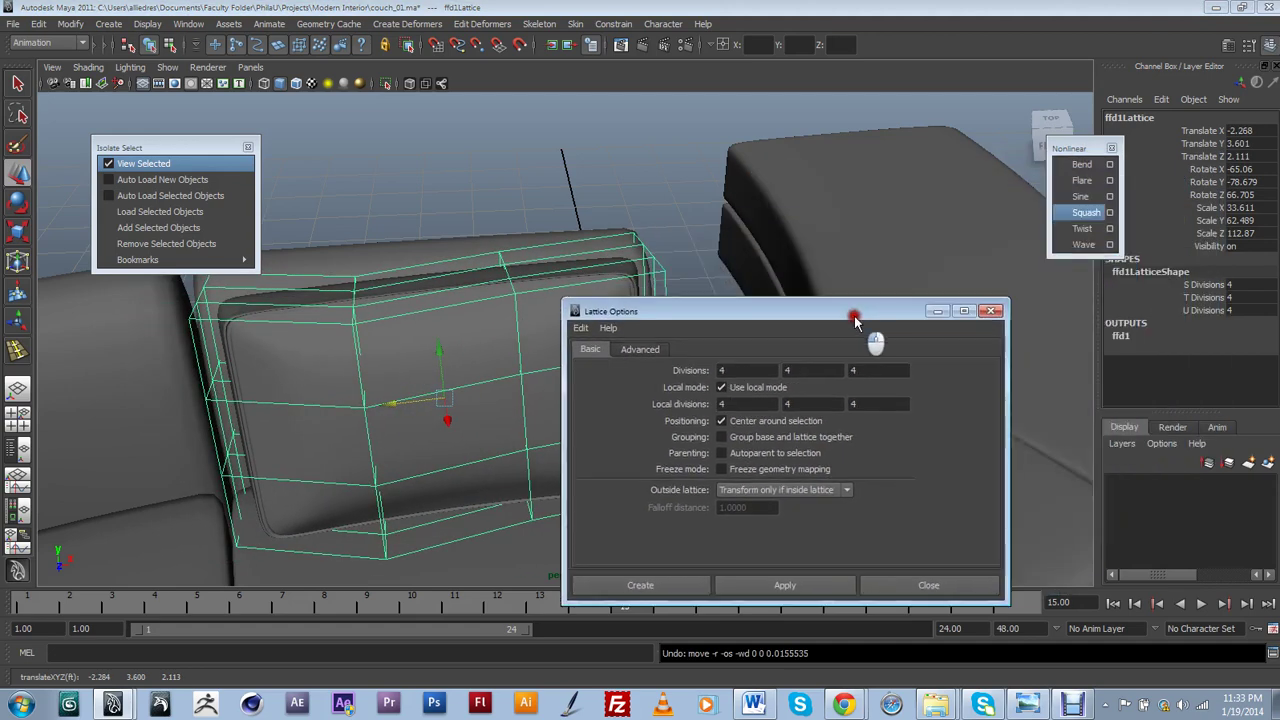
{"action": "left_click", "coordinate": [992, 307]}
{"action": "left_click_drag", "start_coordinate": [956, 322], "coordinate": [613, 432], "text": "alt"}
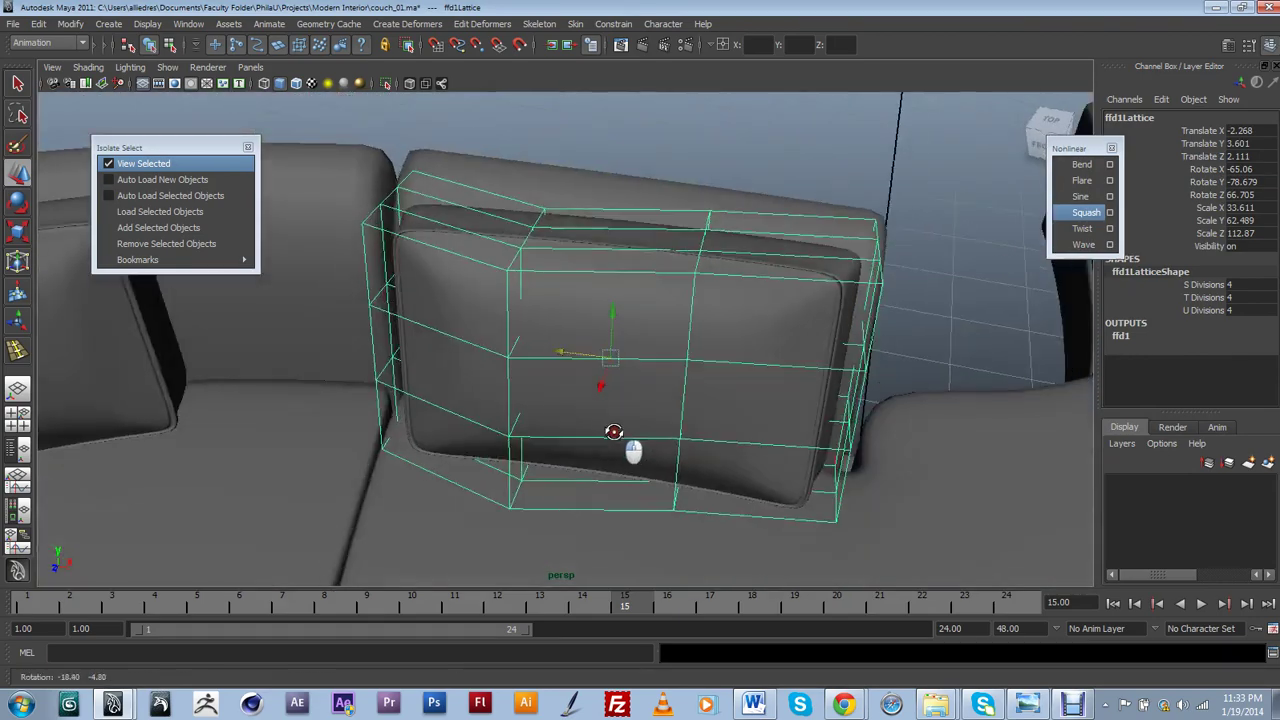
Try to delete the construction history with the lattice selected
{"action": "left_click", "coordinate": [38, 23]}
{"action": "mouse_move", "coordinate": [117, 200]}
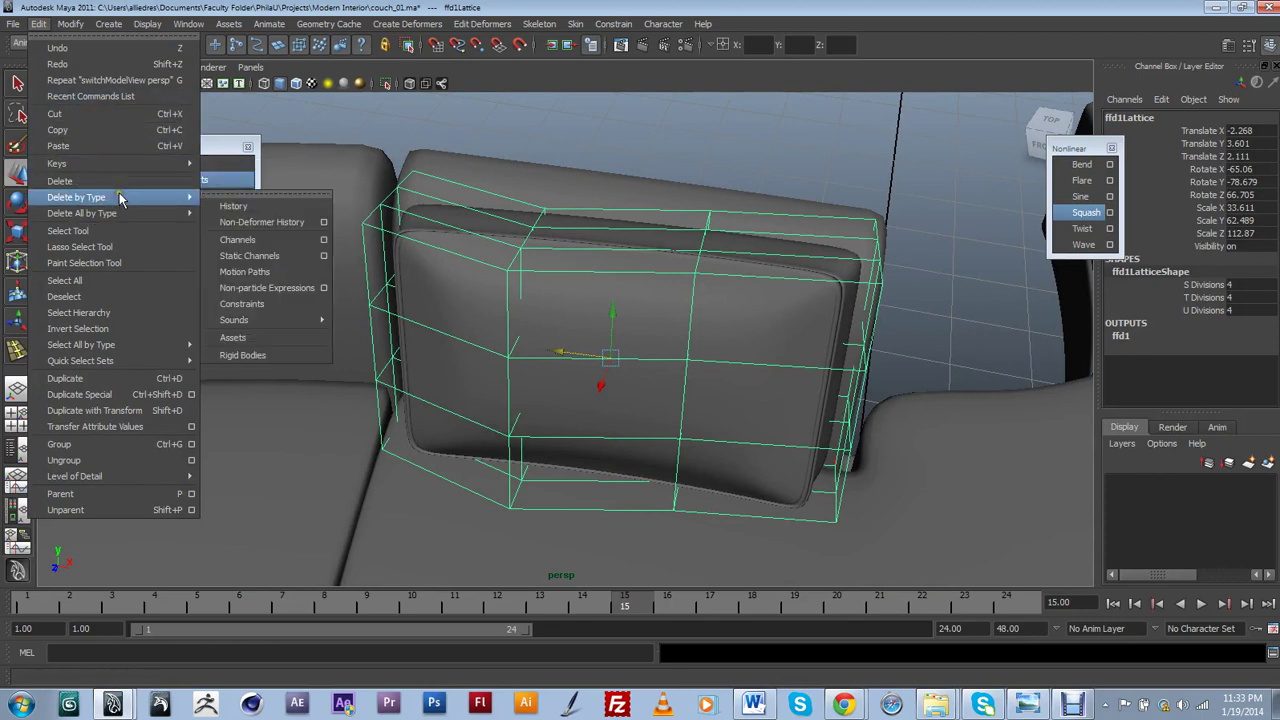
{"action": "left_click", "coordinate": [222, 197]}
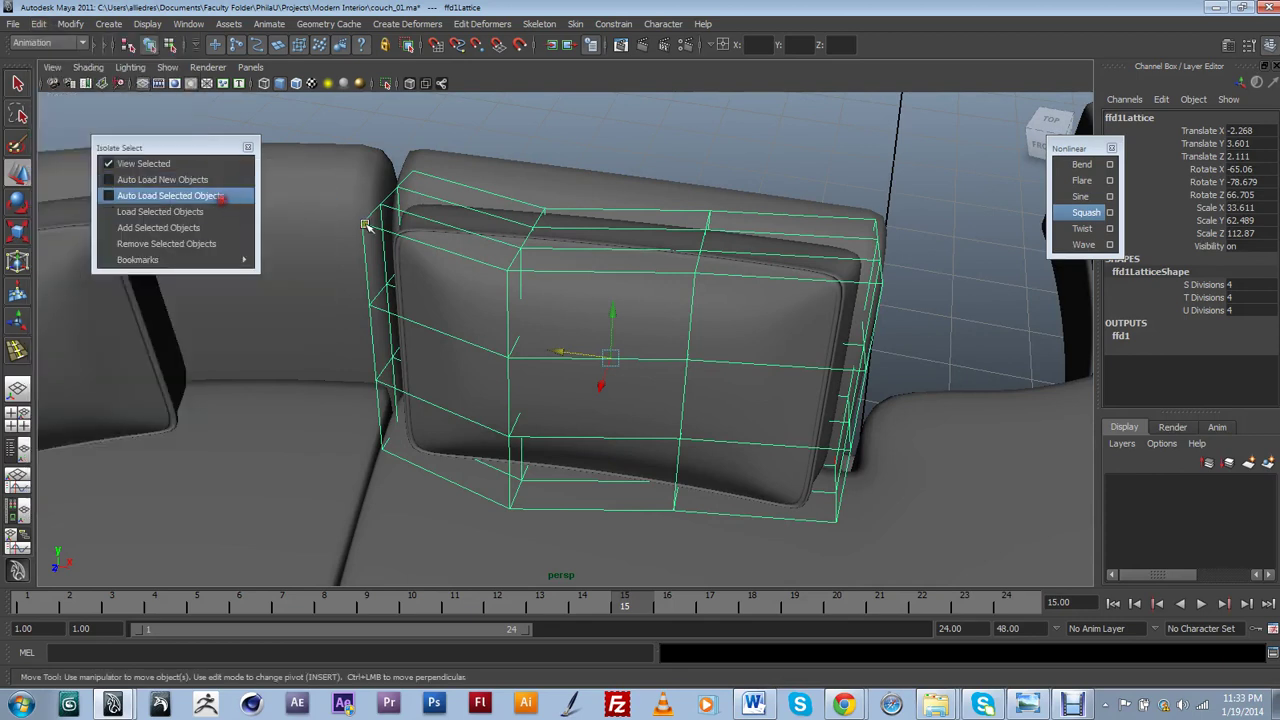
Select the reshaped cushion, delete its construction history to bake in the lattice deformation, and clear the selection
{"action": "left_click", "coordinate": [779, 147]}
{"action": "left_click", "coordinate": [745, 308]}
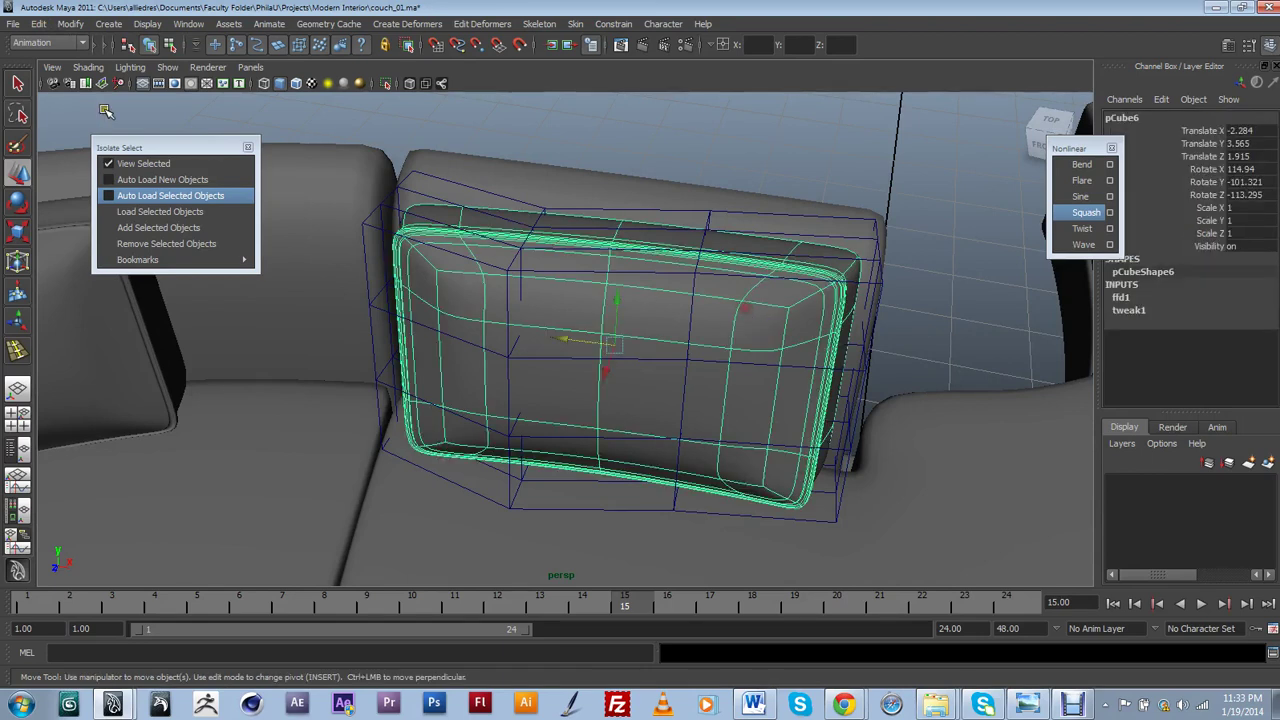
{"action": "left_click", "coordinate": [38, 25]}
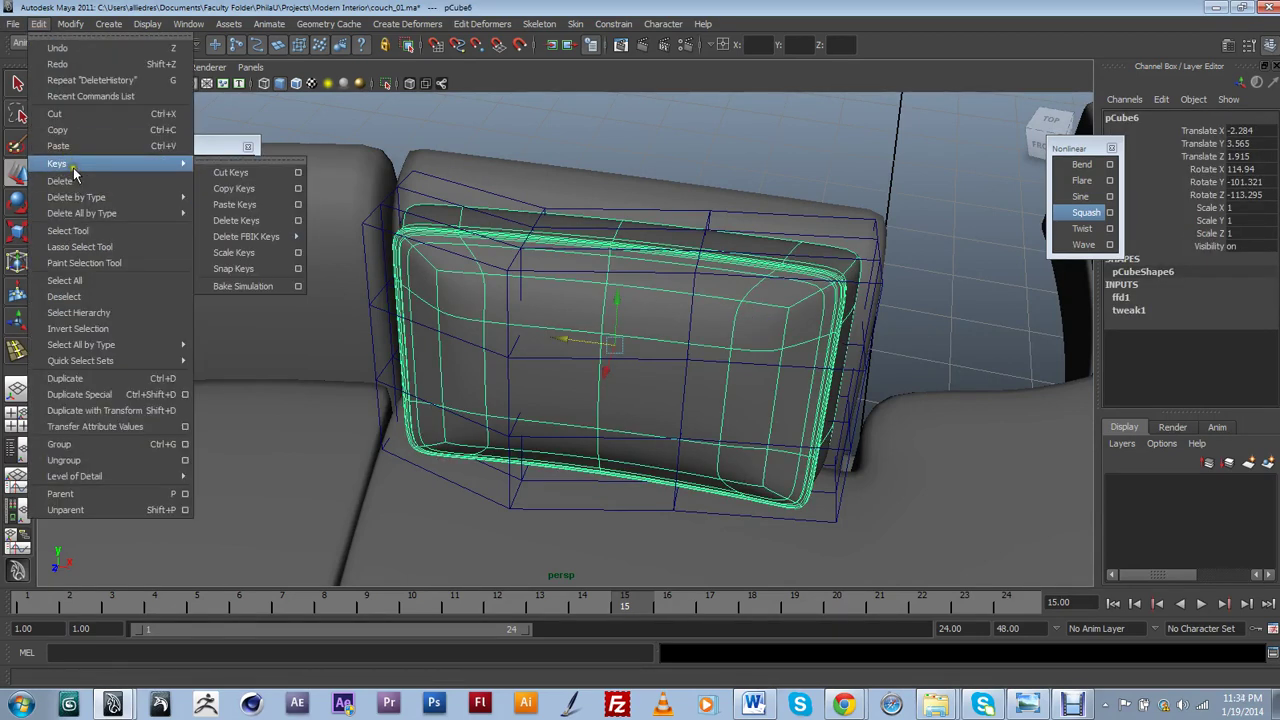
{"action": "mouse_move", "coordinate": [100, 197]}
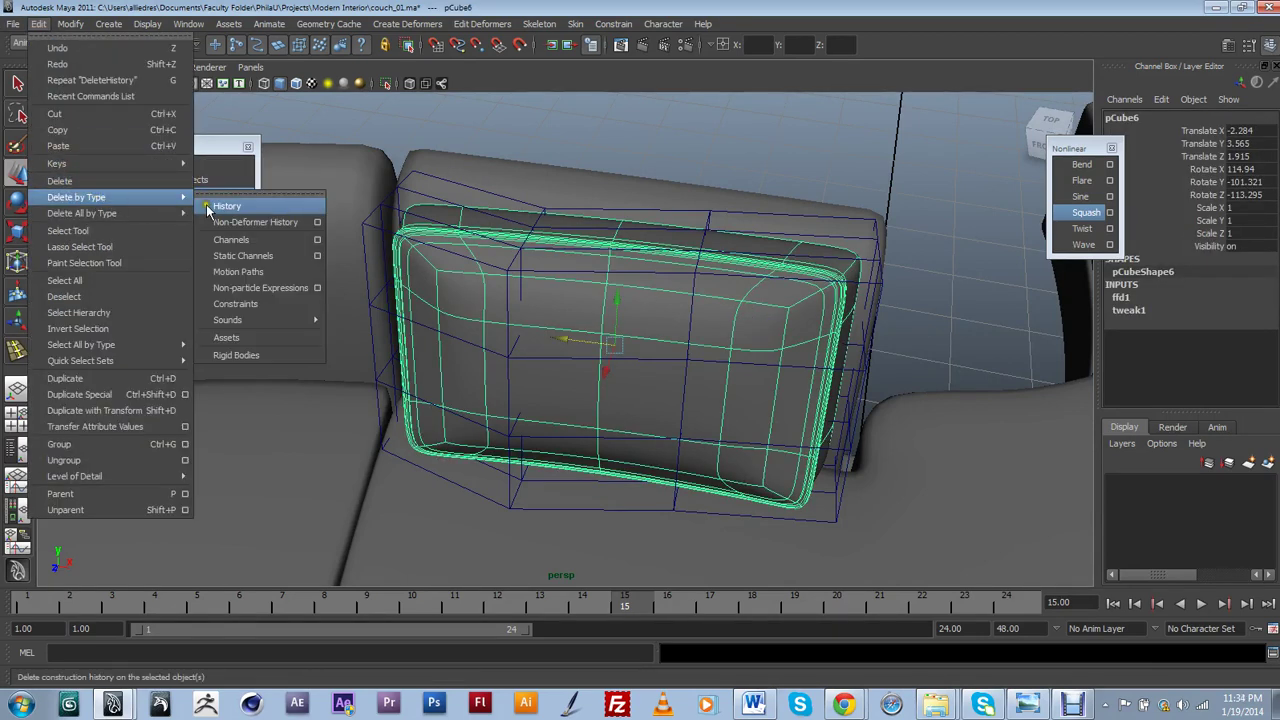
{"action": "left_click", "coordinate": [218, 209]}
{"action": "left_click", "coordinate": [679, 170]}
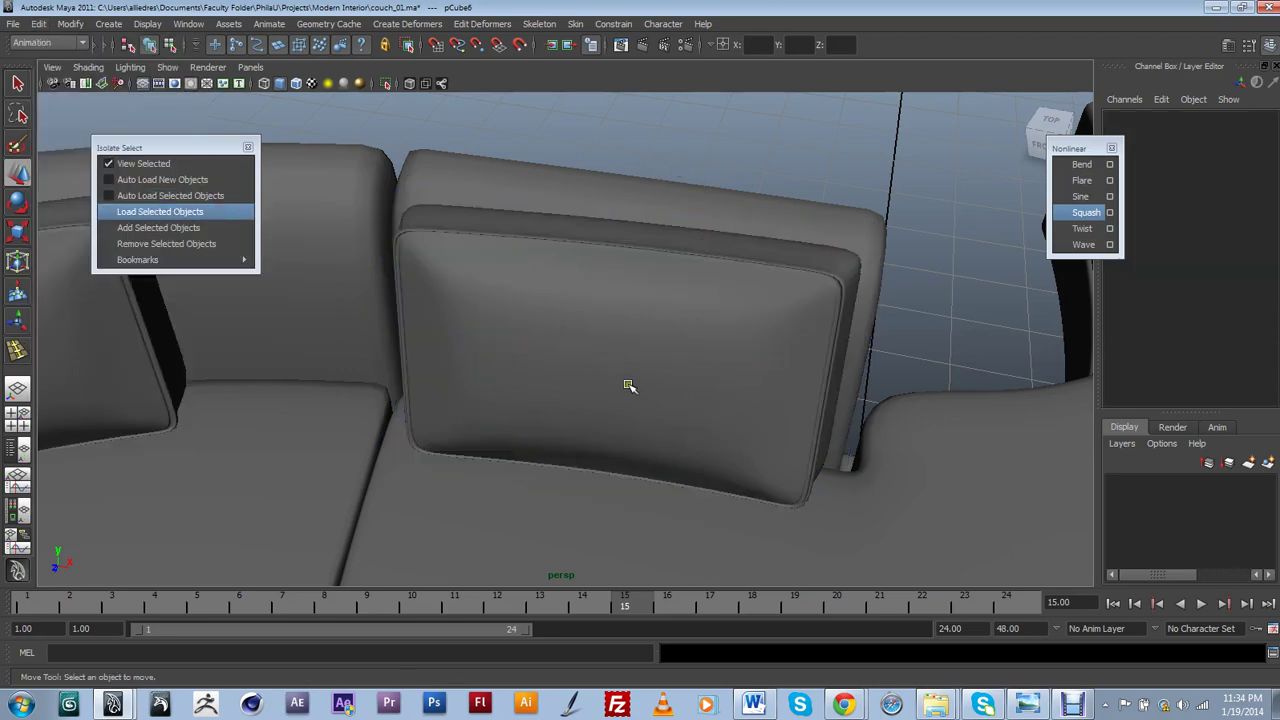
Nudge the middle curved section's back cushion slightly toward its backrest and deselect it
{"action": "left_click_drag", "start_coordinate": [628, 385], "coordinate": [501, 491], "text": "alt"}
{"action": "left_click_drag", "start_coordinate": [511, 377], "coordinate": [453, 355], "text": "alt"}
{"action": "left_click_drag", "start_coordinate": [572, 298], "coordinate": [609, 278], "text": "alt"}
{"action": "middle_click_drag", "start_coordinate": [609, 278], "coordinate": [525, 306], "text": "alt"}
{"action": "right_click_drag", "start_coordinate": [525, 305], "coordinate": [443, 334], "text": "alt"}
{"action": "left_click", "coordinate": [428, 330]}
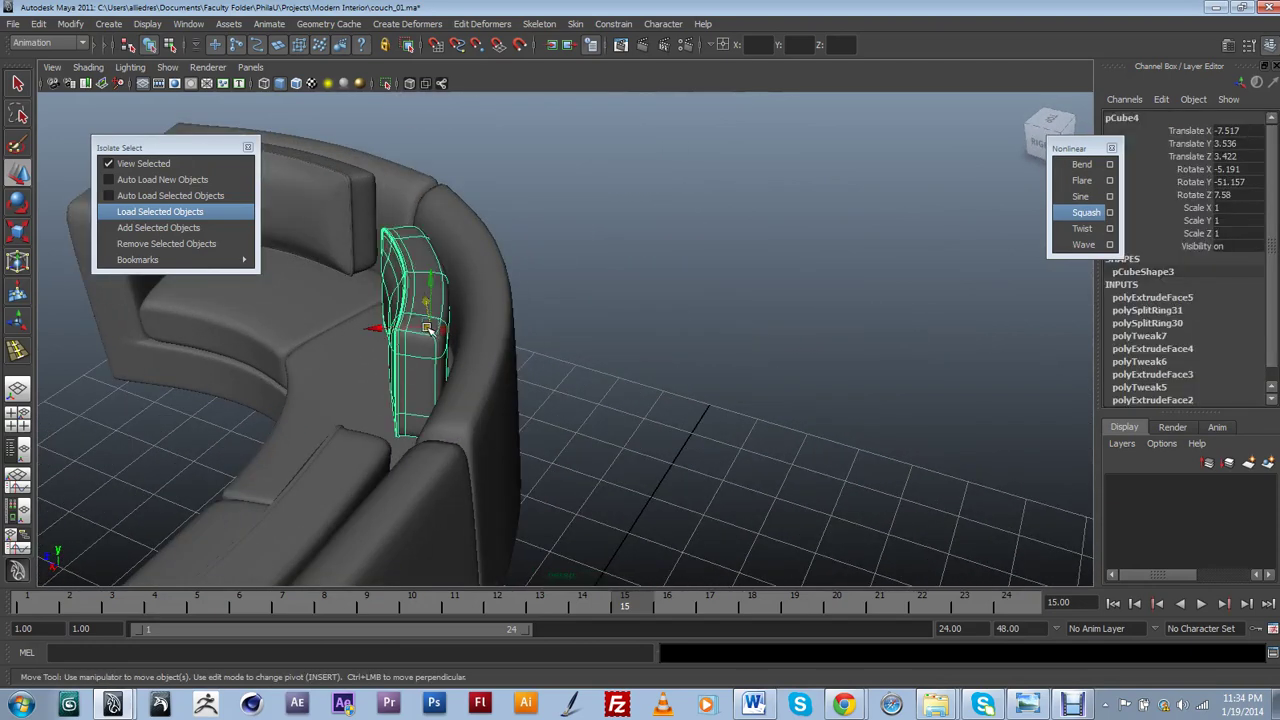
{"action": "left_click_drag", "start_coordinate": [397, 327], "coordinate": [402, 328]}
{"action": "left_click_drag", "start_coordinate": [372, 488], "coordinate": [597, 452], "text": "alt"}
{"action": "left_click", "coordinate": [700, 375]}
Examine the whole couch and how the three back cushions sit against the curved backrests
{"action": "scroll", "coordinate": [755, 378], "scroll_direction": "down", "scroll_amount": 6}
{"action": "middle_click_drag", "start_coordinate": [752, 450], "coordinate": [734, 380], "text": "alt"}
{"action": "left_click_drag", "start_coordinate": [734, 380], "coordinate": [606, 446], "text": "alt"}
{"action": "scroll", "coordinate": [604, 448], "scroll_direction": "up", "scroll_amount": 3}
{"action": "middle_click_drag", "start_coordinate": [604, 448], "coordinate": [567, 478], "text": "alt"}
{"action": "left_click_drag", "start_coordinate": [567, 478], "coordinate": [570, 462], "text": "alt"}
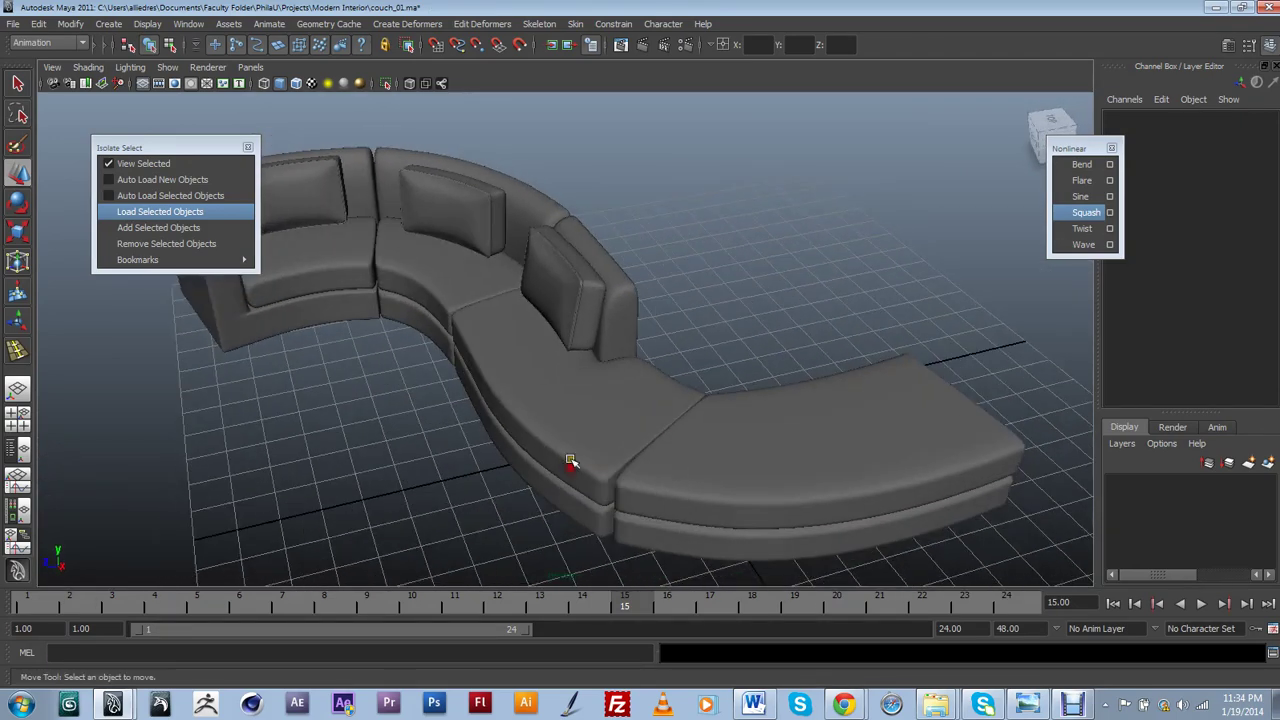
{"action": "middle_click_drag", "start_coordinate": [524, 288], "coordinate": [630, 337], "text": "alt"}
{"action": "scroll", "coordinate": [648, 340], "scroll_direction": "up", "scroll_amount": 6}
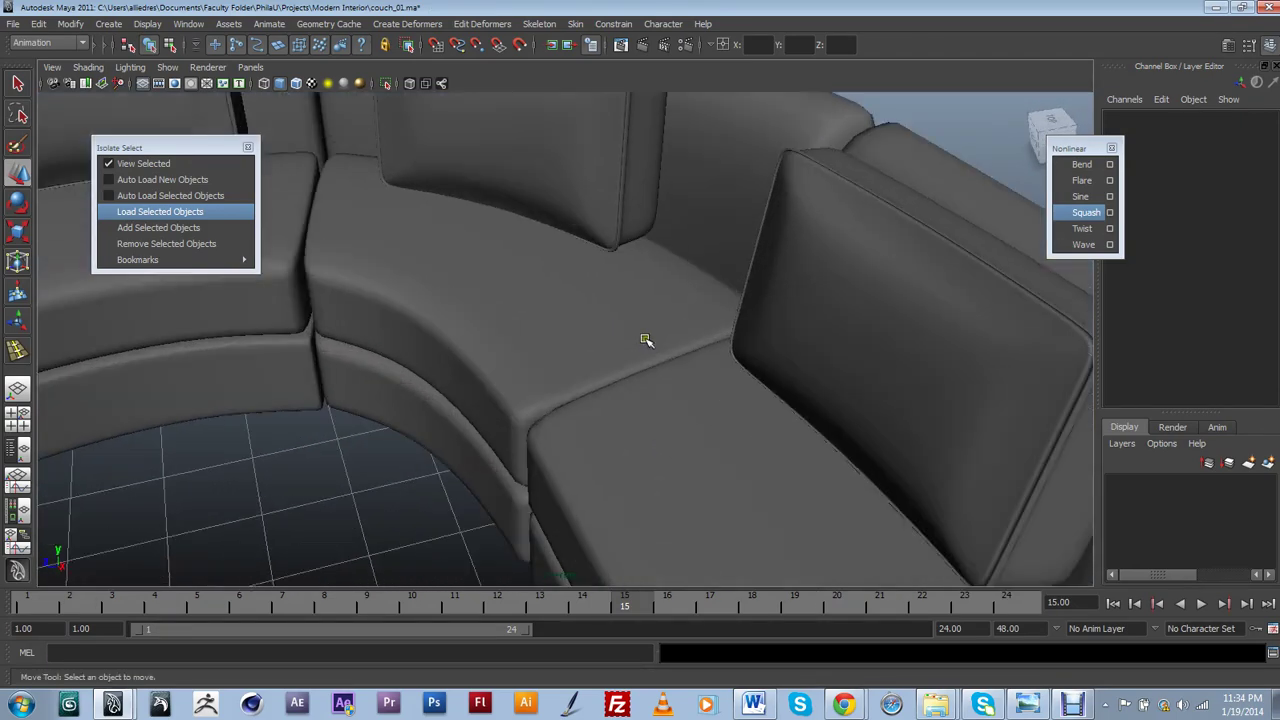
{"action": "scroll", "coordinate": [646, 340], "scroll_direction": "down", "scroll_amount": 5}
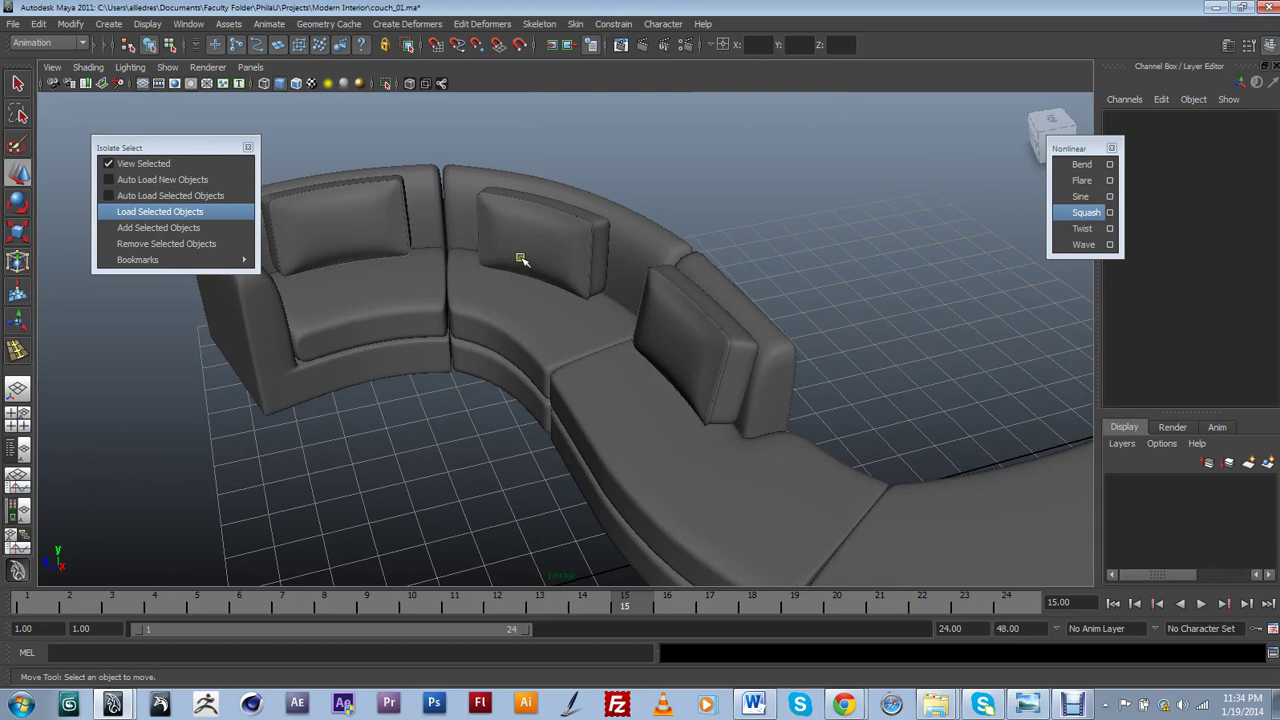
{"action": "mouse_move", "coordinate": [596, 329]}
{"action": "left_mouse_down", "text": "alt"}
{"action": "mouse_move", "coordinate": [686, 337]}
{"action": "mouse_move", "coordinate": [585, 337]}
{"action": "left_mouse_up", "text": "alt"}
{"action": "left_click_drag", "start_coordinate": [660, 368], "coordinate": [463, 251], "text": "alt"}
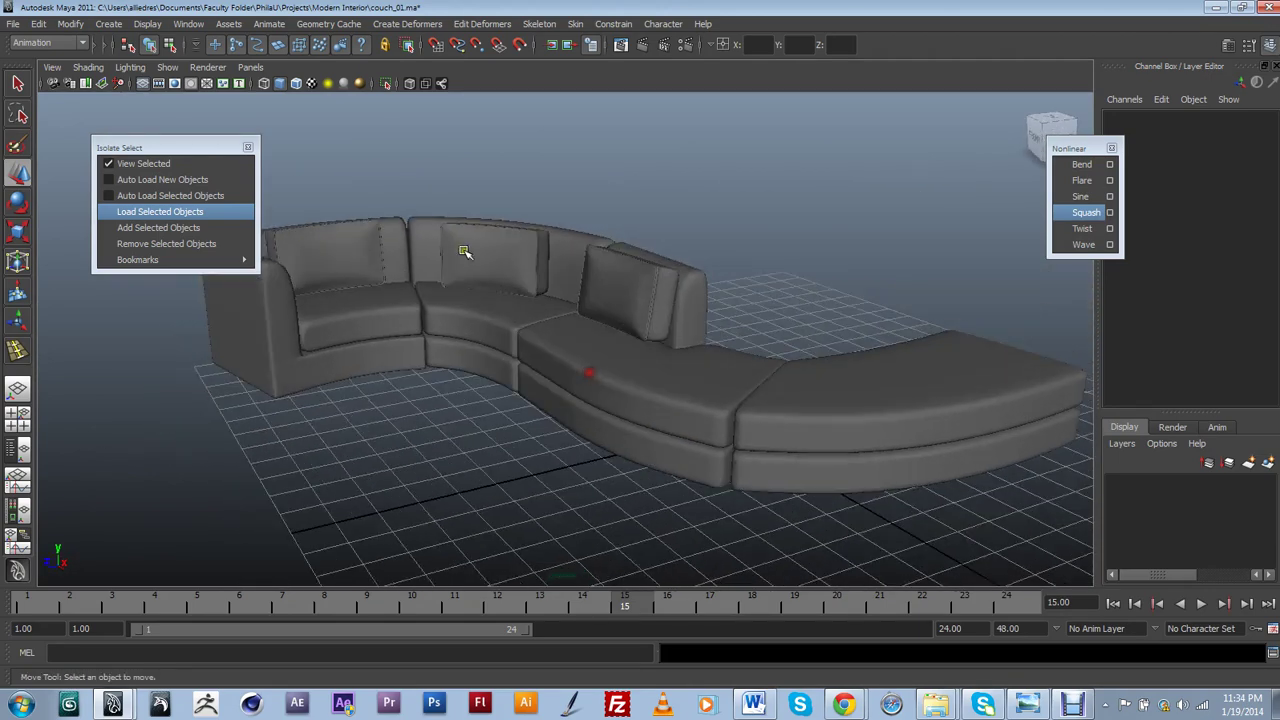
Check the back cushion beside the armrest and inspect the seat sections from the front and from above
{"action": "left_click", "coordinate": [314, 252]}
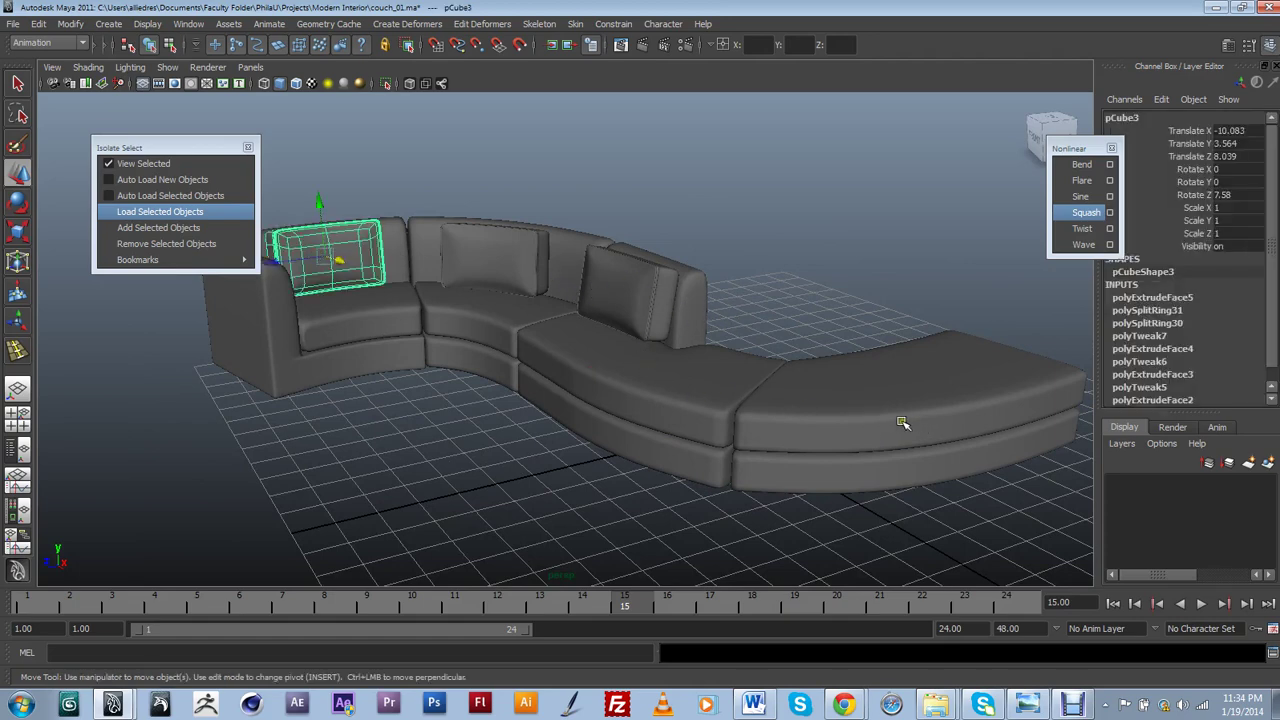
{"action": "left_click_drag", "start_coordinate": [684, 416], "coordinate": [676, 422], "text": "alt"}
{"action": "right_click_drag", "start_coordinate": [676, 422], "coordinate": [665, 387], "text": "alt"}
{"action": "middle_click_drag", "start_coordinate": [456, 284], "coordinate": [552, 226], "text": "alt"}
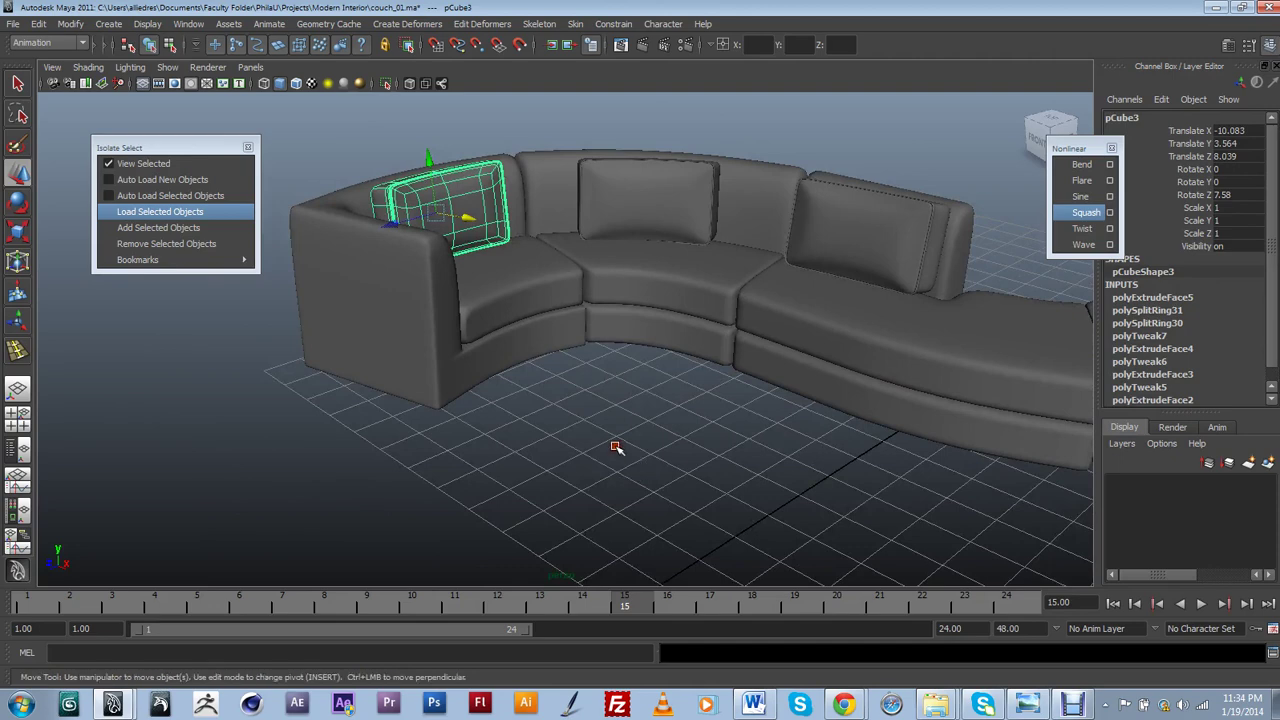
{"action": "left_click", "coordinate": [640, 436]}
{"action": "middle_click_drag", "start_coordinate": [643, 449], "coordinate": [576, 458], "text": "alt"}
{"action": "scroll", "coordinate": [577, 458], "scroll_direction": "up", "scroll_amount": 5}
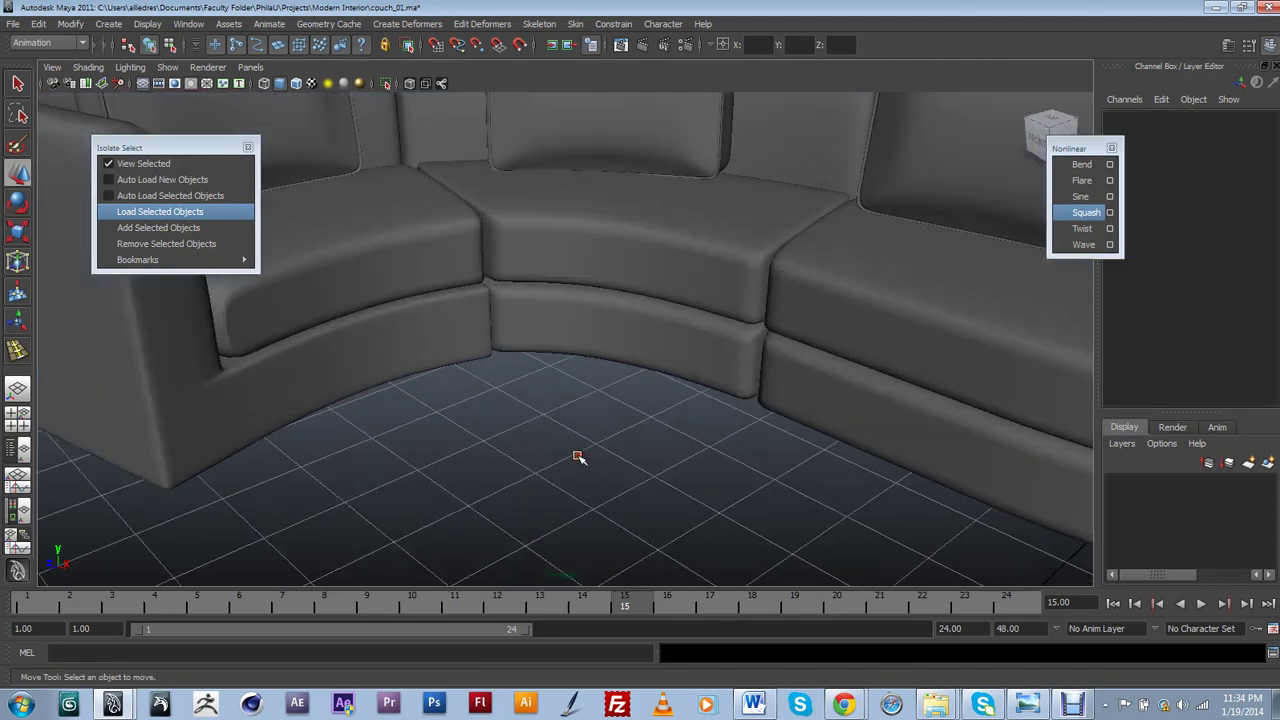
{"action": "scroll", "coordinate": [524, 464], "scroll_direction": "down", "scroll_amount": 5}
{"action": "left_click_drag", "start_coordinate": [525, 464], "coordinate": [511, 477], "text": "alt"}
{"action": "mouse_move", "coordinate": [511, 477]}
{"action": "right_mouse_down", "text": "alt"}
{"action": "mouse_move", "coordinate": [498, 446]}
{"action": "mouse_move", "coordinate": [502, 465]}
{"action": "right_mouse_up", "text": "alt"}
{"action": "left_click_drag", "start_coordinate": [502, 466], "coordinate": [486, 443], "text": "alt"}
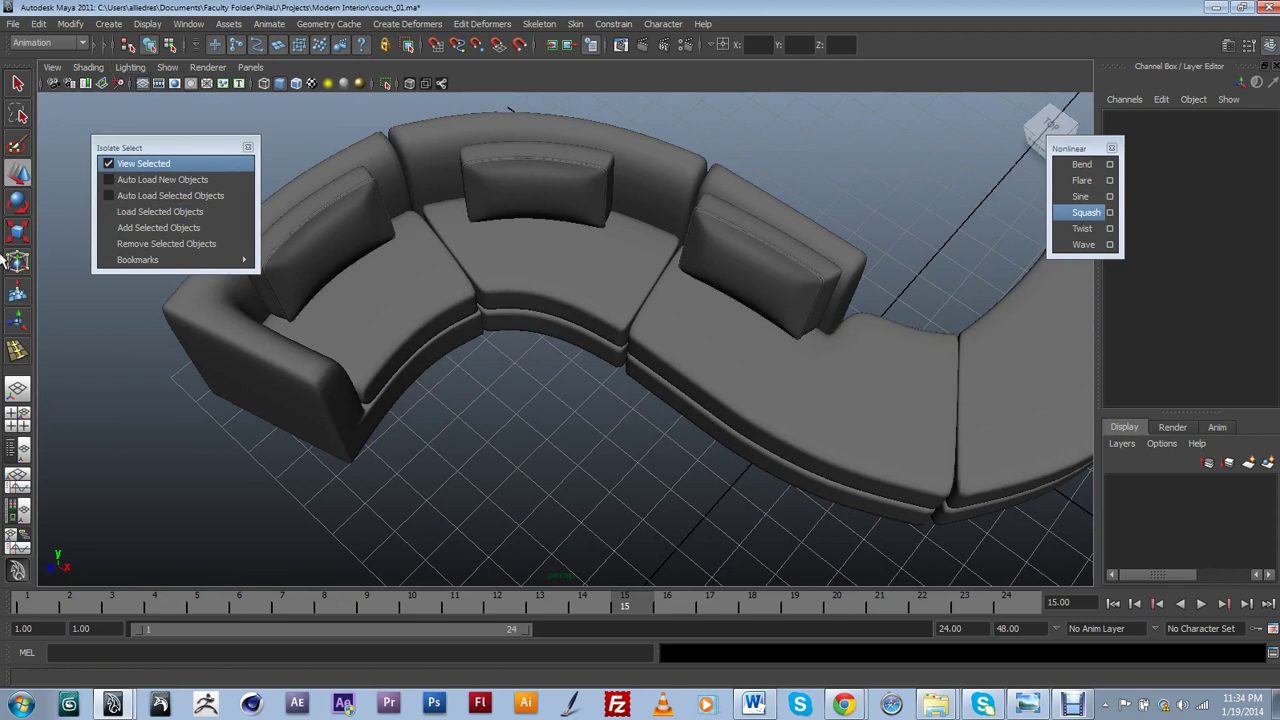
Draw a polygon cube as a long flat block on the floor inside the couch's curve
{"action": "left_click", "coordinate": [546, 451]}
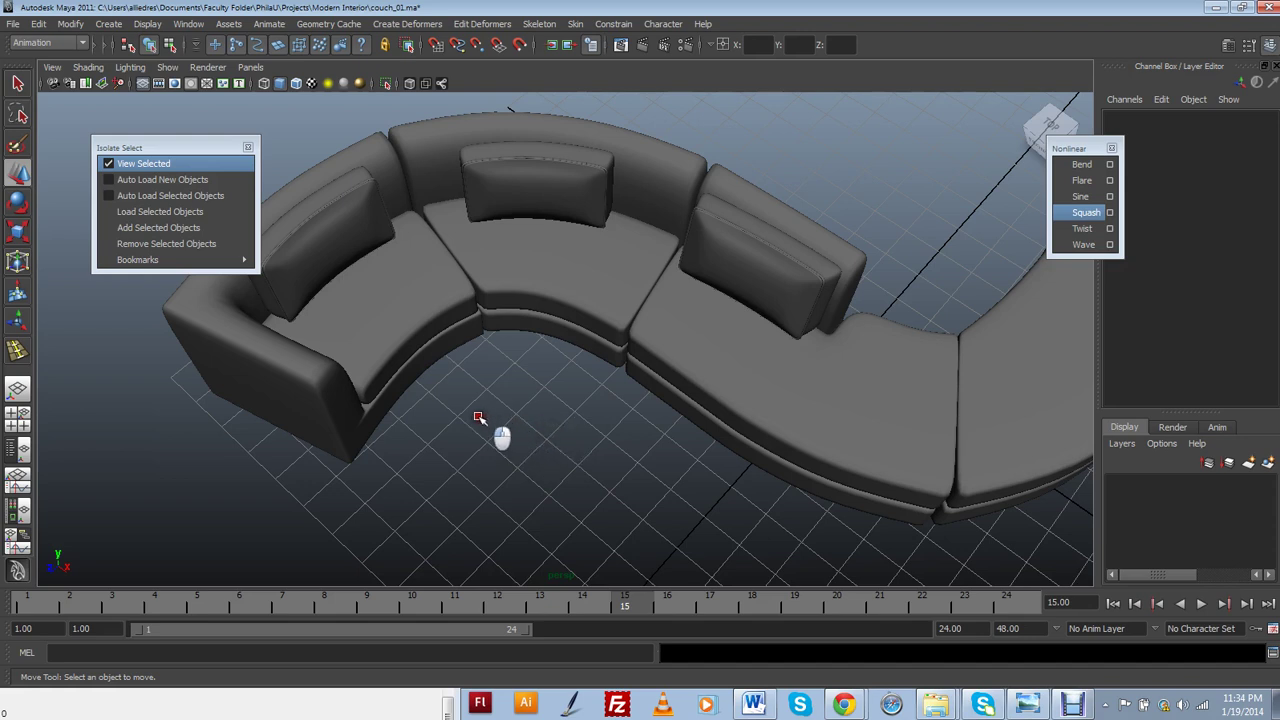
{"action": "right_click_drag", "start_coordinate": [478, 417], "coordinate": [451, 427], "text": "shift"}
{"action": "mouse_move", "coordinate": [465, 429]}
{"action": "left_mouse_down"}
{"action": "mouse_move", "coordinate": [539, 430]}
{"action": "mouse_move", "coordinate": [546, 457]}
{"action": "mouse_move", "coordinate": [568, 469]}
{"action": "mouse_move", "coordinate": [541, 429]}
{"action": "left_mouse_up"}
{"action": "key", "text": "f"}
Raise the block onto the seat beside the armrest and shift it toward the neighbouring section, at about X -8.441, Y 2.86, Z 6.066
{"action": "key", "text": "w"}
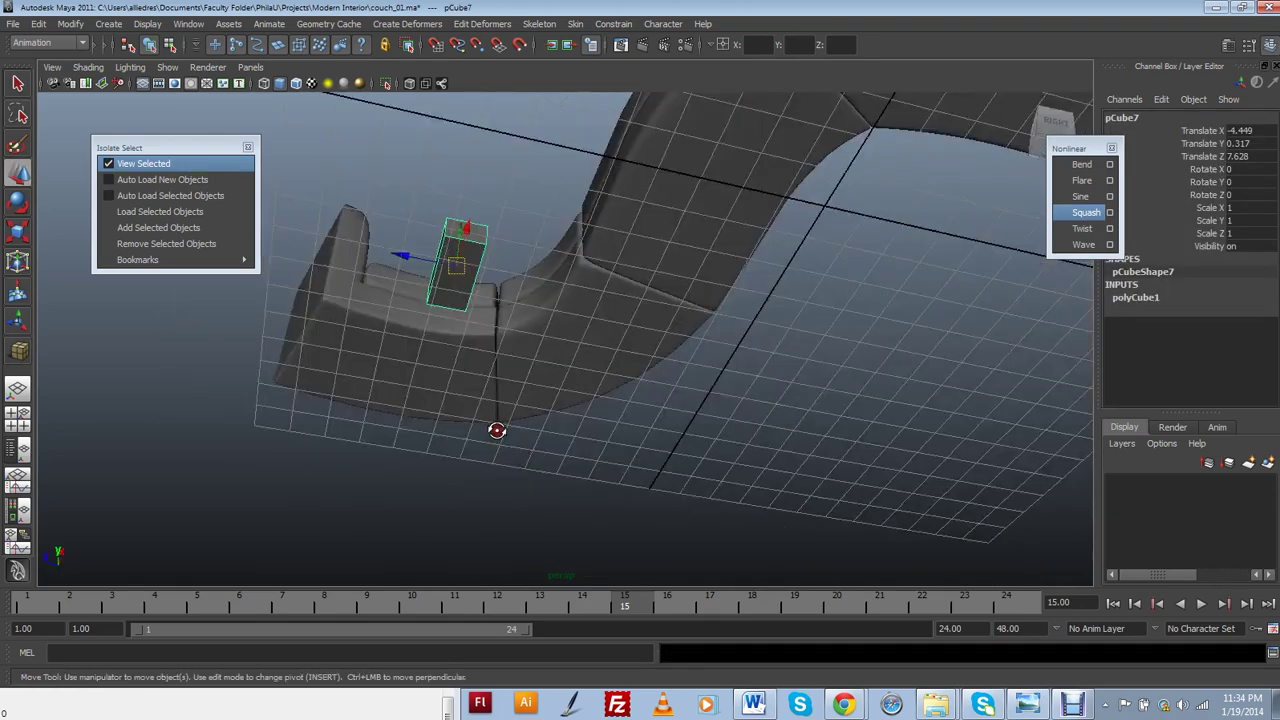
{"action": "left_click_drag", "start_coordinate": [647, 428], "coordinate": [663, 192]}
{"action": "left_click_drag", "start_coordinate": [658, 370], "coordinate": [572, 530], "text": "alt"}
{"action": "middle_click_drag", "start_coordinate": [572, 530], "coordinate": [634, 438], "text": "alt"}
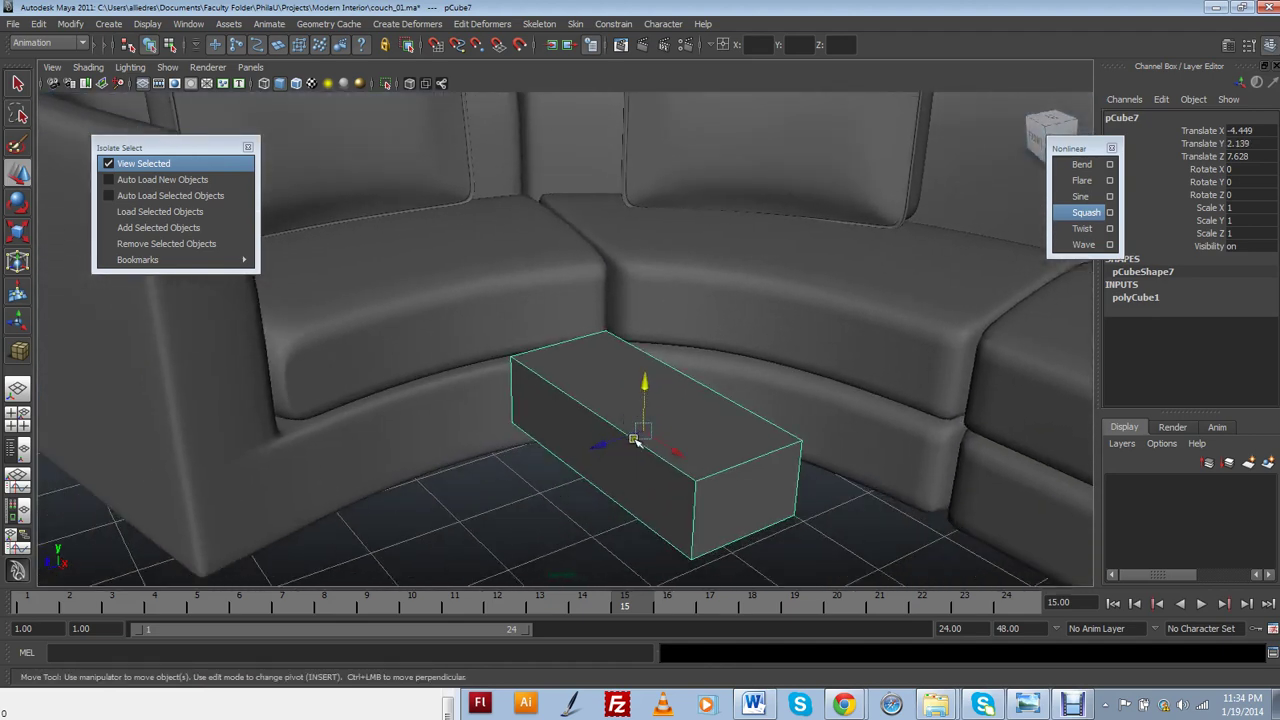
{"action": "left_click_drag", "start_coordinate": [666, 448], "coordinate": [472, 181]}
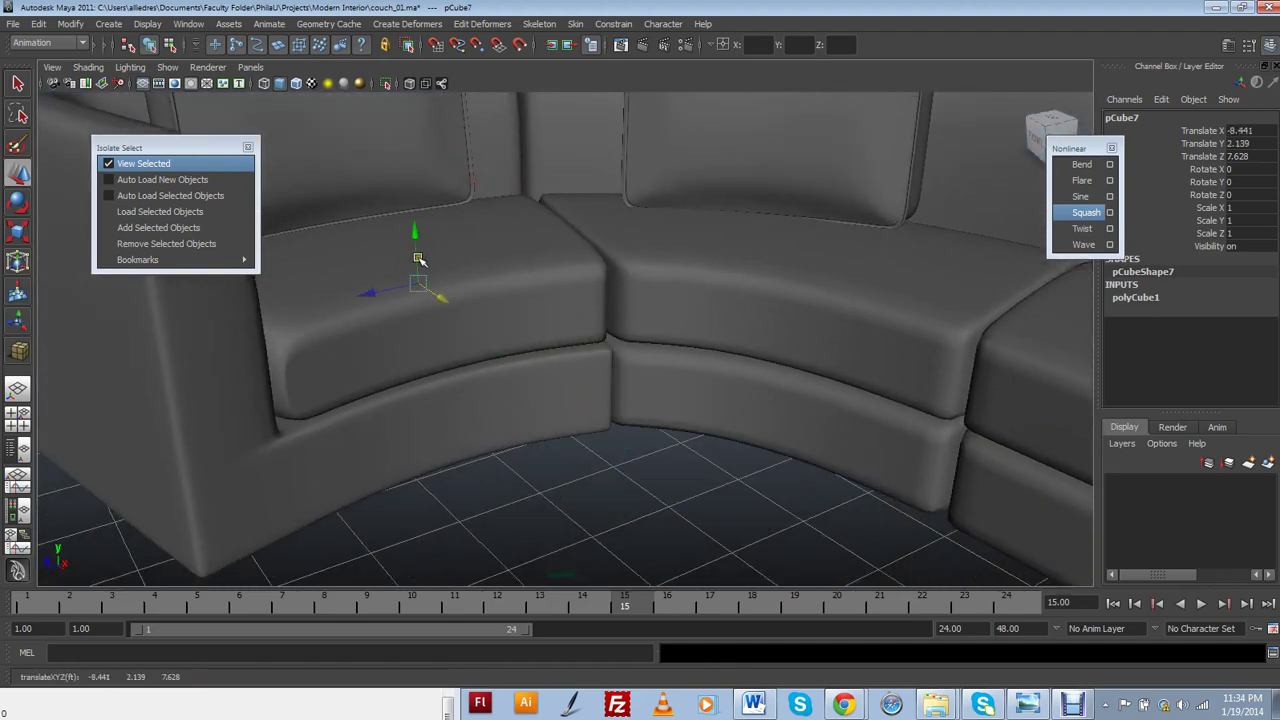
{"action": "left_click_drag", "start_coordinate": [418, 258], "coordinate": [475, 219]}
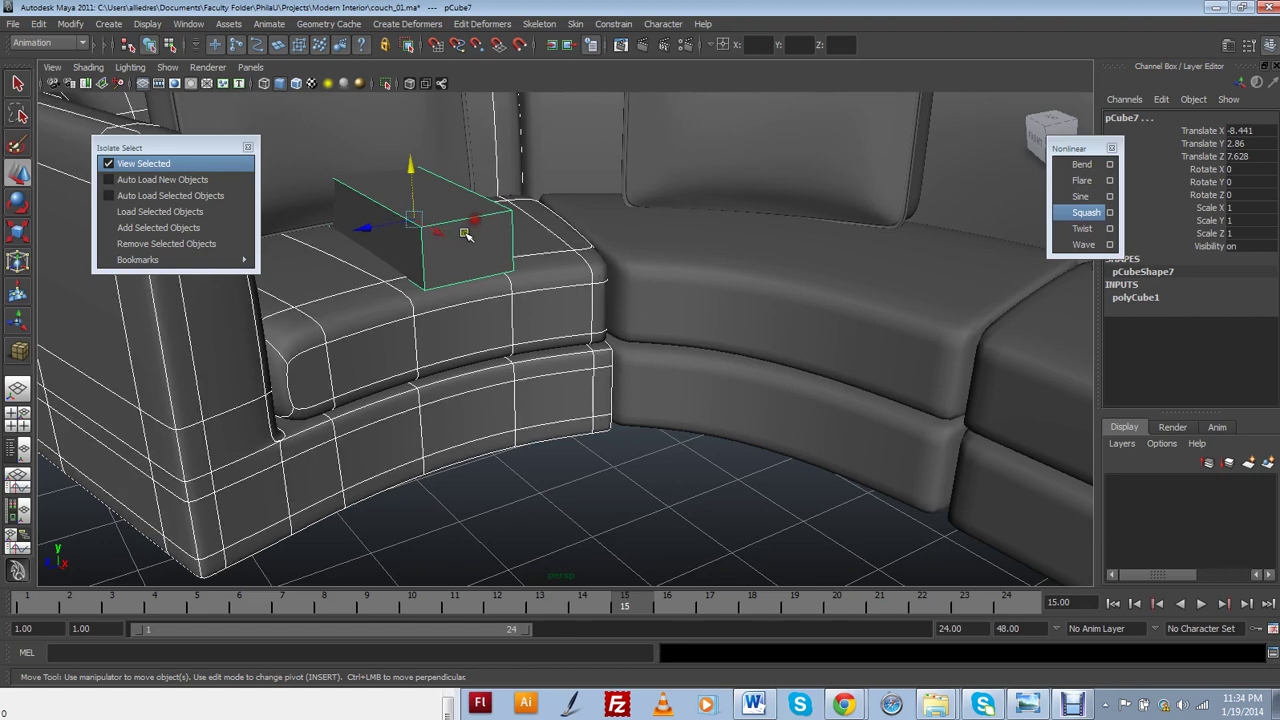
{"action": "left_click", "coordinate": [386, 224]}
{"action": "left_click_drag", "start_coordinate": [380, 228], "coordinate": [500, 380]}
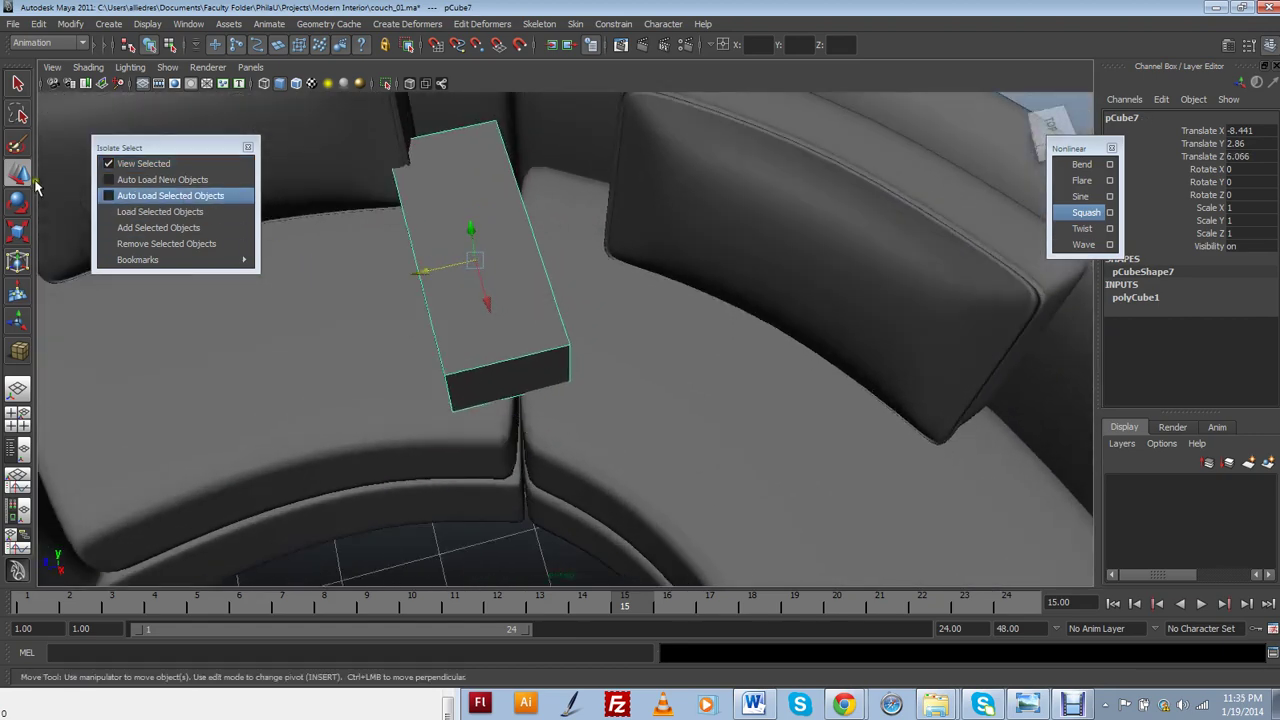
Rotate the block about -19.548 degrees around Y and set it over the seat seam at about X -8.342, Y 2.885, Z 5.786
{"action": "left_click", "coordinate": [17, 203]}
{"action": "left_click_drag", "start_coordinate": [517, 308], "coordinate": [497, 314]}
{"action": "left_click", "coordinate": [17, 174]}
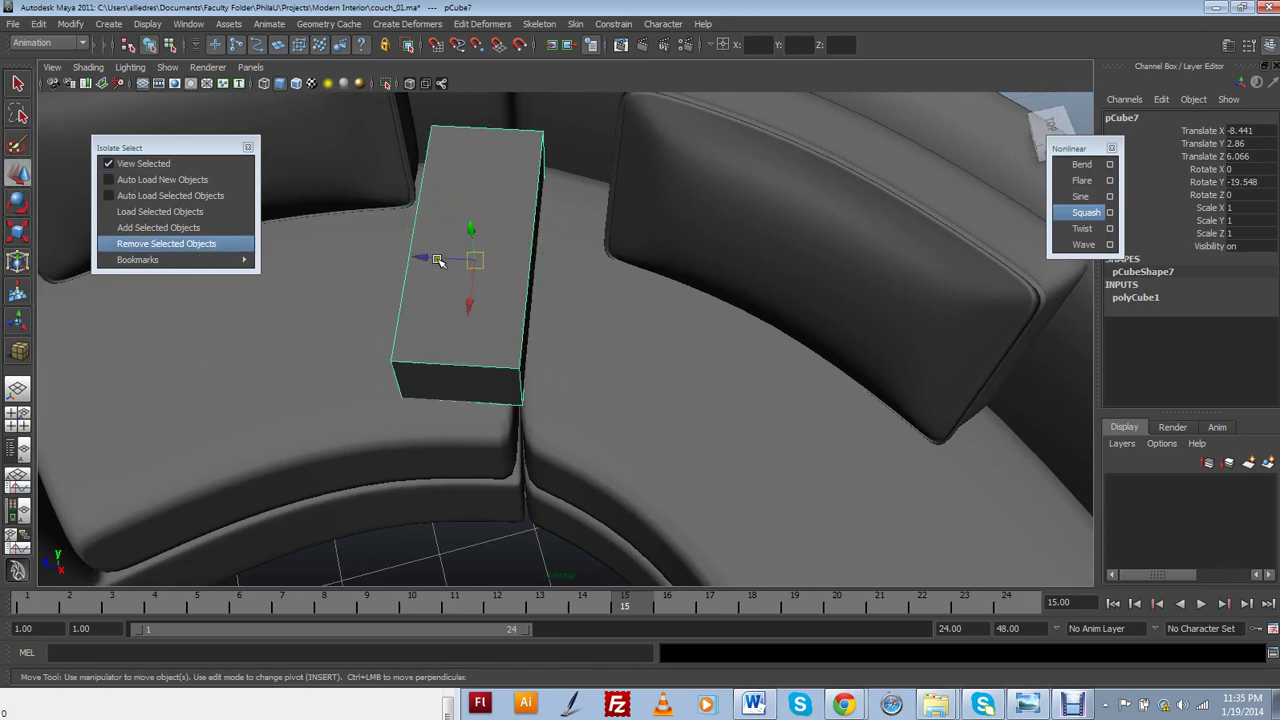
{"action": "left_click_drag", "start_coordinate": [441, 257], "coordinate": [523, 313]}
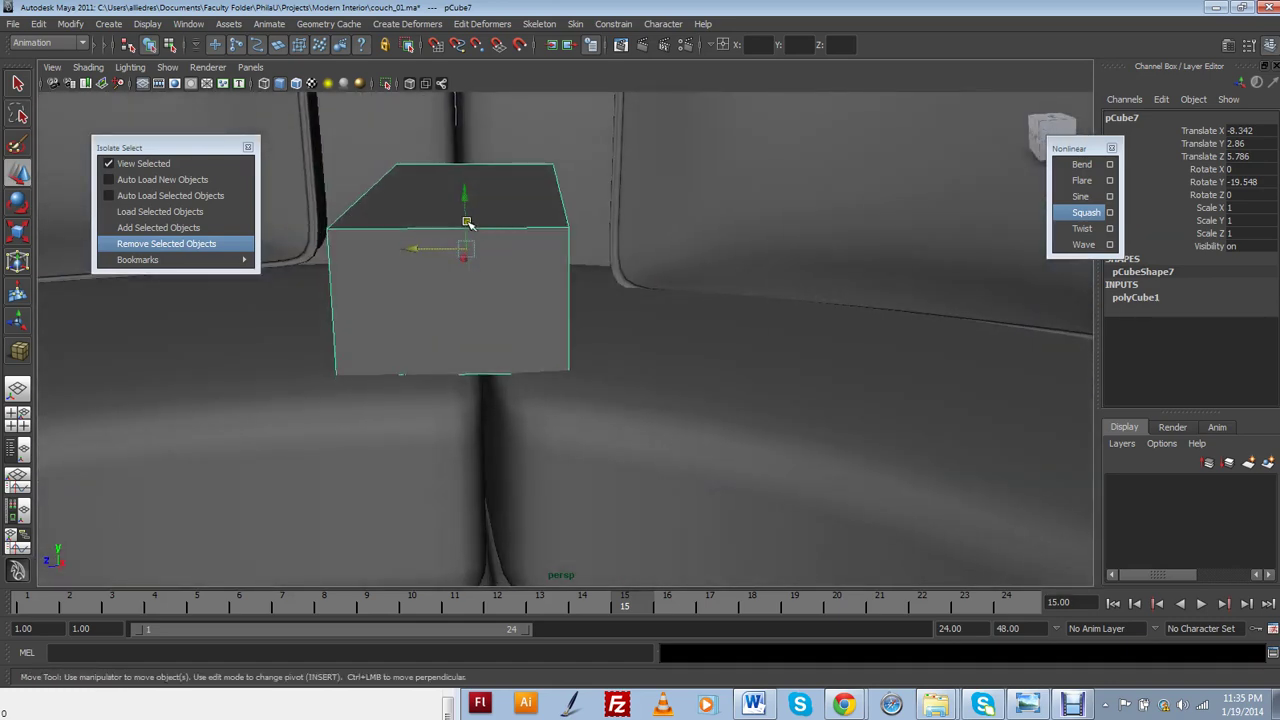
{"action": "left_click_drag", "start_coordinate": [467, 222], "coordinate": [596, 363]}
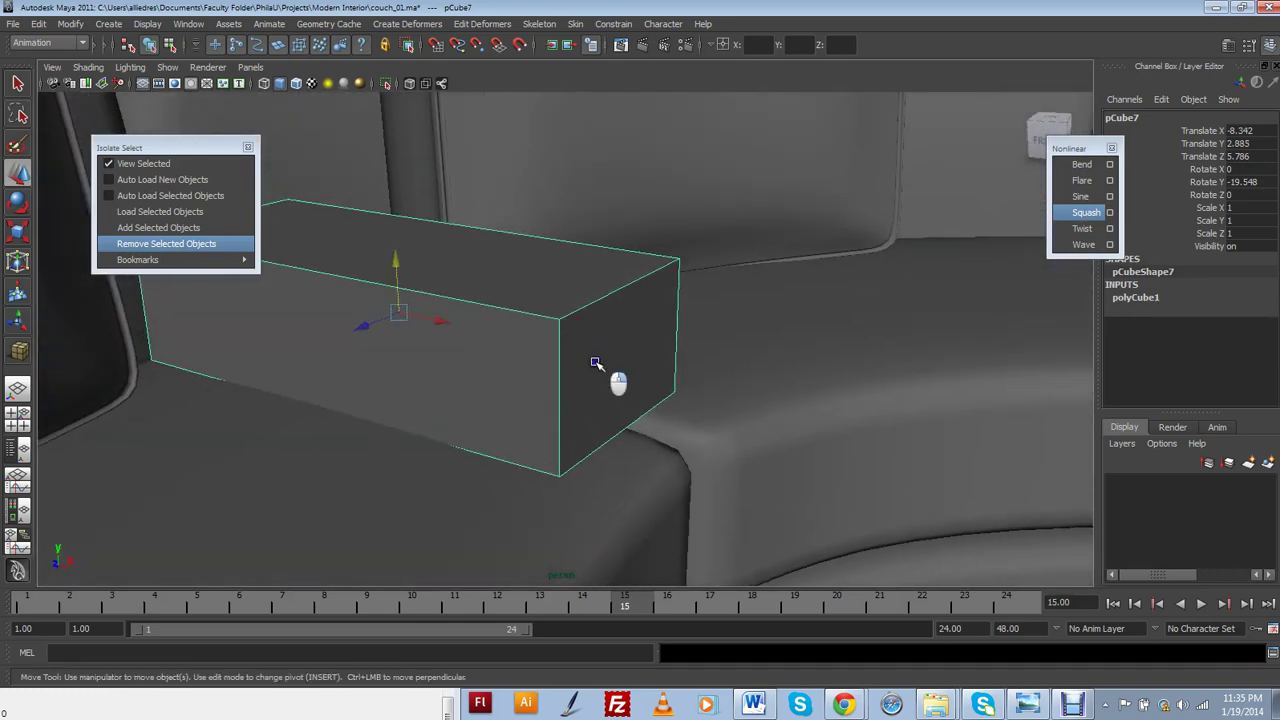
Try selecting the block's front end face, and return the block to object mode
{"action": "right_click_drag", "start_coordinate": [596, 363], "coordinate": [597, 385]}
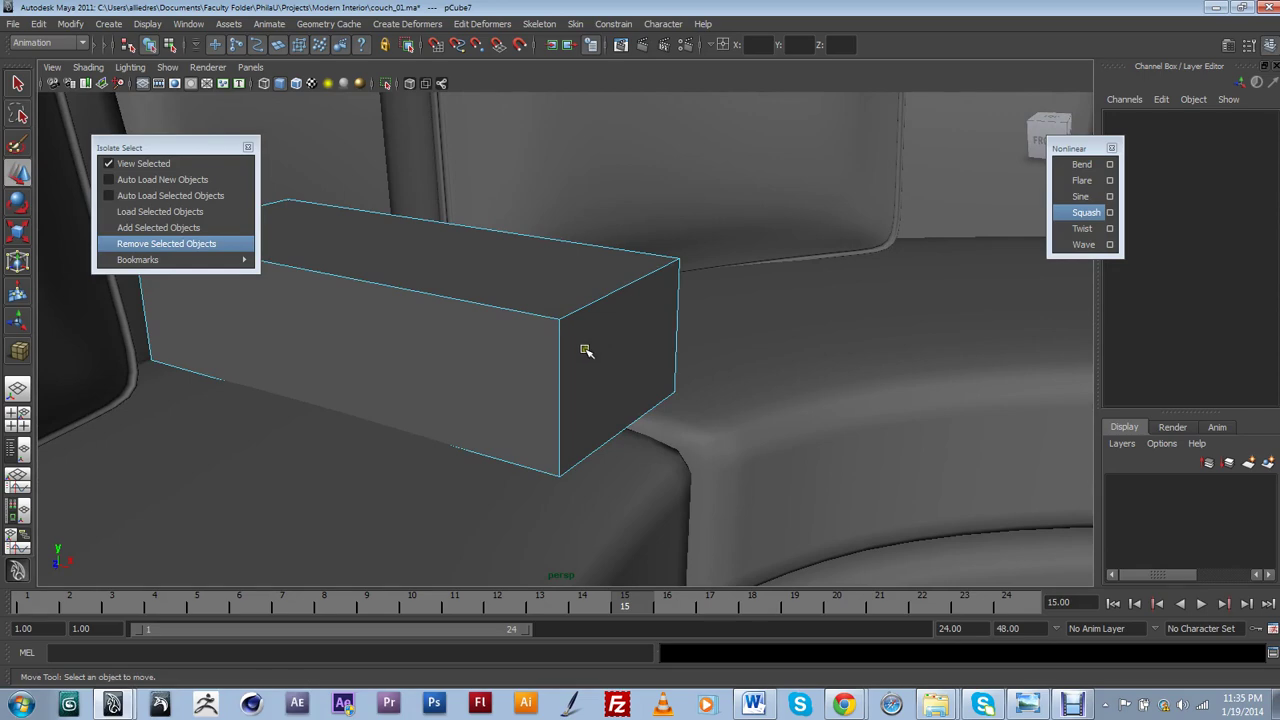
{"action": "left_click", "coordinate": [586, 350]}
{"action": "left_click_drag", "start_coordinate": [632, 366], "coordinate": [604, 404]}
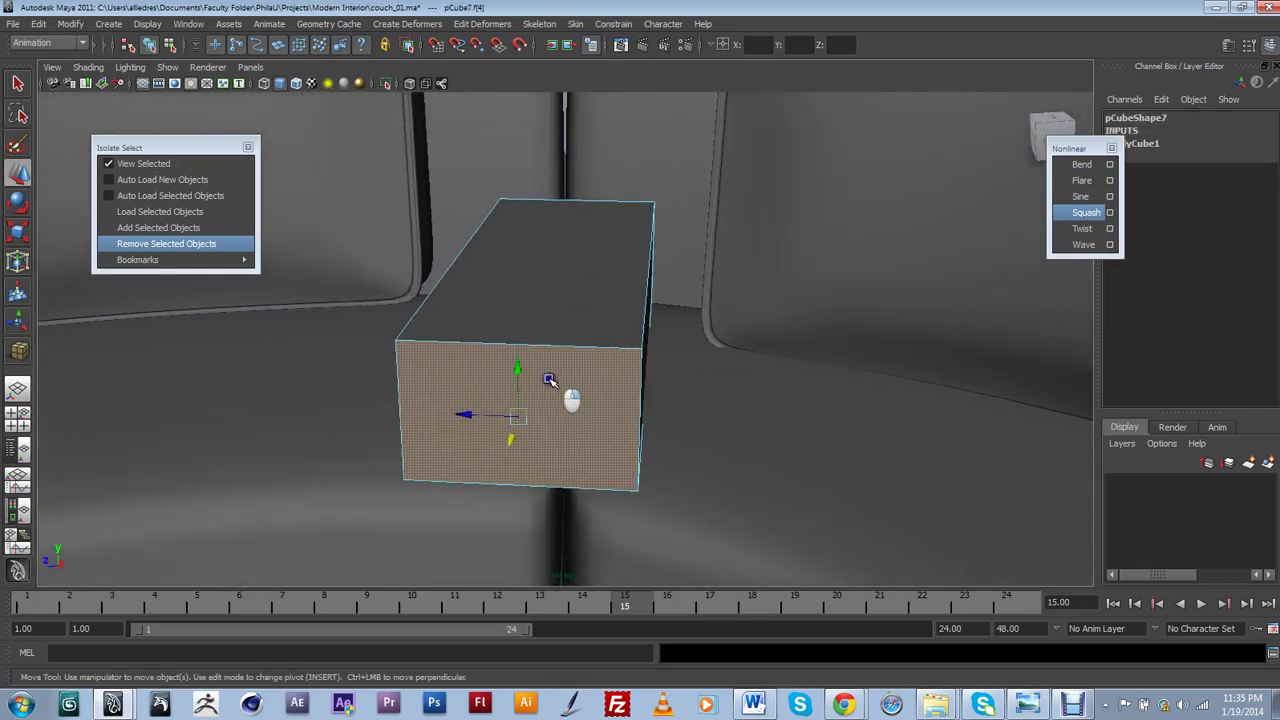
{"action": "key", "text": "F8"}
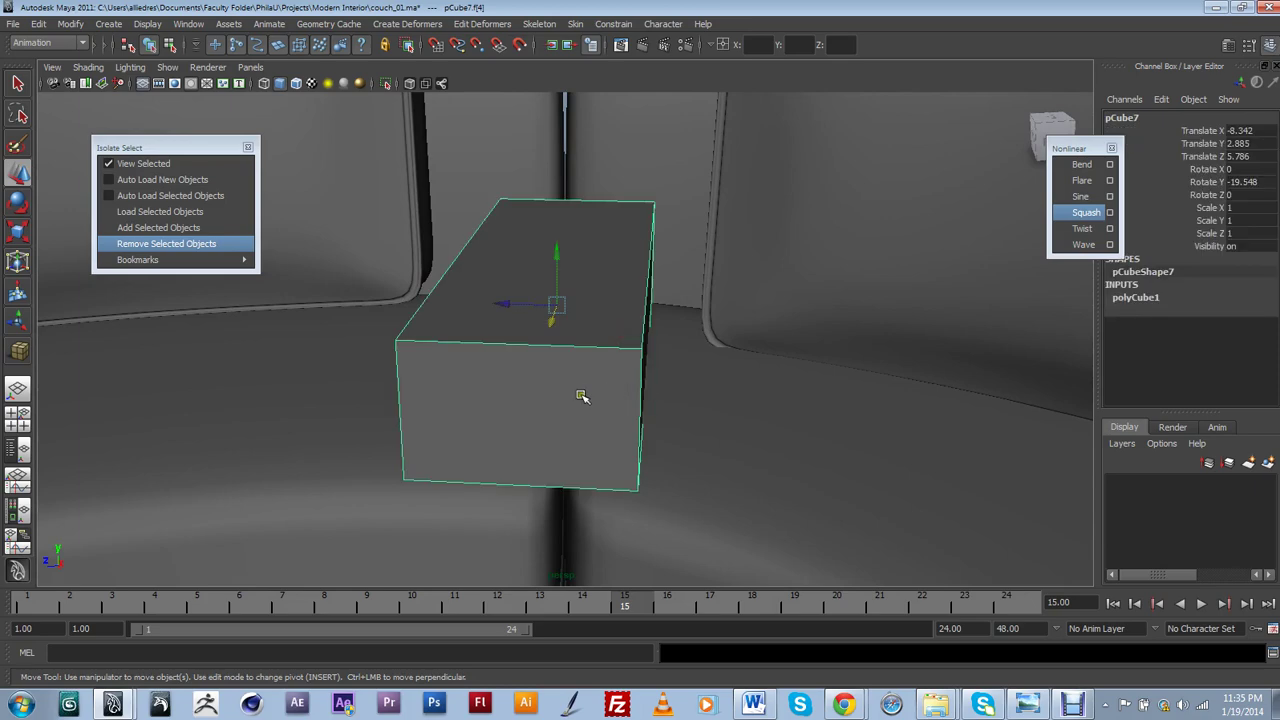
{"action": "left_click_drag", "start_coordinate": [545, 417], "coordinate": [566, 358], "text": "alt"}
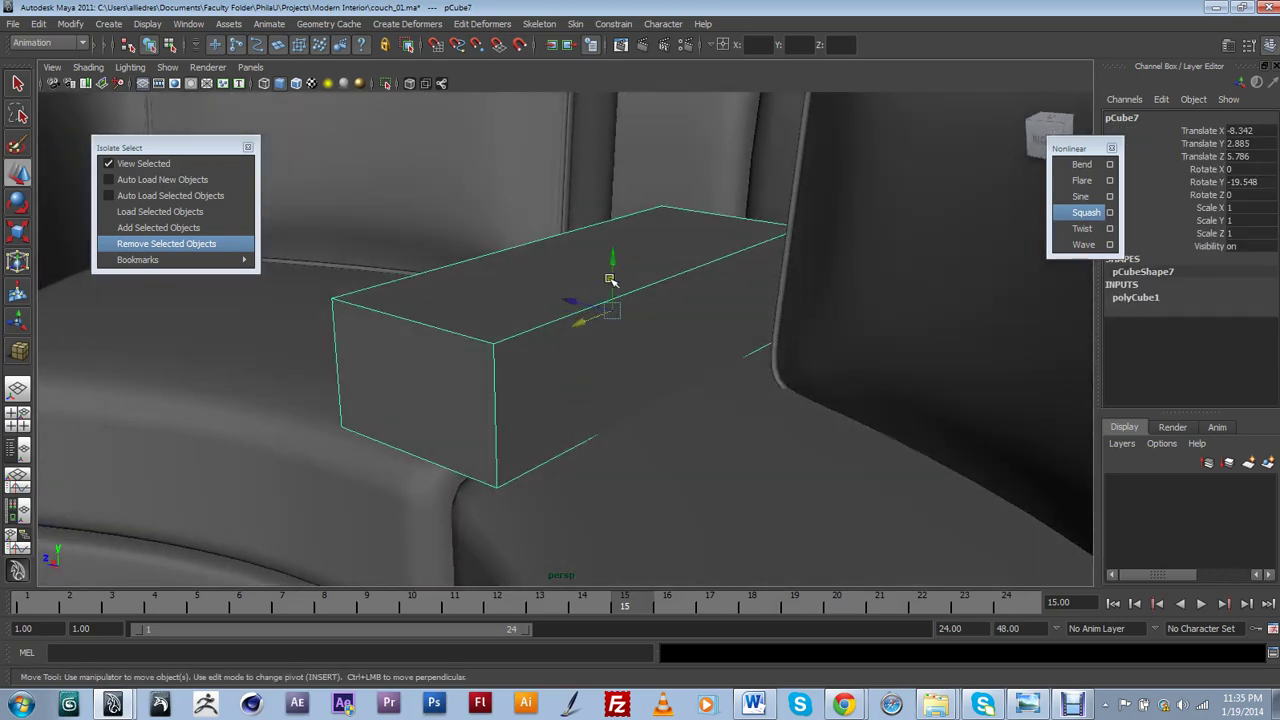
Raise the block slightly to about Y 2.903 and turn on its smooth preview
{"action": "left_click_drag", "start_coordinate": [610, 280], "coordinate": [430, 372]}
{"action": "scroll", "coordinate": [610, 278], "scroll_direction": "down", "scroll_amount": 5}
{"action": "scroll", "coordinate": [523, 354], "scroll_direction": "up", "scroll_amount": 5}
{"action": "middle_click_drag", "start_coordinate": [523, 354], "coordinate": [657, 431], "text": "alt"}
{"action": "scroll", "coordinate": [657, 431], "scroll_direction": "up", "scroll_amount": 4}
{"action": "left_click_drag", "start_coordinate": [657, 431], "coordinate": [568, 418], "text": "alt"}
{"action": "key", "text": "3"}
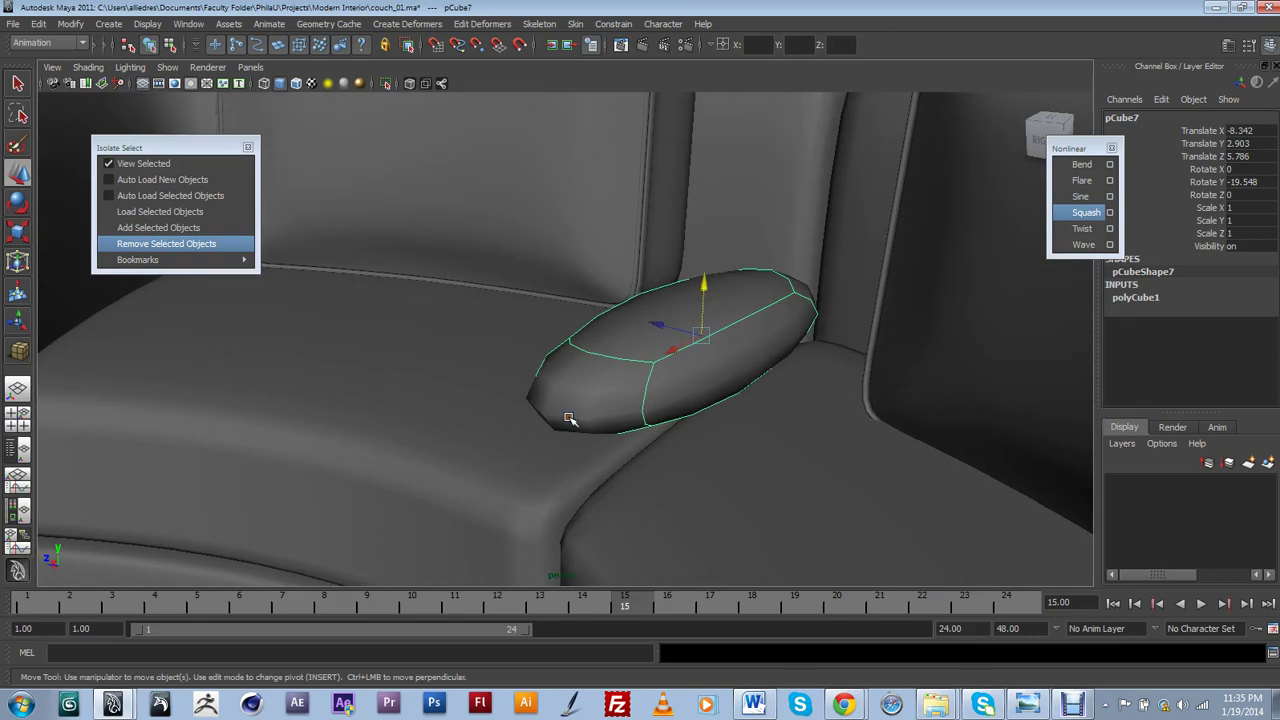
Insert three edge loops on the block: one close to its base and one near each end
{"action": "right_click", "coordinate": [568, 418]}
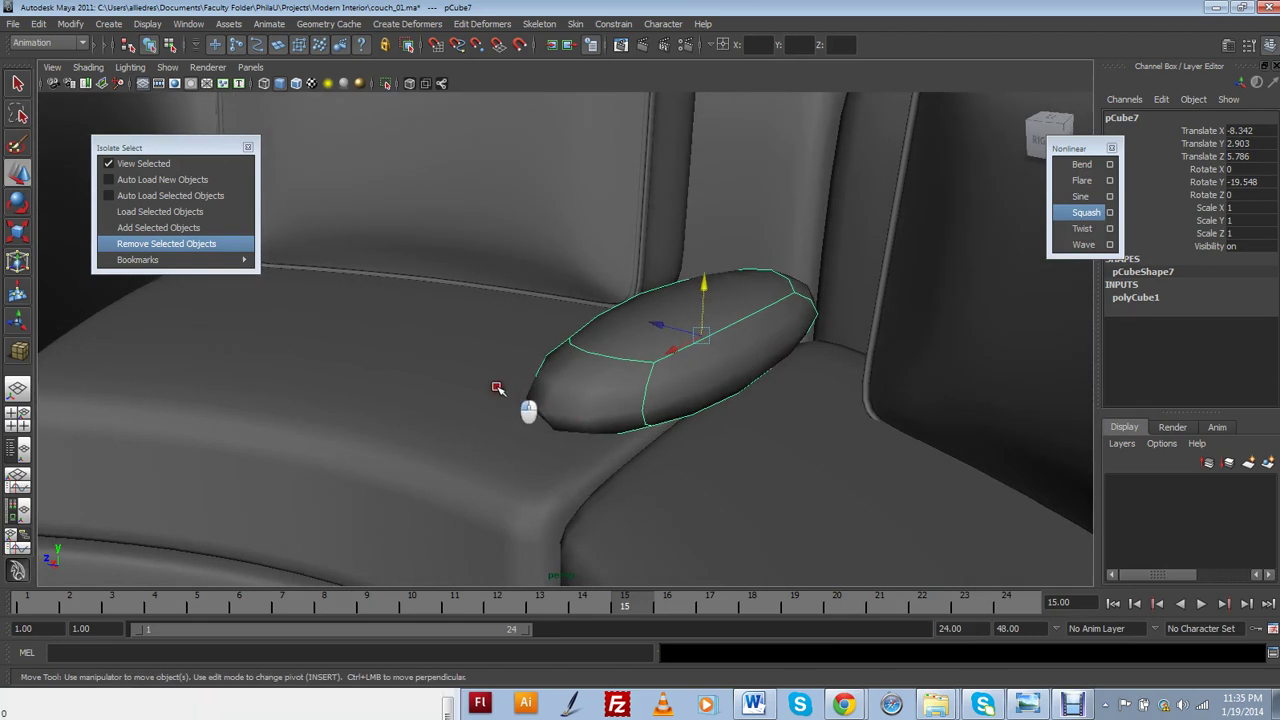
{"action": "right_click_drag", "start_coordinate": [496, 387], "coordinate": [496, 387], "text": "shift"}
{"action": "left_click_drag", "start_coordinate": [627, 453], "coordinate": [655, 441], "text": "alt"}
{"action": "left_click_drag", "start_coordinate": [620, 499], "coordinate": [621, 505]}
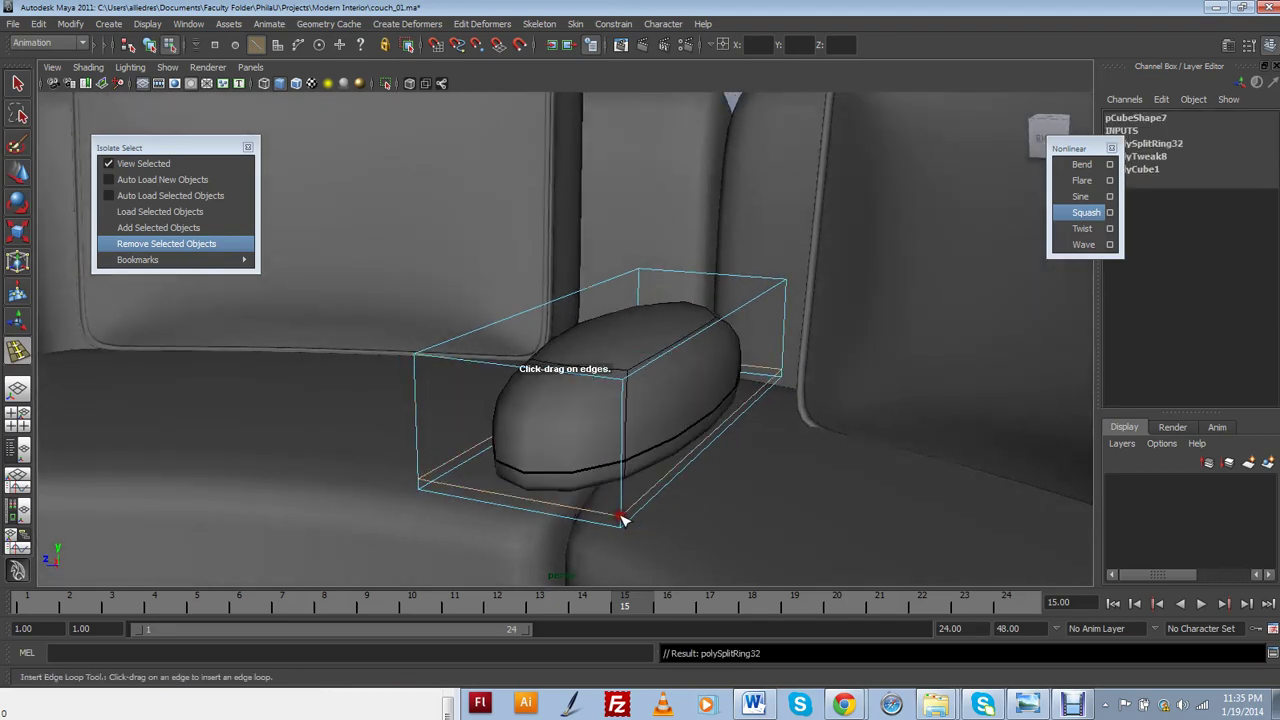
{"action": "left_click_drag", "start_coordinate": [511, 507], "coordinate": [598, 414], "text": "alt"}
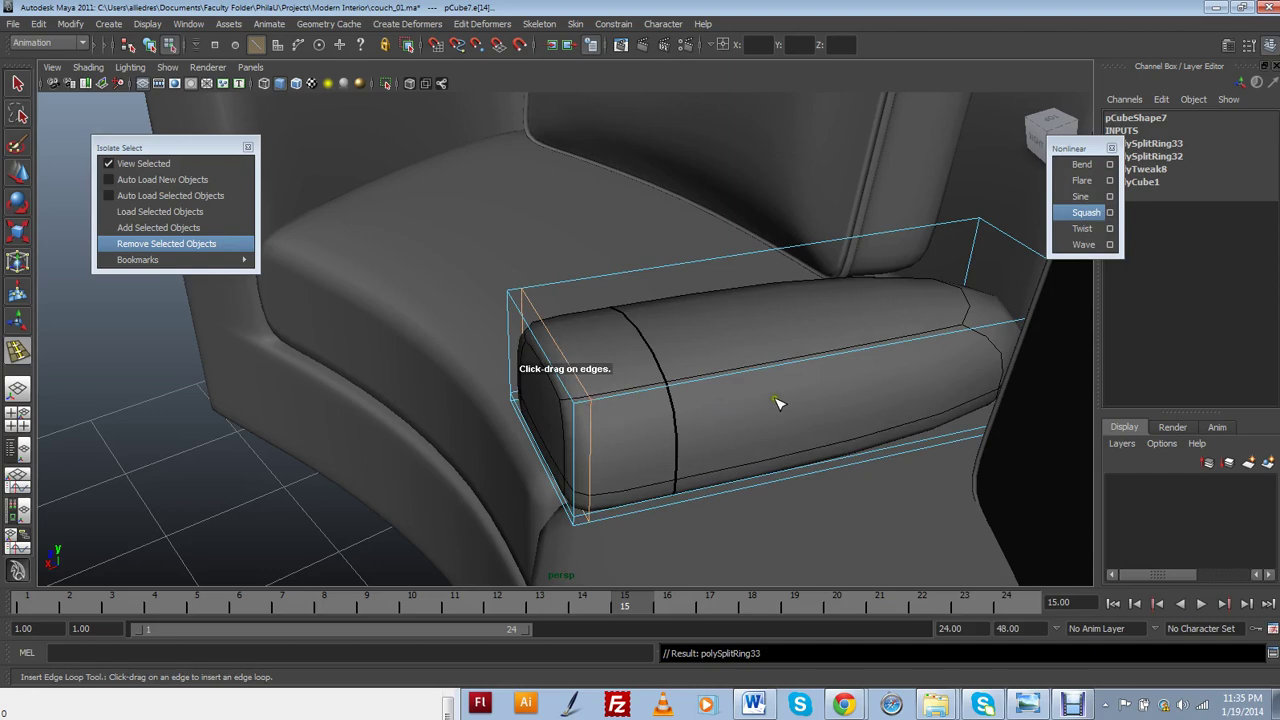
{"action": "left_click_drag", "start_coordinate": [777, 402], "coordinate": [1031, 309], "text": "alt"}
{"action": "left_click_drag", "start_coordinate": [726, 206], "coordinate": [731, 200]}
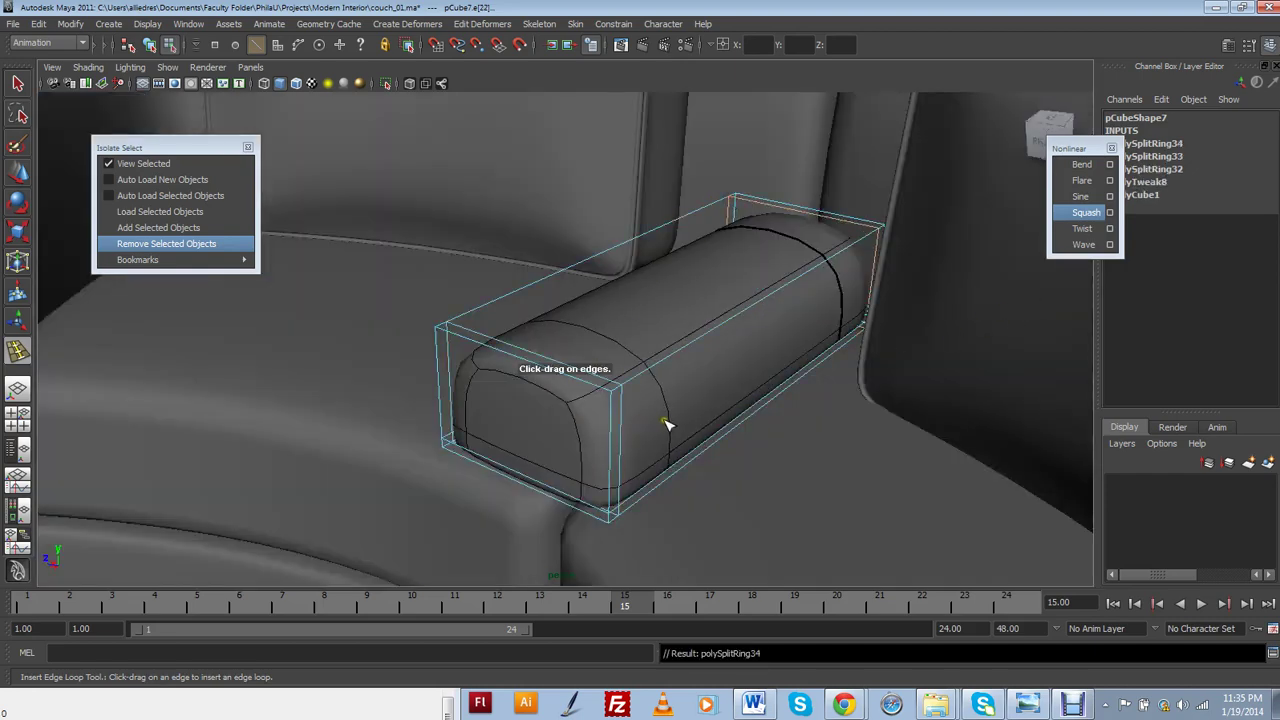
Leave the Insert Edge Loop tool, return the block to object mode and turn off its smooth preview
{"action": "left_click_drag", "start_coordinate": [666, 424], "coordinate": [621, 451], "text": "alt"}
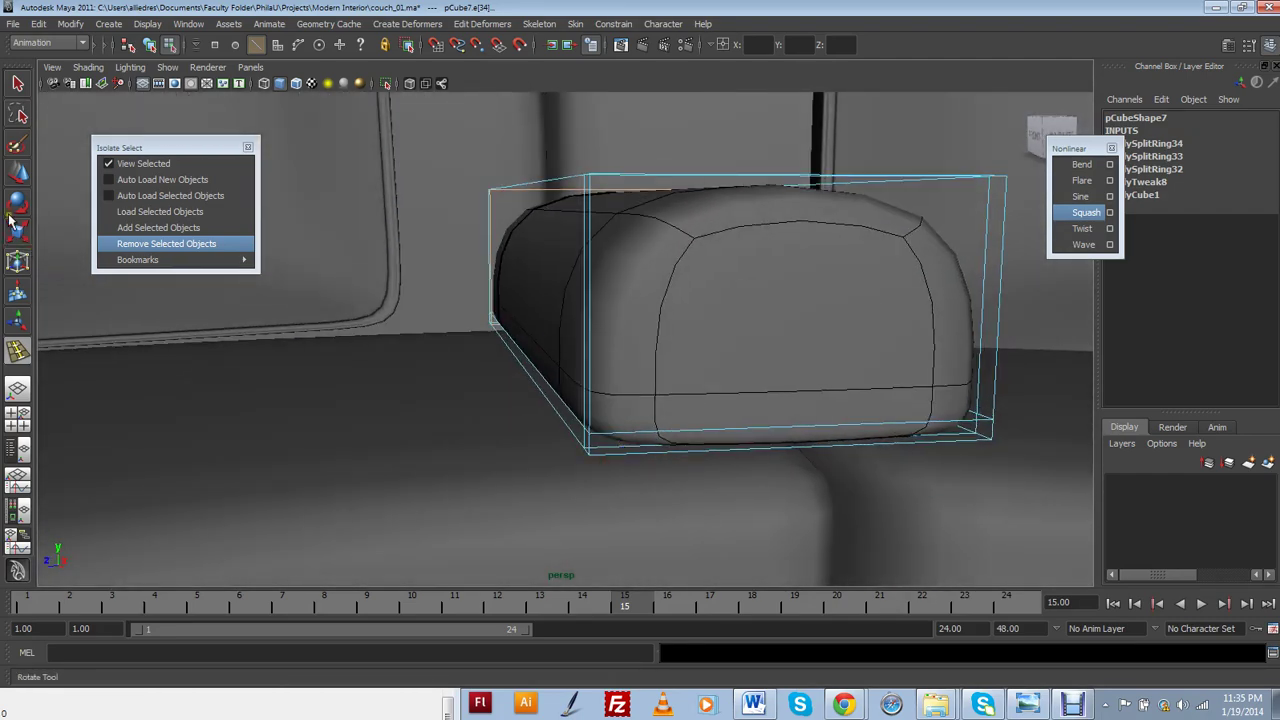
{"action": "left_click", "coordinate": [15, 169]}
{"action": "left_click_drag", "start_coordinate": [670, 322], "coordinate": [578, 355], "text": "alt"}
{"action": "right_click", "coordinate": [748, 370]}
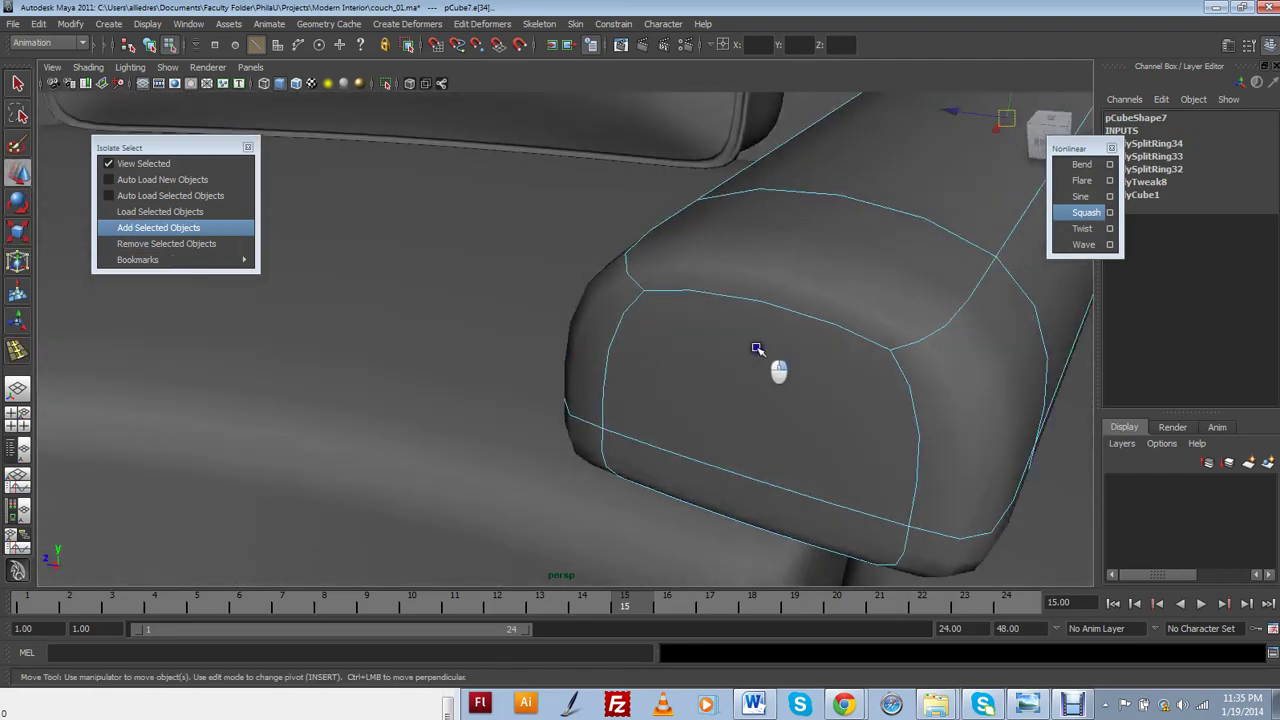
{"action": "left_click", "coordinate": [791, 352]}
{"action": "key", "text": "1"}
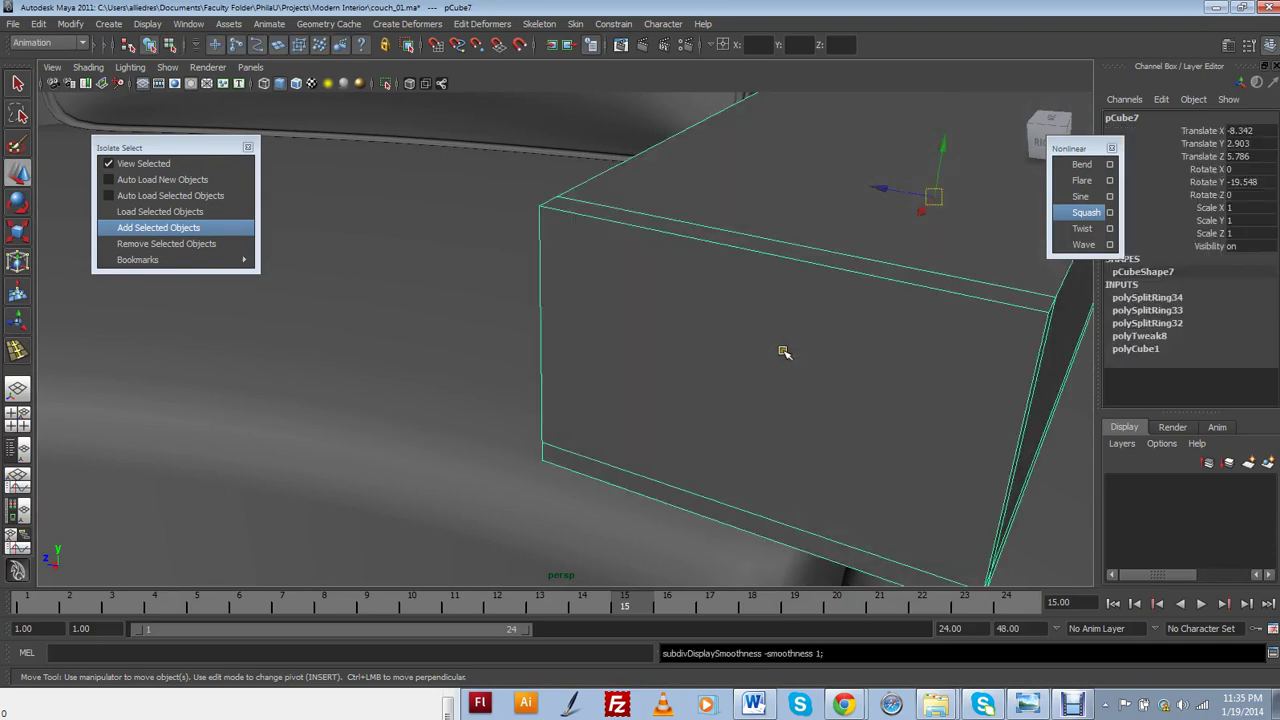
Select the ring of short vertical edges in the narrow band around the block's base
{"action": "scroll", "coordinate": [782, 355], "scroll_direction": "down", "scroll_amount": 3}
{"action": "left_click_drag", "start_coordinate": [772, 365], "coordinate": [831, 406], "text": "alt"}
{"action": "middle_click_drag", "start_coordinate": [831, 406], "coordinate": [675, 297], "text": "alt"}
{"action": "scroll", "coordinate": [675, 297], "scroll_direction": "up", "scroll_amount": 2}
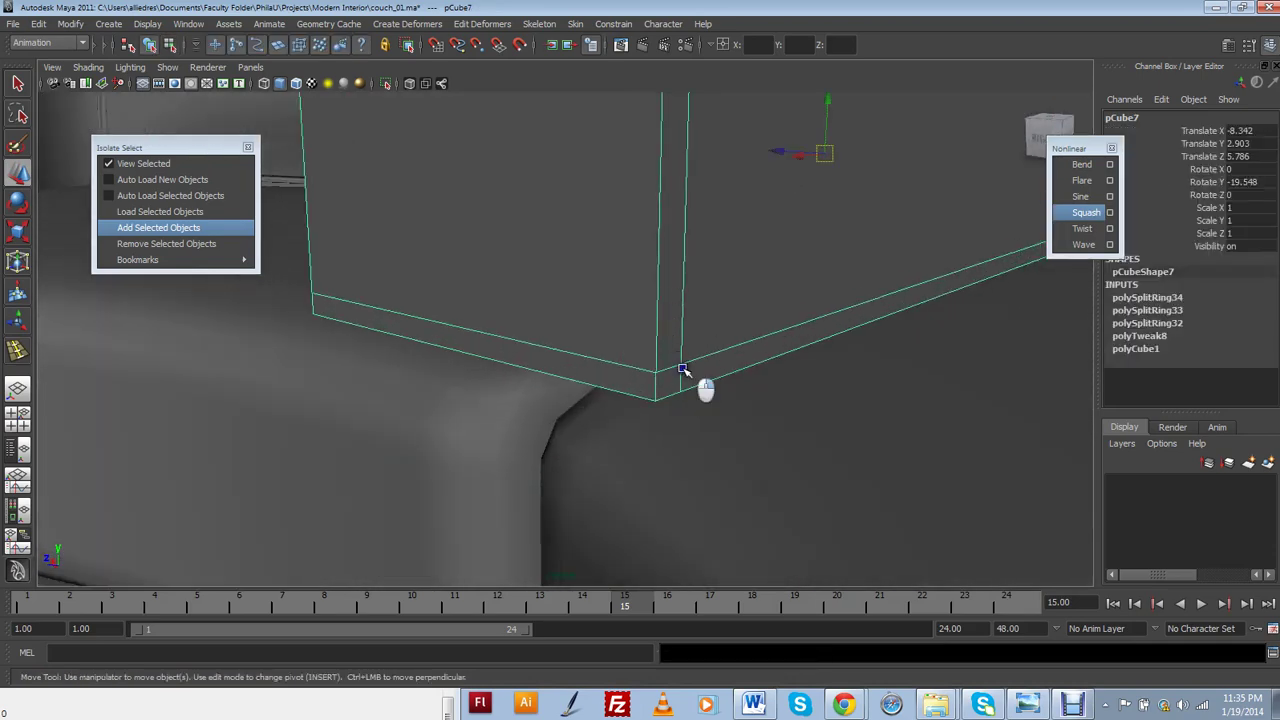
{"action": "right_click_drag", "start_coordinate": [682, 368], "coordinate": [684, 339]}
{"action": "left_click", "coordinate": [680, 382]}
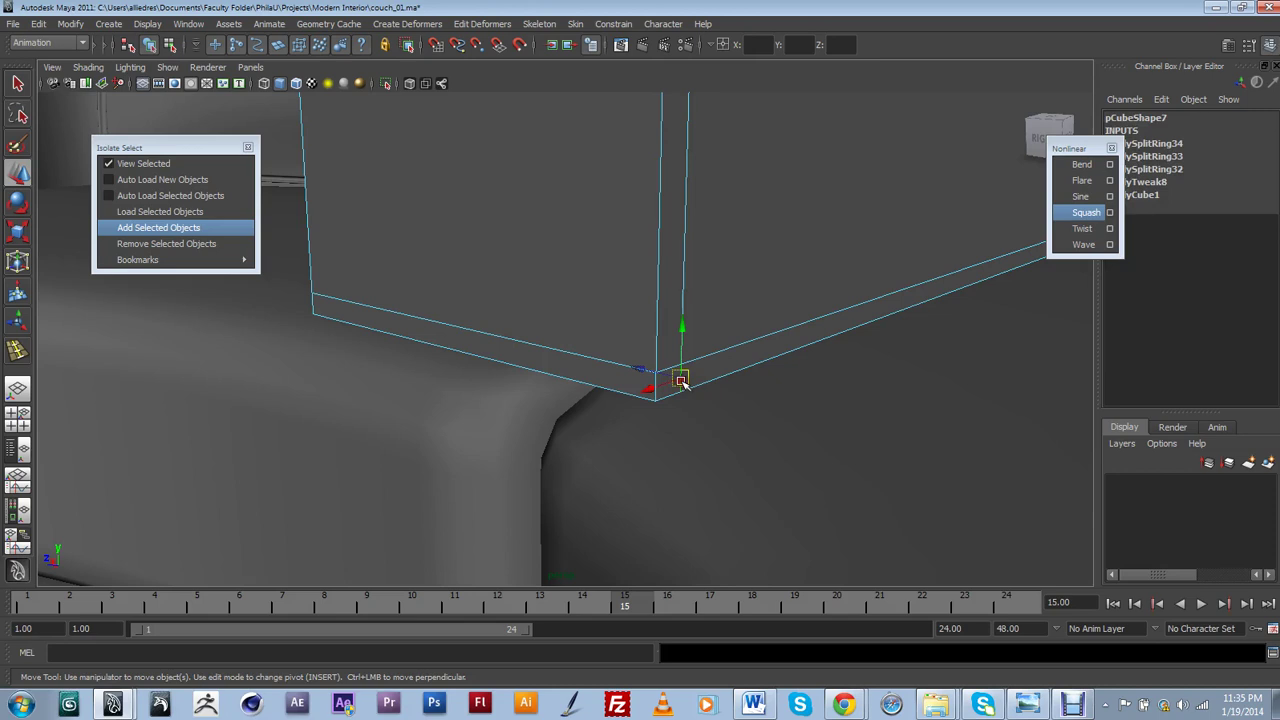
{"action": "double_click", "coordinate": [679, 378]}
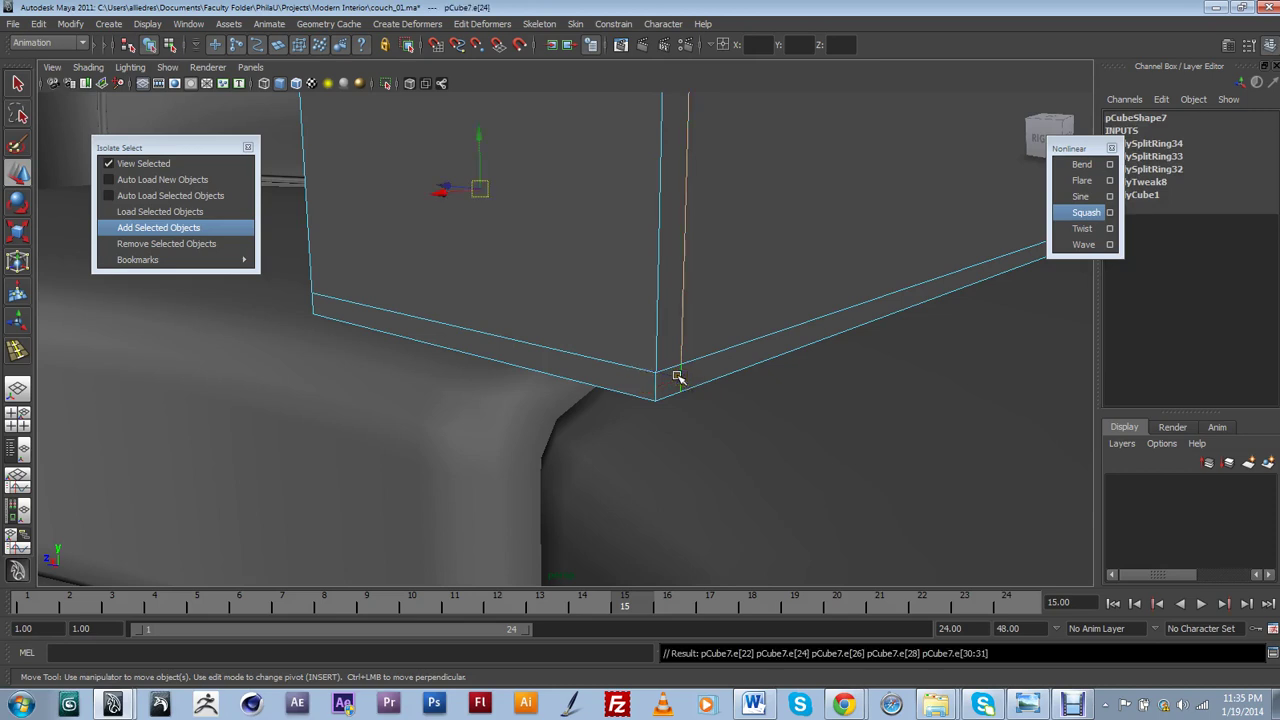
{"action": "left_click", "coordinate": [679, 378]}
{"action": "double_click", "coordinate": [679, 377]}
{"action": "double_click", "coordinate": [679, 376]}
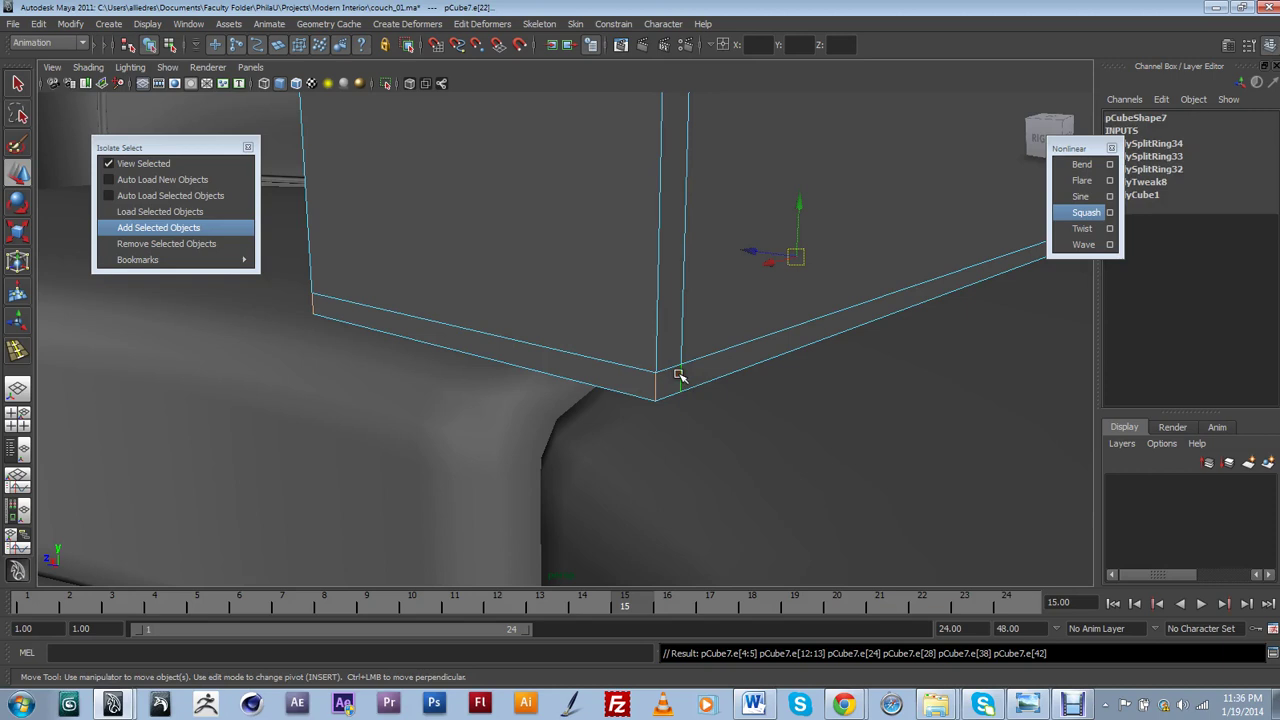
{"action": "scroll", "coordinate": [679, 375], "scroll_direction": "down", "scroll_amount": 4}
{"action": "left_click_drag", "start_coordinate": [595, 351], "coordinate": [630, 367], "text": "alt"}
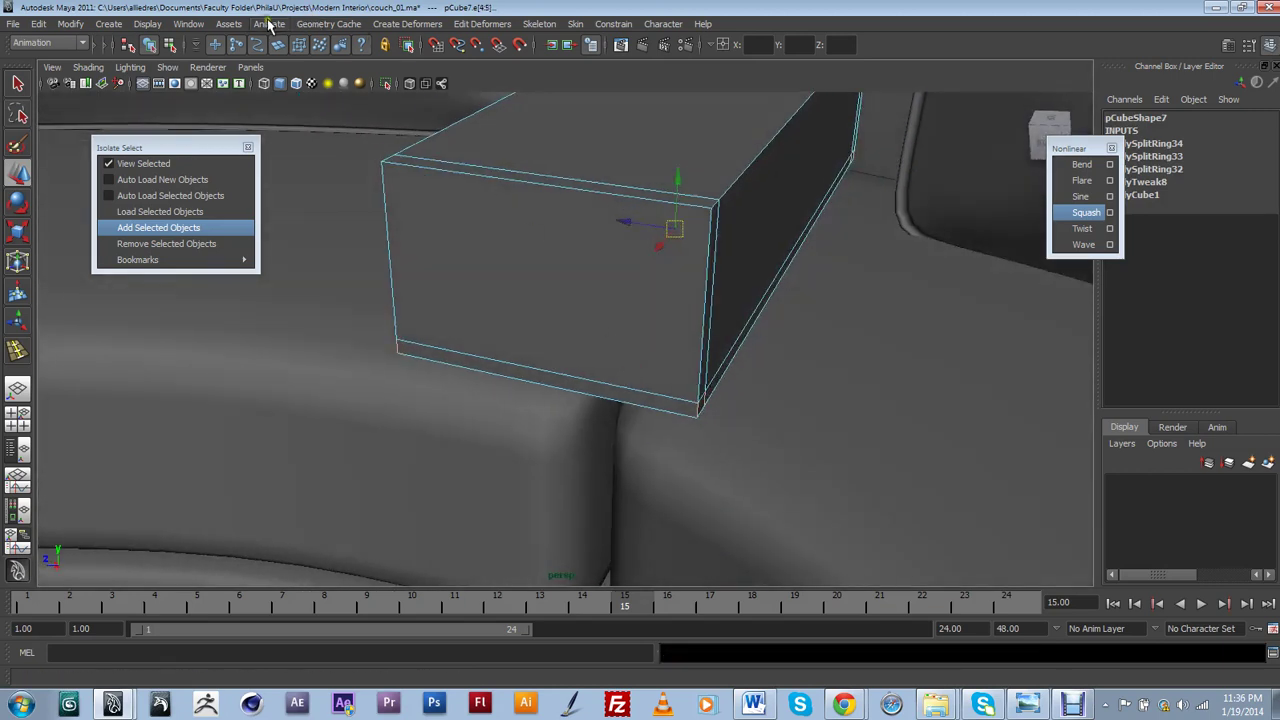
Switch to the Polygons menu set and convert the edge ring selection to the faces of the base band
{"action": "left_click", "coordinate": [70, 43]}
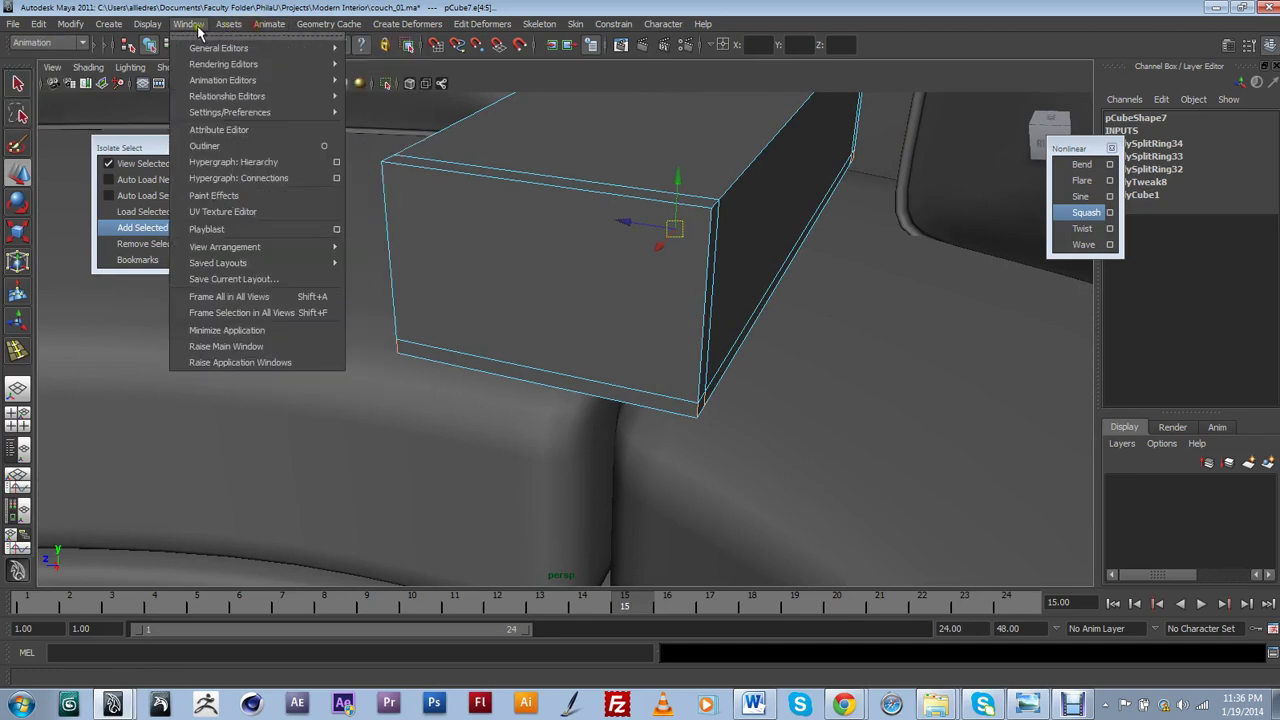
{"action": "left_click", "coordinate": [47, 67]}
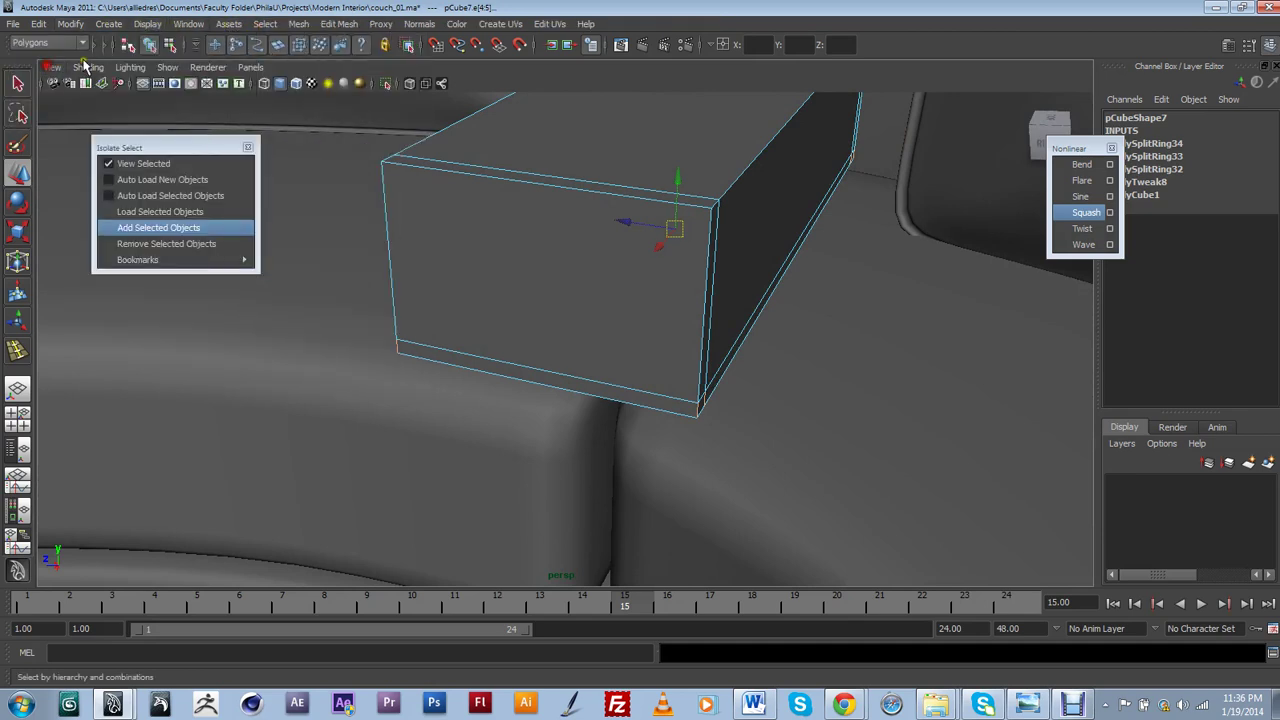
{"action": "left_click", "coordinate": [265, 23]}
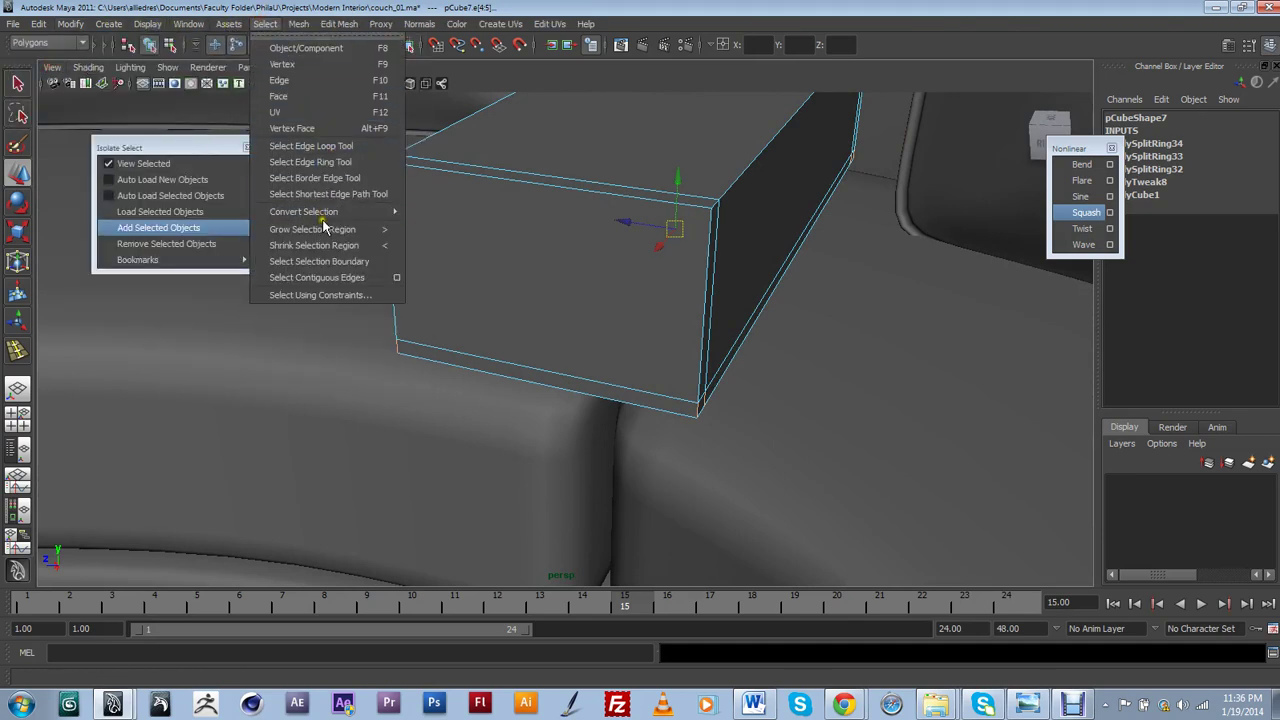
{"action": "mouse_move", "coordinate": [322, 213]}
{"action": "left_click", "coordinate": [456, 416]}
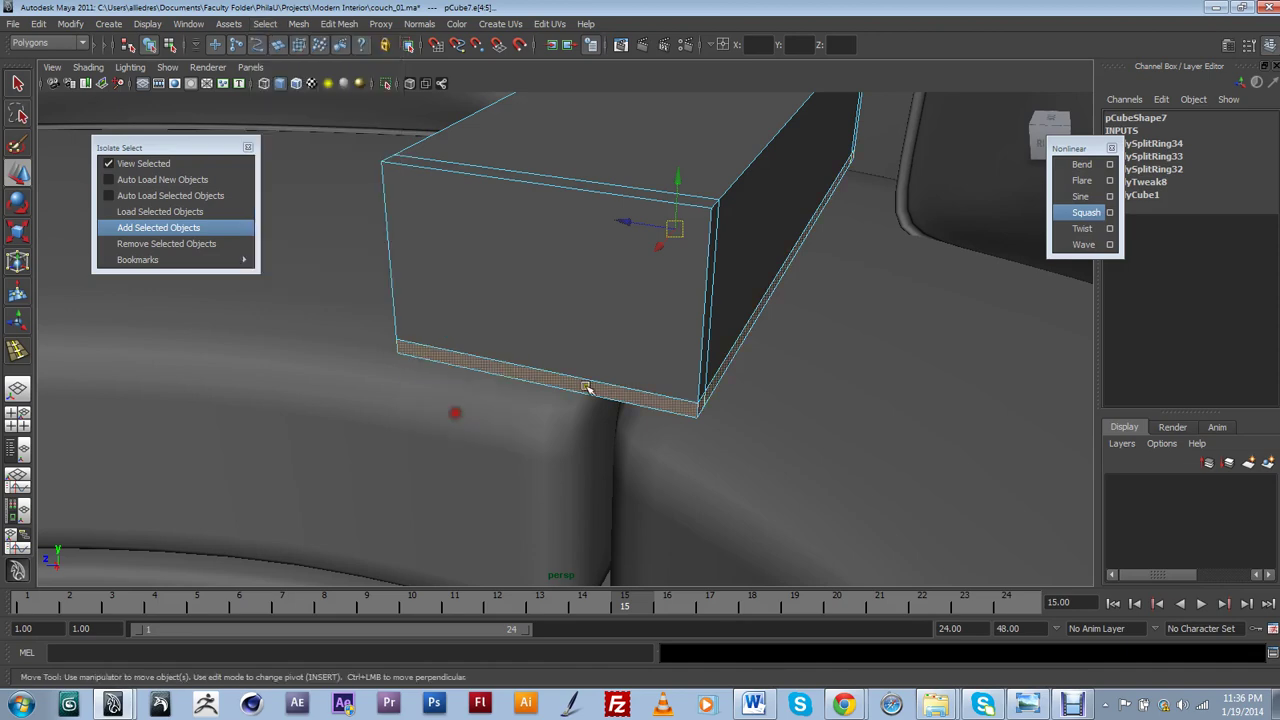
Extrude the base band's faces and scale them slightly outward to form a thin lip around the block
{"action": "left_click_drag", "start_coordinate": [640, 367], "coordinate": [680, 396], "text": "alt"}
{"action": "right_click", "coordinate": [718, 380]}
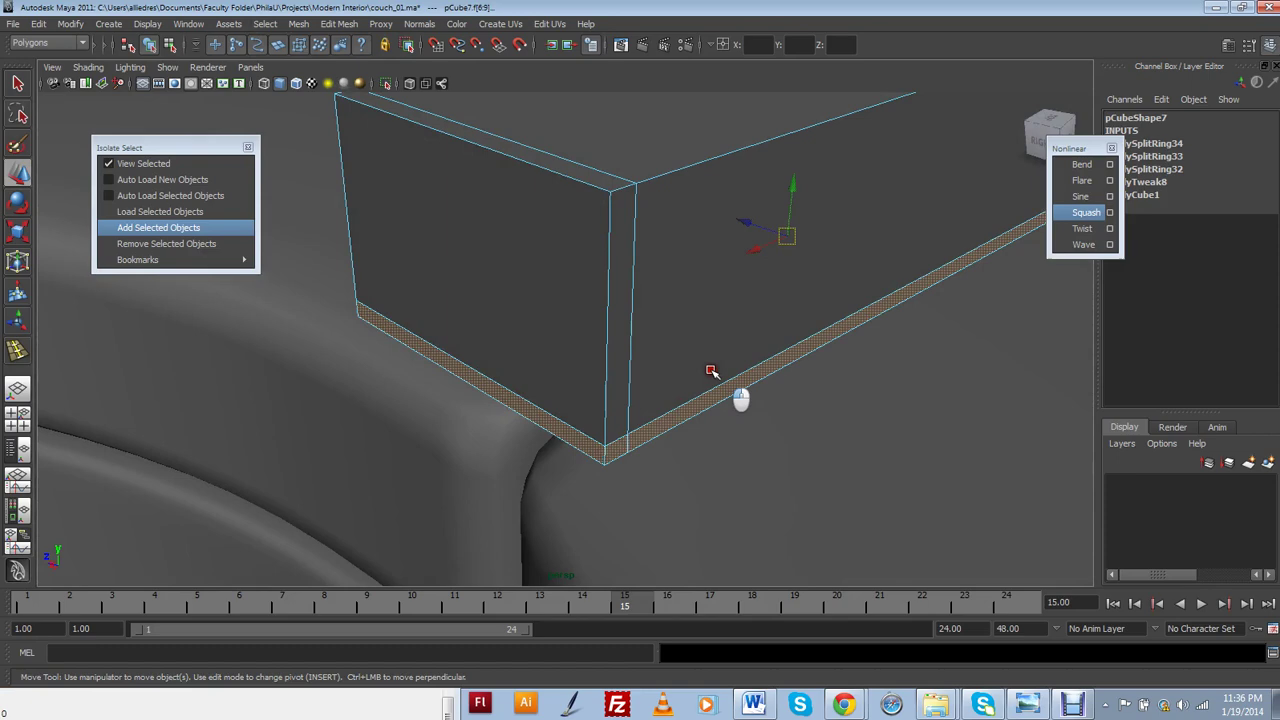
{"action": "key", "text": "ctrl+e"}
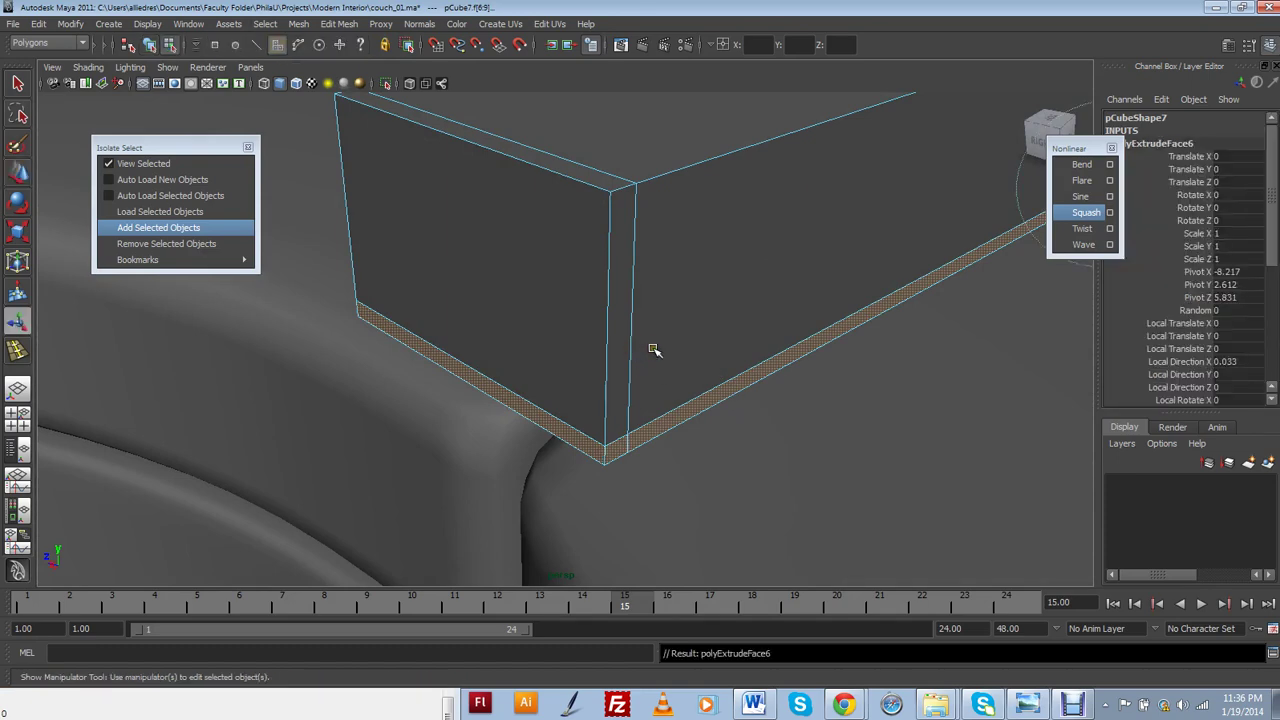
{"action": "left_click_drag", "start_coordinate": [652, 349], "coordinate": [631, 426], "text": "alt"}
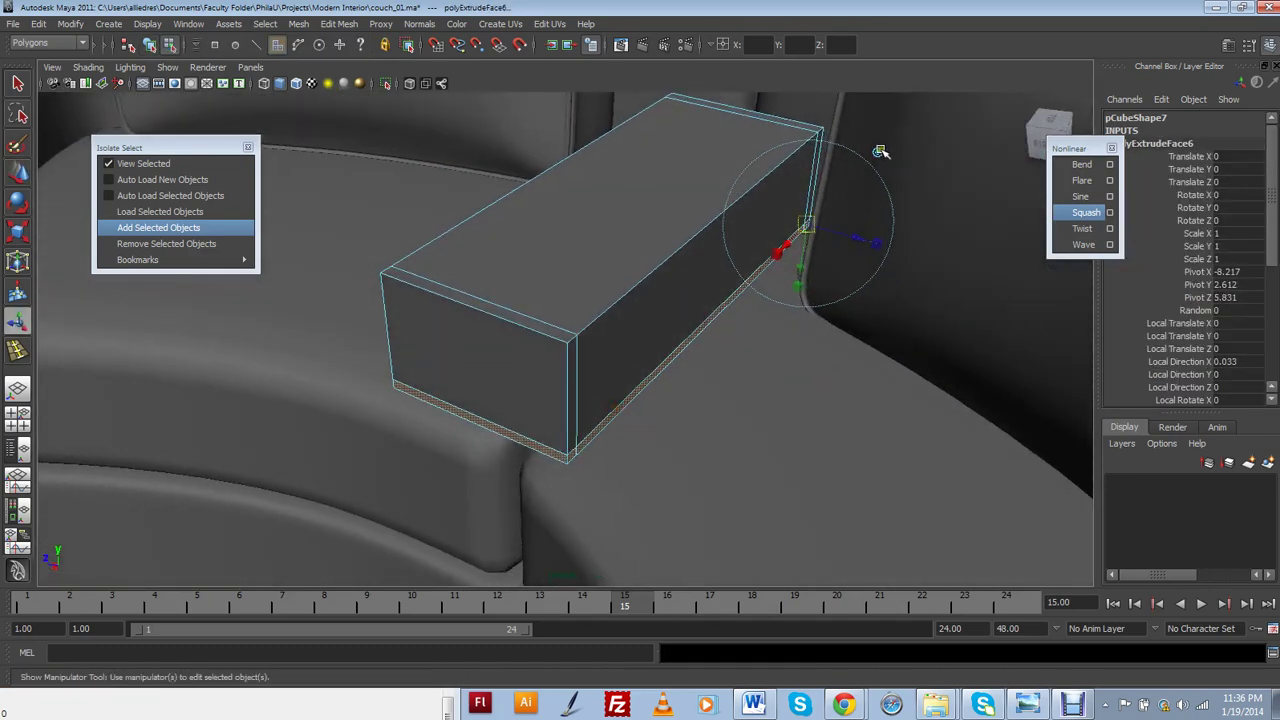
{"action": "left_click", "coordinate": [18, 231]}
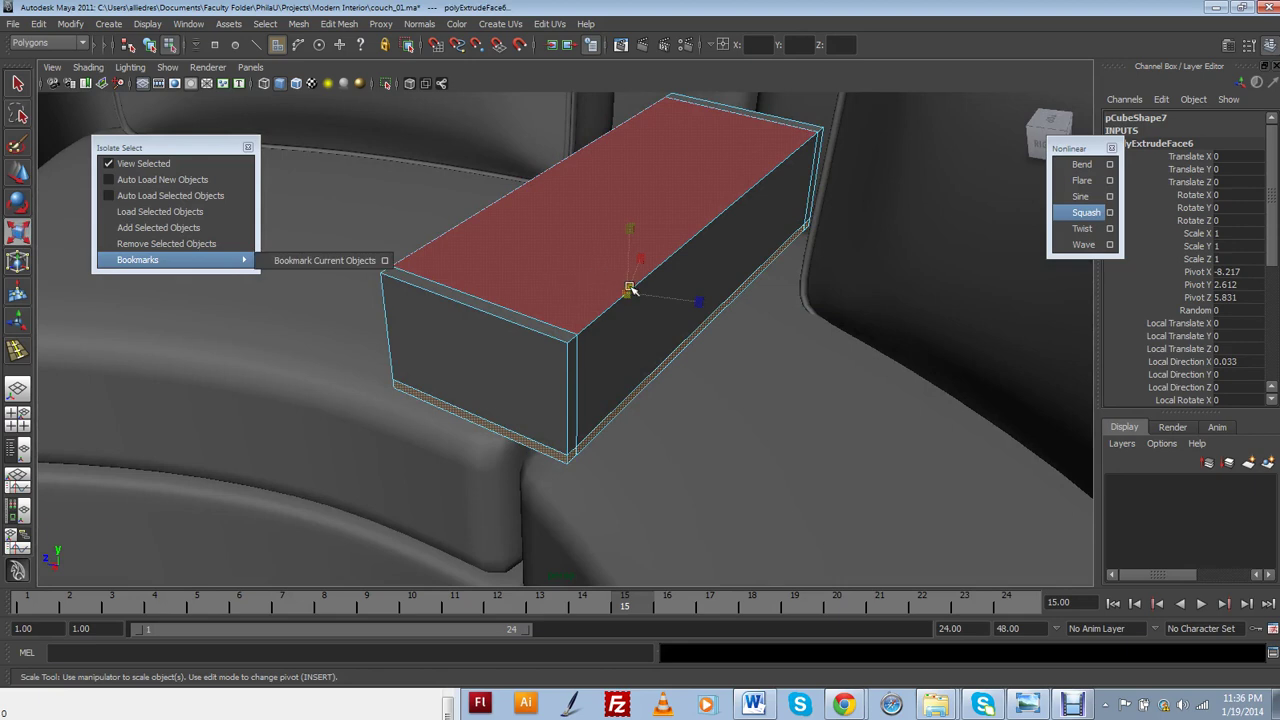
{"action": "left_click_drag", "start_coordinate": [630, 289], "coordinate": [698, 305]}
{"action": "key", "text": "ctrl+z"}
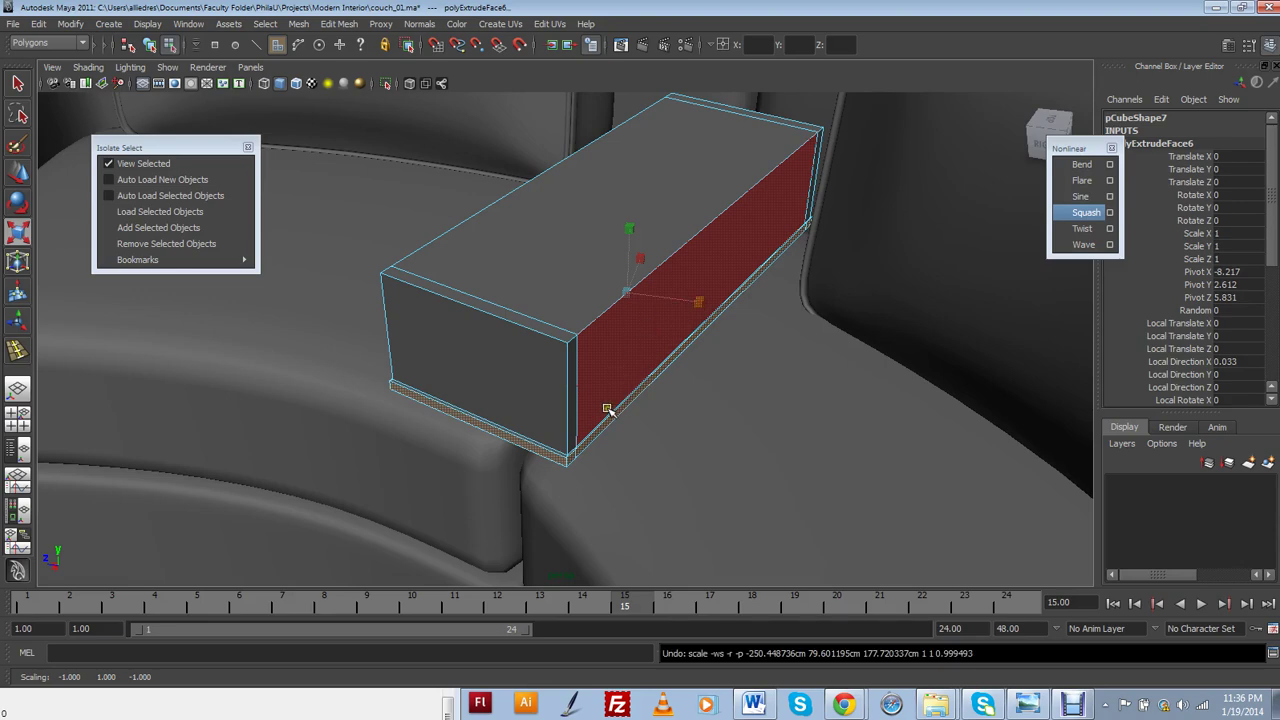
{"action": "left_click_drag", "start_coordinate": [607, 410], "coordinate": [600, 365], "text": "alt"}
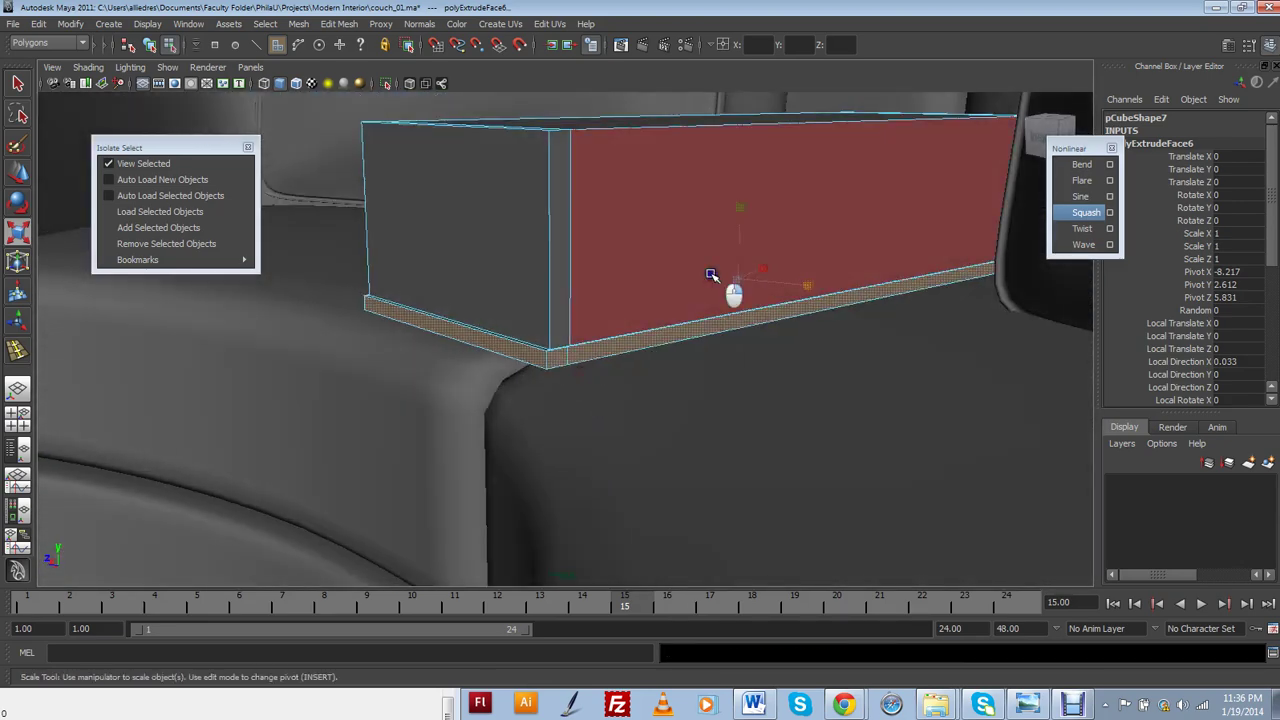
Return the block to object mode, turn on smooth preview and examine the rounded lip along its base
{"action": "key", "text": "F8"}
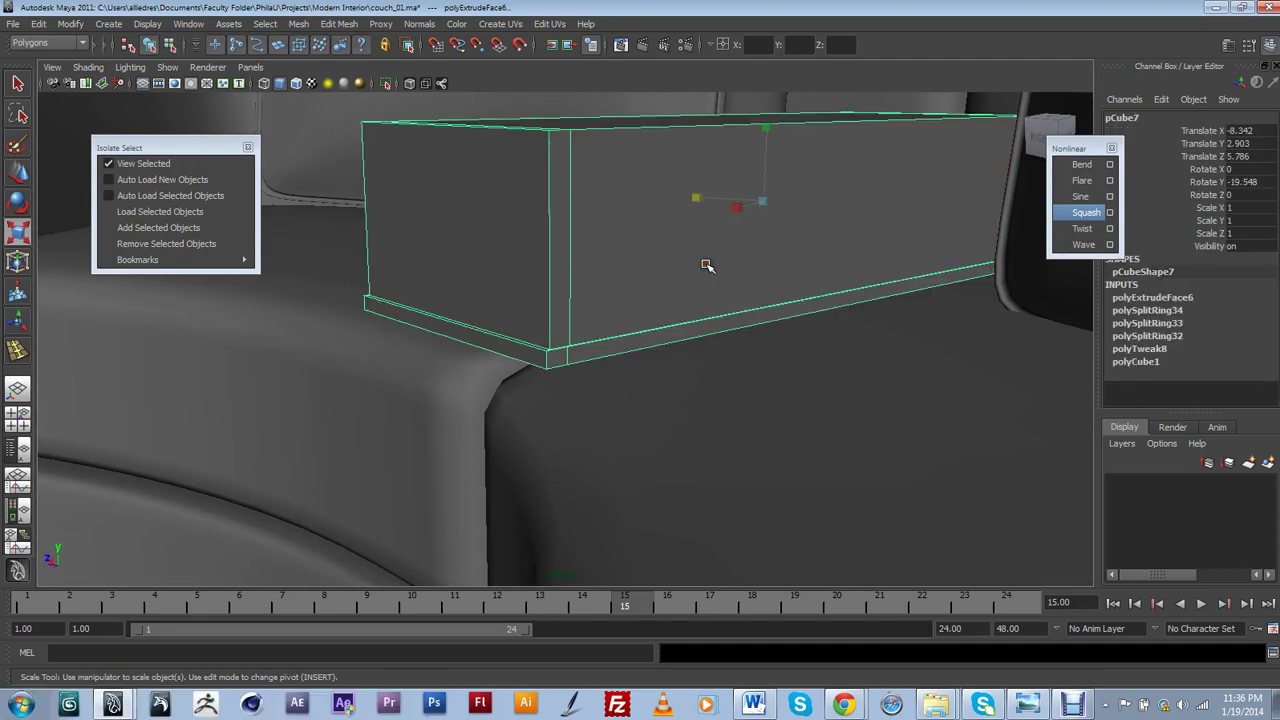
{"action": "key", "text": "3"}
{"action": "left_click_drag", "start_coordinate": [701, 269], "coordinate": [584, 350], "text": "alt"}
{"action": "scroll", "coordinate": [697, 342], "scroll_direction": "down", "scroll_amount": 4}
{"action": "scroll", "coordinate": [695, 328], "scroll_direction": "up", "scroll_amount": 4}
{"action": "scroll", "coordinate": [649, 312], "scroll_direction": "up", "scroll_amount": 4}
{"action": "scroll", "coordinate": [649, 312], "scroll_direction": "down", "scroll_amount": 4}
{"action": "scroll", "coordinate": [586, 344], "scroll_direction": "up", "scroll_amount": 1}
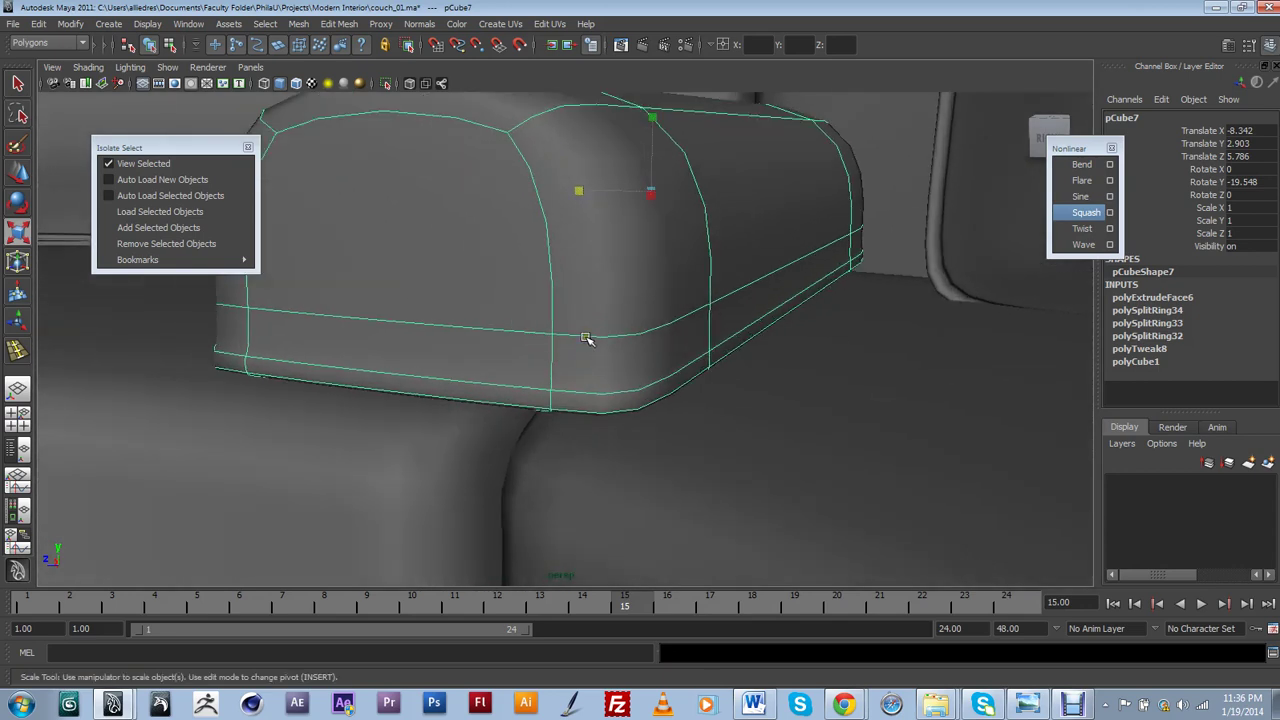
{"action": "key", "text": "1"}
{"action": "key", "text": "3"}
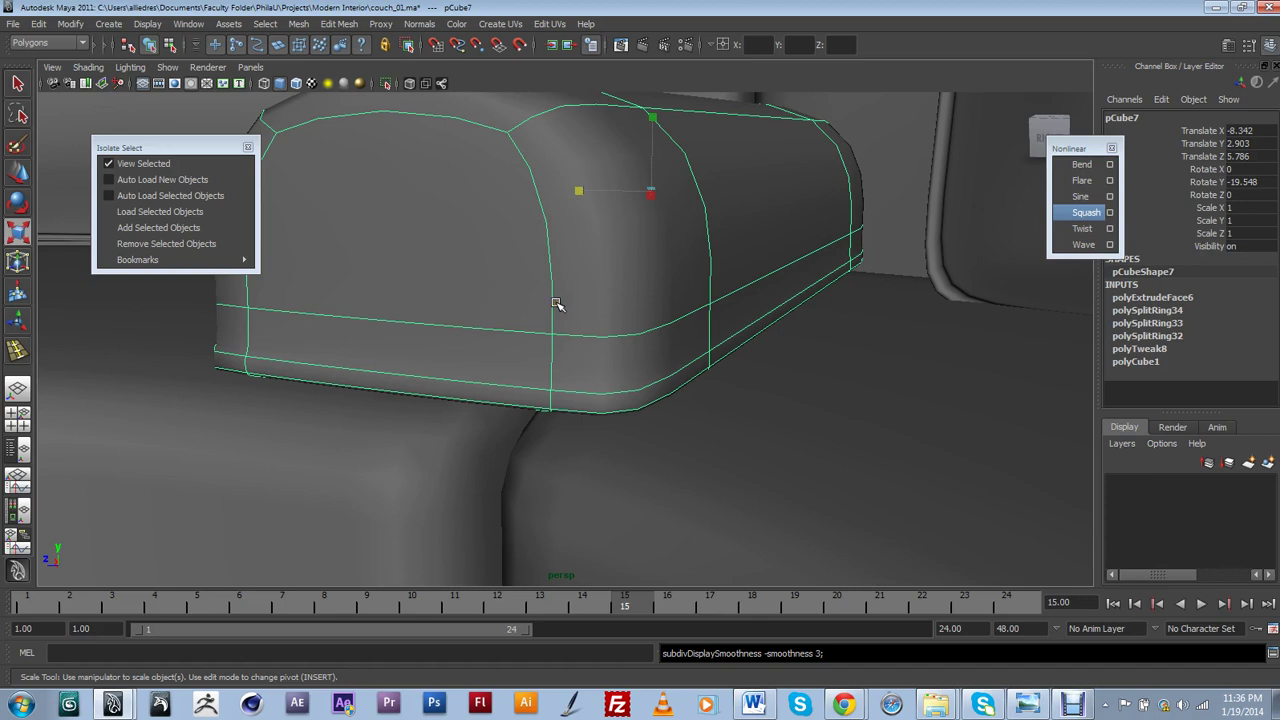
Insert two edge loops around the block's base lip to sharpen its smoothed shape, undoing a misplaced one
{"action": "left_click", "coordinate": [557, 303]}
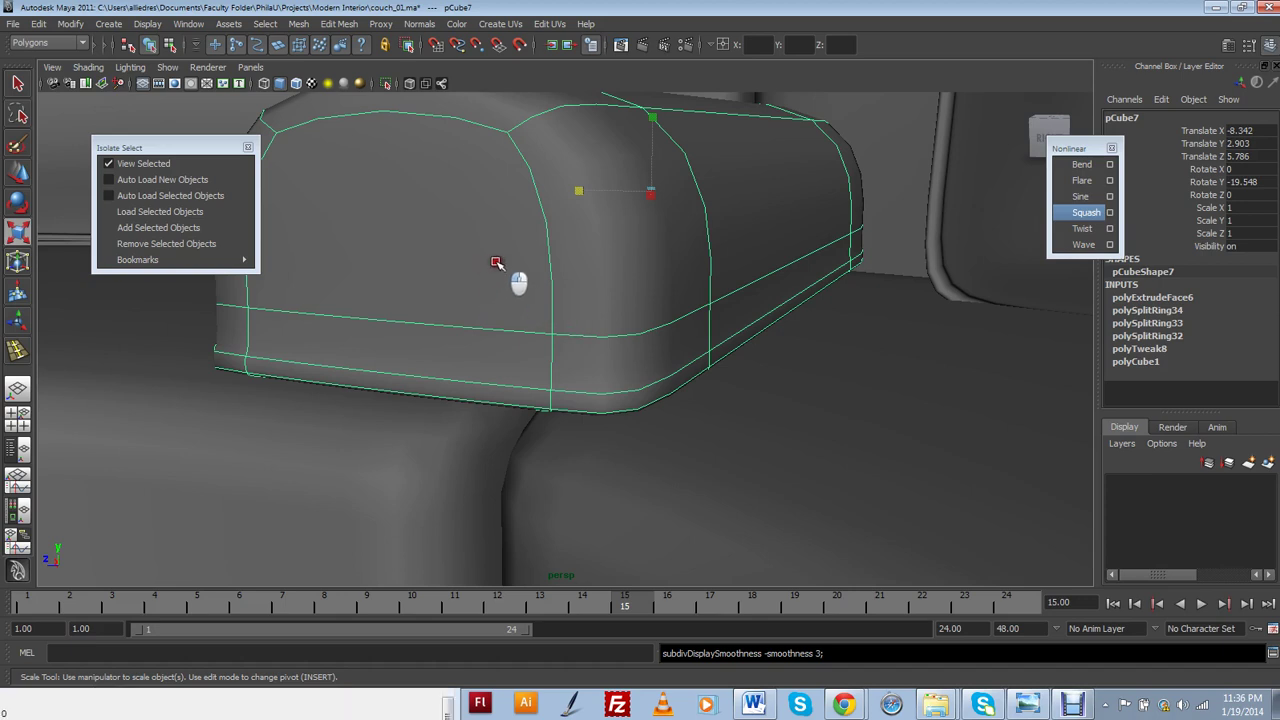
{"action": "key", "text": "y"}
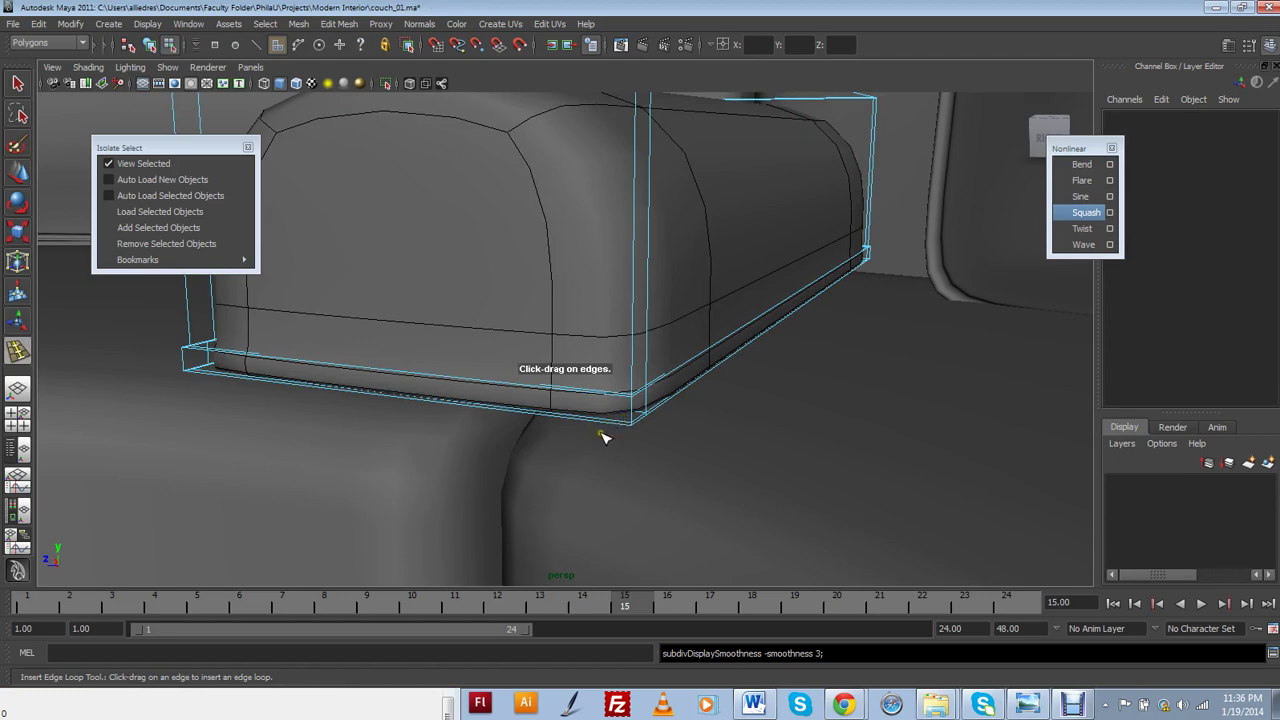
{"action": "mouse_move", "coordinate": [603, 437]}
{"action": "left_mouse_down", "text": "alt"}
{"action": "mouse_move", "coordinate": [615, 432]}
{"action": "mouse_move", "coordinate": [588, 441]}
{"action": "mouse_move", "coordinate": [622, 445]}
{"action": "mouse_move", "coordinate": [600, 469]}
{"action": "mouse_move", "coordinate": [651, 449]}
{"action": "mouse_move", "coordinate": [600, 423]}
{"action": "left_mouse_up", "text": "alt"}
{"action": "key", "text": "ctrl+z"}
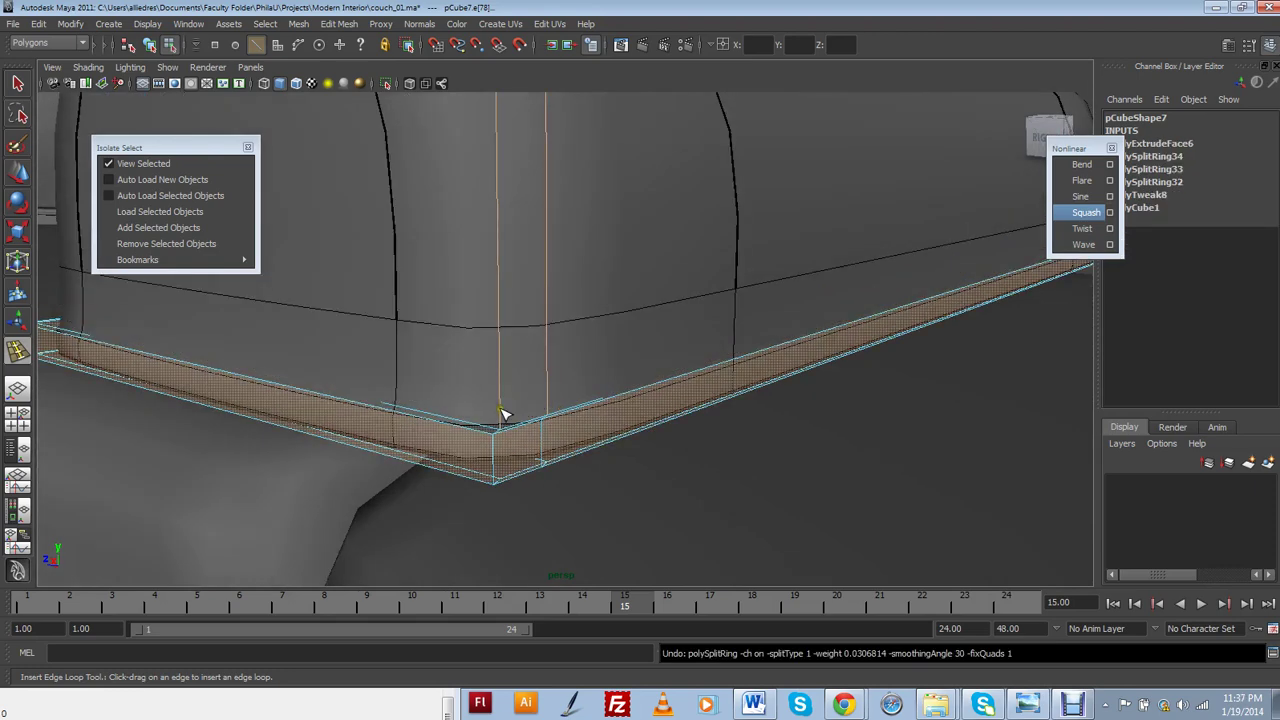
{"action": "left_click_drag", "start_coordinate": [503, 416], "coordinate": [497, 449]}
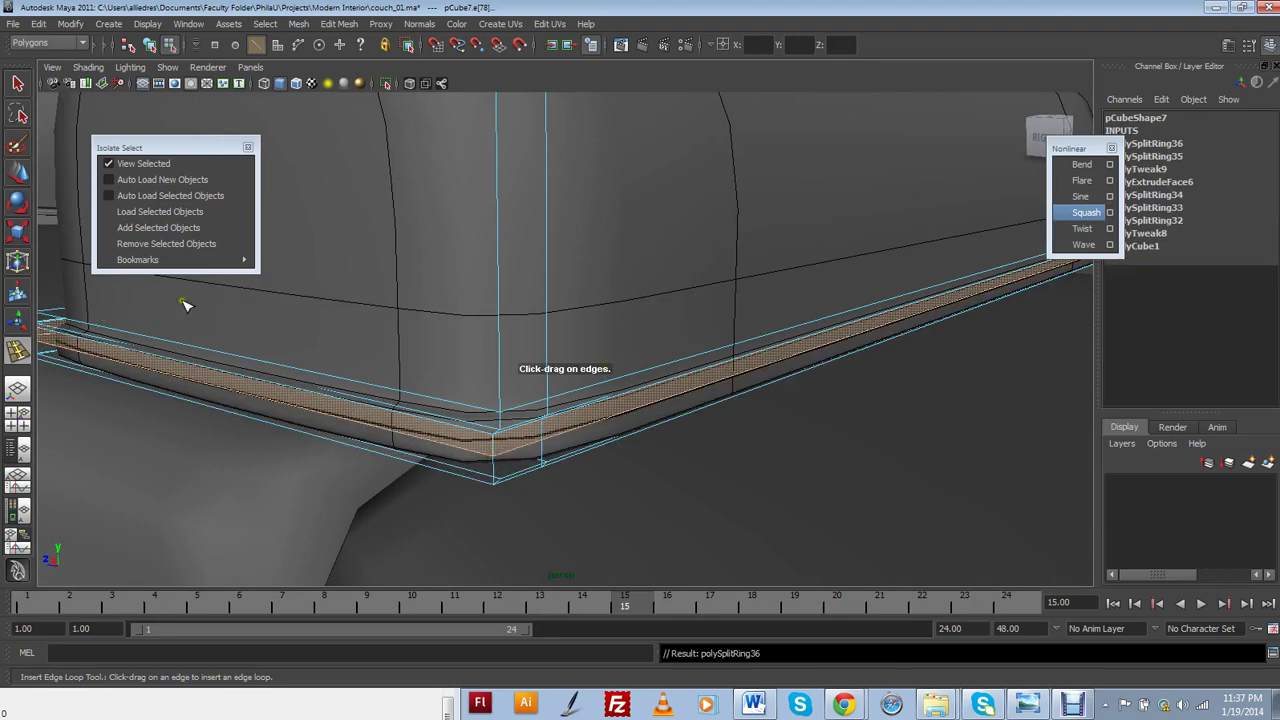
{"action": "left_click", "coordinate": [18, 174]}
Return the block to object mode and examine its sharpened base lip in the context of the whole couch
{"action": "right_click_drag", "start_coordinate": [651, 366], "coordinate": [638, 312], "text": "alt"}
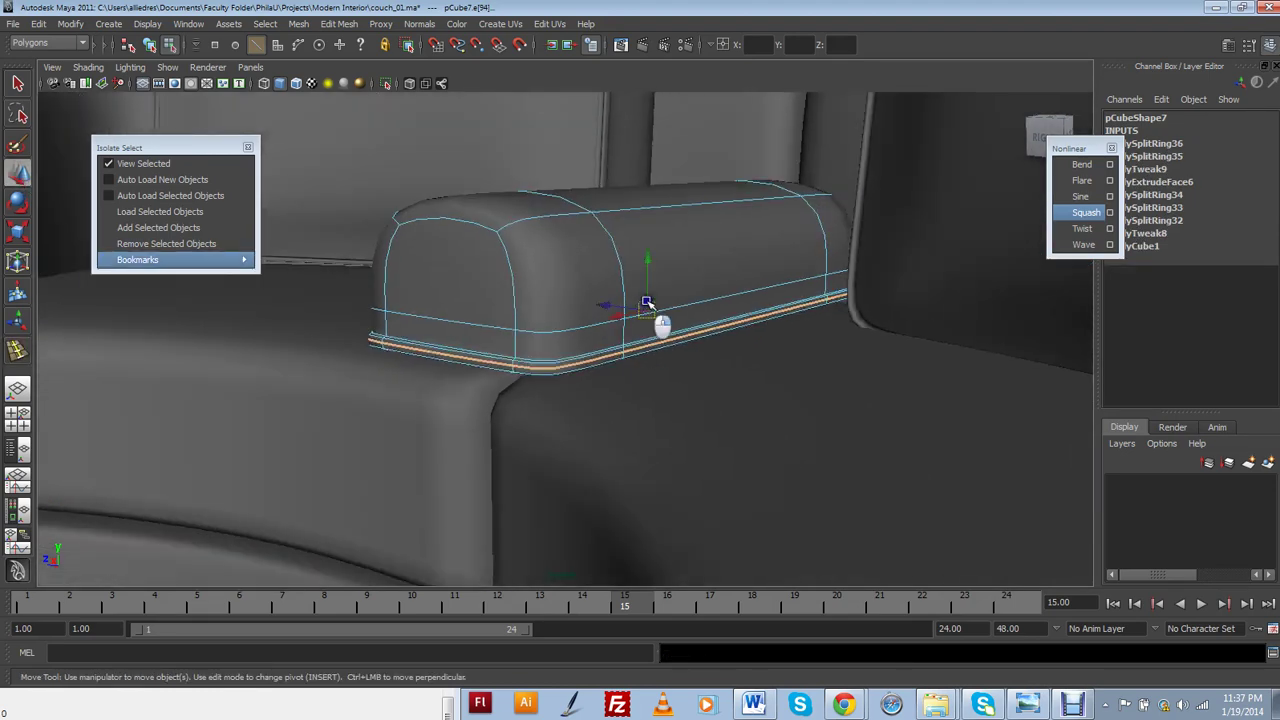
{"action": "key", "text": "F8"}
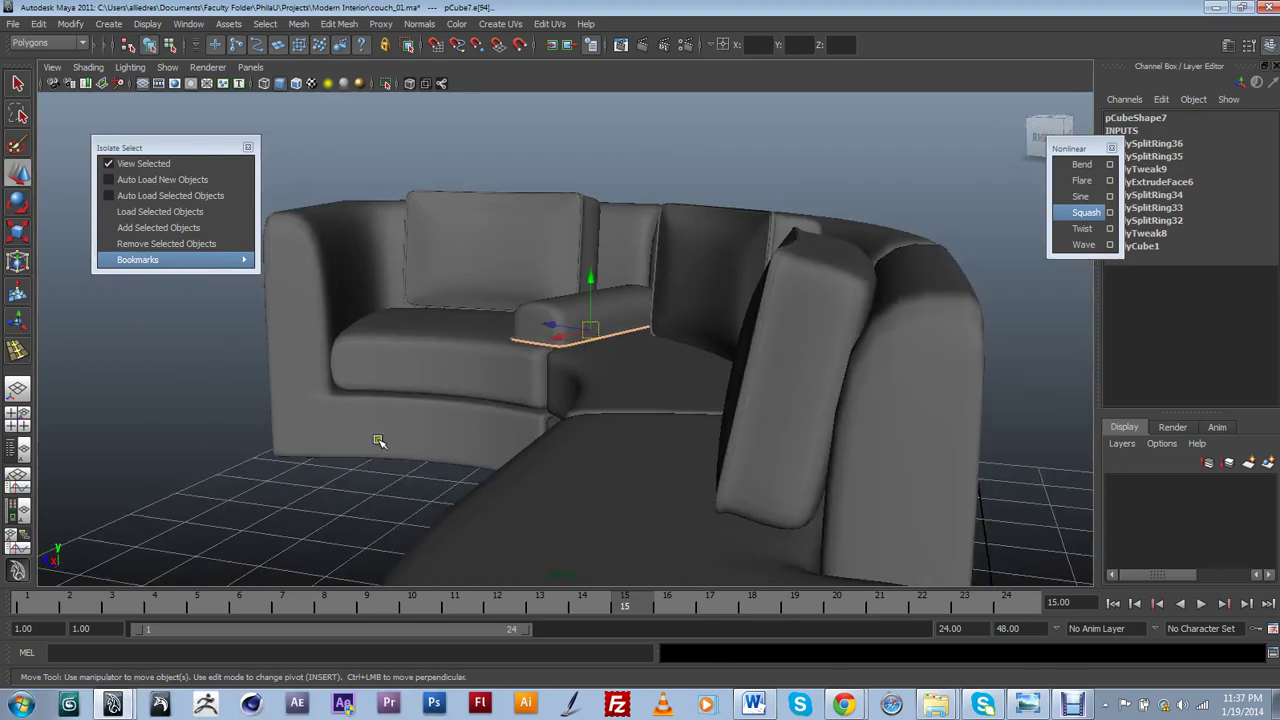
{"action": "left_click_drag", "start_coordinate": [443, 454], "coordinate": [566, 437], "text": "alt"}
{"action": "scroll", "coordinate": [560, 507], "scroll_direction": "up", "scroll_amount": 5}
{"action": "scroll", "coordinate": [489, 481], "scroll_direction": "down", "scroll_amount": 5}
{"action": "scroll", "coordinate": [554, 474], "scroll_direction": "up", "scroll_amount": 6}
Select the lower edge loop of the block's base lip and scale it slightly outward horizontally, to about 1.018
{"action": "left_click", "coordinate": [570, 438]}
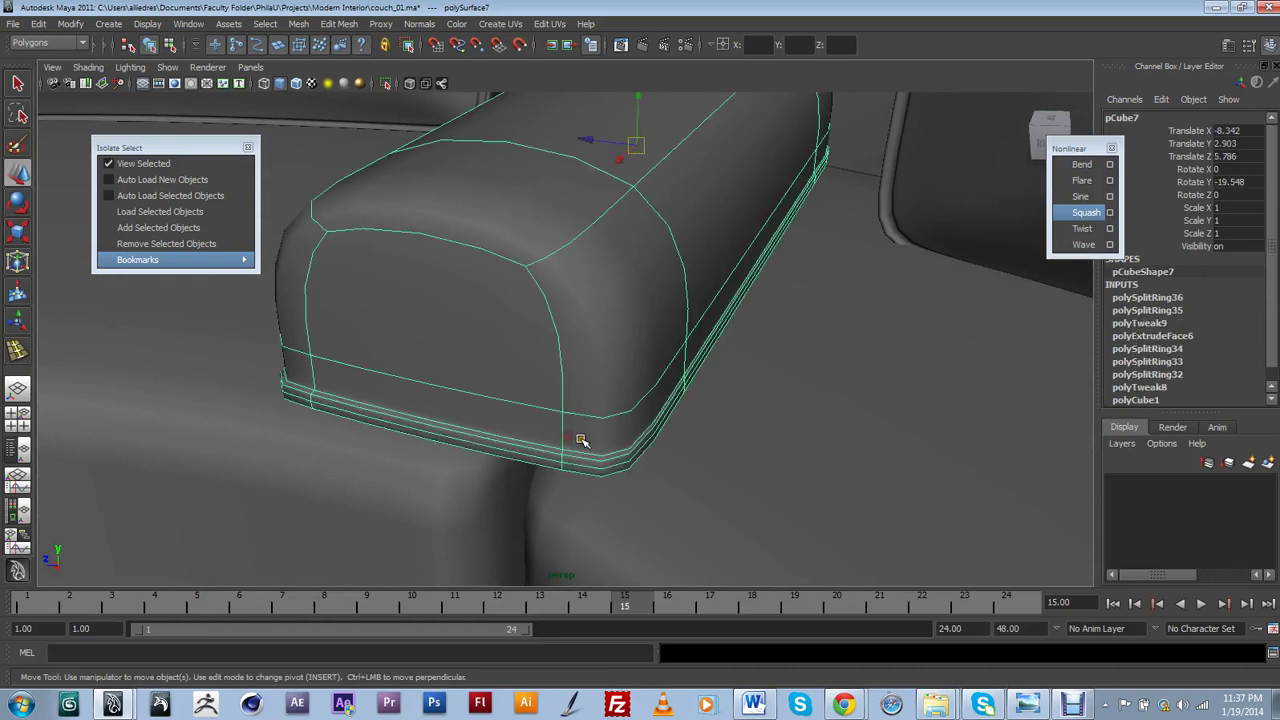
{"action": "right_click_drag", "start_coordinate": [581, 439], "coordinate": [587, 384]}
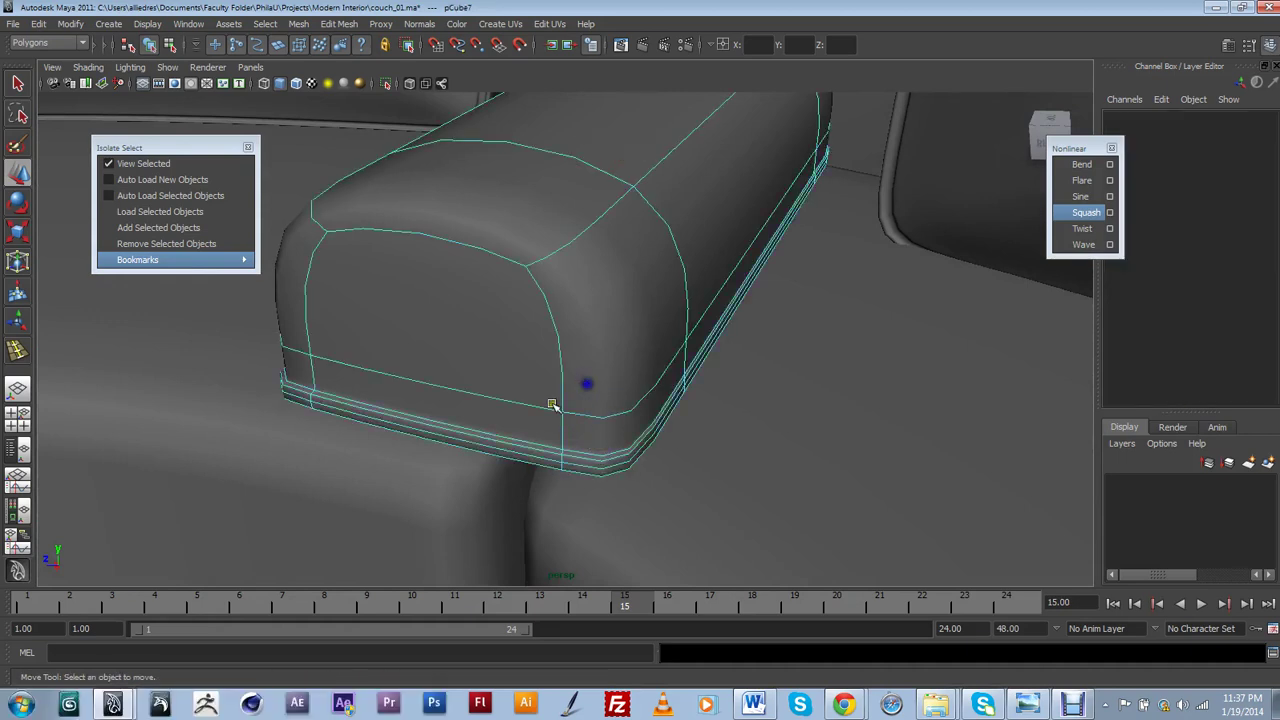
{"action": "left_click", "coordinate": [497, 450]}
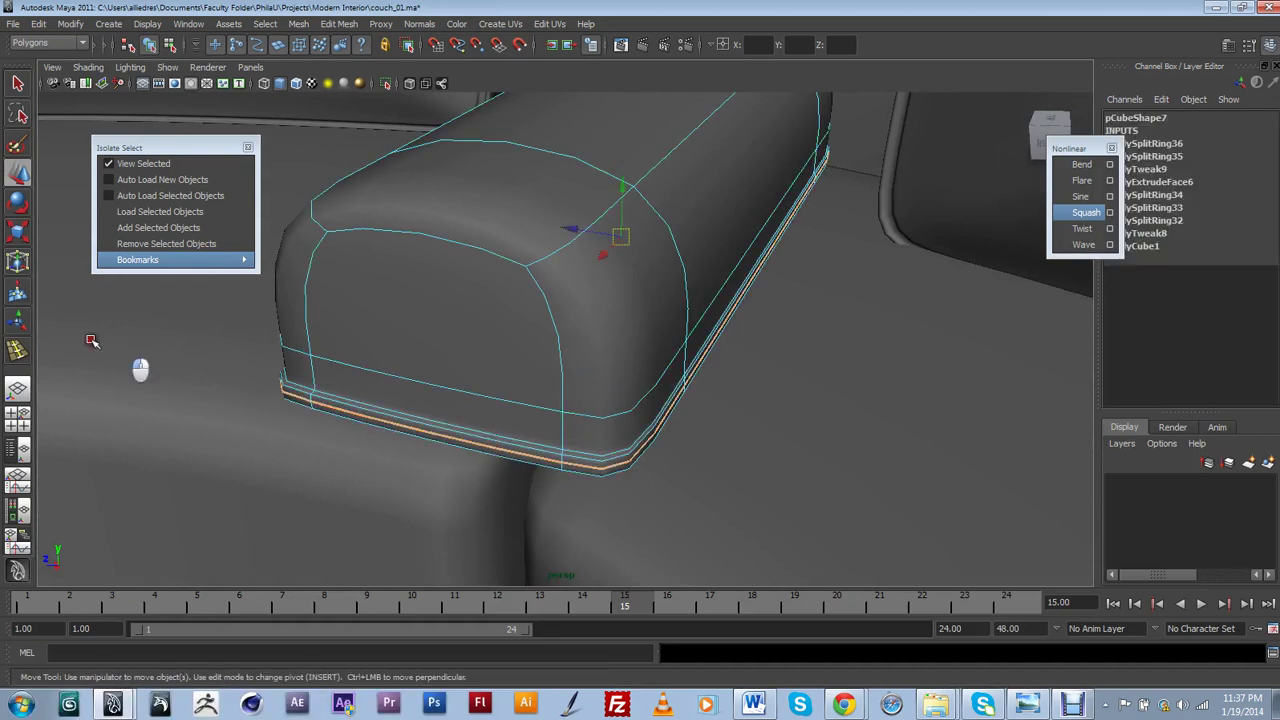
{"action": "key", "text": "r"}
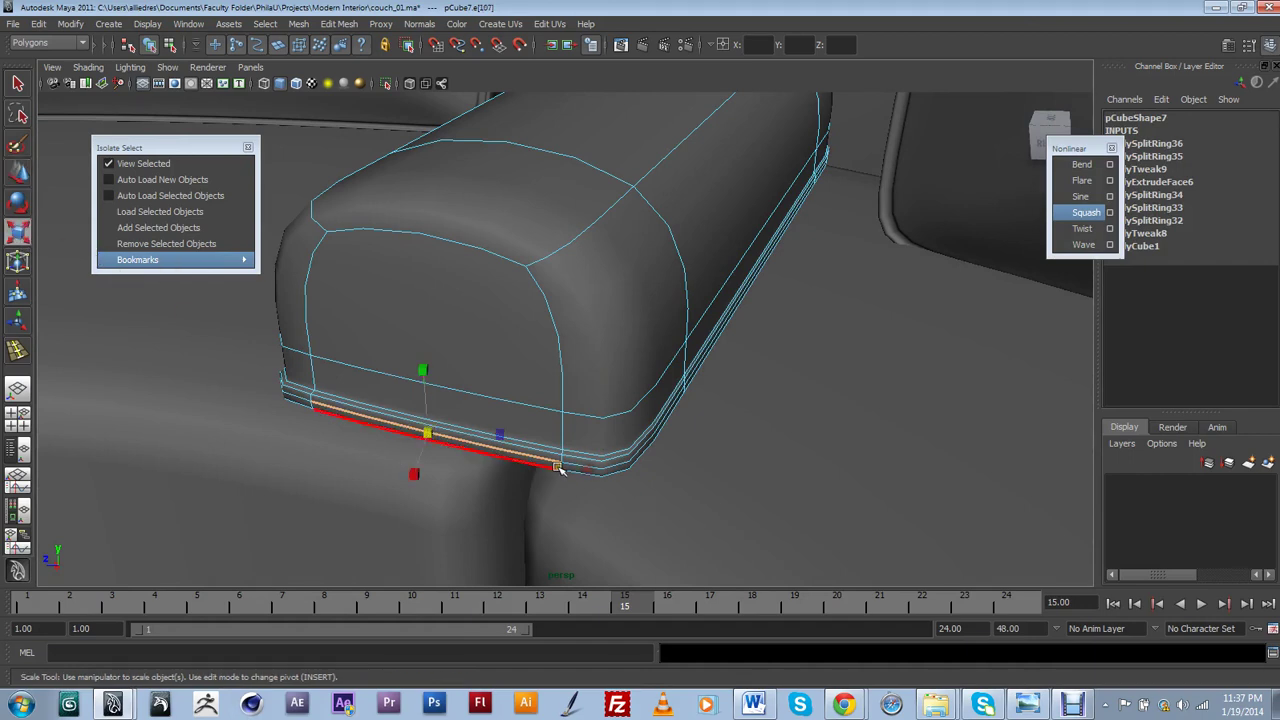
{"action": "left_click", "coordinate": [552, 463]}
{"action": "double_click", "coordinate": [548, 457]}
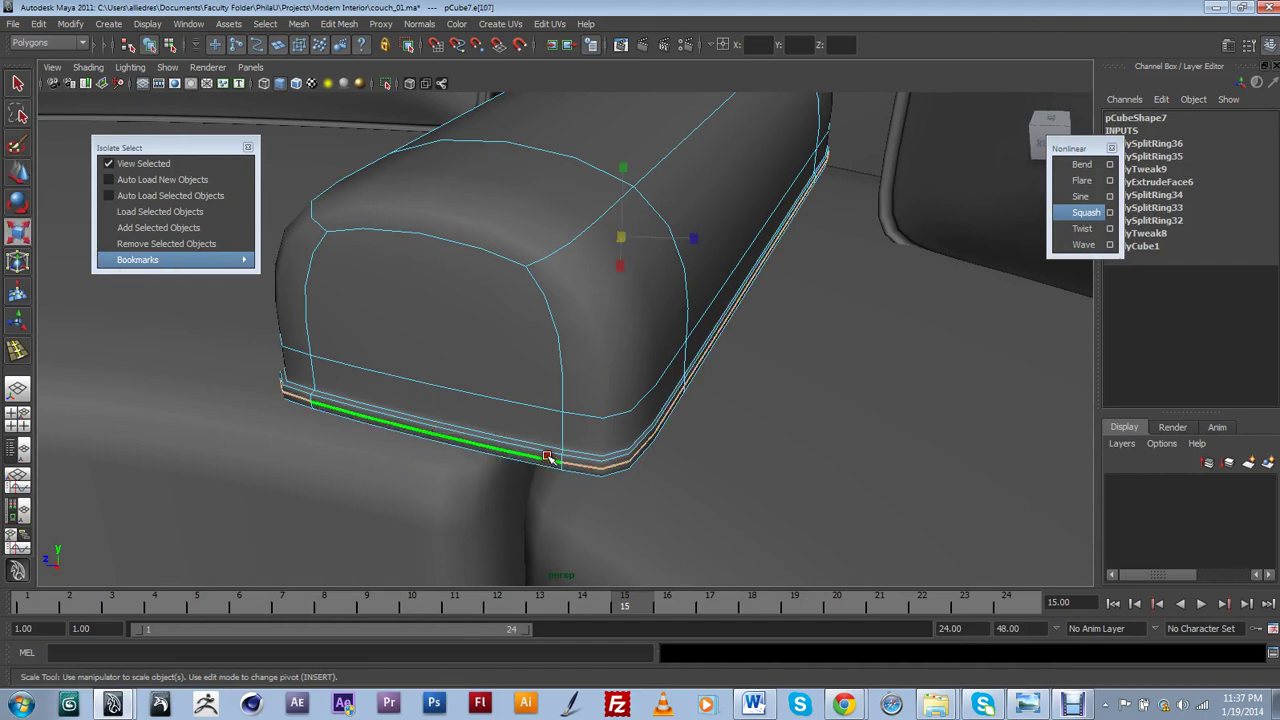
{"action": "left_click_drag", "start_coordinate": [622, 237], "coordinate": [634, 234]}
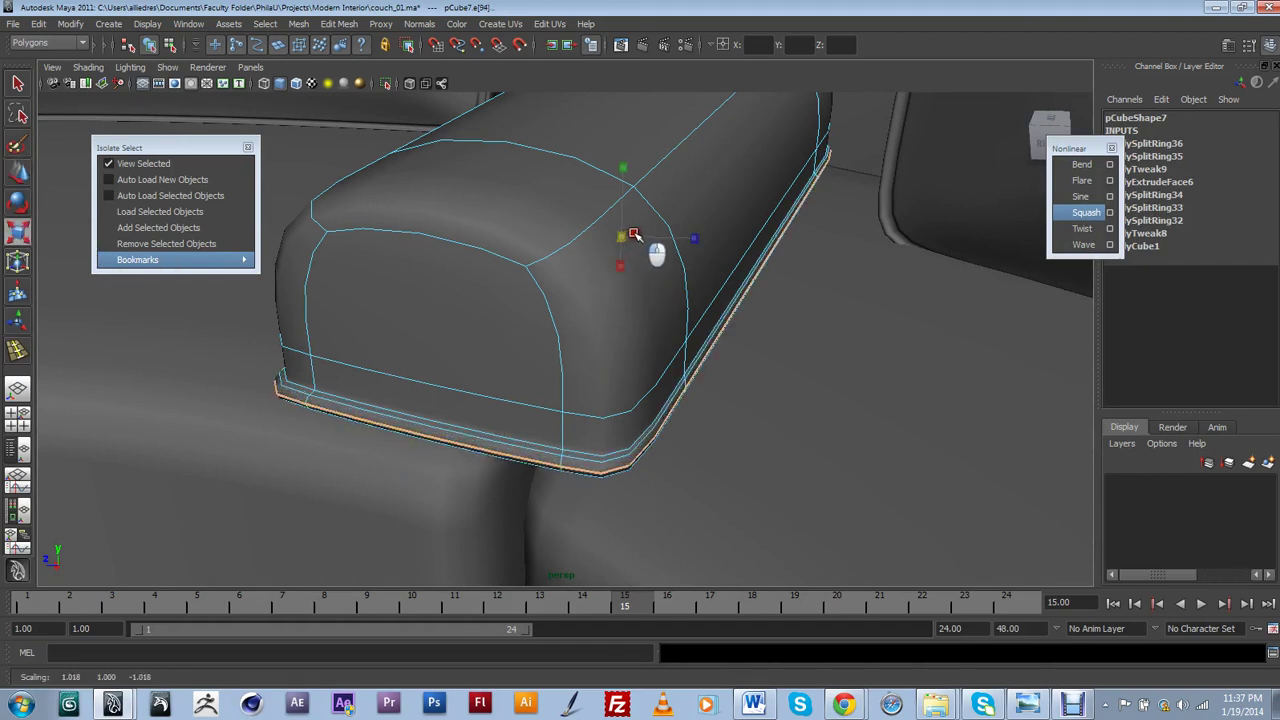
Return the block to object mode, deselect it and examine the flared lip from several sides of the couch
{"action": "right_click_drag", "start_coordinate": [706, 258], "coordinate": [753, 241]}
{"action": "scroll", "coordinate": [752, 241], "scroll_direction": "down", "scroll_amount": 5}
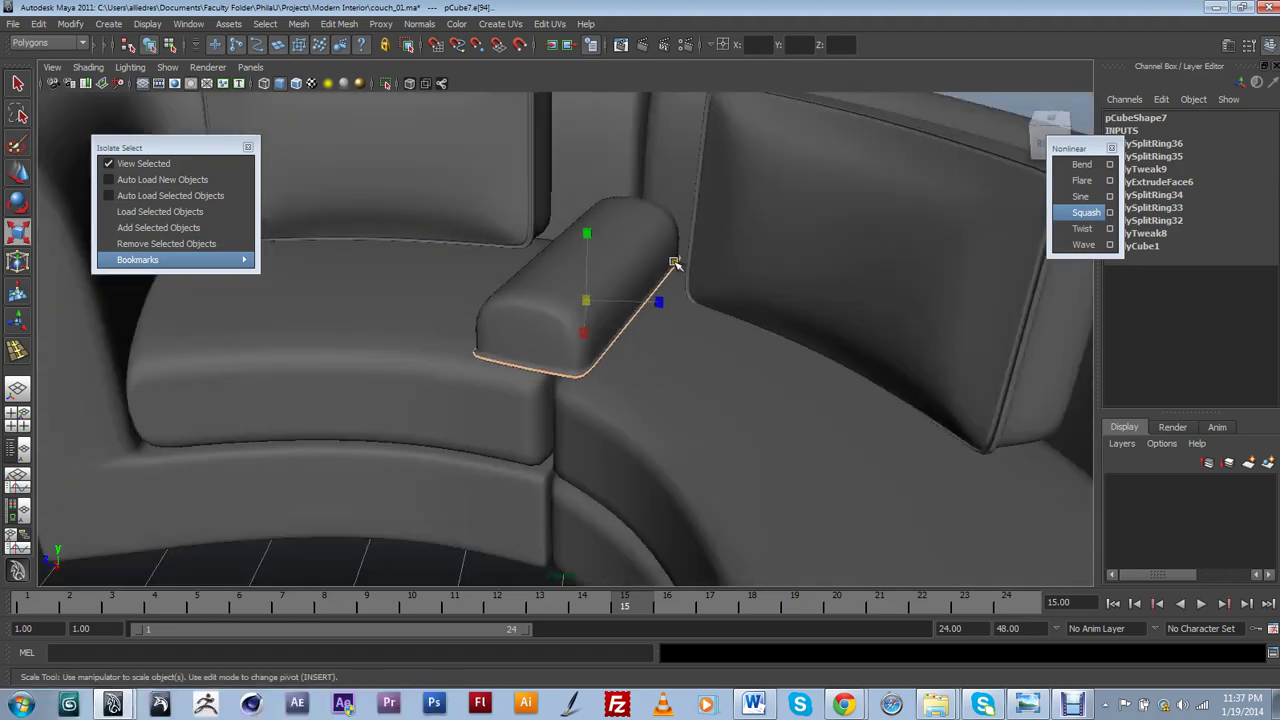
{"action": "left_click", "coordinate": [675, 264]}
{"action": "left_click", "coordinate": [360, 549]}
{"action": "scroll", "coordinate": [366, 542], "scroll_direction": "down", "scroll_amount": 5}
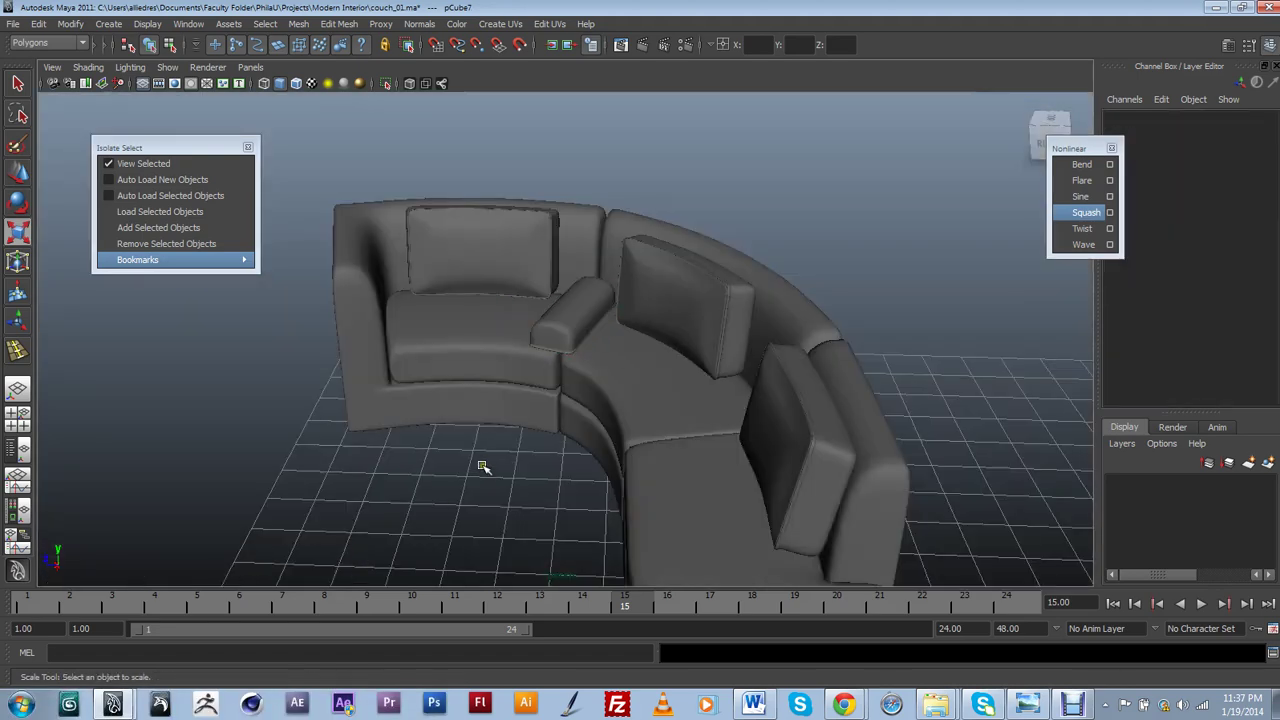
{"action": "left_click_drag", "start_coordinate": [499, 484], "coordinate": [620, 477], "text": "alt"}
{"action": "scroll", "coordinate": [620, 477], "scroll_direction": "up", "scroll_amount": 5}
{"action": "mouse_move", "coordinate": [620, 477]}
{"action": "middle_mouse_down", "text": "alt"}
{"action": "mouse_move", "coordinate": [645, 478]}
{"action": "mouse_move", "coordinate": [614, 476]}
{"action": "middle_mouse_up", "text": "alt"}
{"action": "scroll", "coordinate": [614, 476], "scroll_direction": "up", "scroll_amount": 4}
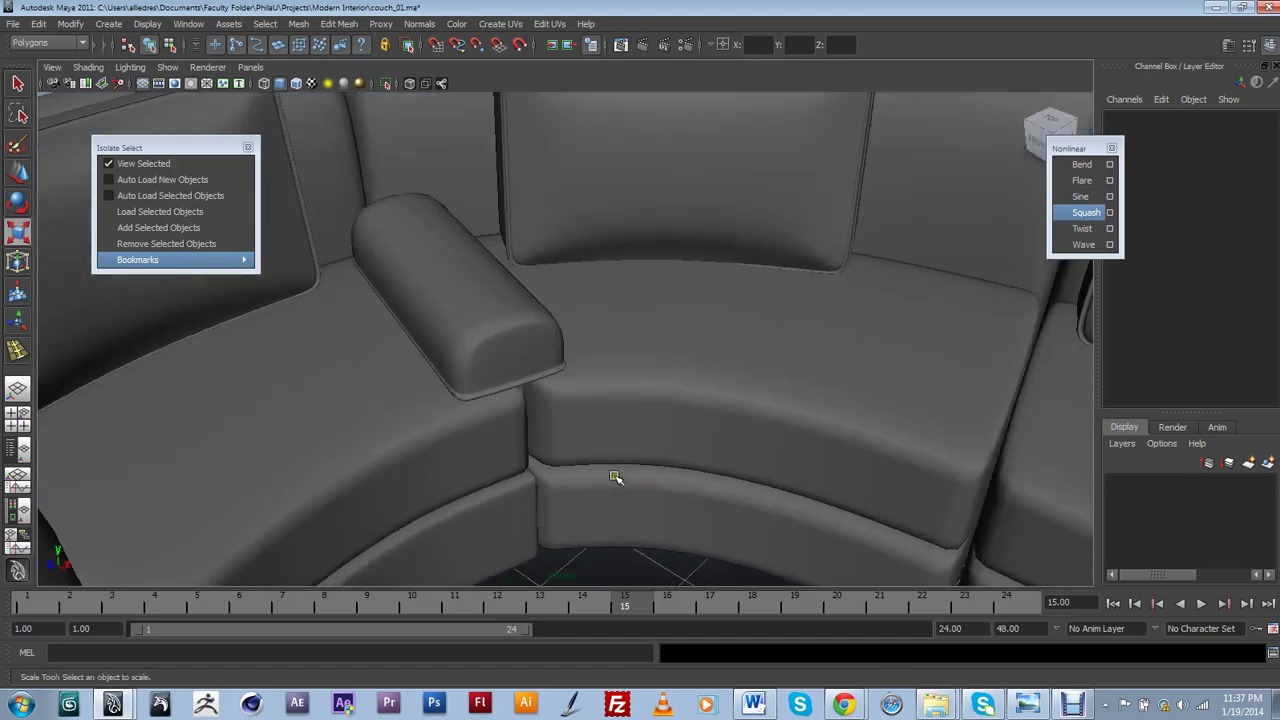
{"action": "scroll", "coordinate": [578, 373], "scroll_direction": "down", "scroll_amount": 3}
{"action": "left_click_drag", "start_coordinate": [634, 390], "coordinate": [520, 414], "text": "alt"}
Select the rounded block on the seat seam and duplicate it in place
{"action": "left_click", "coordinate": [444, 362]}
{"action": "middle_click_drag", "start_coordinate": [505, 440], "coordinate": [468, 474], "text": "alt"}
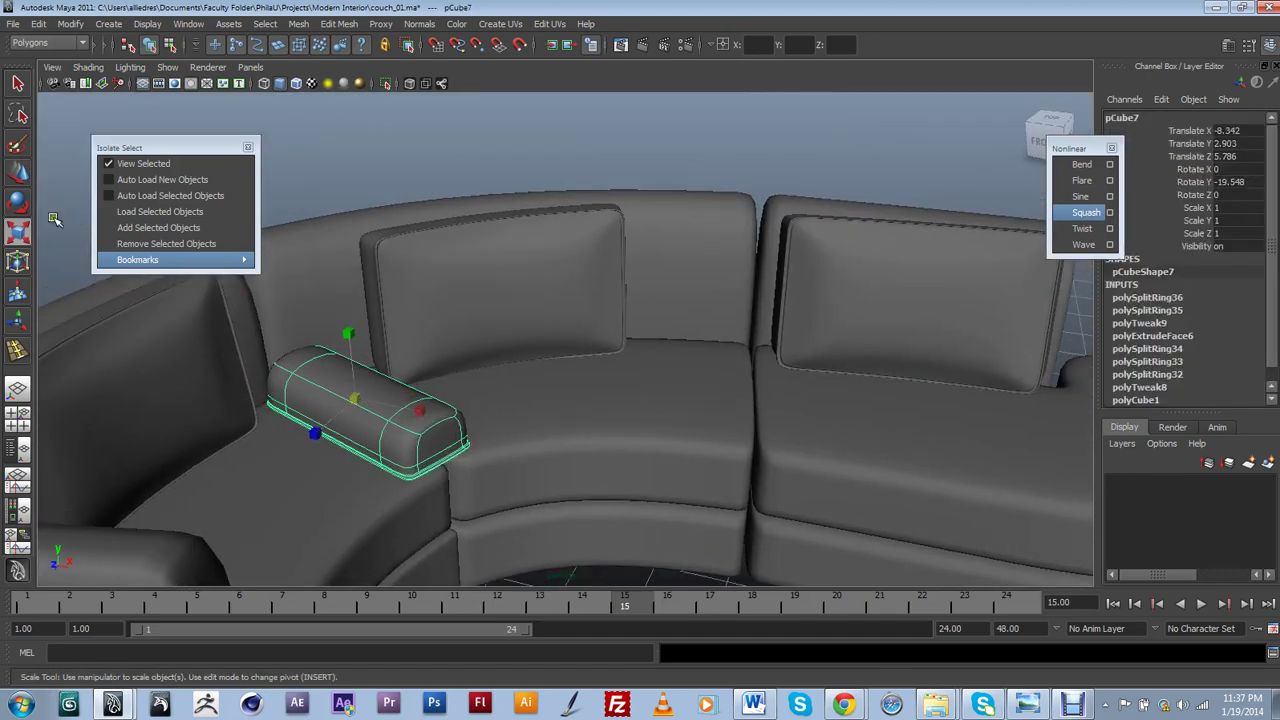
{"action": "left_click", "coordinate": [17, 174]}
{"action": "left_click_drag", "start_coordinate": [494, 403], "coordinate": [418, 410], "text": "alt"}
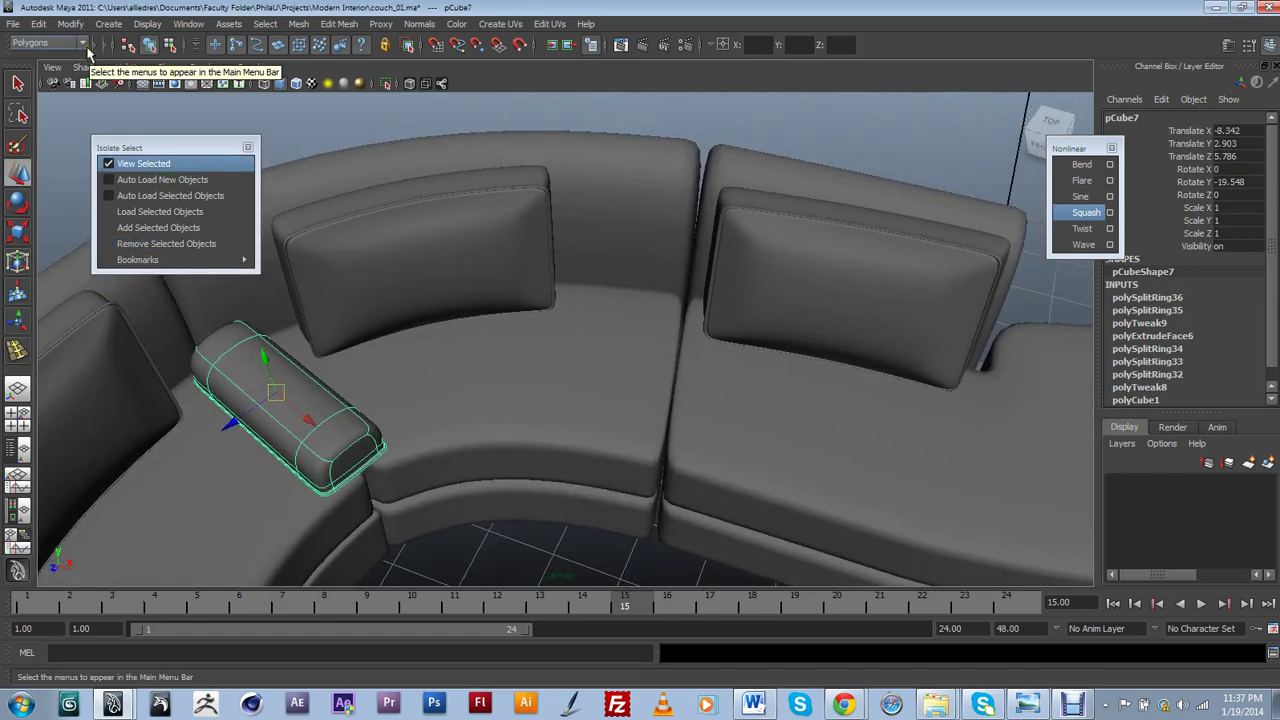
{"action": "key", "text": "ctrl+d"}
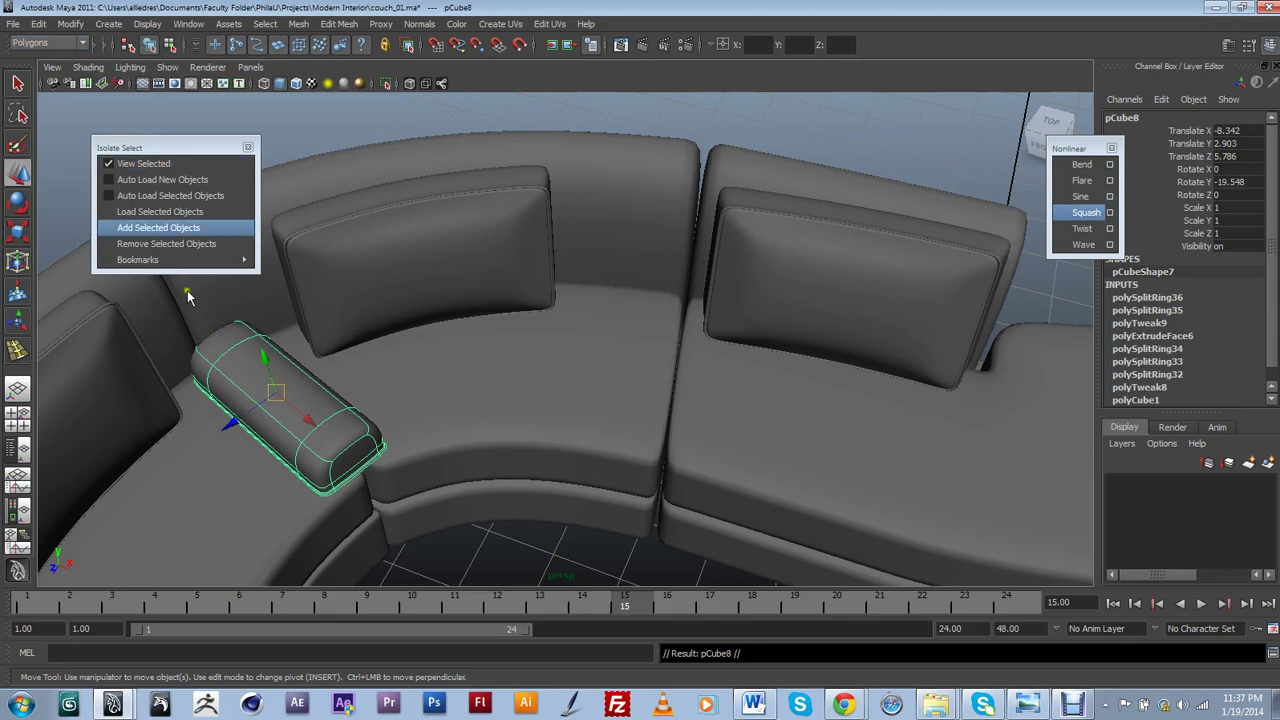
Create one in-place copy of the block using Duplicate Special with the Instance geometry type
{"action": "left_click", "coordinate": [70, 23]}
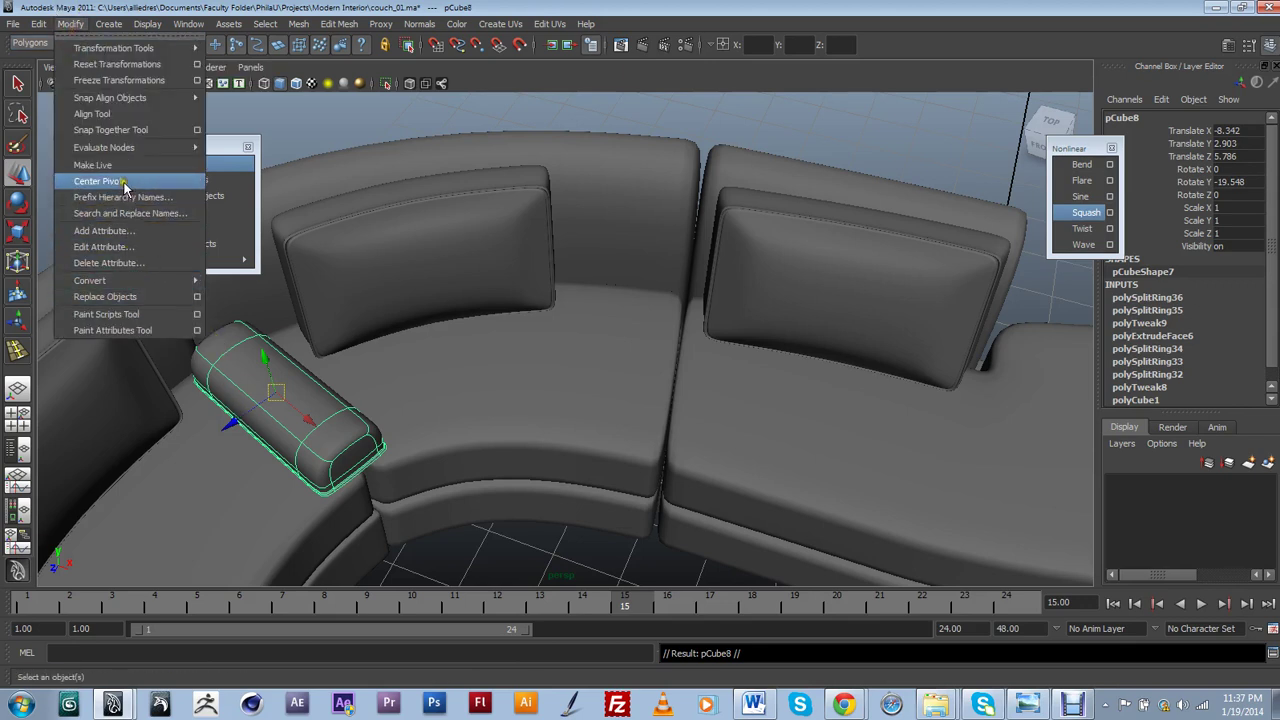
{"action": "mouse_move", "coordinate": [38, 23]}
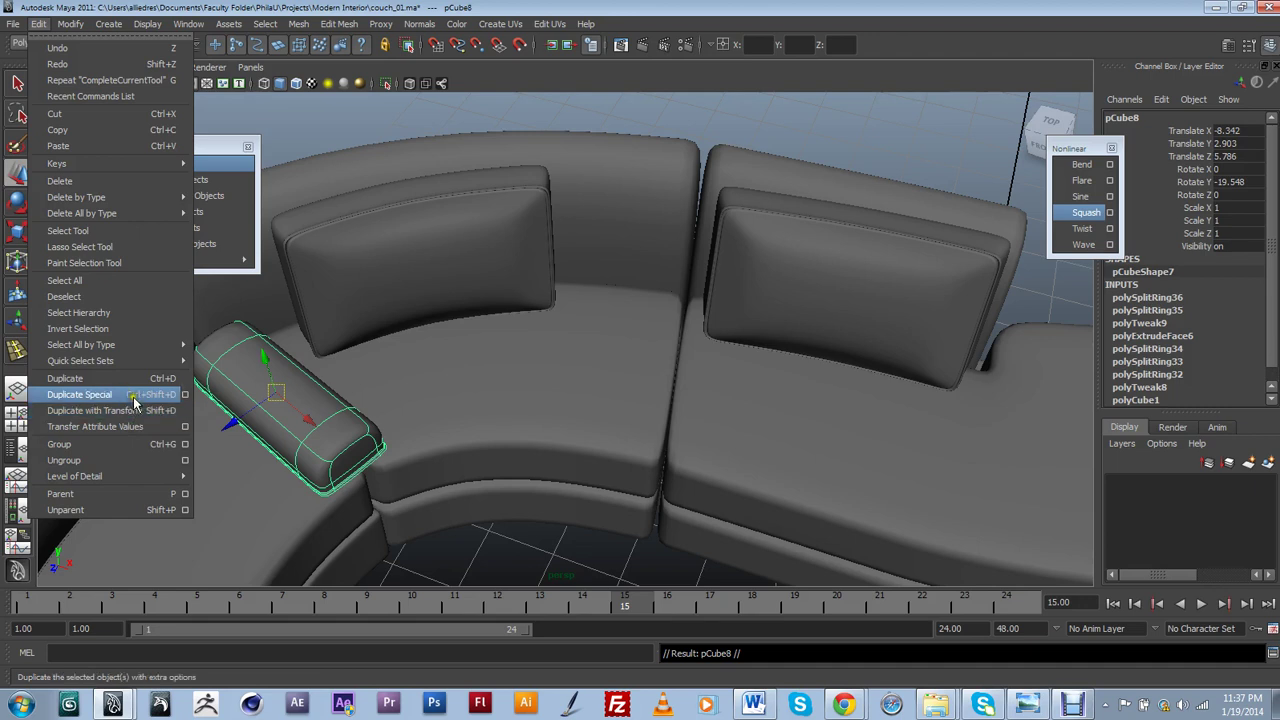
{"action": "left_click", "coordinate": [184, 395]}
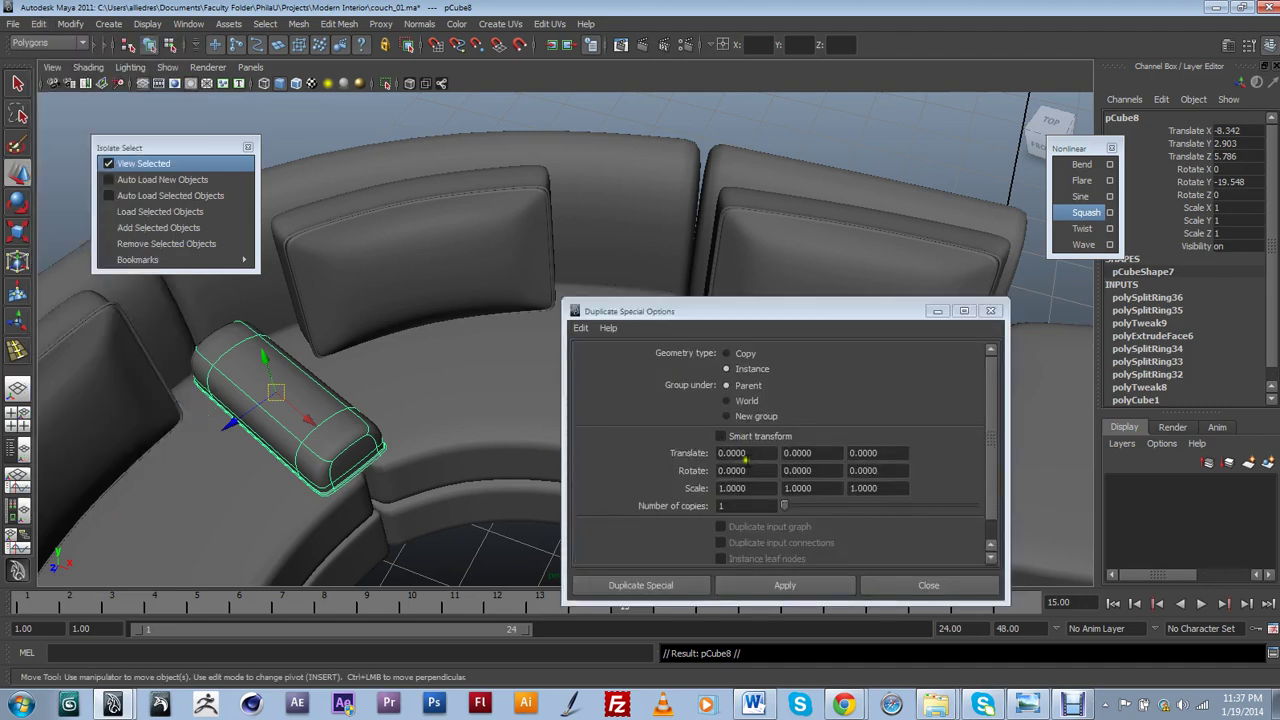
{"action": "left_click", "coordinate": [746, 459]}
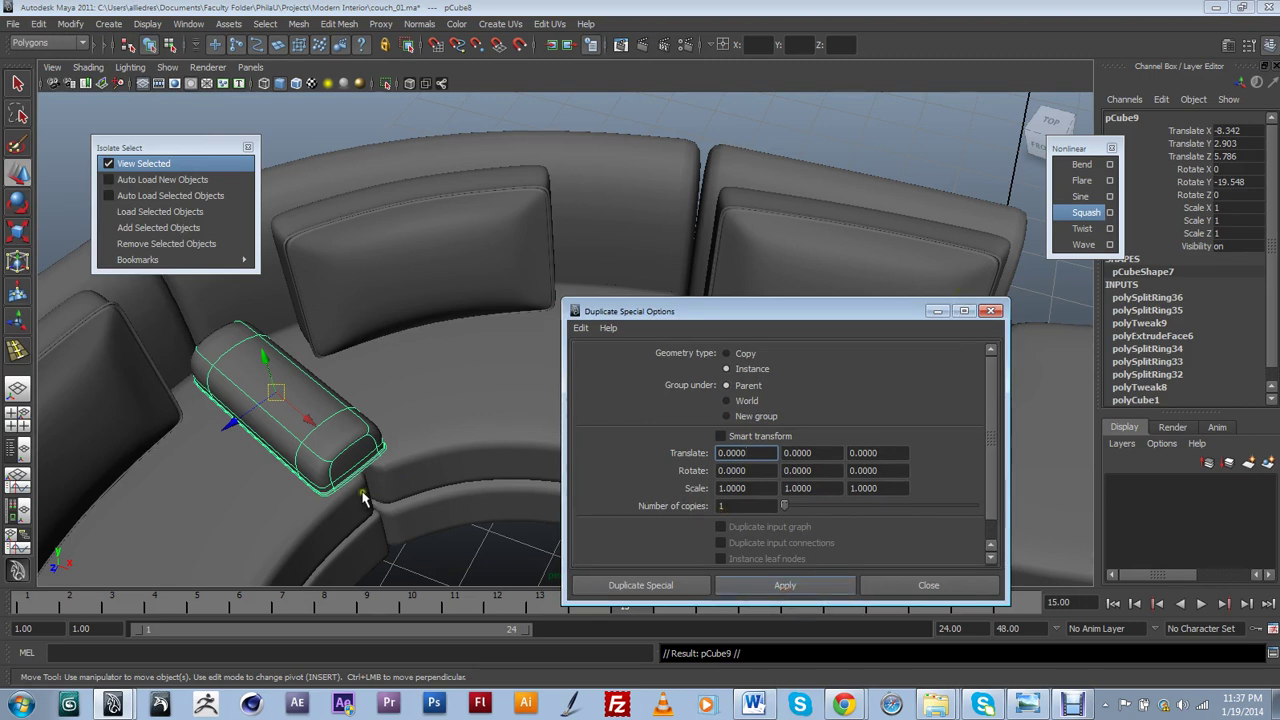
{"action": "left_click", "coordinate": [990, 312]}
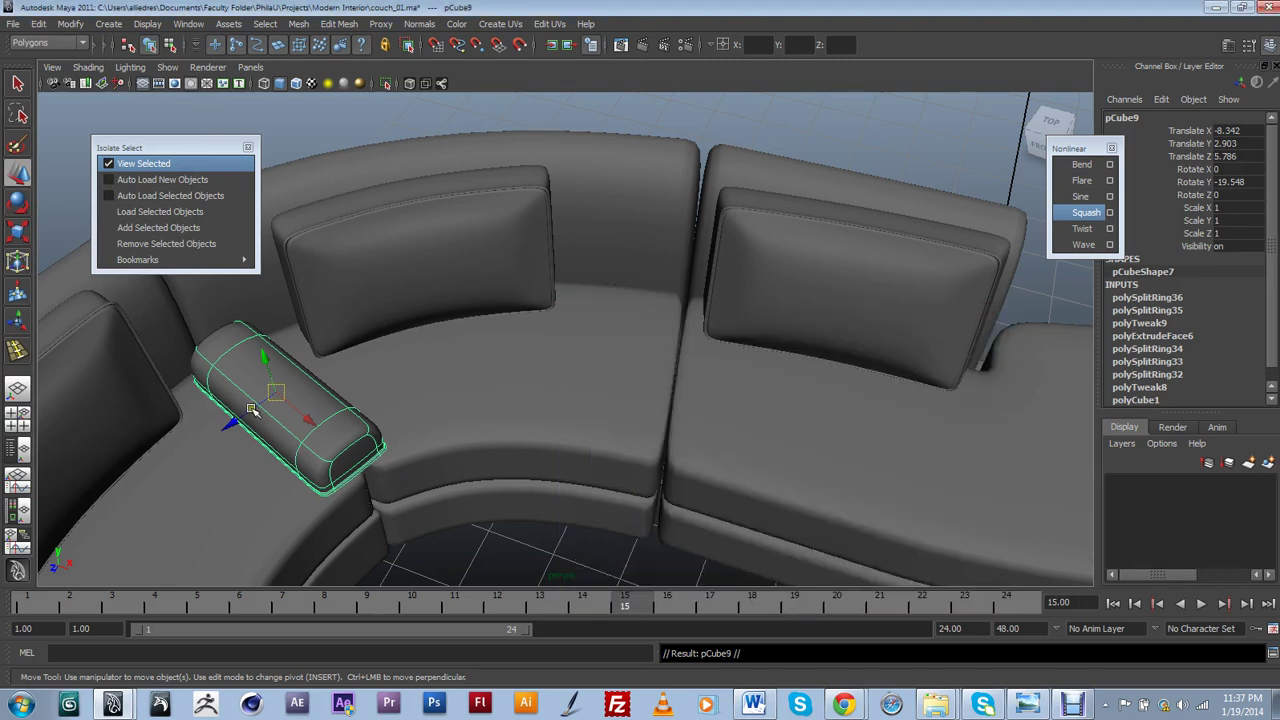
Move the instanced block along the couch toward the next seat seam and rotate it to about -80.4 degrees in Y
{"action": "left_click_drag", "start_coordinate": [252, 410], "coordinate": [645, 368]}
{"action": "left_click", "coordinate": [379, 391]}
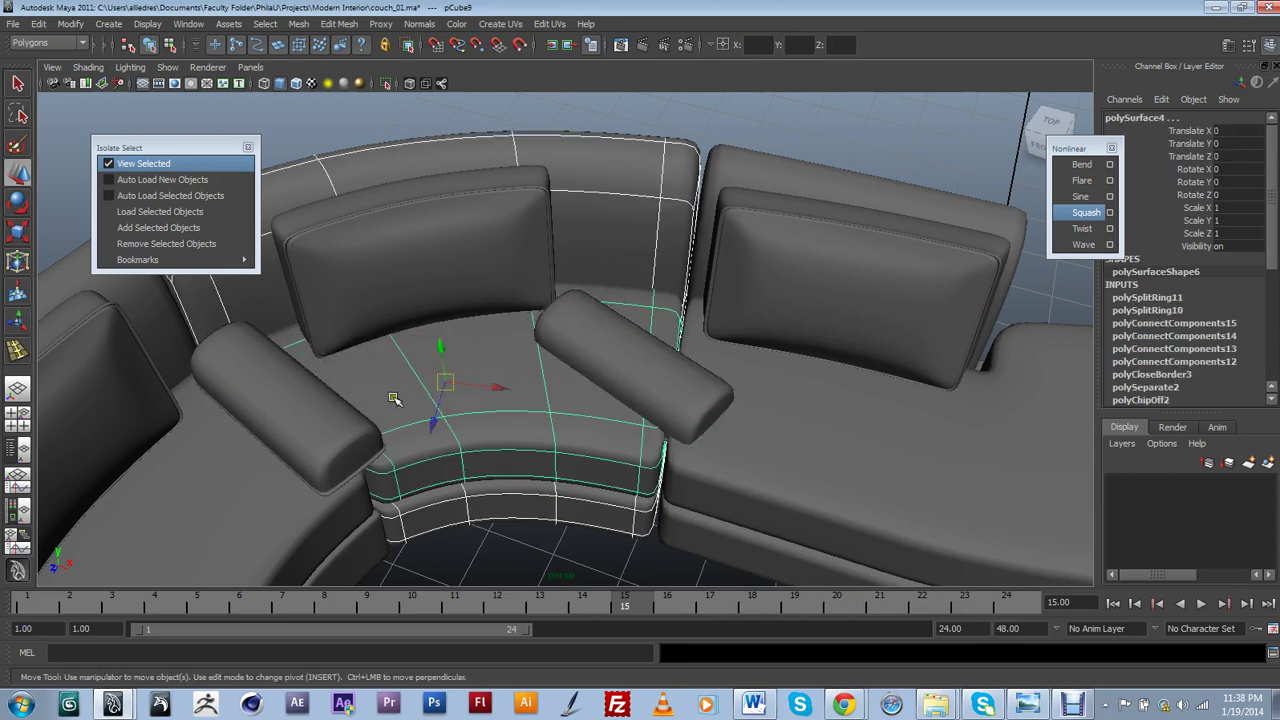
{"action": "key", "text": "ctrl+z"}
{"action": "key", "text": "ctrl+z"}
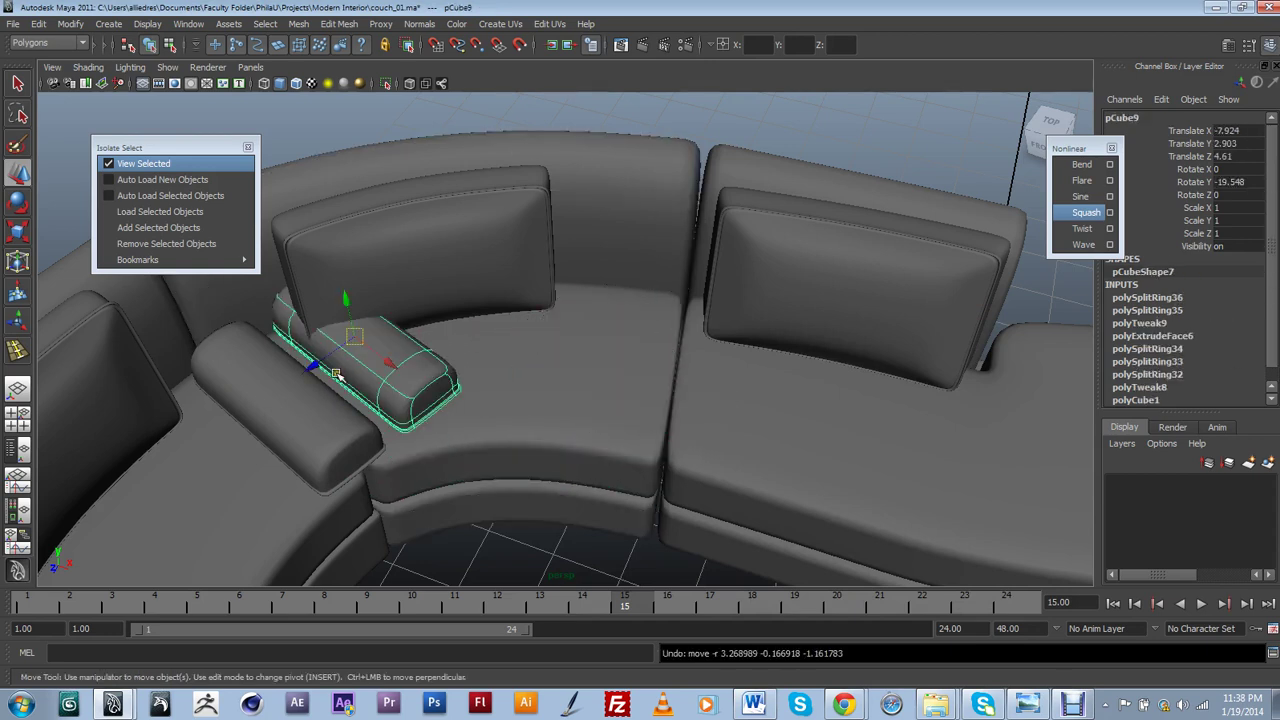
{"action": "left_click_drag", "start_coordinate": [323, 352], "coordinate": [597, 376]}
{"action": "key", "text": "e"}
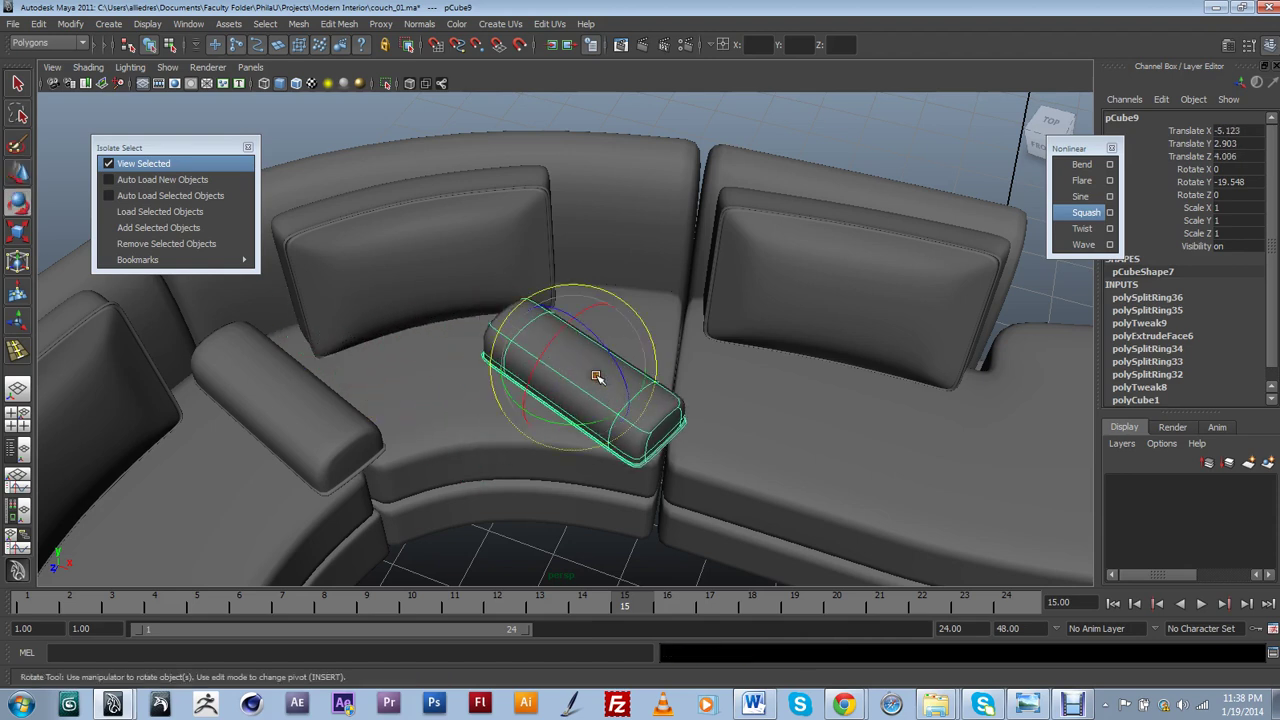
{"action": "left_click_drag", "start_coordinate": [603, 425], "coordinate": [505, 445]}
{"action": "key", "text": "ctrl+z"}
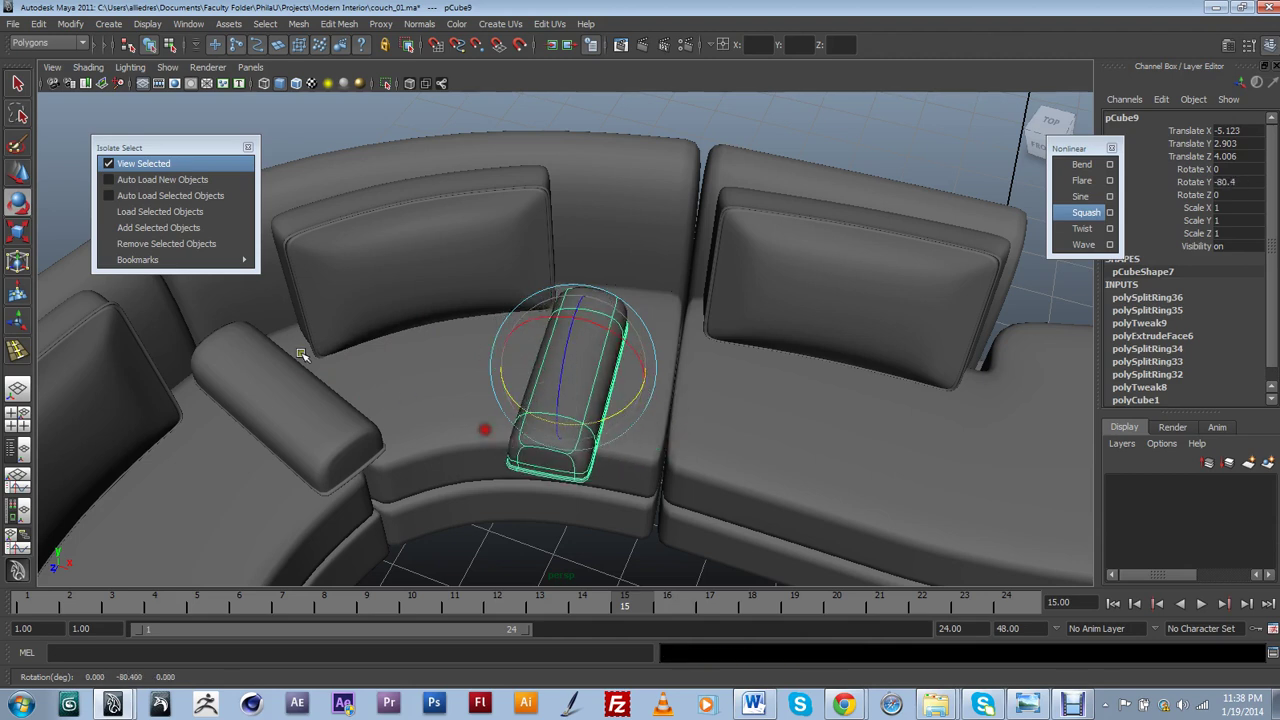
Position the rotated block across the seam beside the long seat section, at about X -4.222 and Z 3.56, and deselect it
{"action": "key", "text": "w"}
{"action": "left_click_drag", "start_coordinate": [537, 366], "coordinate": [607, 380]}
{"action": "middle_click_drag", "start_coordinate": [633, 418], "coordinate": [640, 394]}
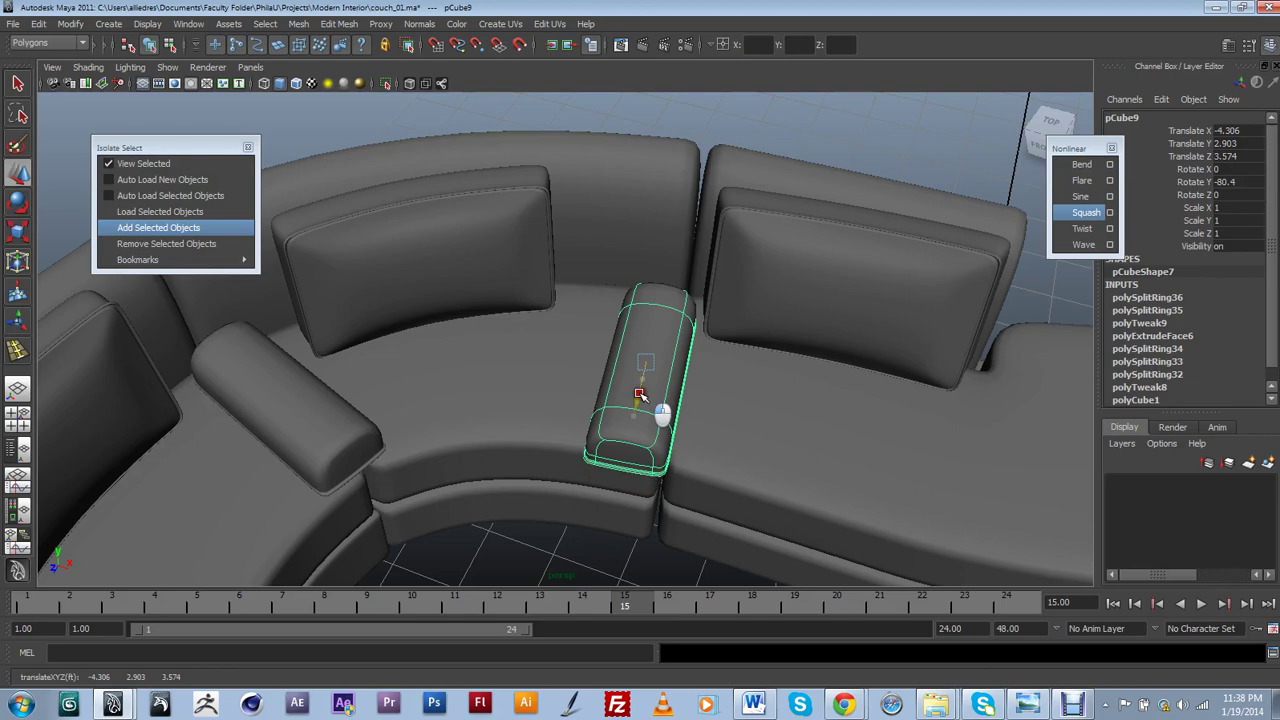
{"action": "left_click_drag", "start_coordinate": [614, 354], "coordinate": [499, 374]}
{"action": "scroll", "coordinate": [622, 358], "scroll_direction": "down", "scroll_amount": 4}
{"action": "left_click", "coordinate": [689, 197]}
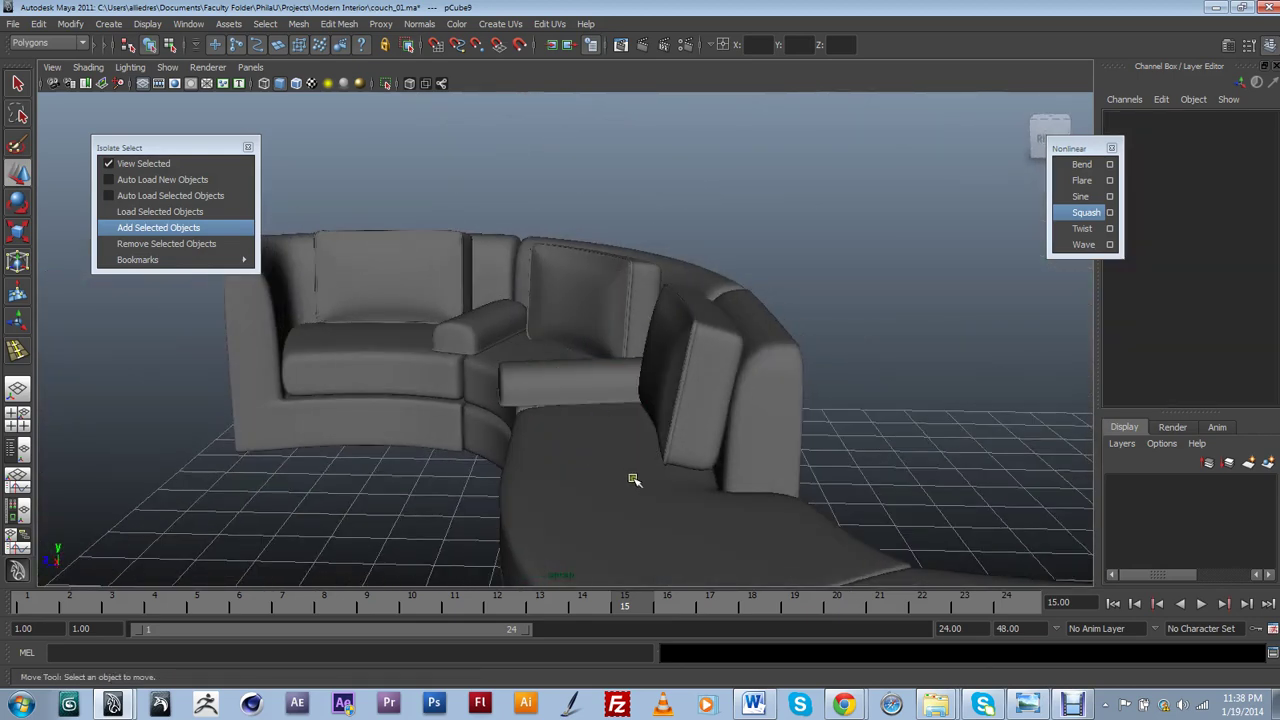
View the couch from above and nudge the second block into better alignment with its seat seam
{"action": "left_click_drag", "start_coordinate": [633, 480], "coordinate": [574, 503], "text": "alt"}
{"action": "left_click", "coordinate": [618, 372]}
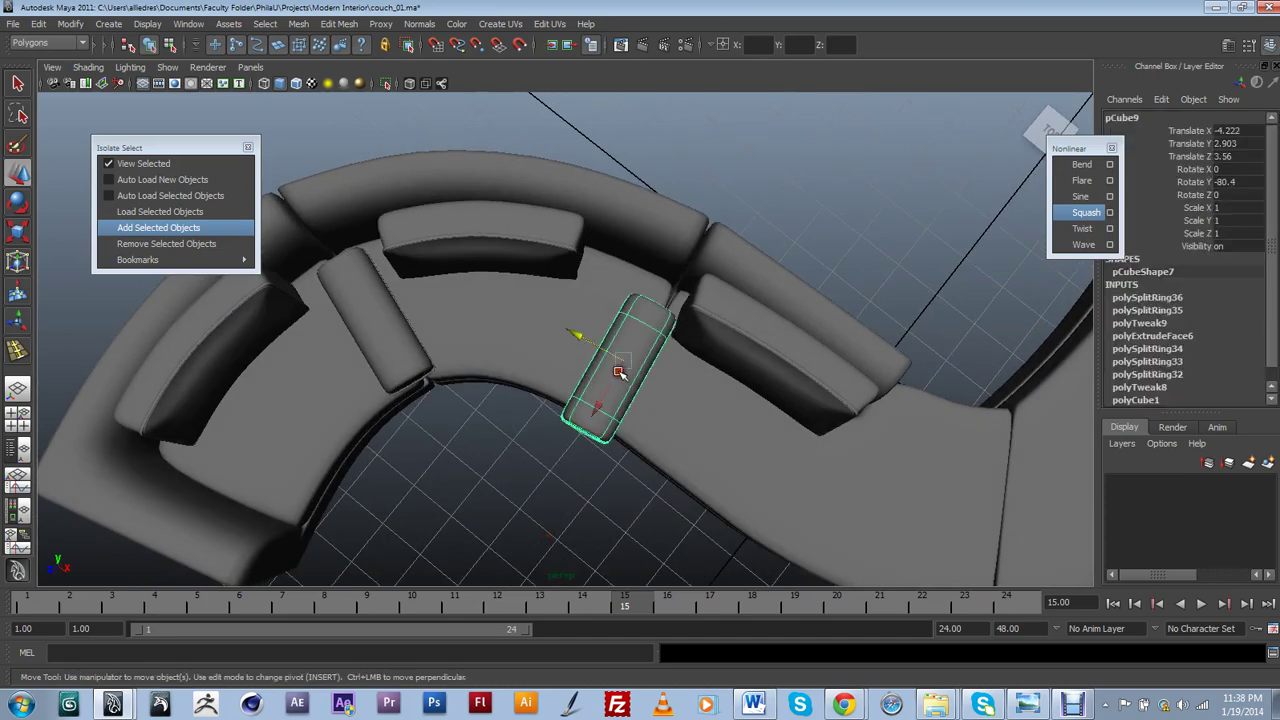
{"action": "middle_click_drag", "start_coordinate": [605, 406], "coordinate": [634, 400]}
{"action": "left_click_drag", "start_coordinate": [634, 400], "coordinate": [672, 354], "text": "alt"}
Shift the back cushion on the long seat section slightly closer to its backrest and deselect it
{"action": "left_click", "coordinate": [730, 340]}
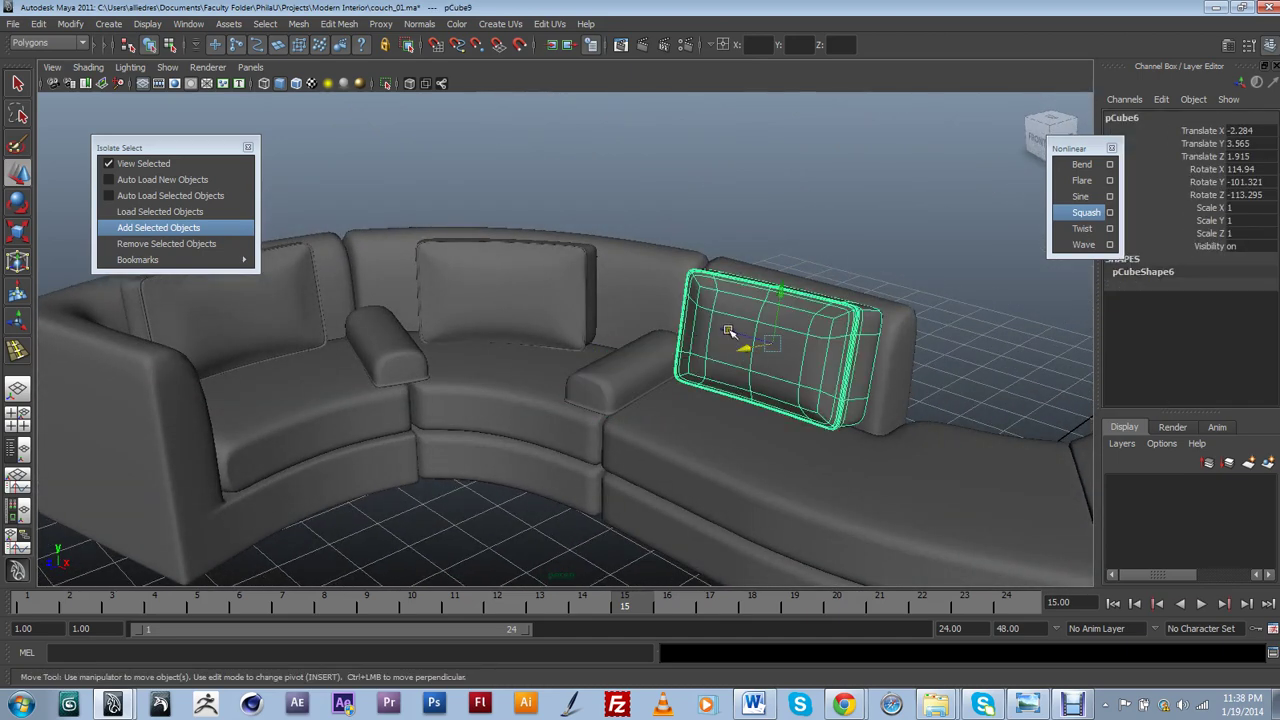
{"action": "left_click", "coordinate": [772, 260]}
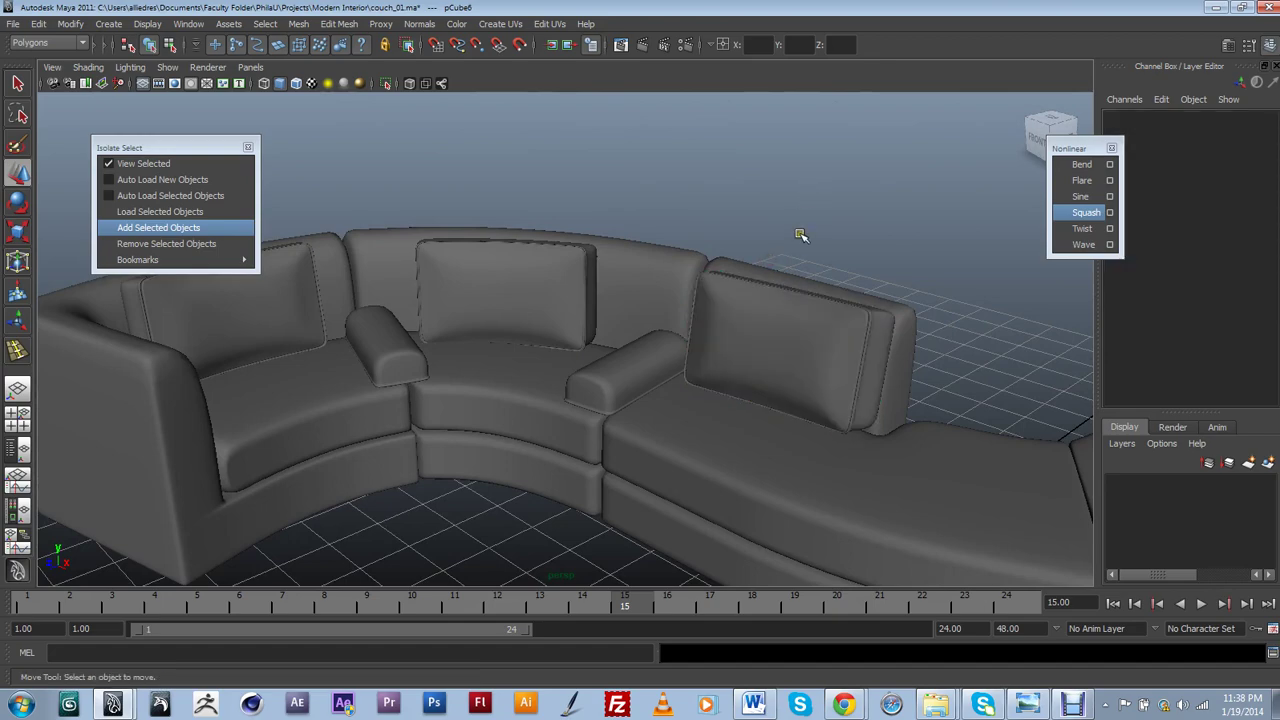
{"action": "left_click_drag", "start_coordinate": [770, 428], "coordinate": [497, 420], "text": "alt"}
Switch to the reference photo in Windows Photo Viewer, examine the metal legs under the couch's corner, and minimize the viewer
{"action": "left_click", "coordinate": [1073, 705]}
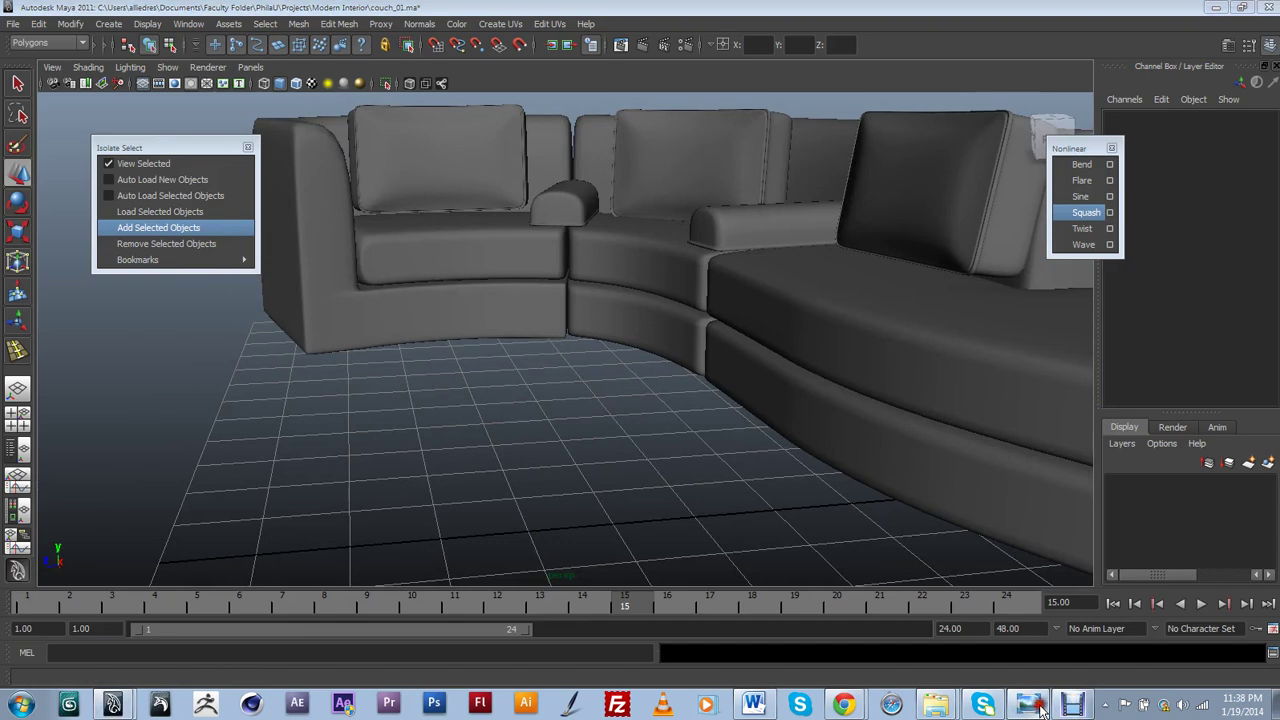
{"action": "scroll", "coordinate": [698, 515], "scroll_direction": "up", "scroll_amount": 5}
{"action": "scroll", "coordinate": [667, 387], "scroll_direction": "down", "scroll_amount": 4}
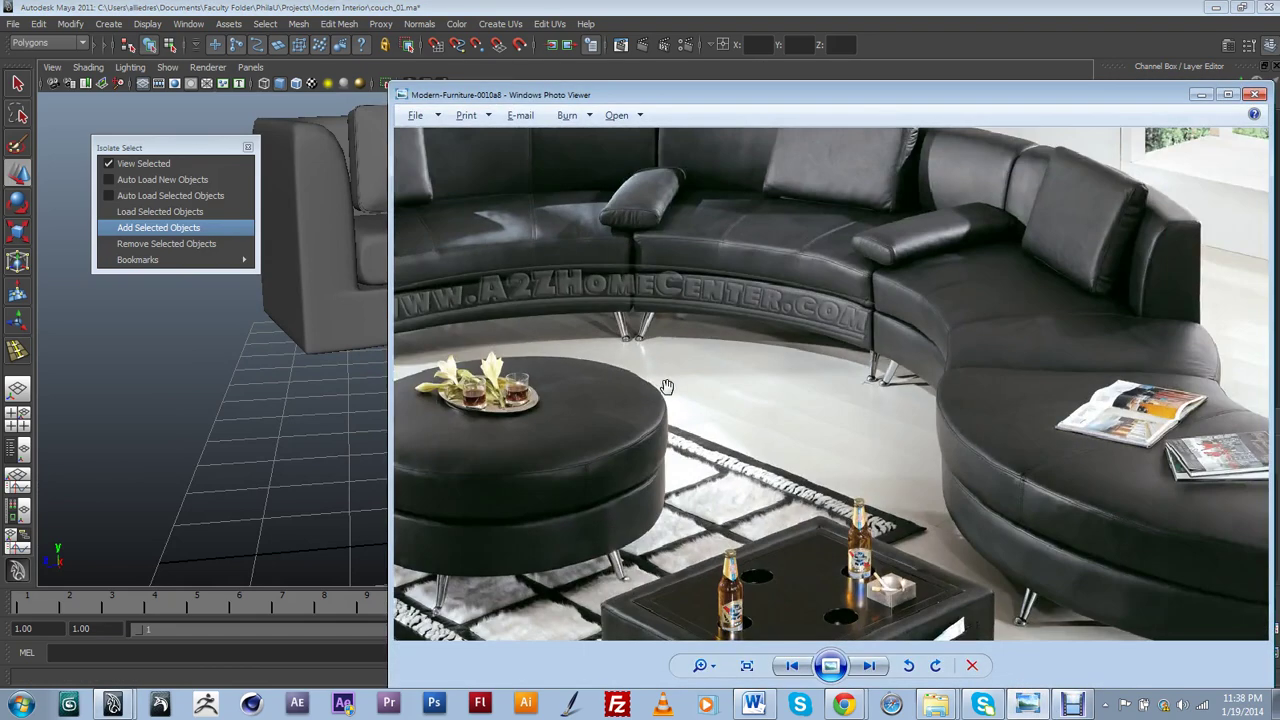
{"action": "scroll", "coordinate": [795, 418], "scroll_direction": "up", "scroll_amount": 4}
{"action": "left_click_drag", "start_coordinate": [490, 335], "coordinate": [1103, 580]}
{"action": "left_click_drag", "start_coordinate": [430, 478], "coordinate": [874, 400]}
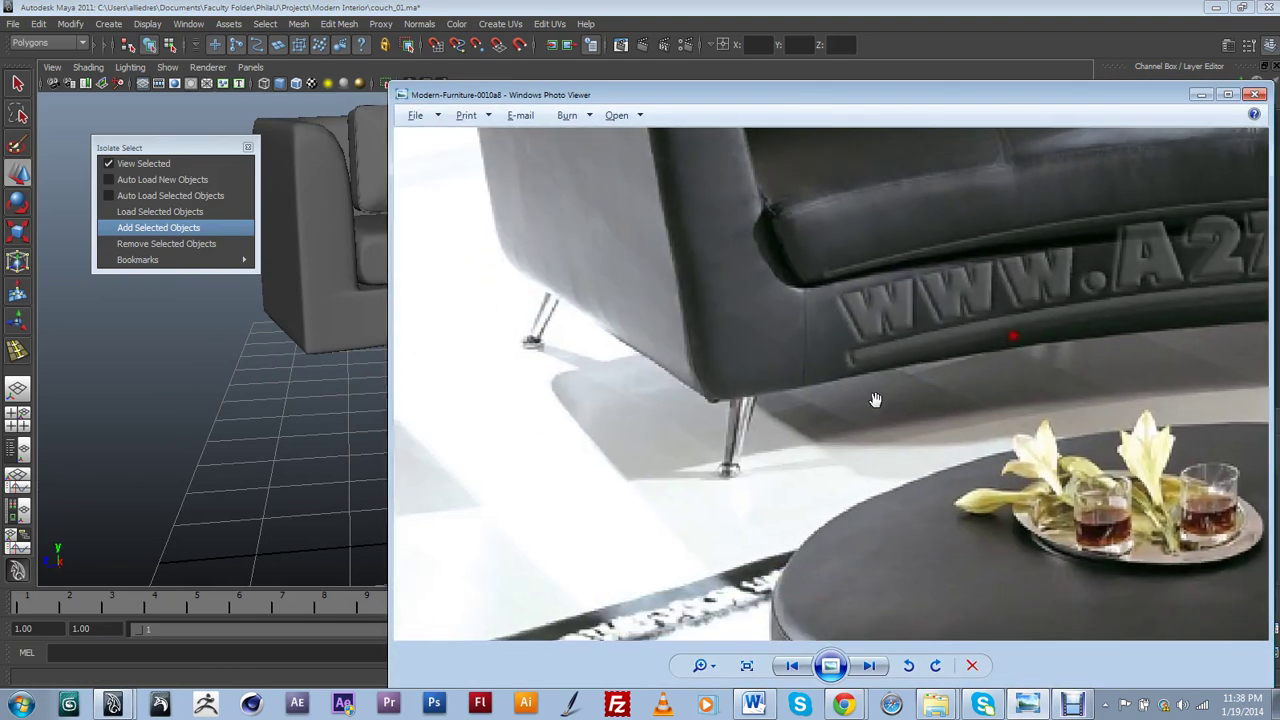
{"action": "scroll", "coordinate": [830, 424], "scroll_direction": "up", "scroll_amount": 2}
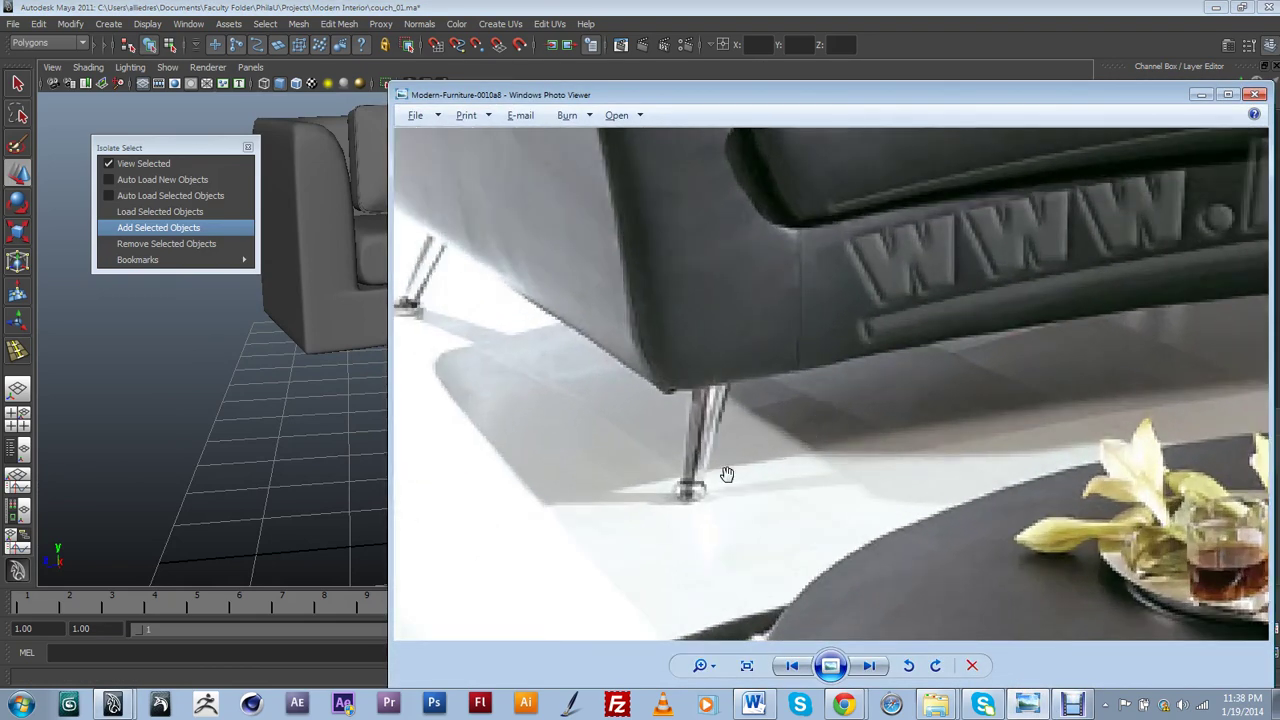
{"action": "left_click", "coordinate": [1210, 96]}
Examine the whole couch from several angles, including its base and both seam blocks
{"action": "left_click_drag", "start_coordinate": [471, 380], "coordinate": [738, 410], "text": "alt"}
{"action": "scroll", "coordinate": [660, 409], "scroll_direction": "down", "scroll_amount": 5}
{"action": "middle_click_drag", "start_coordinate": [738, 410], "coordinate": [537, 467], "text": "alt"}
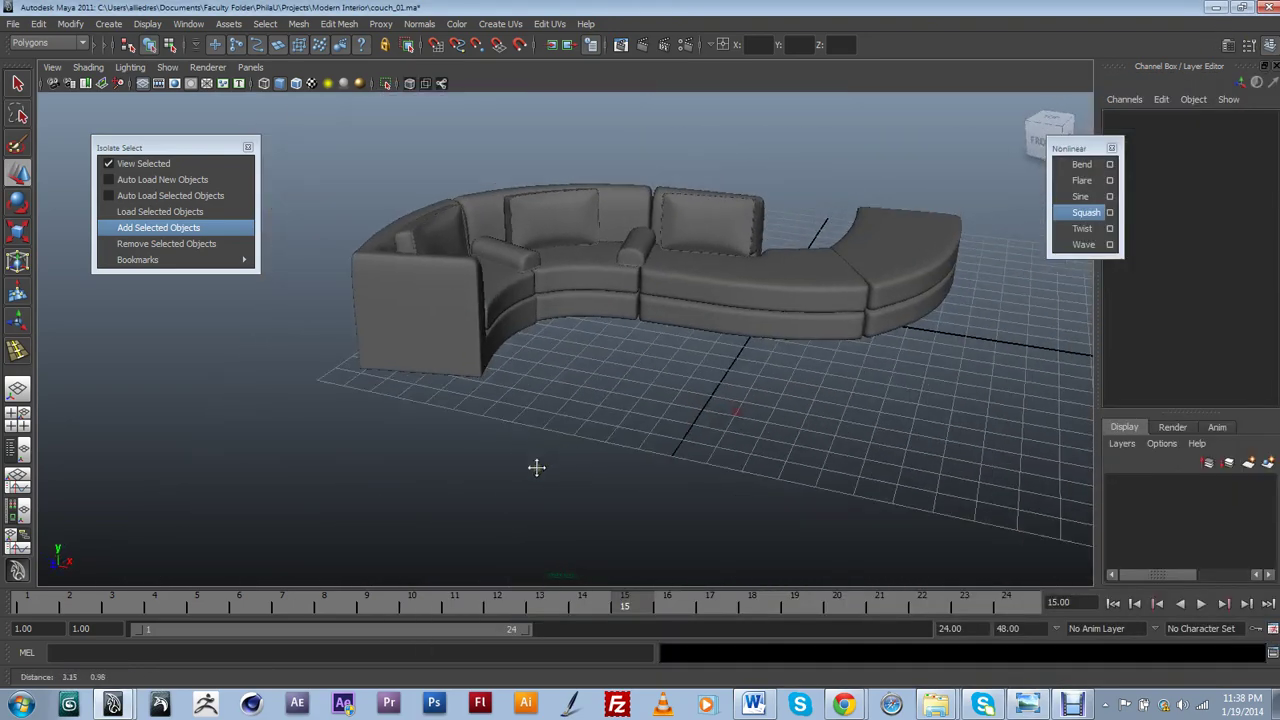
{"action": "left_click_drag", "start_coordinate": [537, 467], "coordinate": [432, 431], "text": "alt"}
{"action": "scroll", "coordinate": [432, 431], "scroll_direction": "up", "scroll_amount": 4}
{"action": "left_click_drag", "start_coordinate": [432, 431], "coordinate": [436, 450], "text": "alt"}
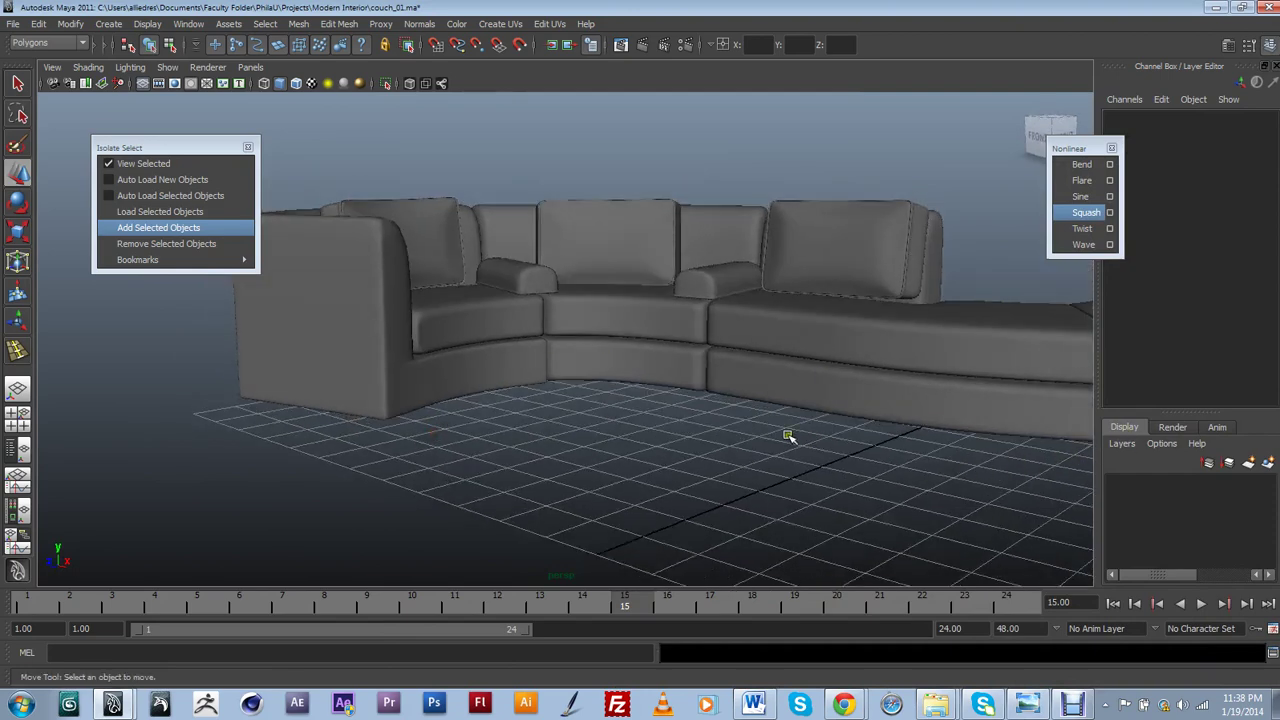
{"action": "right_click_drag", "start_coordinate": [788, 436], "coordinate": [551, 426], "text": "alt"}
{"action": "left_click_drag", "start_coordinate": [551, 426], "coordinate": [477, 400], "text": "alt"}
{"action": "right_click_drag", "start_coordinate": [477, 400], "coordinate": [553, 411], "text": "alt"}
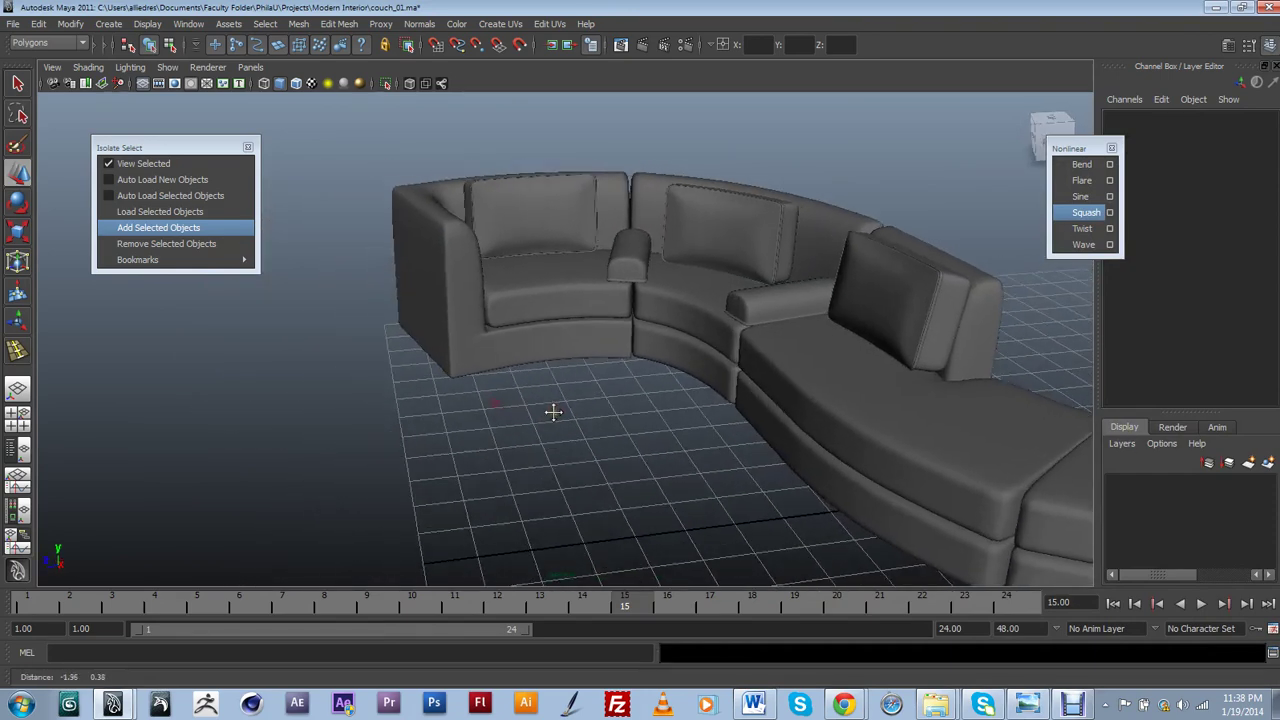
Save the scene and draw a polygon sphere with a radius of about 0.27 on the grid in front of the couch's end section
{"action": "scroll", "coordinate": [557, 410], "scroll_direction": "up", "scroll_amount": 4}
{"action": "key", "text": "ctrl+s"}
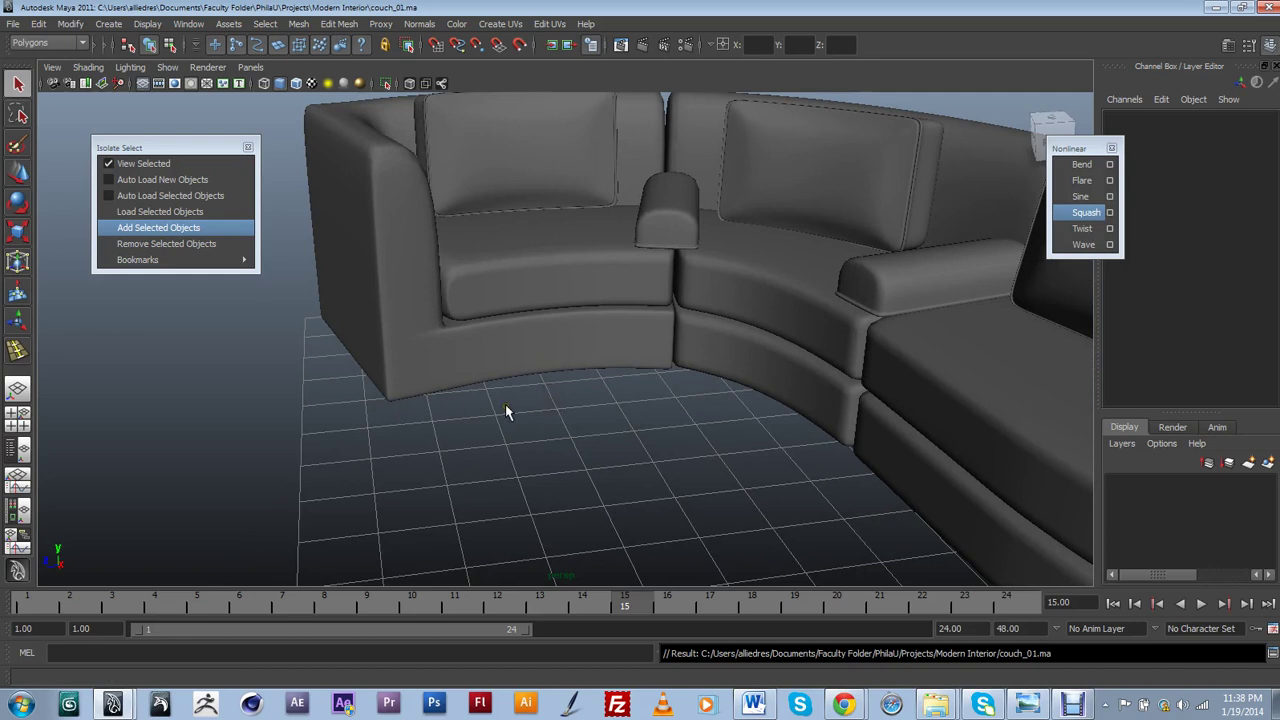
{"action": "mouse_move", "coordinate": [507, 404]}
{"action": "left_mouse_down"}
{"action": "mouse_move", "coordinate": [474, 389]}
{"action": "mouse_move", "coordinate": [457, 400]}
{"action": "left_mouse_up"}
{"action": "right_click_drag", "start_coordinate": [457, 402], "coordinate": [408, 384], "text": "shift"}
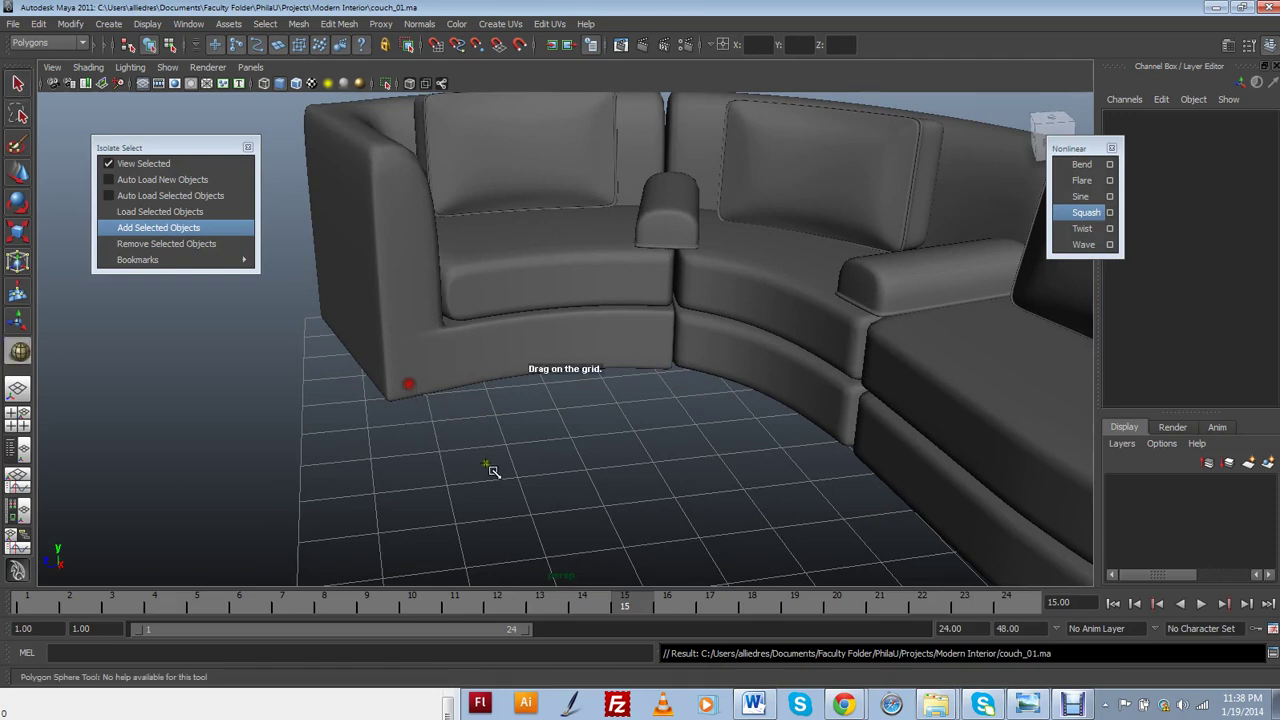
{"action": "left_click_drag", "start_coordinate": [490, 467], "coordinate": [500, 506]}
{"action": "key", "text": "w"}
{"action": "scroll", "coordinate": [530, 460], "scroll_direction": "down", "scroll_amount": 5}
{"action": "scroll", "coordinate": [497, 460], "scroll_direction": "up", "scroll_amount": 5}
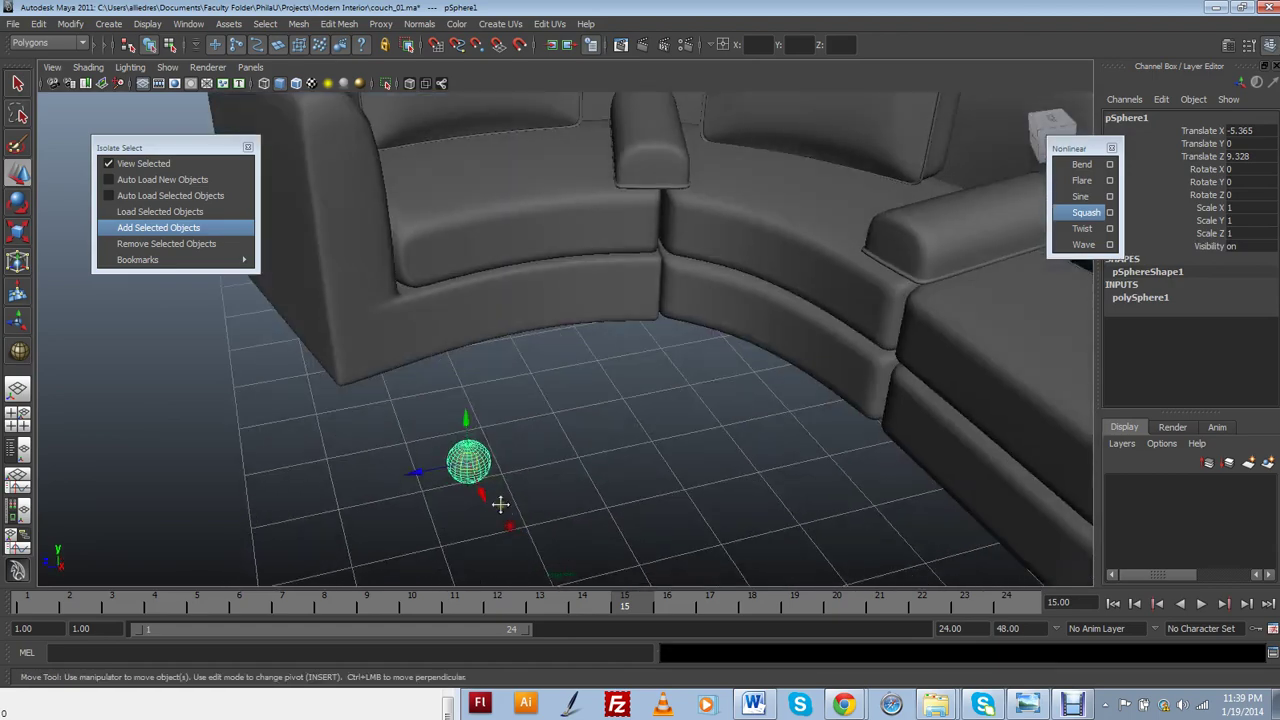
Set the sphere's radius to 0.17 to suit the foot of a leg under the couch
{"action": "middle_click_drag", "start_coordinate": [500, 506], "coordinate": [671, 334], "text": "alt"}
{"action": "right_click_drag", "start_coordinate": [671, 334], "coordinate": [697, 386], "text": "alt"}
{"action": "middle_click_drag", "start_coordinate": [783, 370], "coordinate": [557, 472], "text": "alt"}
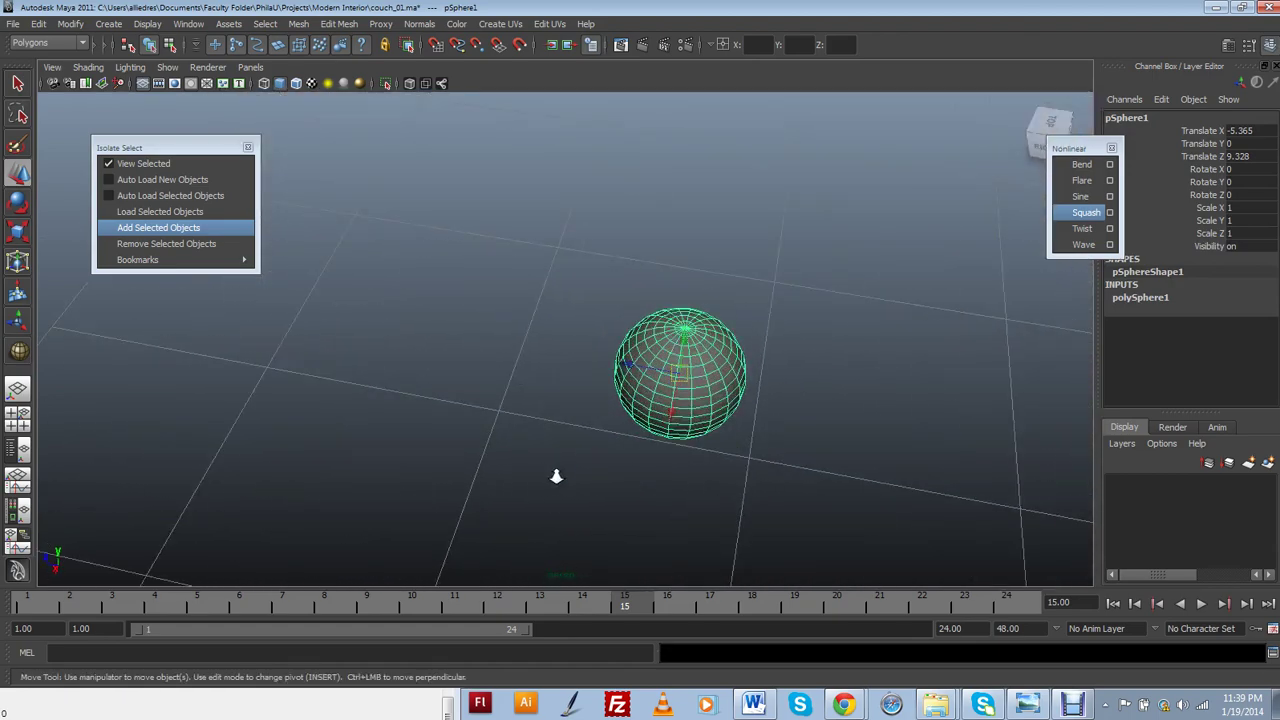
{"action": "left_click_drag", "start_coordinate": [557, 472], "coordinate": [570, 441], "text": "alt"}
{"action": "scroll", "coordinate": [564, 453], "scroll_direction": "down", "scroll_amount": 5}
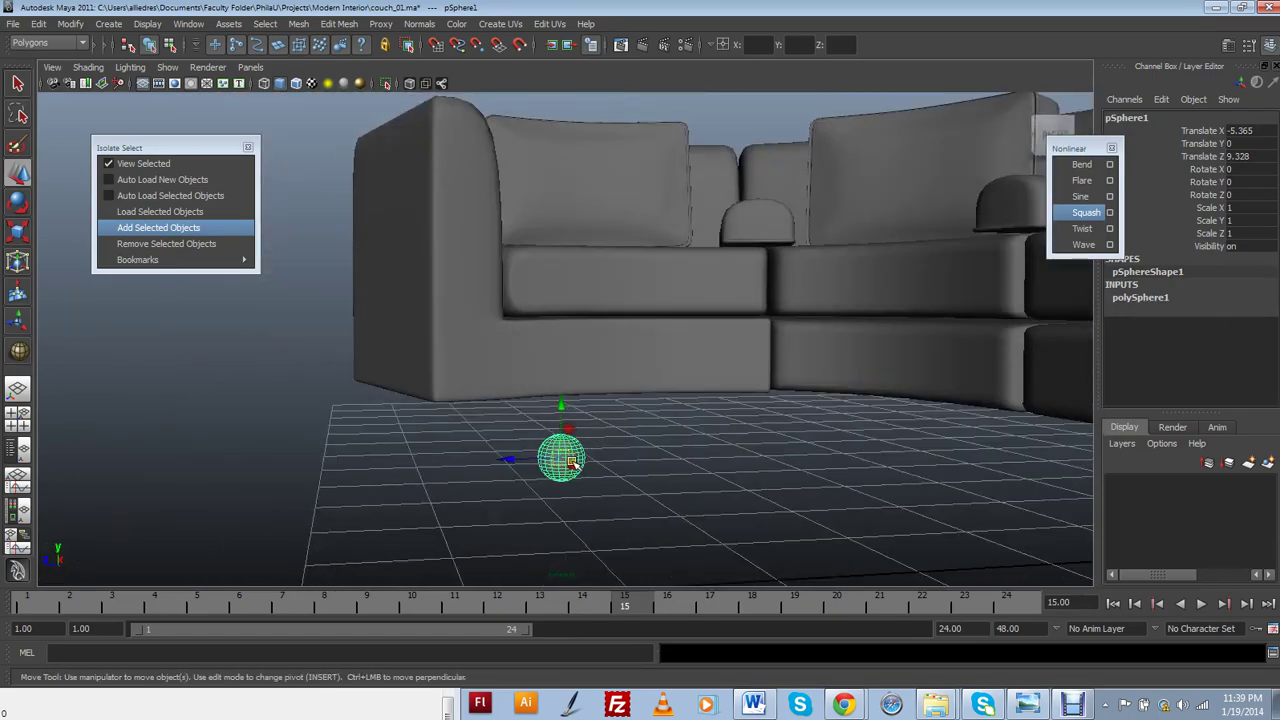
{"action": "middle_click_drag", "start_coordinate": [577, 460], "coordinate": [623, 331], "text": "alt"}
{"action": "scroll", "coordinate": [623, 331], "scroll_direction": "up", "scroll_amount": 5}
{"action": "left_click_drag", "start_coordinate": [623, 331], "coordinate": [619, 301], "text": "alt"}
{"action": "middle_click_drag", "start_coordinate": [678, 352], "coordinate": [555, 321], "text": "alt"}
{"action": "mouse_move", "coordinate": [557, 322]}
{"action": "left_mouse_down", "text": "alt"}
{"action": "mouse_move", "coordinate": [531, 334]}
{"action": "mouse_move", "coordinate": [531, 443]}
{"action": "mouse_move", "coordinate": [545, 338]}
{"action": "mouse_move", "coordinate": [574, 313]}
{"action": "left_mouse_up", "text": "alt"}
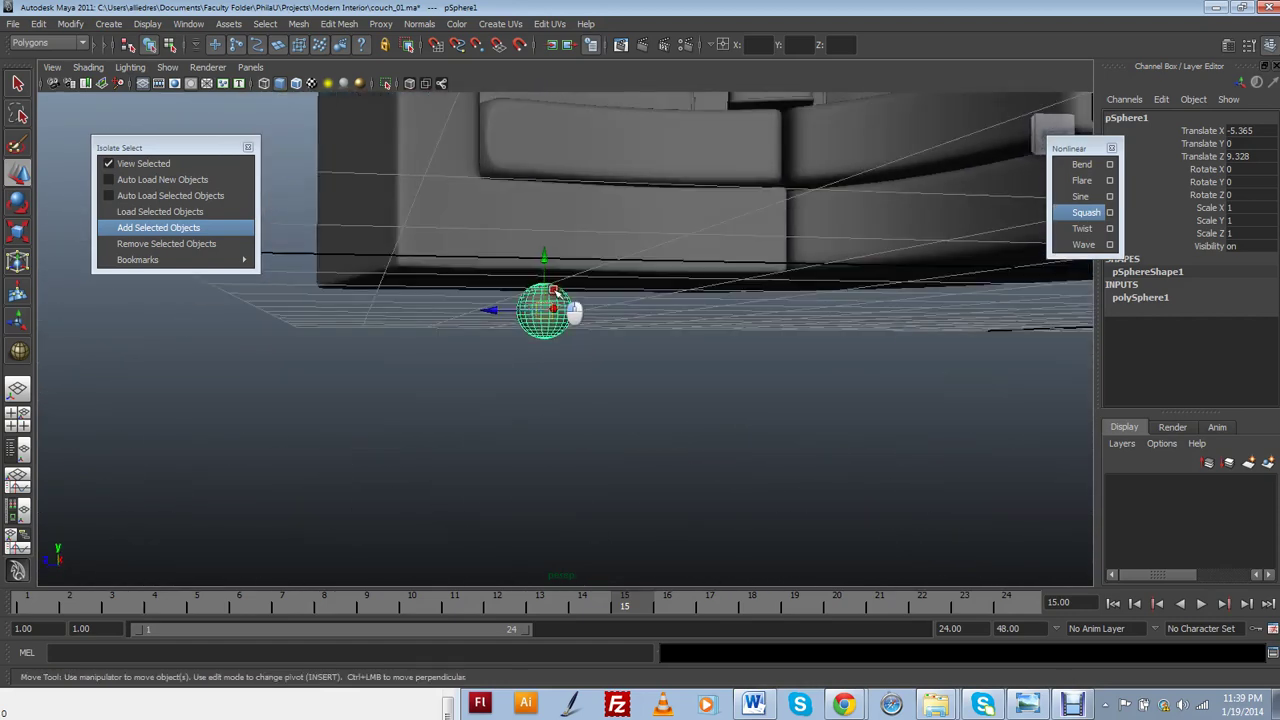
{"action": "left_click", "coordinate": [1140, 297]}
{"action": "left_click", "coordinate": [1210, 310]}
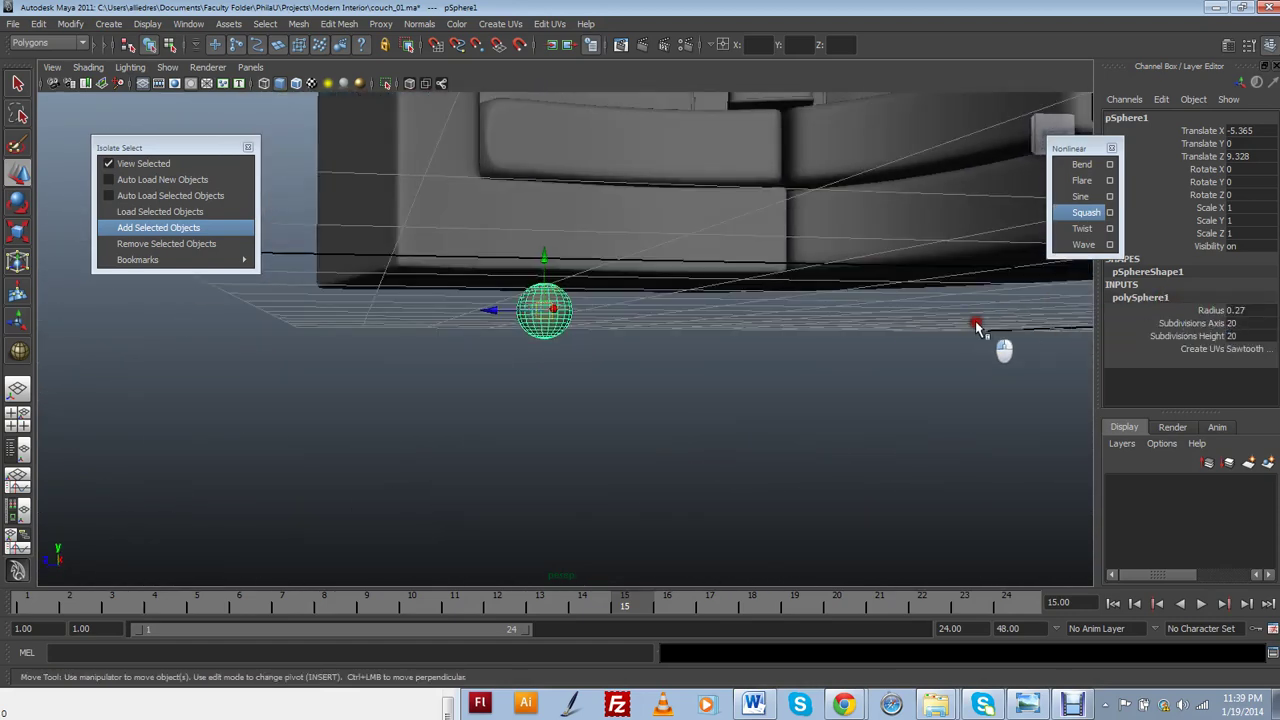
{"action": "middle_click_drag", "start_coordinate": [1000, 349], "coordinate": [976, 320]}
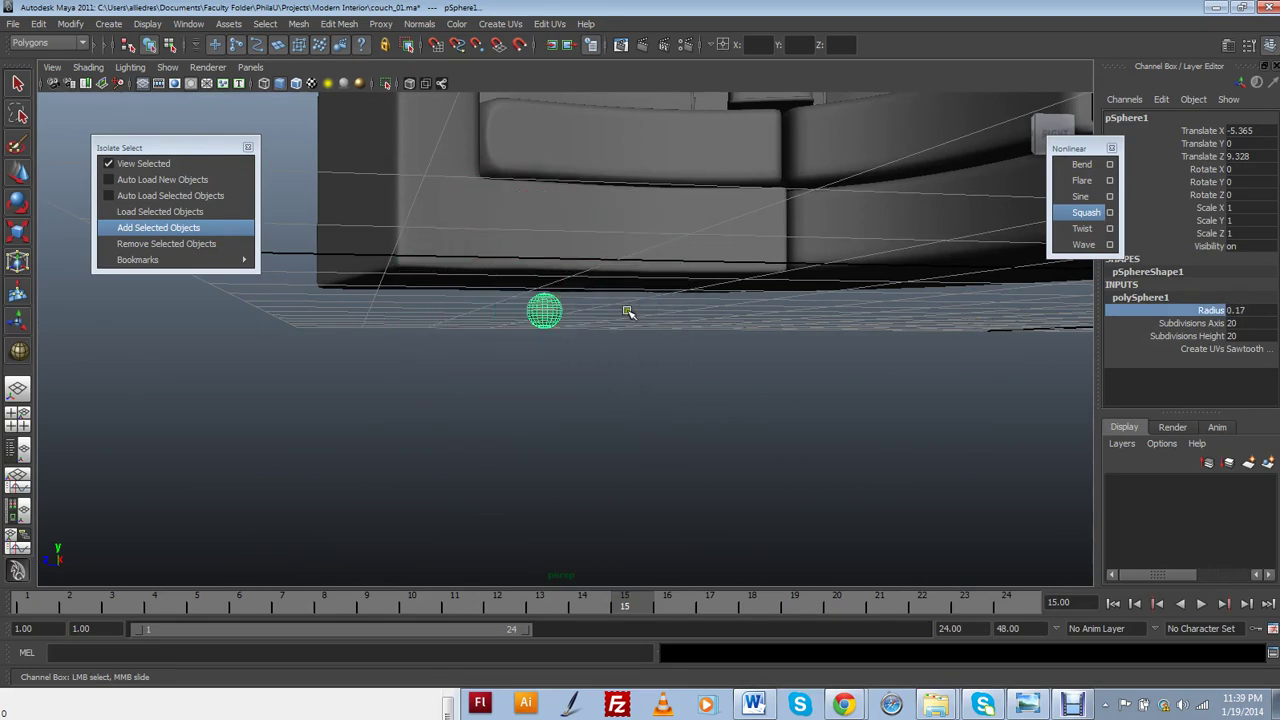
Compare the small sphere with the whole couch, deselect it, and reselect and frame it in the perspective view
{"action": "left_click_drag", "start_coordinate": [627, 312], "coordinate": [518, 378], "text": "alt"}
{"action": "scroll", "coordinate": [583, 370], "scroll_direction": "down", "scroll_amount": 5}
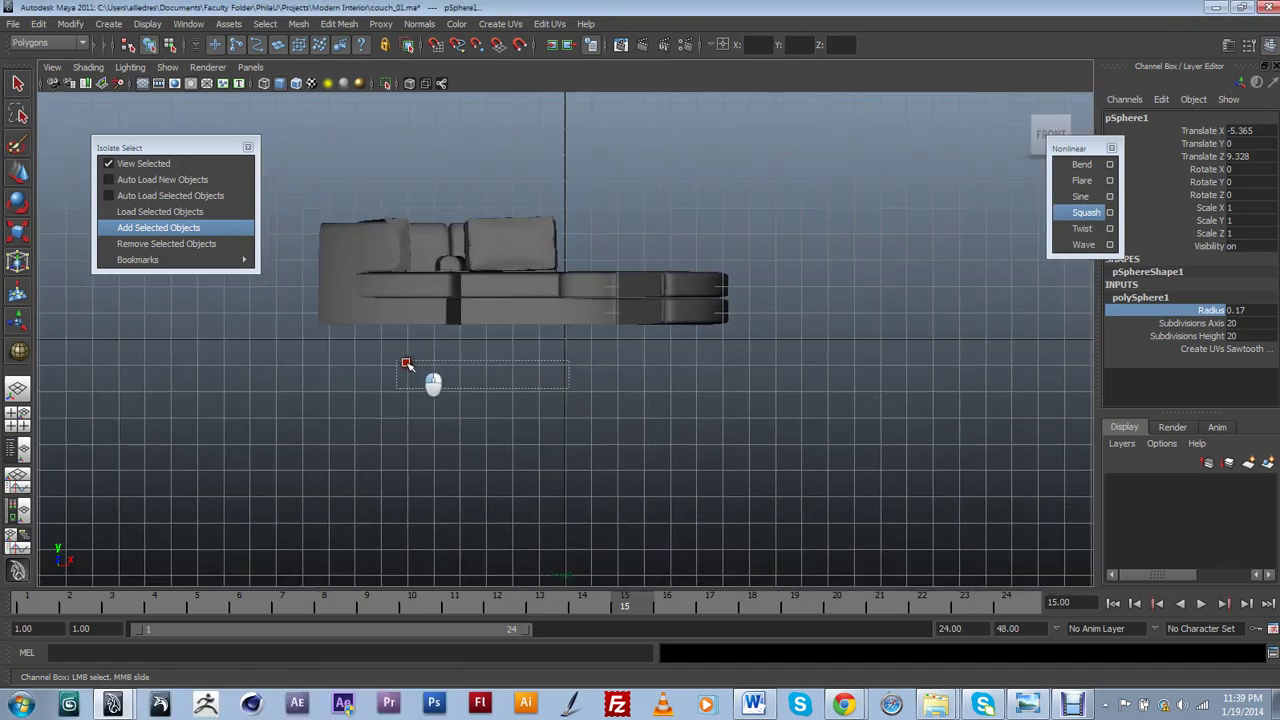
{"action": "left_click", "coordinate": [350, 338]}
{"action": "left_click", "coordinate": [582, 377]}
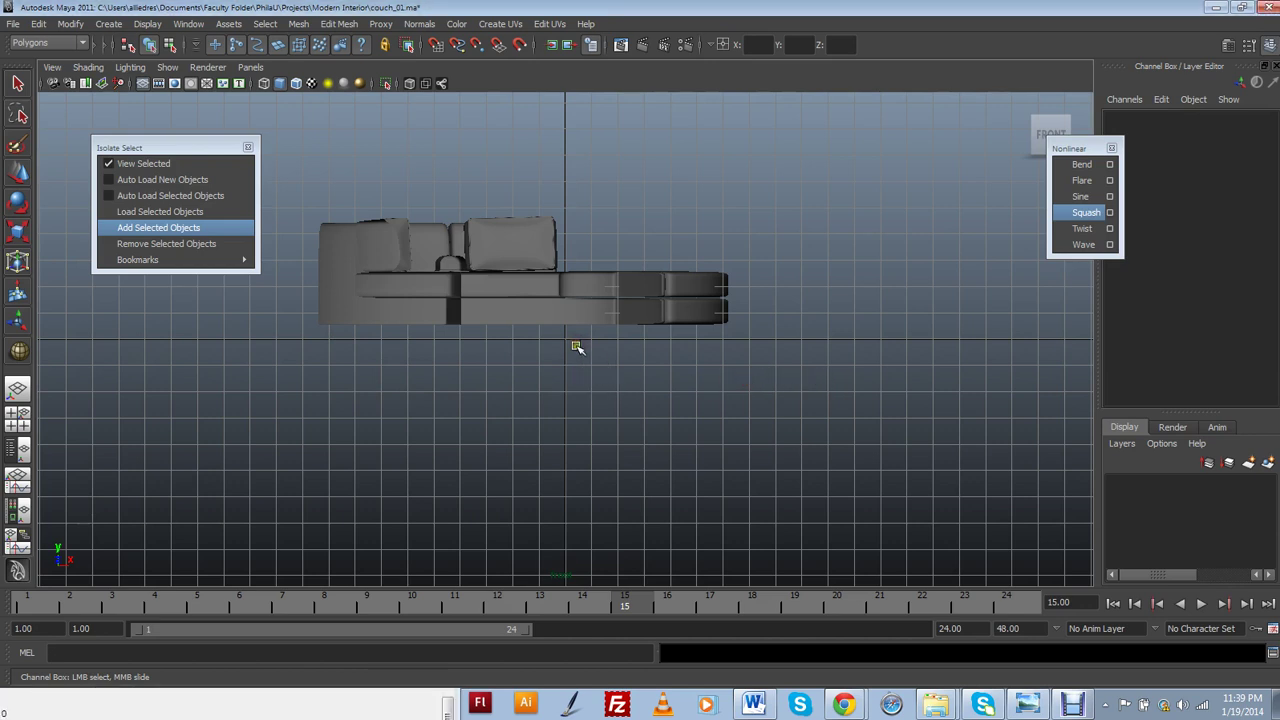
{"action": "key", "text": "space"}
{"action": "left_click", "coordinate": [576, 346]}
{"action": "left_click", "coordinate": [577, 362]}
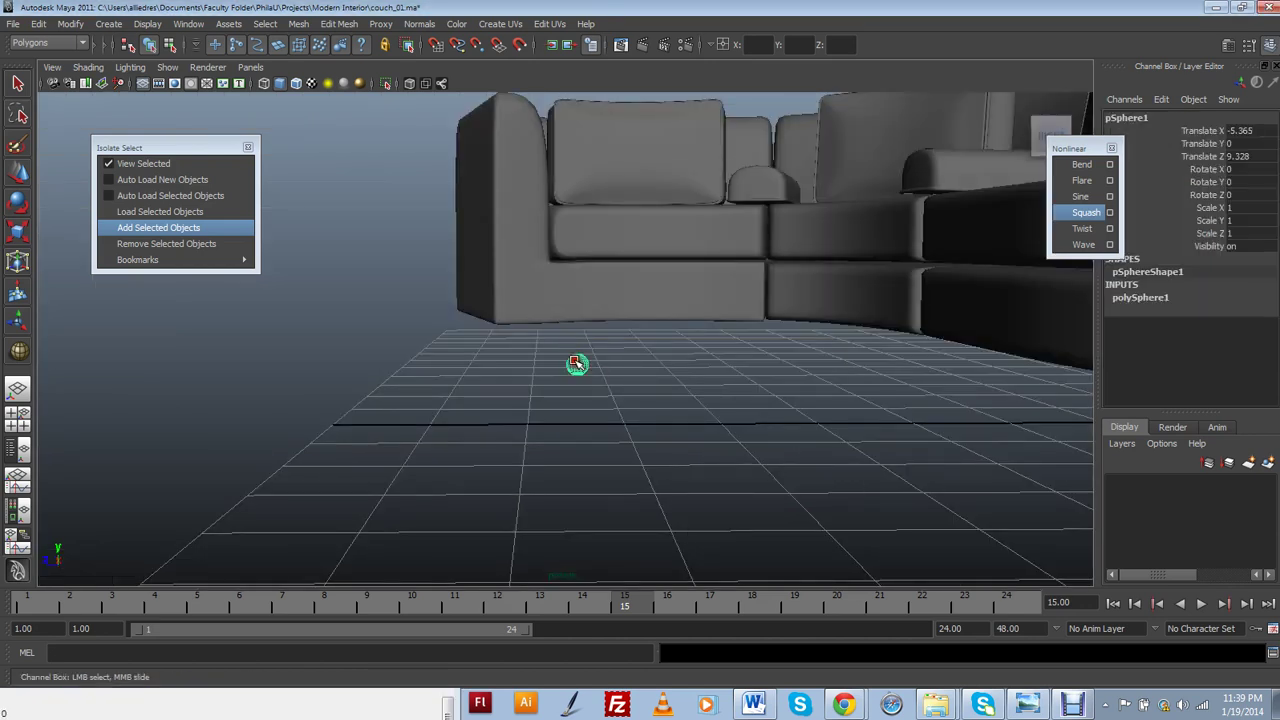
{"action": "scroll", "coordinate": [577, 364], "scroll_direction": "up", "scroll_amount": 1}
{"action": "key", "text": "f"}
{"action": "scroll", "coordinate": [577, 364], "scroll_direction": "down", "scroll_amount": 5}
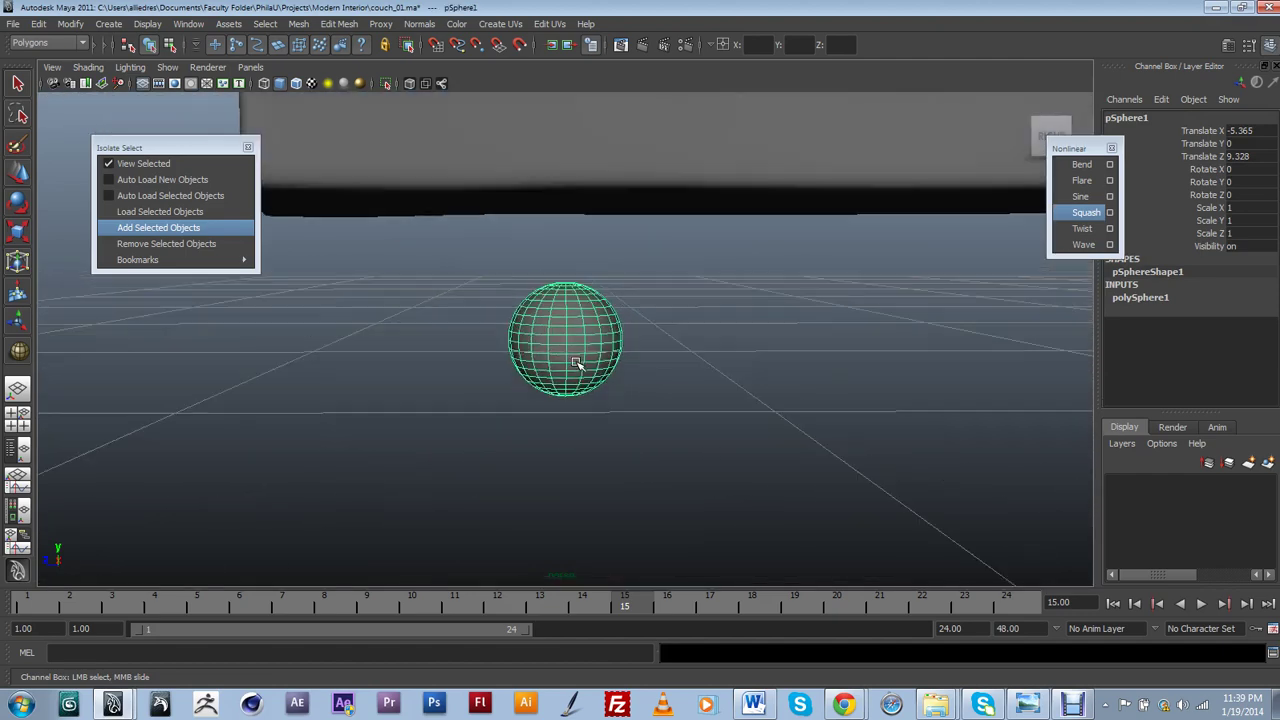
{"action": "left_click_drag", "start_coordinate": [577, 364], "coordinate": [621, 383], "text": "alt"}
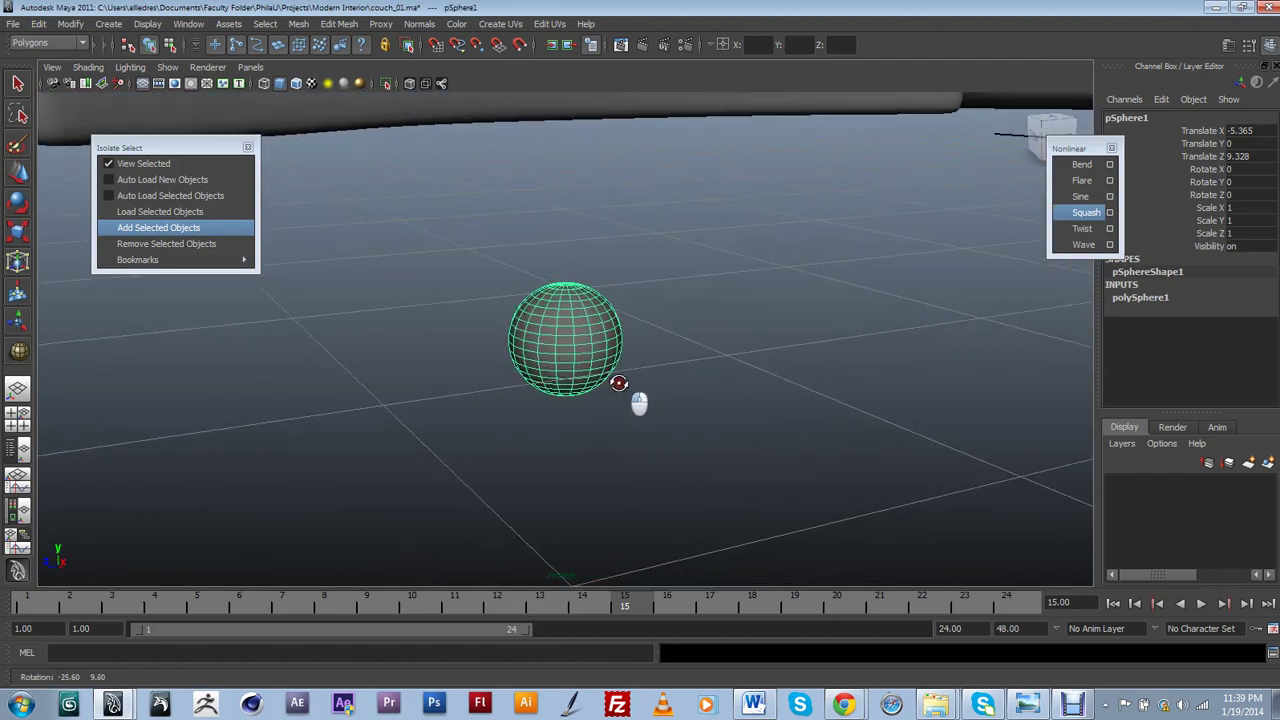
Switch to the reference photo in Windows Photo Viewer, examine the metal leg's shape, and minimize the viewer
{"action": "left_click", "coordinate": [1027, 704]}
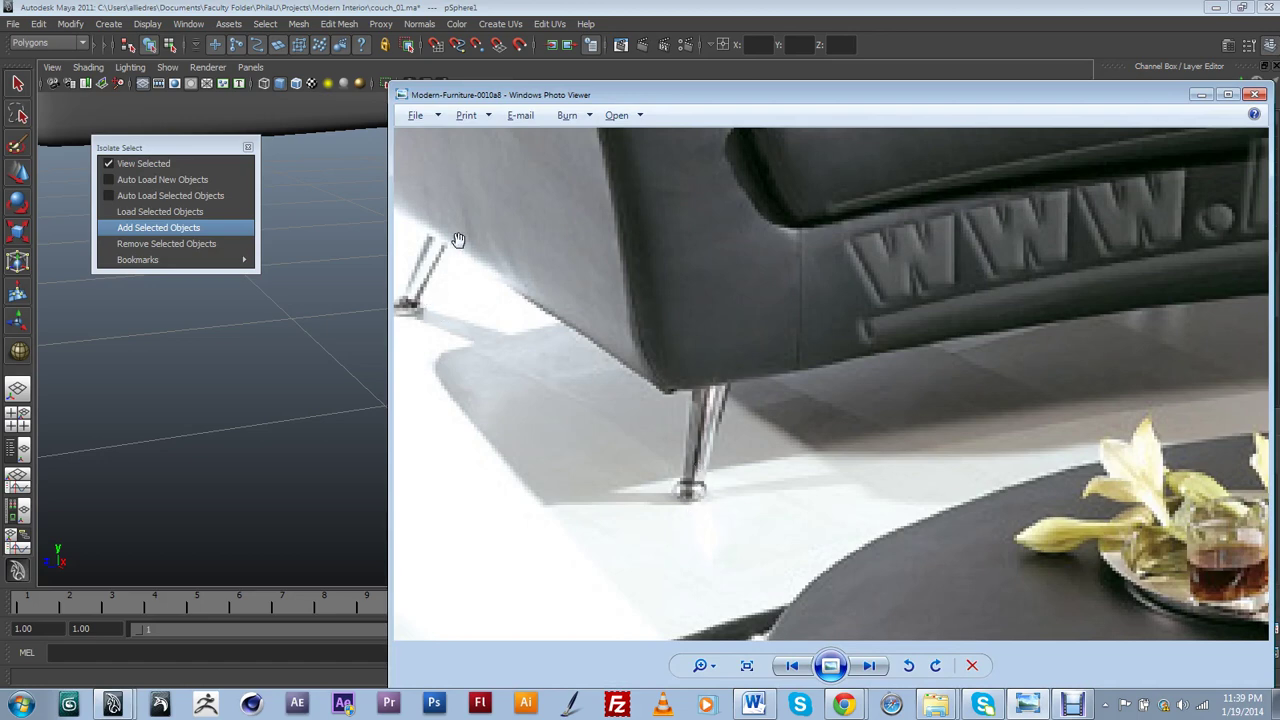
{"action": "left_click", "coordinate": [1199, 100]}
{"action": "left_click_drag", "start_coordinate": [700, 366], "coordinate": [614, 350], "text": "alt"}
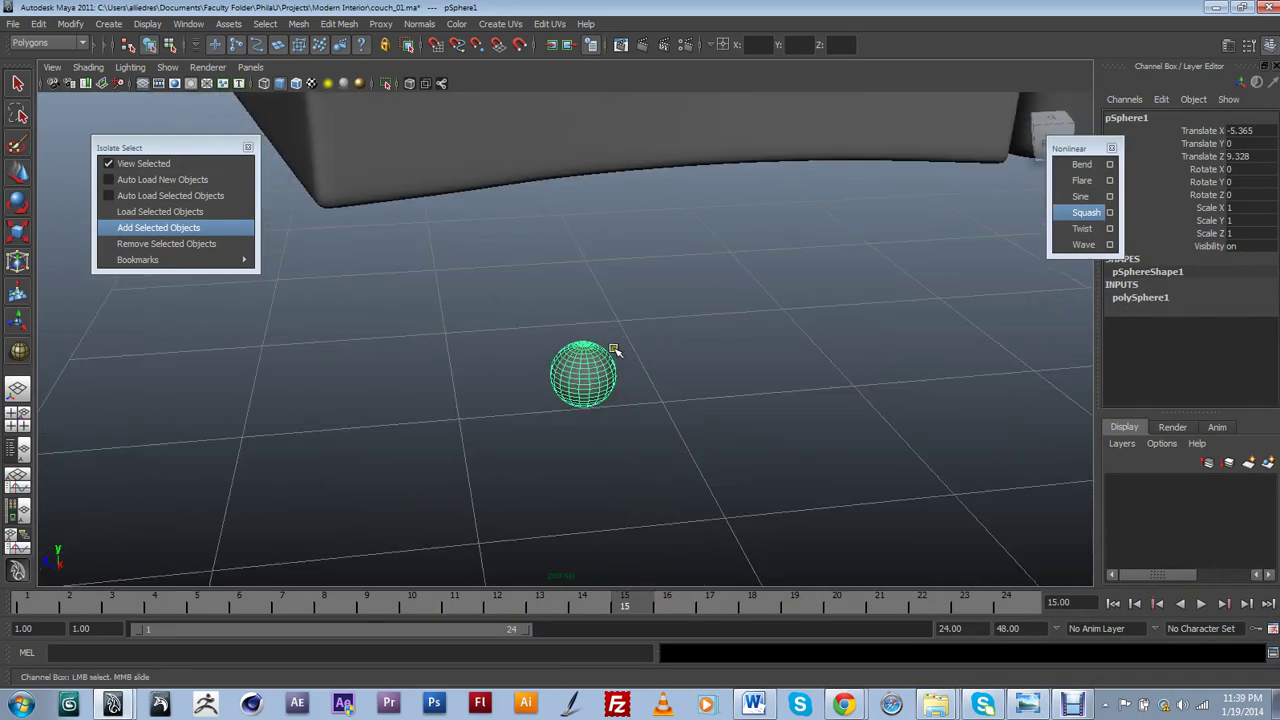
Draw a polygon cylinder with a radius of about 0.09 and a height of about 0.79 on the grid beside the sphere
{"action": "right_click", "coordinate": [682, 423]}
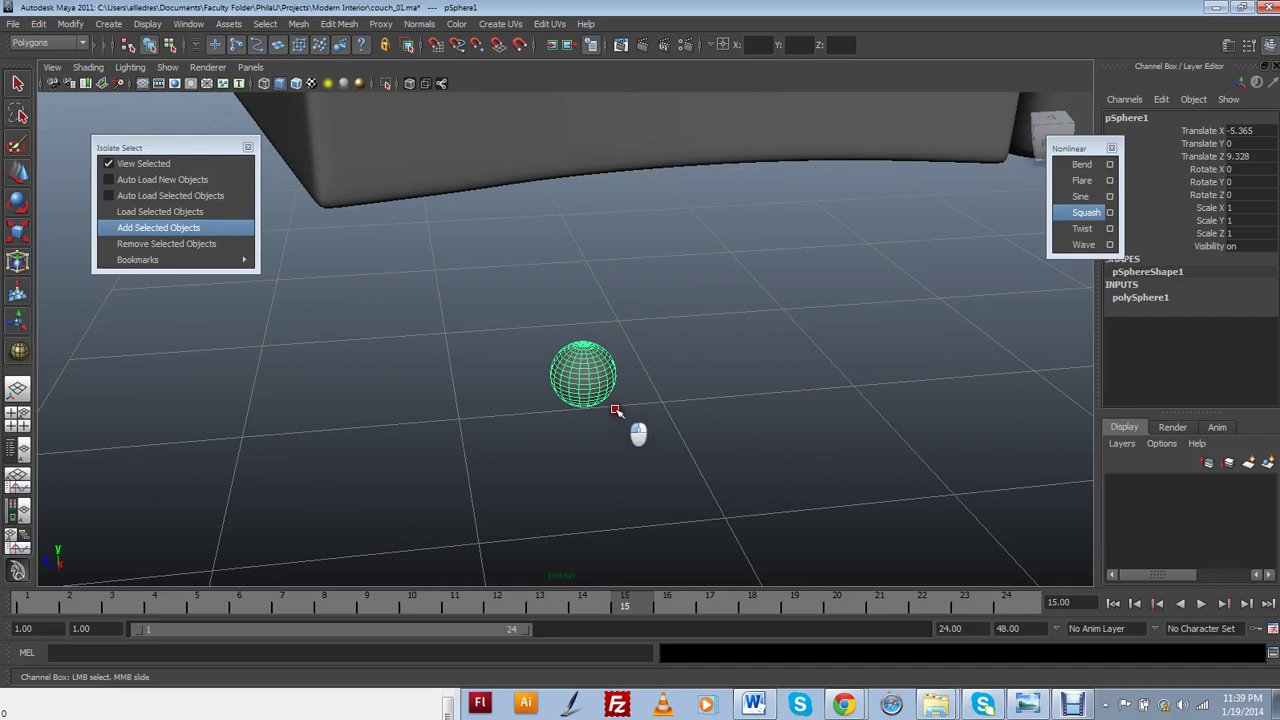
{"action": "right_click_drag", "start_coordinate": [605, 409], "coordinate": [648, 388], "text": "shift"}
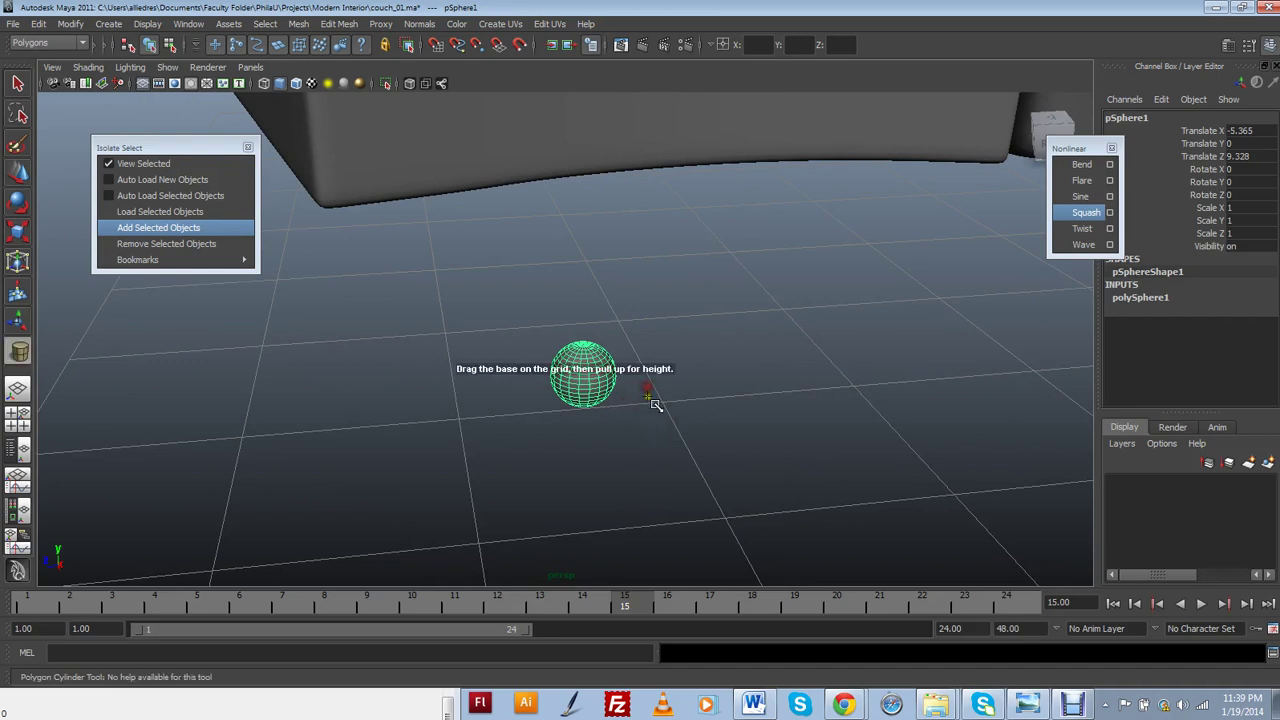
{"action": "left_click_drag", "start_coordinate": [648, 398], "coordinate": [669, 408]}
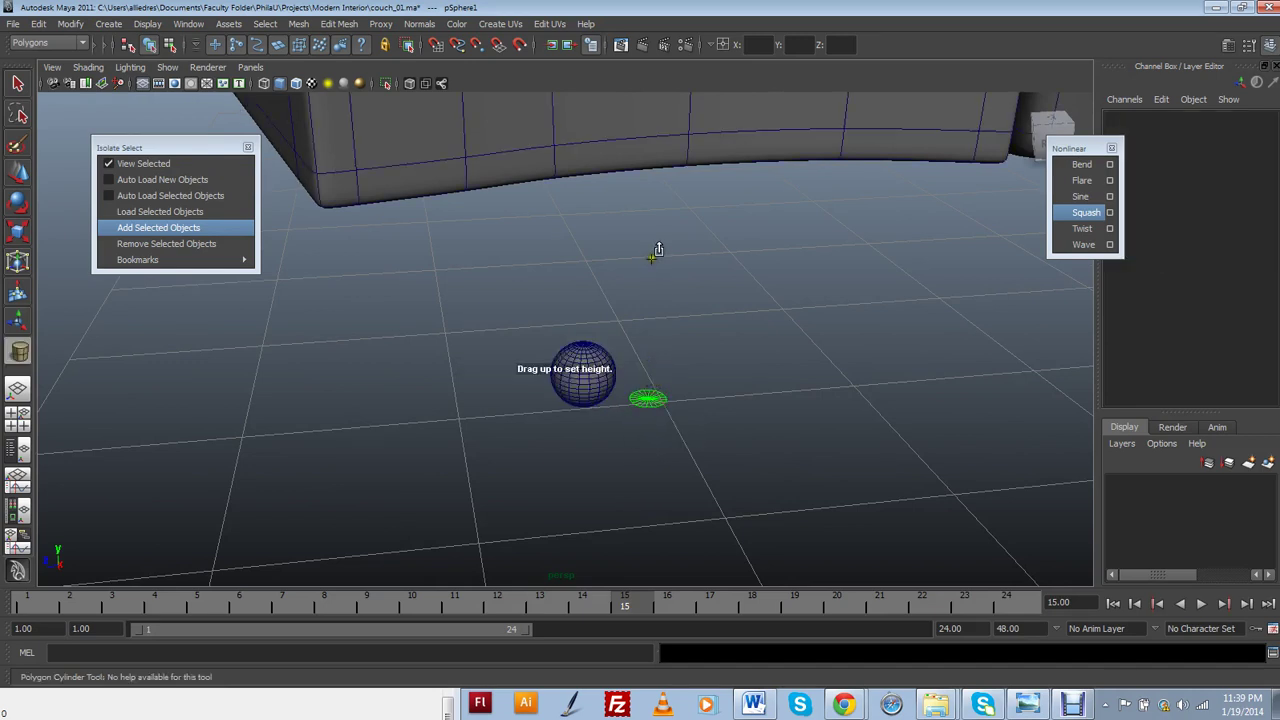
{"action": "mouse_move", "coordinate": [657, 250]}
{"action": "left_mouse_down"}
{"action": "mouse_move", "coordinate": [651, 284]}
{"action": "mouse_move", "coordinate": [656, 244]}
{"action": "left_mouse_up"}
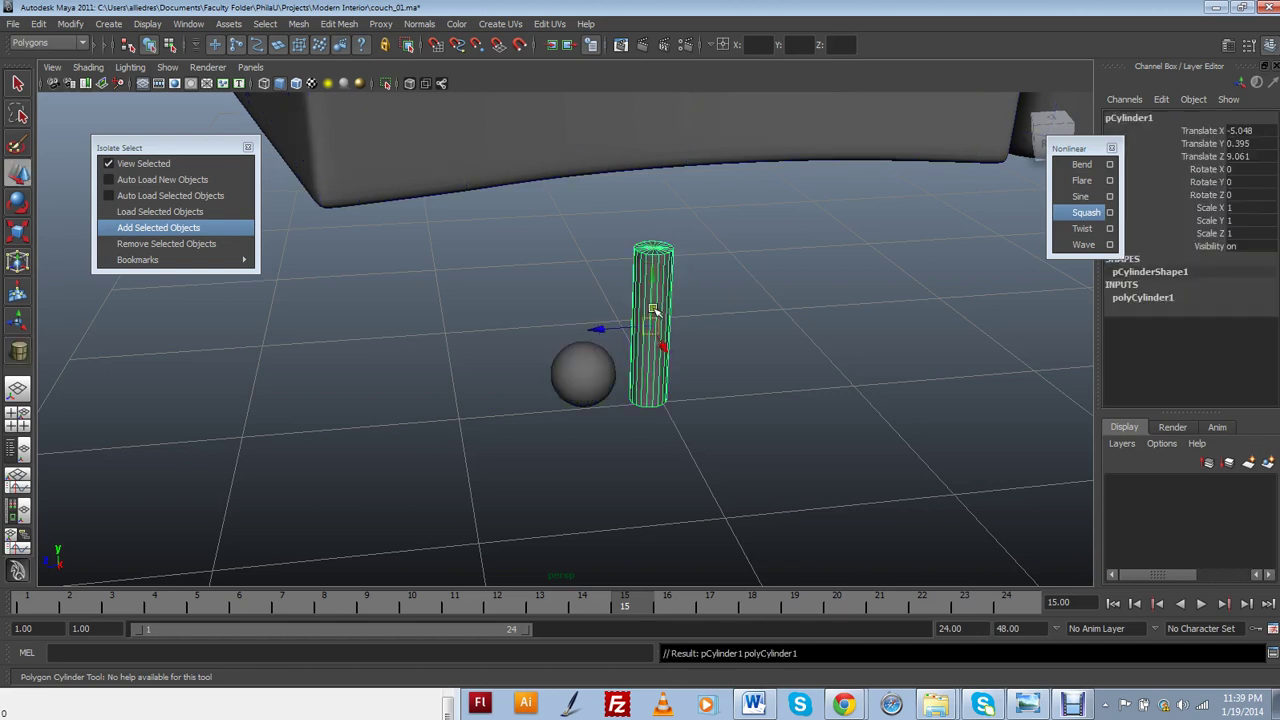
Move the cylinder over so its base overlaps the sphere, and open the cylinder's creation settings
{"action": "left_click_drag", "start_coordinate": [659, 375], "coordinate": [641, 333], "text": "alt"}
{"action": "left_click_drag", "start_coordinate": [680, 440], "coordinate": [656, 375], "text": "alt"}
{"action": "scroll", "coordinate": [611, 389], "scroll_direction": "up", "scroll_amount": 5}
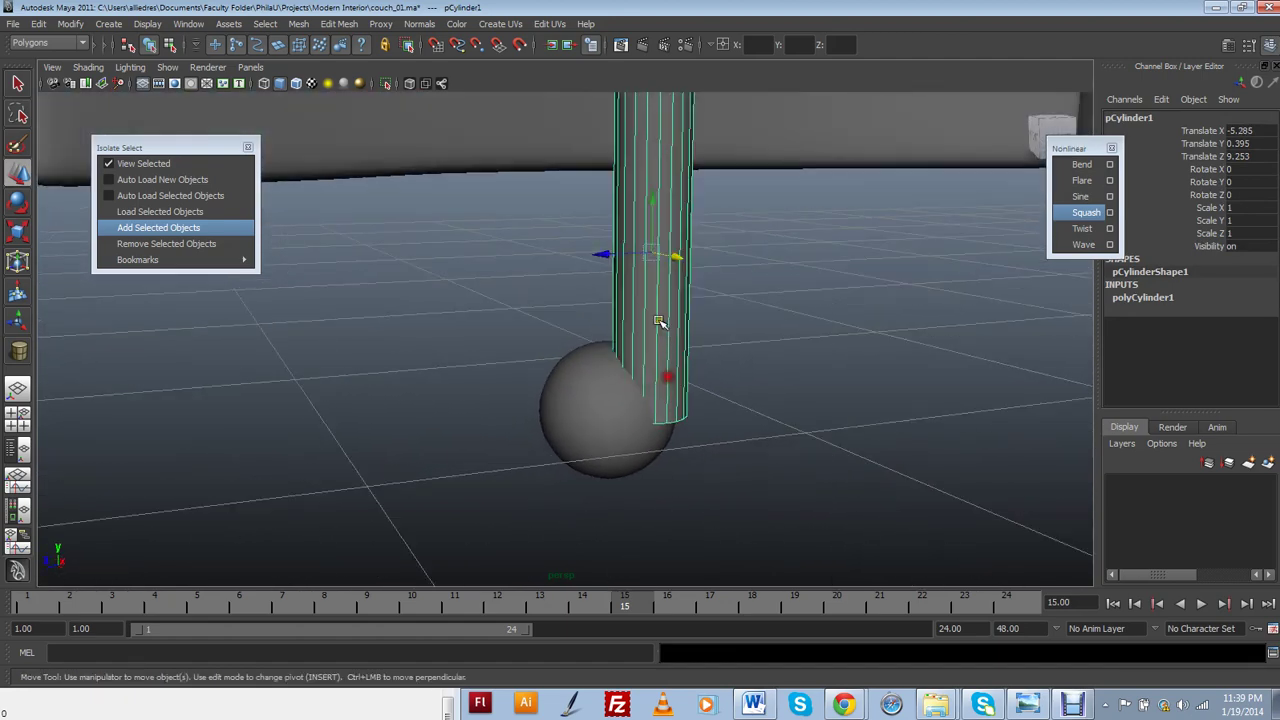
{"action": "left_click_drag", "start_coordinate": [640, 256], "coordinate": [655, 302]}
{"action": "left_click", "coordinate": [1140, 297]}
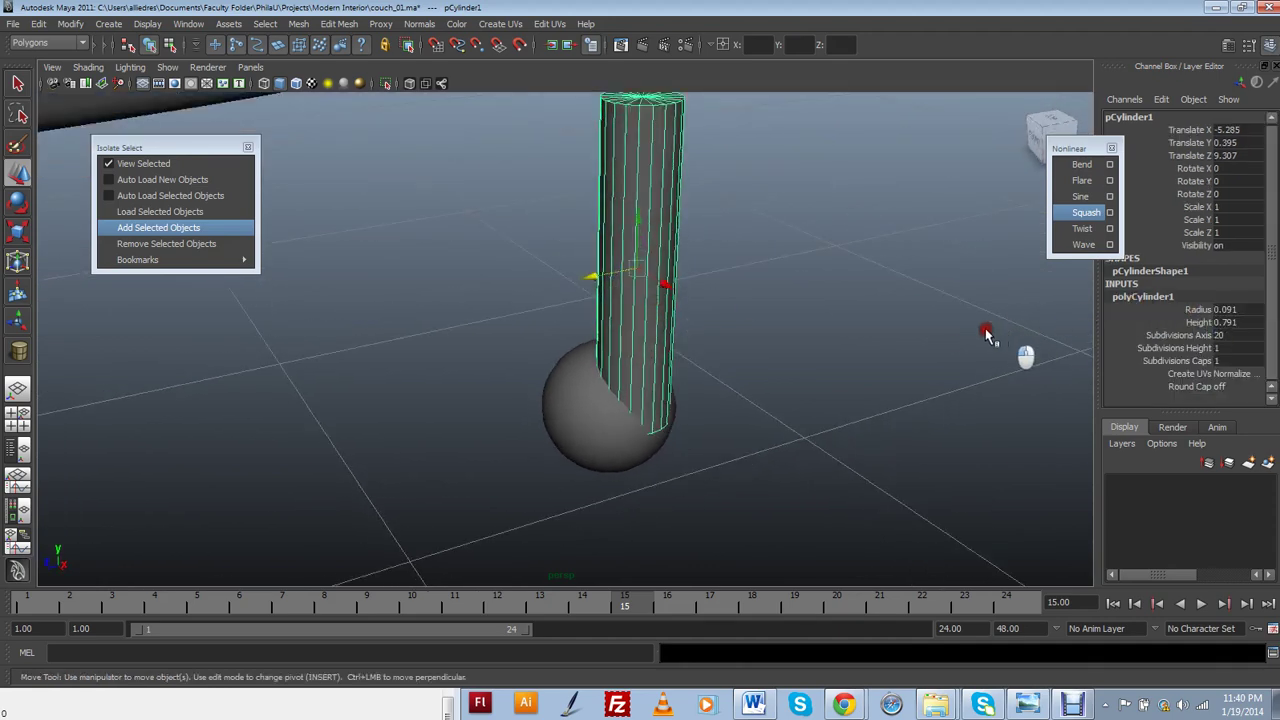
{"action": "left_click", "coordinate": [1180, 309]}
{"action": "middle_click_drag", "start_coordinate": [805, 312], "coordinate": [800, 309]}
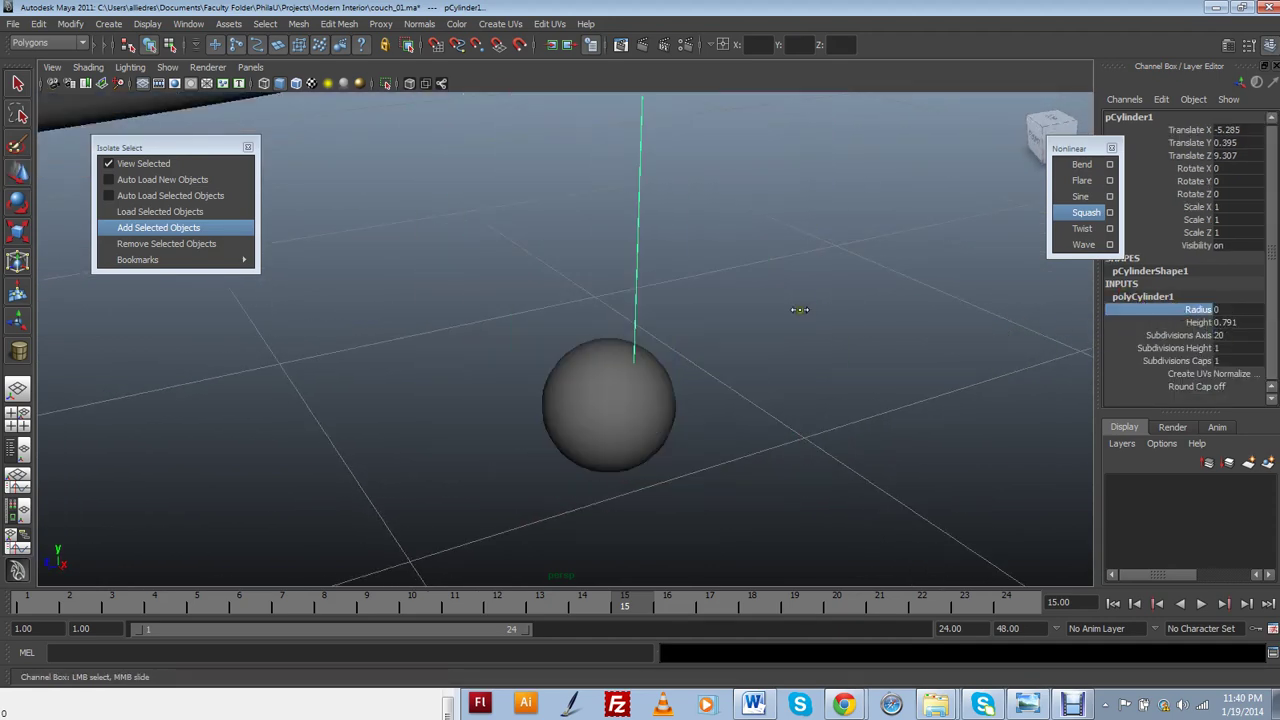
{"action": "key", "text": "ctrl+z"}
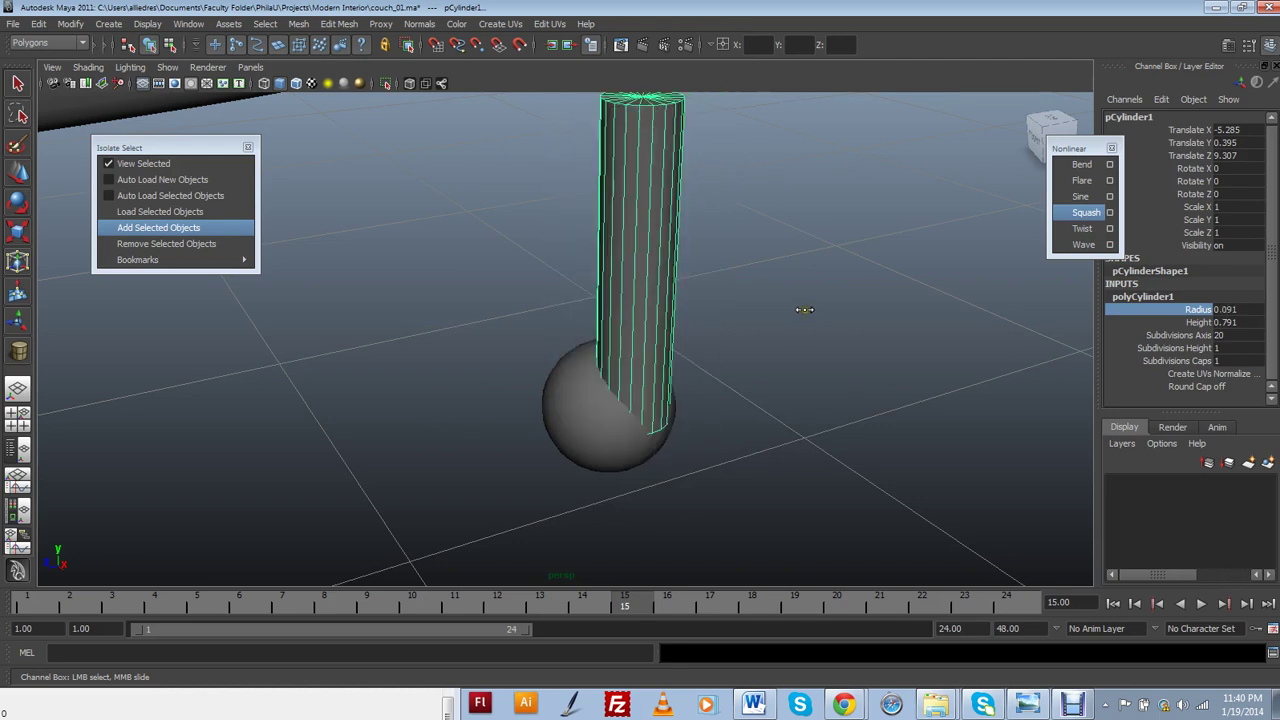
Set the cylinder's radius to 0.07 and its cap subdivisions to 0
{"action": "left_click", "coordinate": [1228, 310]}
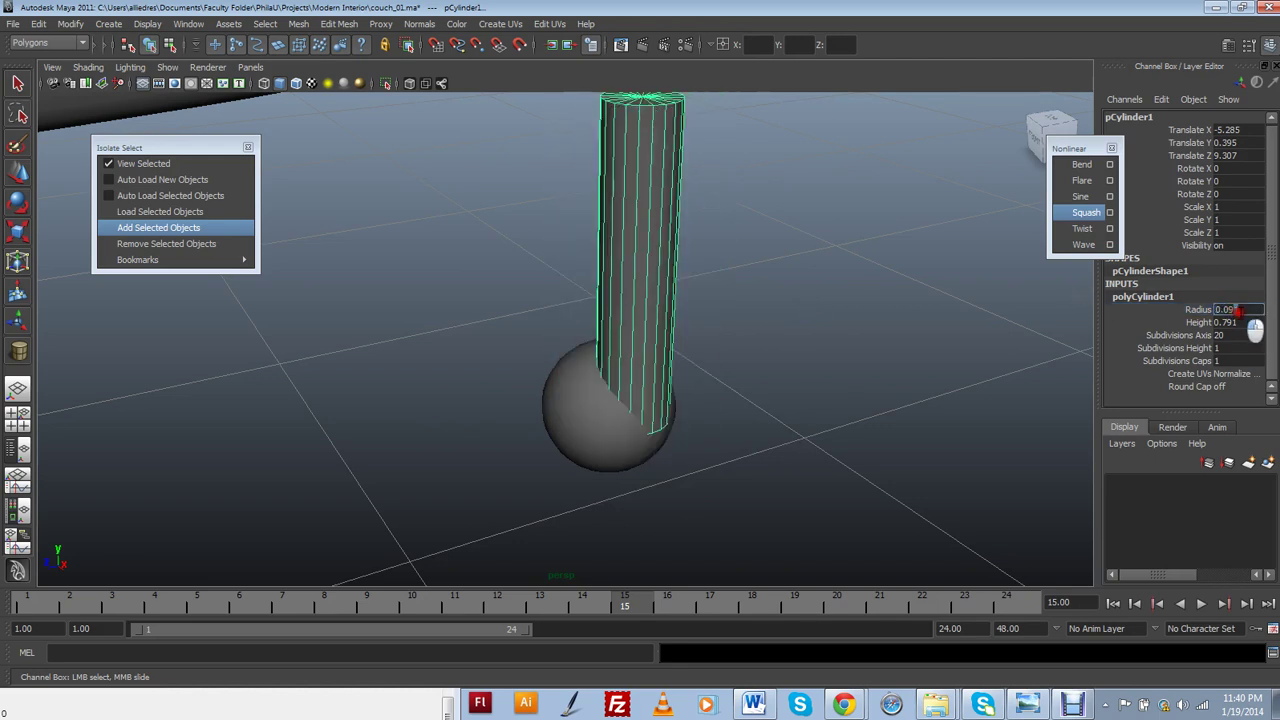
{"action": "left_click_drag", "start_coordinate": [1229, 310], "coordinate": [1242, 313]}
{"action": "type", "text": "0.07"}
{"action": "key", "text": "Return"}
{"action": "left_click_drag", "start_coordinate": [547, 330], "coordinate": [815, 367], "text": "alt"}
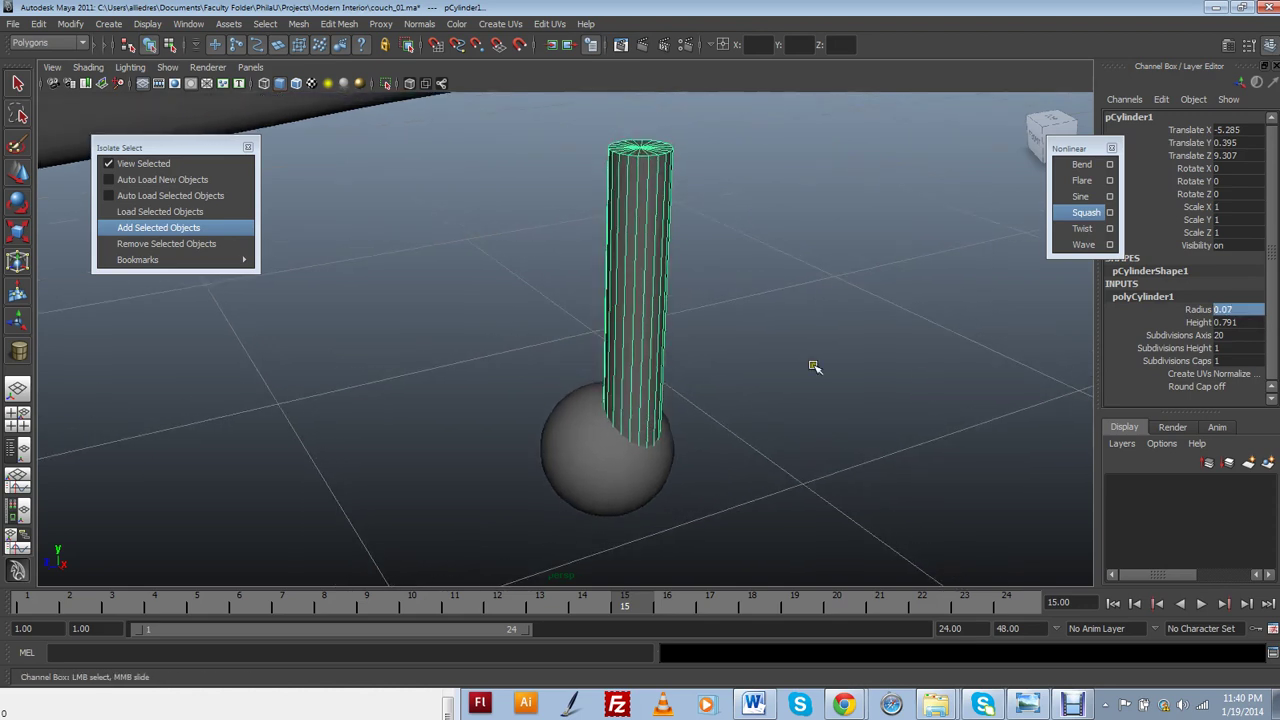
{"action": "left_click", "coordinate": [1190, 361]}
{"action": "middle_click_drag", "start_coordinate": [1020, 363], "coordinate": [909, 360]}
Scale the cylinder's top face up uniformly to about twice its width so the leg tapers down toward the sphere
{"action": "left_click_drag", "start_coordinate": [909, 360], "coordinate": [660, 248], "text": "alt"}
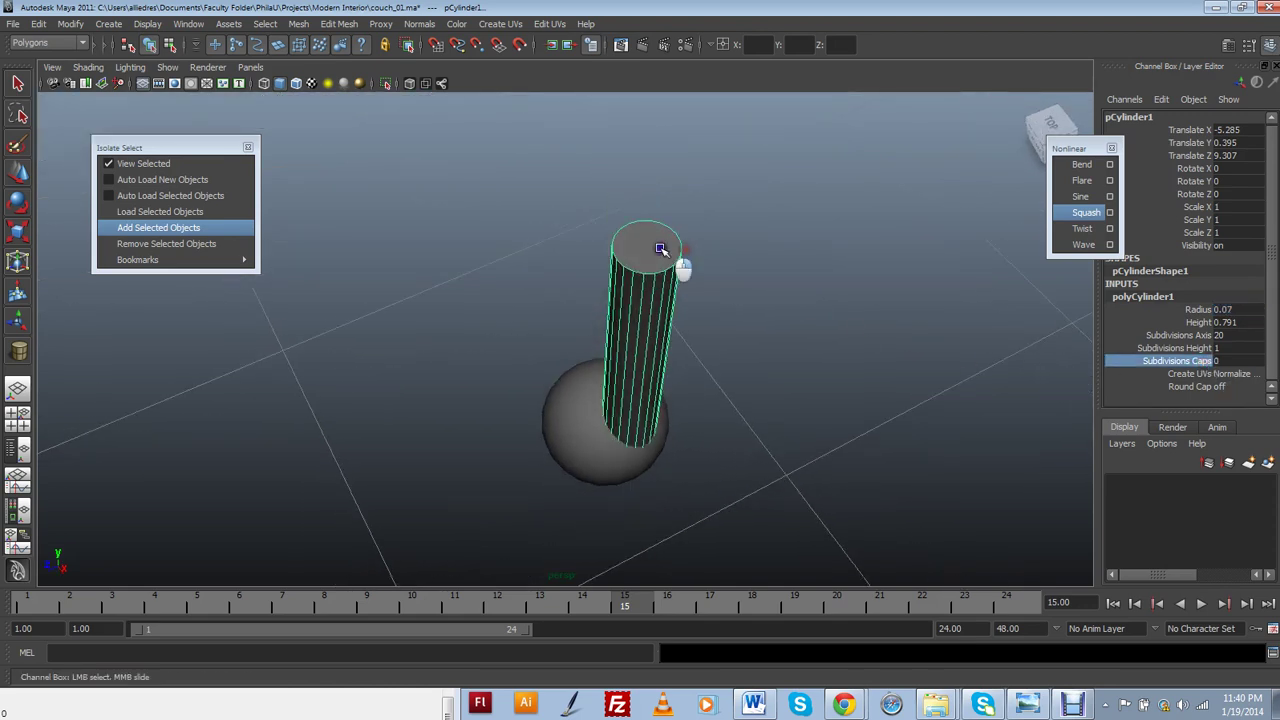
{"action": "key", "text": "F11"}
{"action": "left_click", "coordinate": [648, 252]}
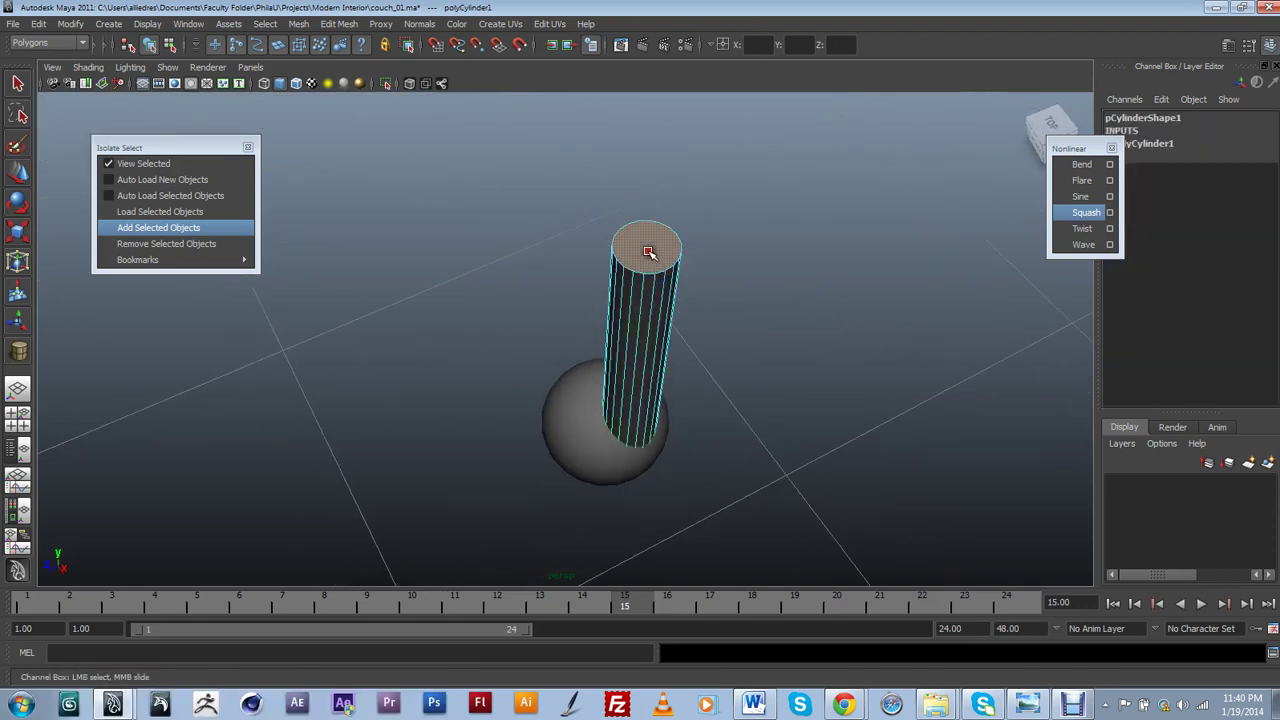
{"action": "key", "text": "r"}
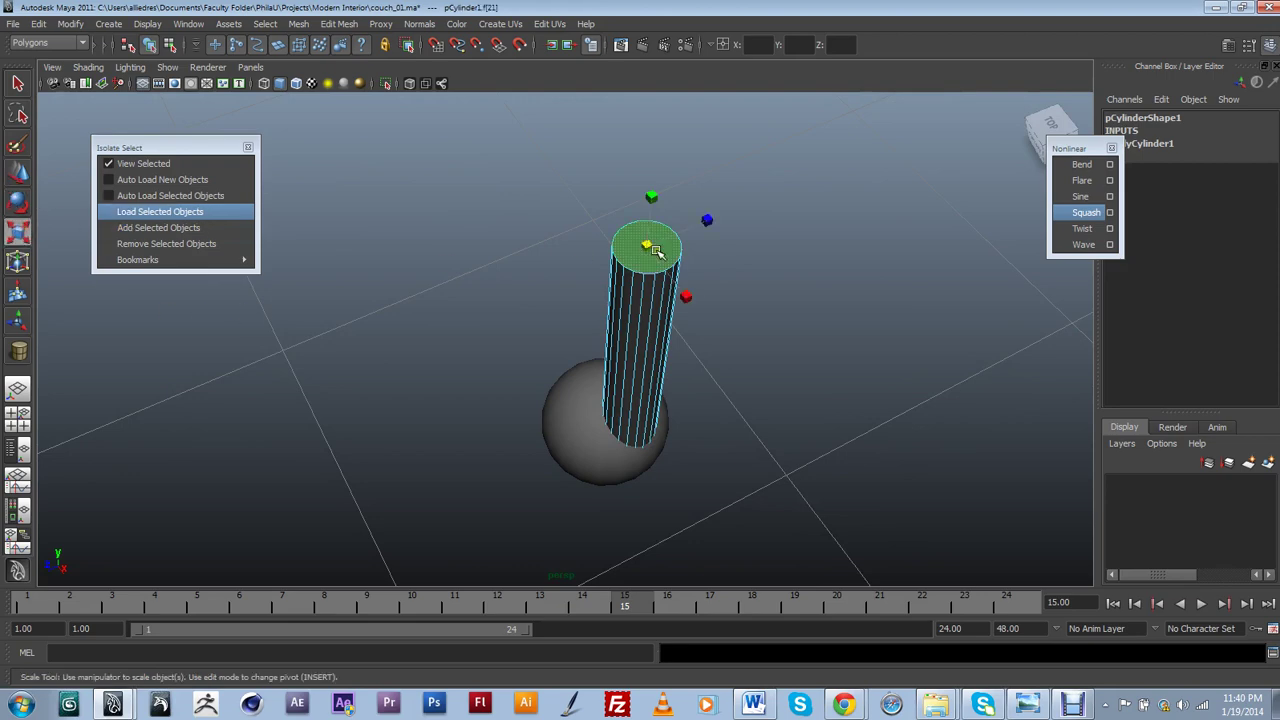
{"action": "left_click_drag", "start_coordinate": [650, 250], "coordinate": [686, 170]}
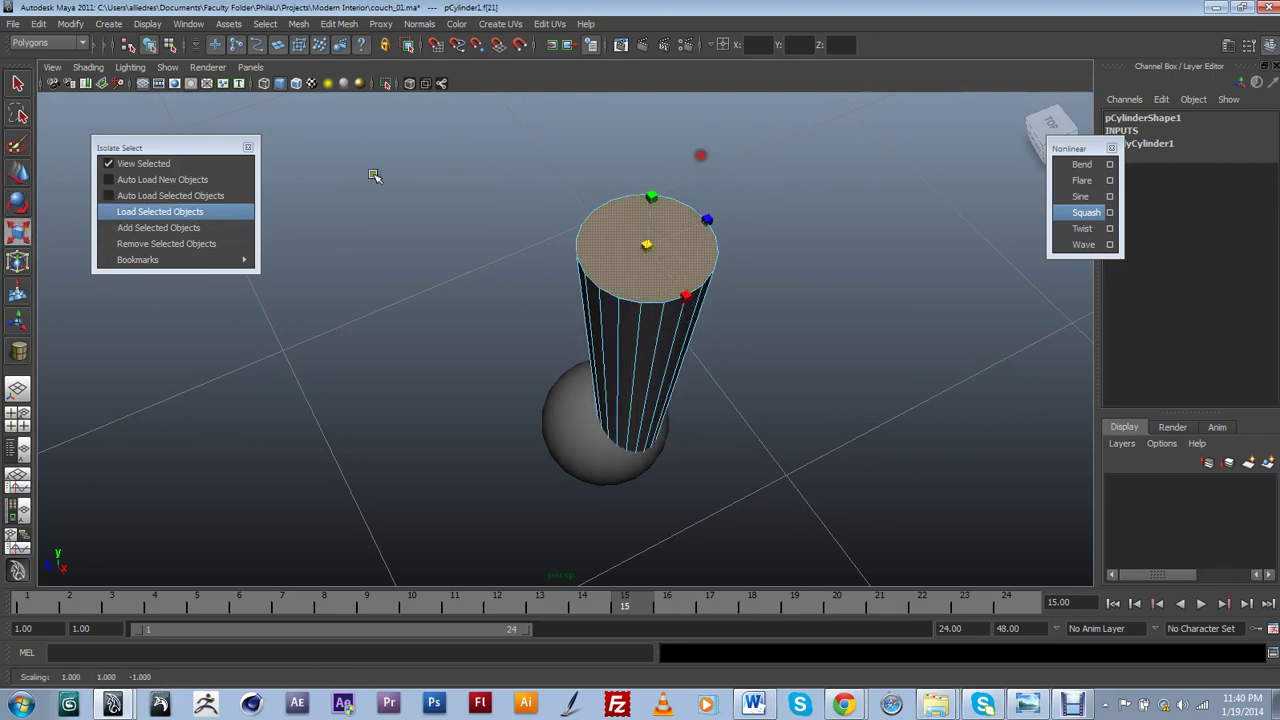
Return to object mode, select the tapered cylinder, and move its pivot down to its base inside the sphere
{"action": "key", "text": "w"}
{"action": "left_click_drag", "start_coordinate": [489, 362], "coordinate": [514, 220], "text": "alt"}
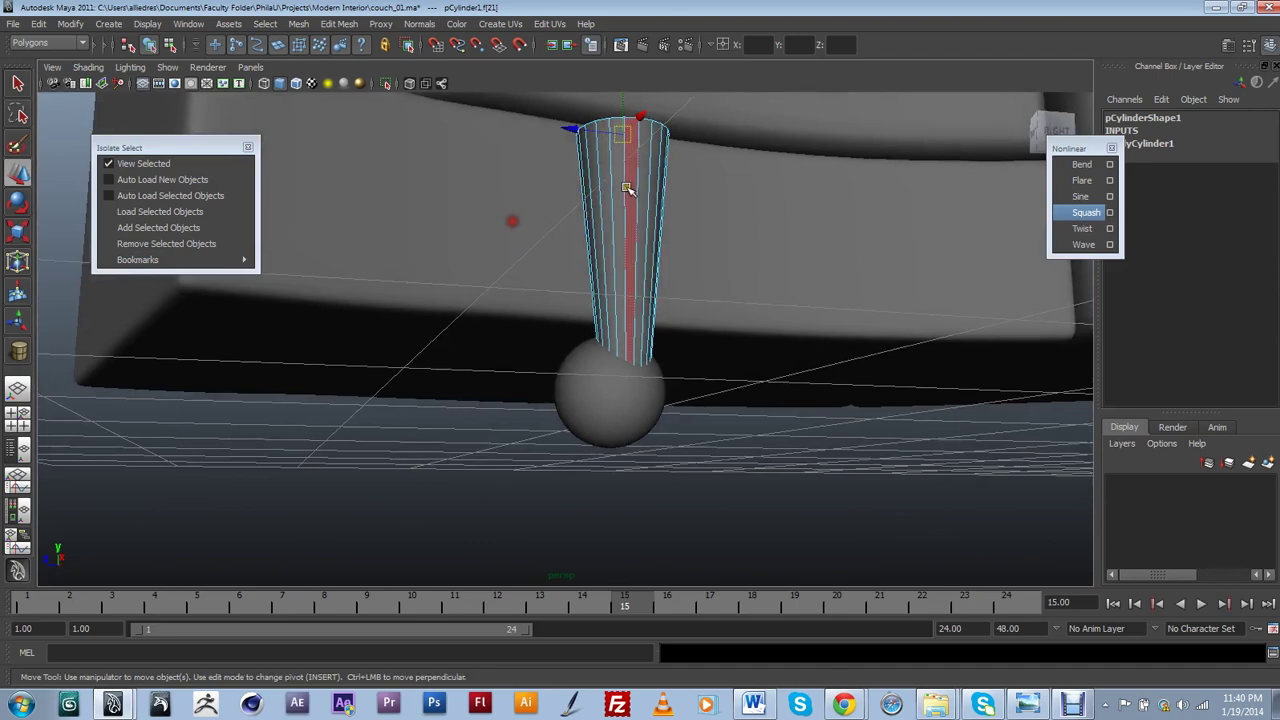
{"action": "right_click_drag", "start_coordinate": [629, 187], "coordinate": [663, 168]}
{"action": "left_click_drag", "start_coordinate": [644, 217], "coordinate": [635, 223], "text": "alt"}
{"action": "left_click", "coordinate": [621, 231]}
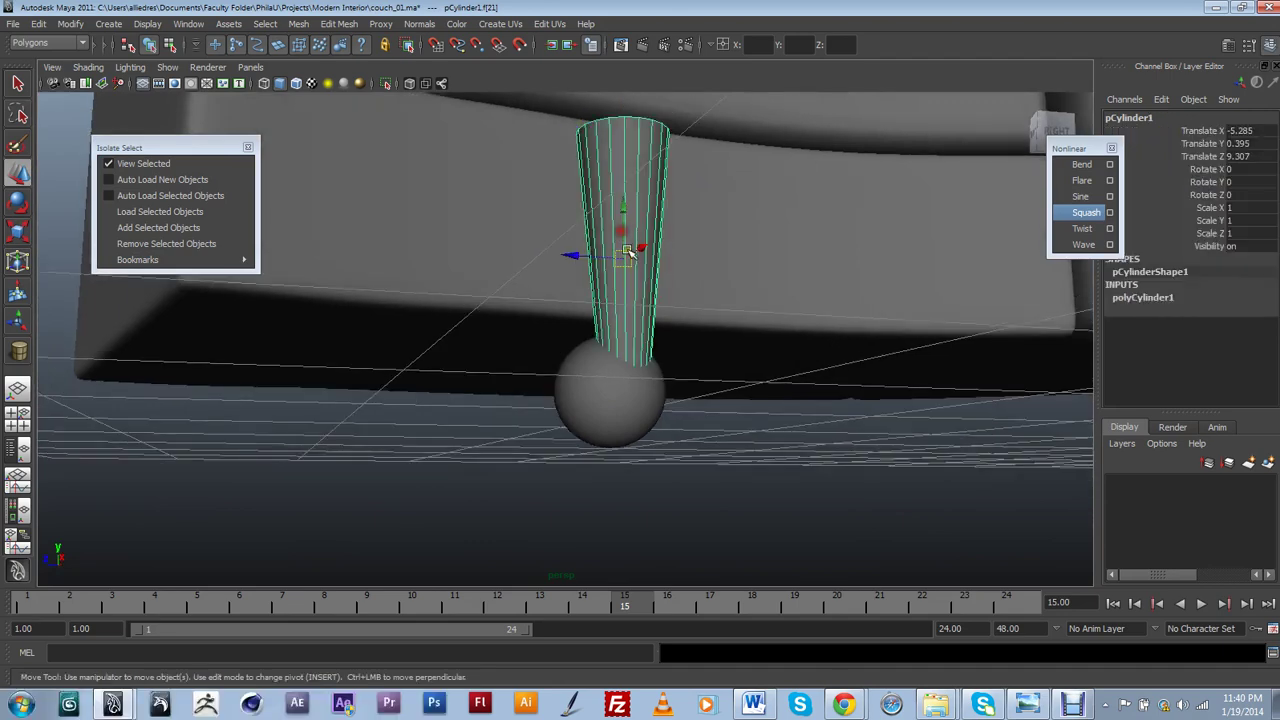
{"action": "left_click_drag", "start_coordinate": [637, 360], "coordinate": [659, 366], "text": "alt"}
{"action": "key", "text": "Insert"}
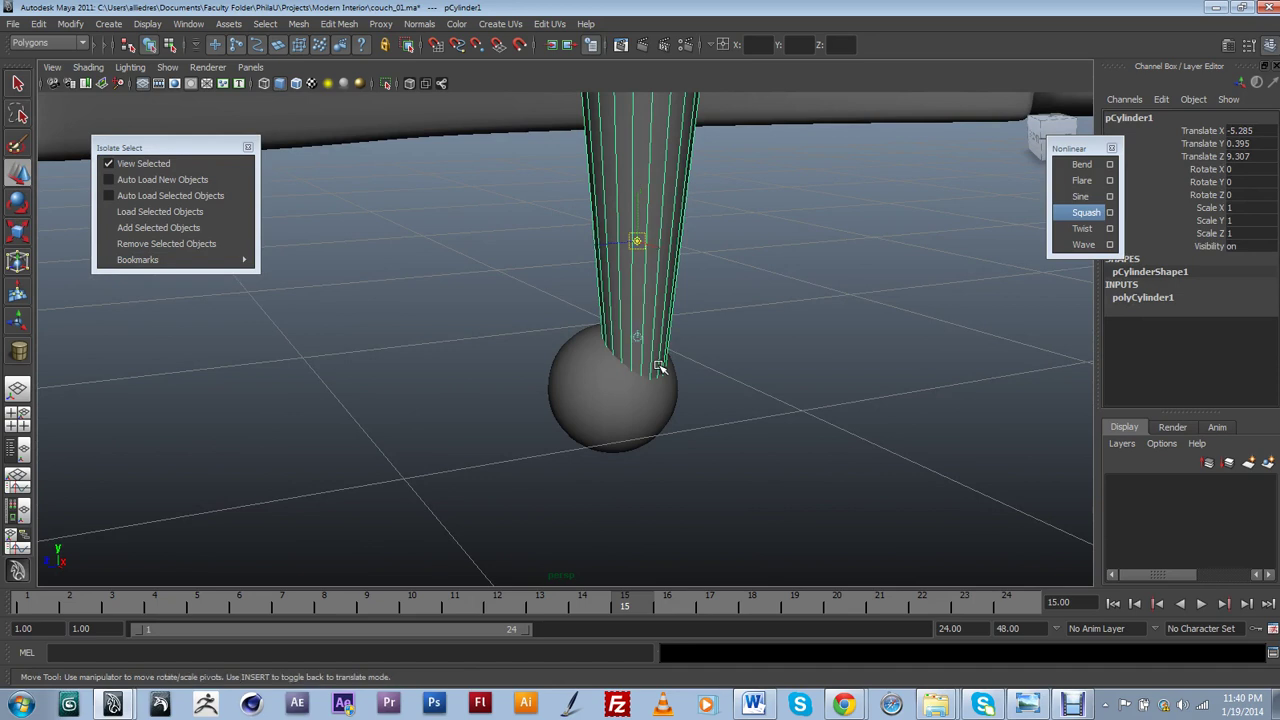
{"action": "middle_click_drag", "start_coordinate": [638, 214], "coordinate": [642, 350]}
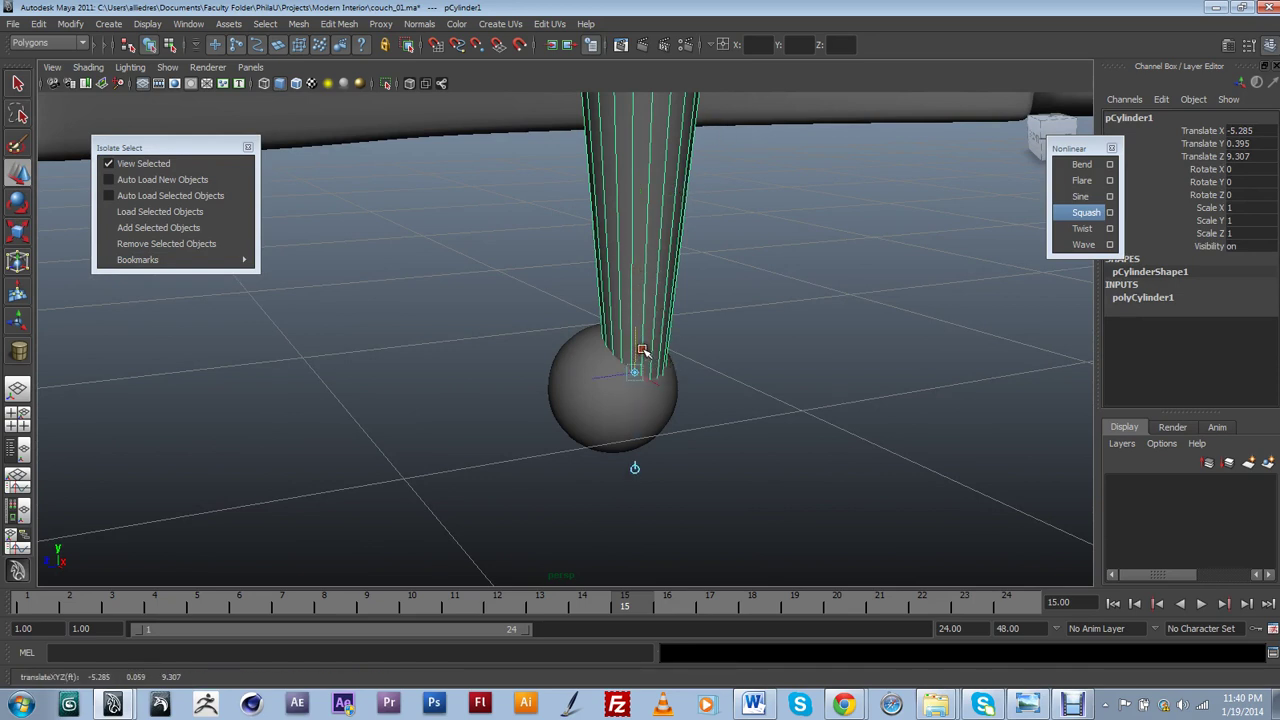
{"action": "key", "text": "Insert"}
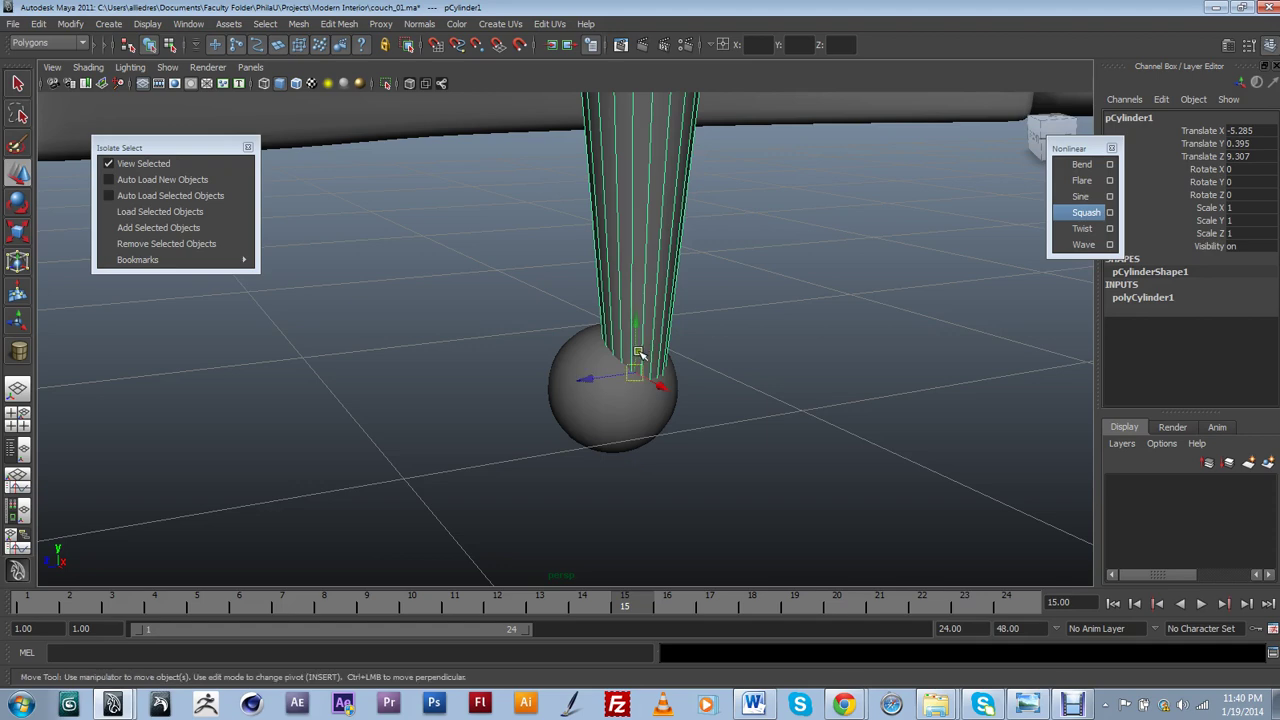
Rotate the tapered leg about -22 degrees around X so it leans out from the sphere
{"action": "key", "text": "e"}
{"action": "left_click_drag", "start_coordinate": [594, 331], "coordinate": [722, 476]}
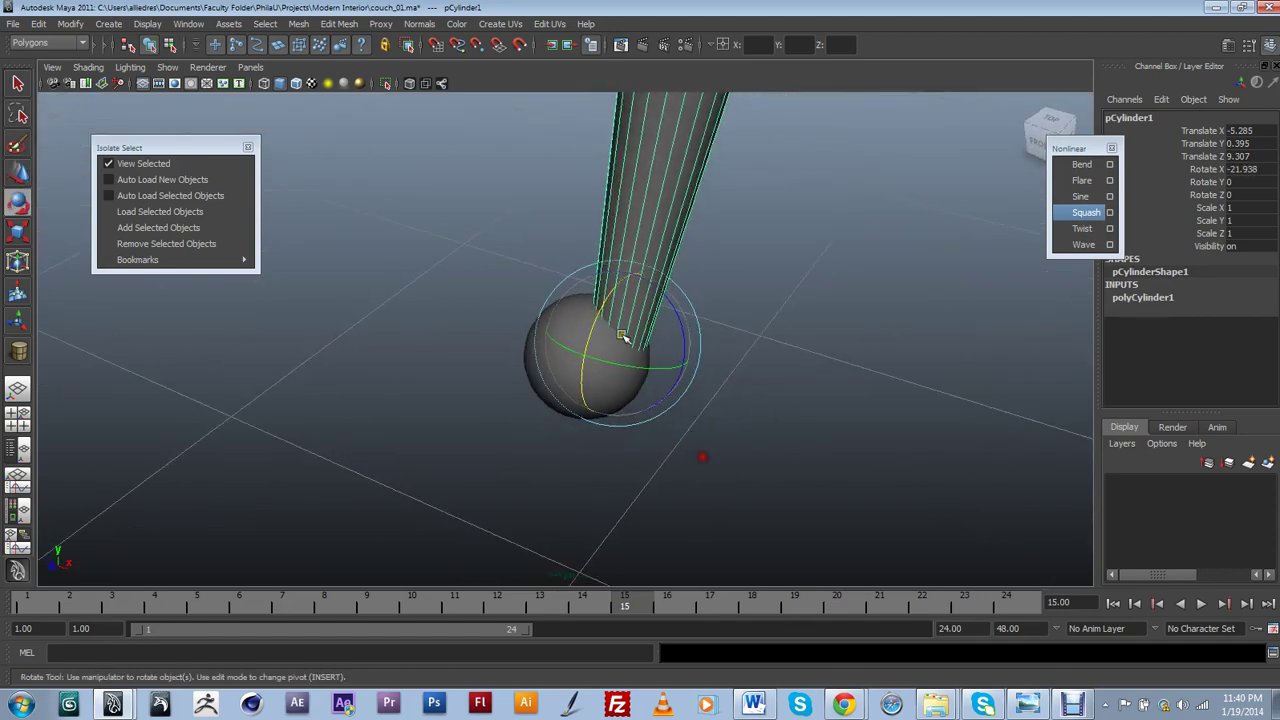
Move the tapered leg along X to about -5.324 so it sits over the sphere foot
{"action": "left_click", "coordinate": [17, 172]}
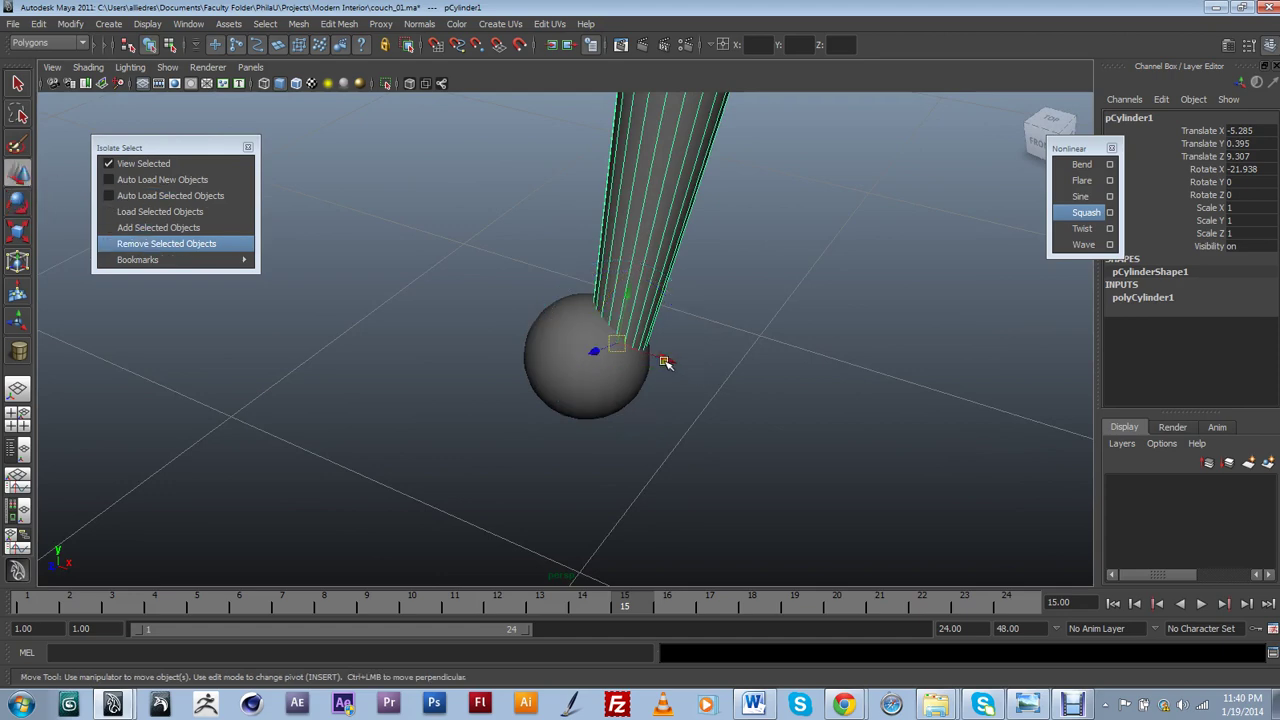
{"action": "left_click_drag", "start_coordinate": [665, 362], "coordinate": [574, 323]}
{"action": "key", "text": "alt+Tab"}
{"action": "left_click", "coordinate": [537, 370], "text": "alt"}
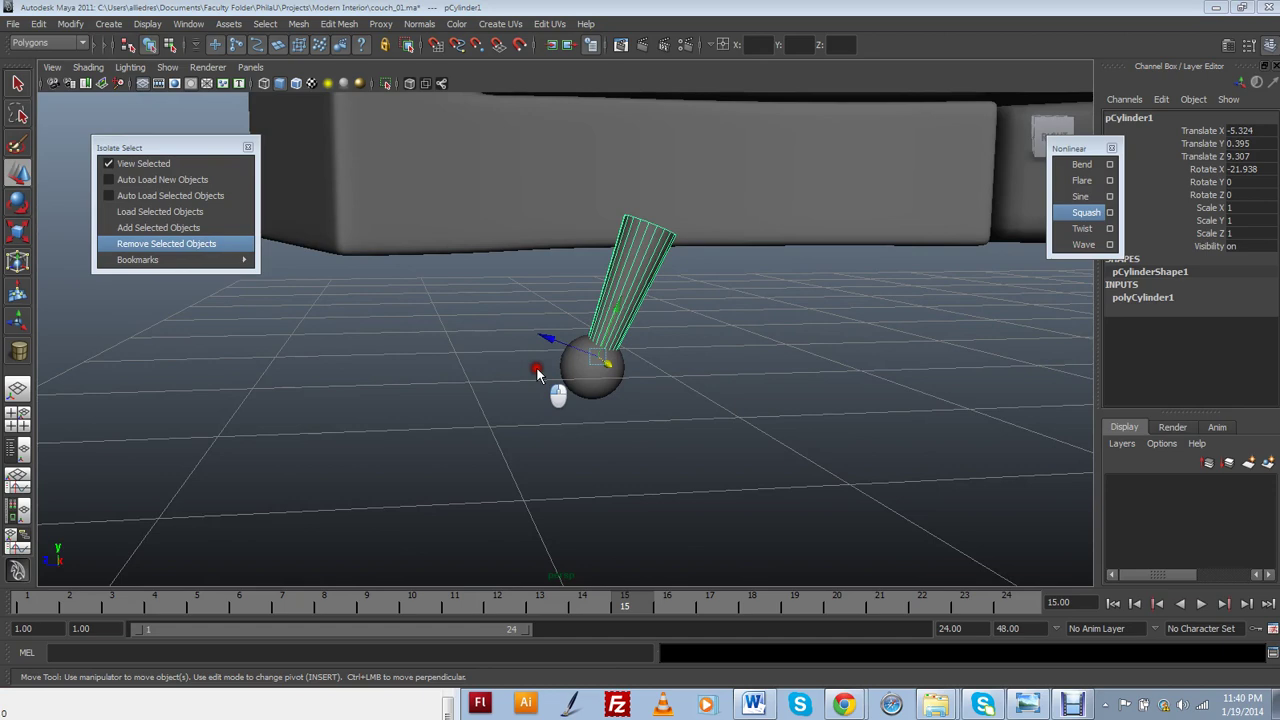
{"action": "left_click_drag", "start_coordinate": [532, 370], "coordinate": [529, 398]}
{"action": "scroll", "coordinate": [565, 386], "scroll_direction": "up", "scroll_amount": 2}
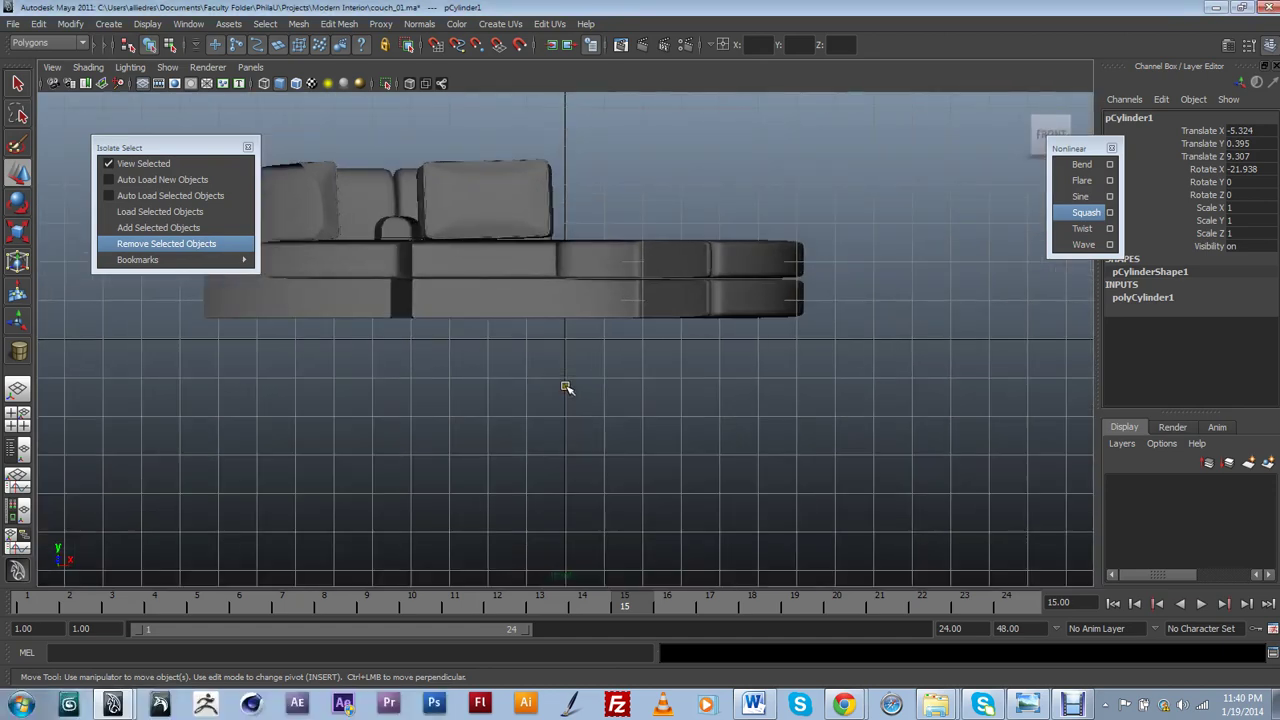
In the front view, shift the sphere foot along X to about -5.311 to centre it under the leg
{"action": "scroll", "coordinate": [565, 386], "scroll_direction": "down", "scroll_amount": 2}
{"action": "scroll", "coordinate": [565, 387], "scroll_direction": "down", "scroll_amount": 1}
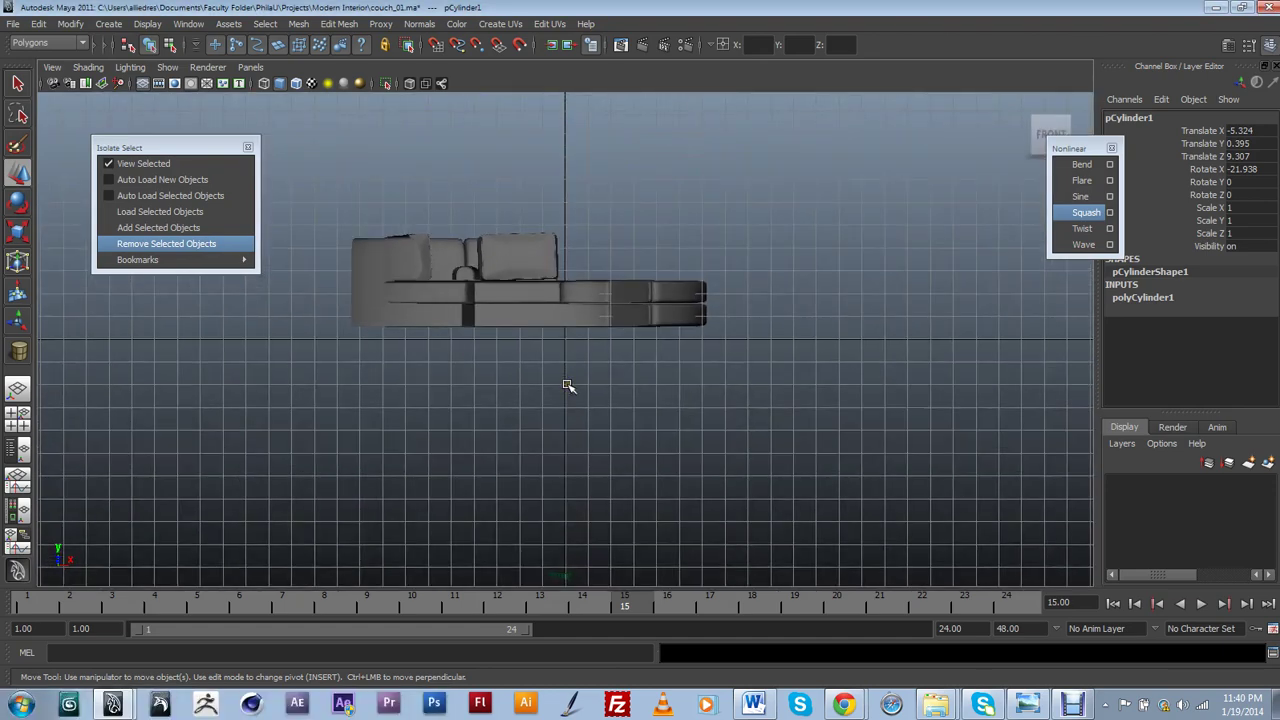
{"action": "key", "text": "f"}
{"action": "scroll", "coordinate": [566, 387], "scroll_direction": "down", "scroll_amount": 6}
{"action": "scroll", "coordinate": [566, 388], "scroll_direction": "up", "scroll_amount": 2}
{"action": "left_click", "coordinate": [627, 399]}
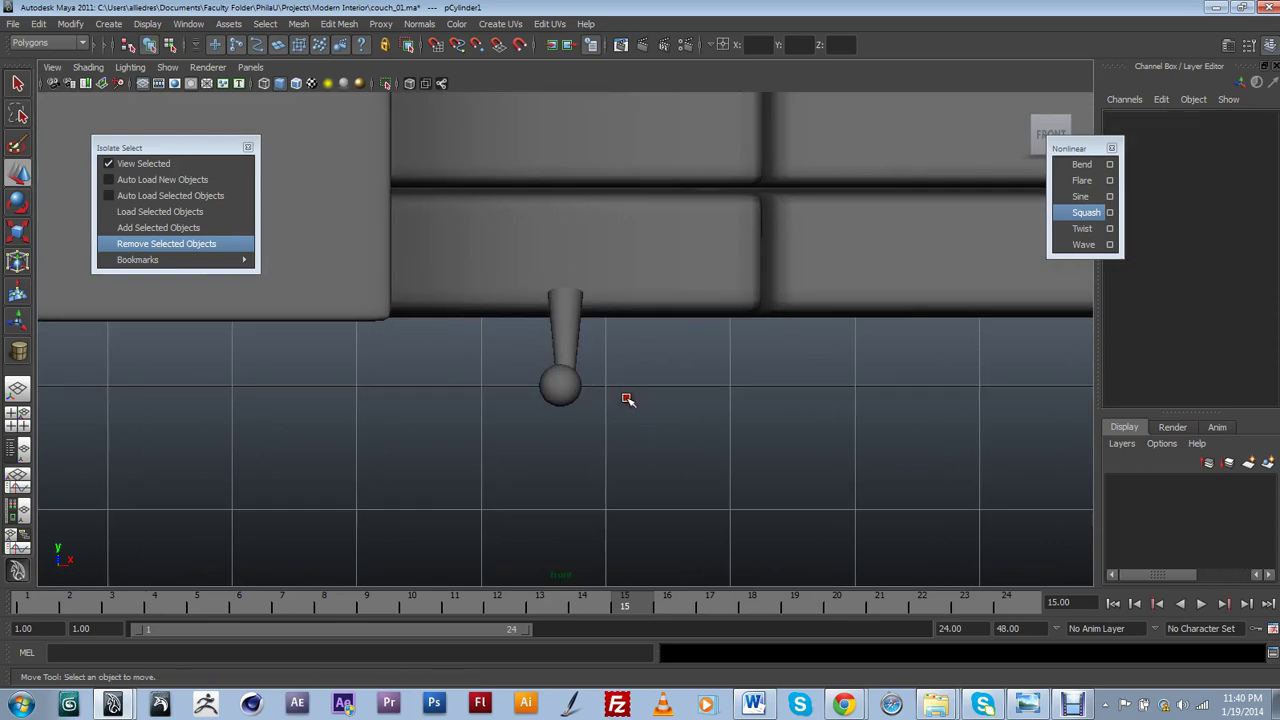
{"action": "scroll", "coordinate": [600, 413], "scroll_direction": "up", "scroll_amount": 5}
{"action": "scroll", "coordinate": [597, 411], "scroll_direction": "down", "scroll_amount": 7}
{"action": "scroll", "coordinate": [596, 411], "scroll_direction": "up", "scroll_amount": 3}
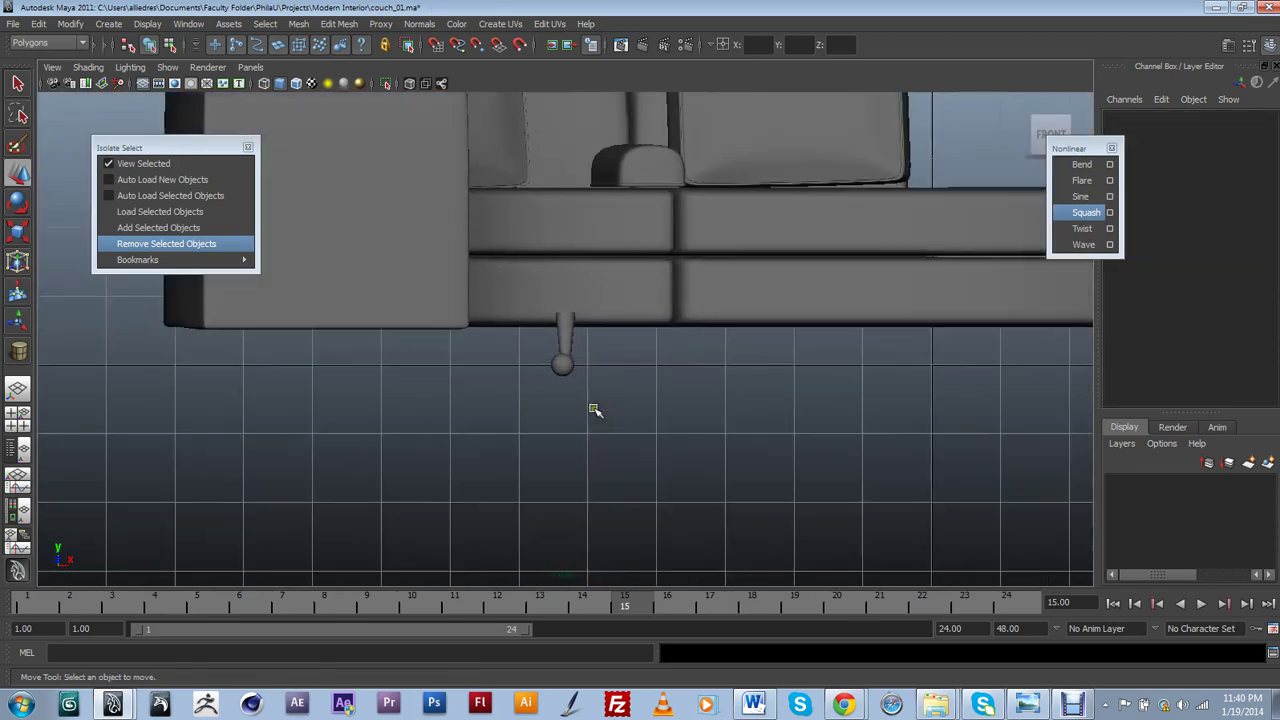
{"action": "scroll", "coordinate": [594, 410], "scroll_direction": "up", "scroll_amount": 1}
{"action": "left_click", "coordinate": [568, 398]}
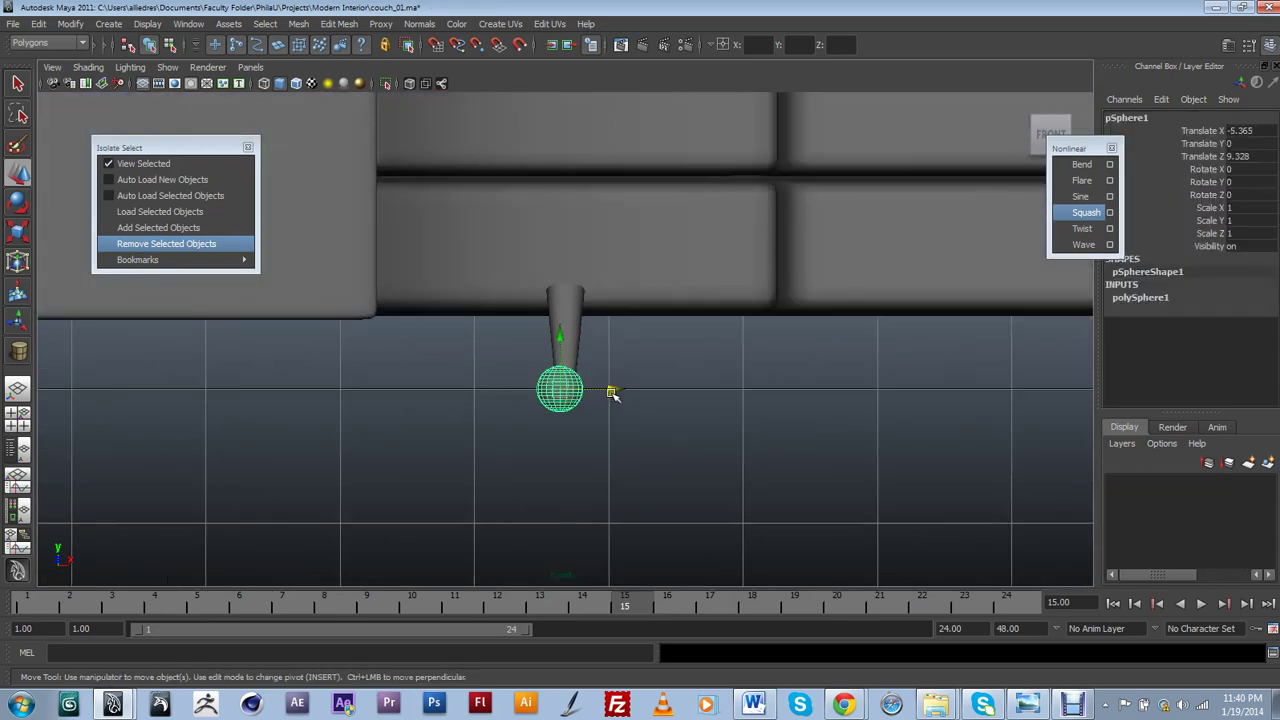
{"action": "left_click_drag", "start_coordinate": [612, 392], "coordinate": [613, 393]}
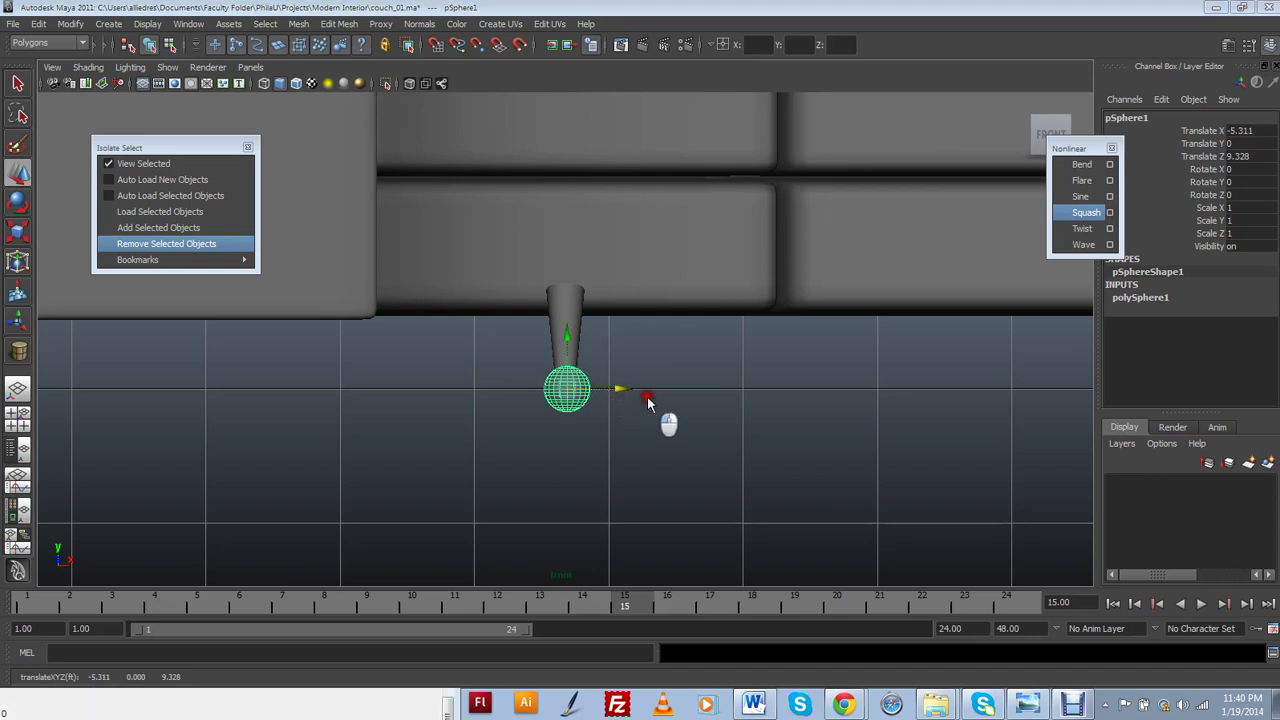
{"action": "left_click", "coordinate": [647, 398]}
In the side view, select the faces of the sphere's lower half and delete them to leave a dome
{"action": "scroll", "coordinate": [627, 401], "scroll_direction": "down", "scroll_amount": 8}
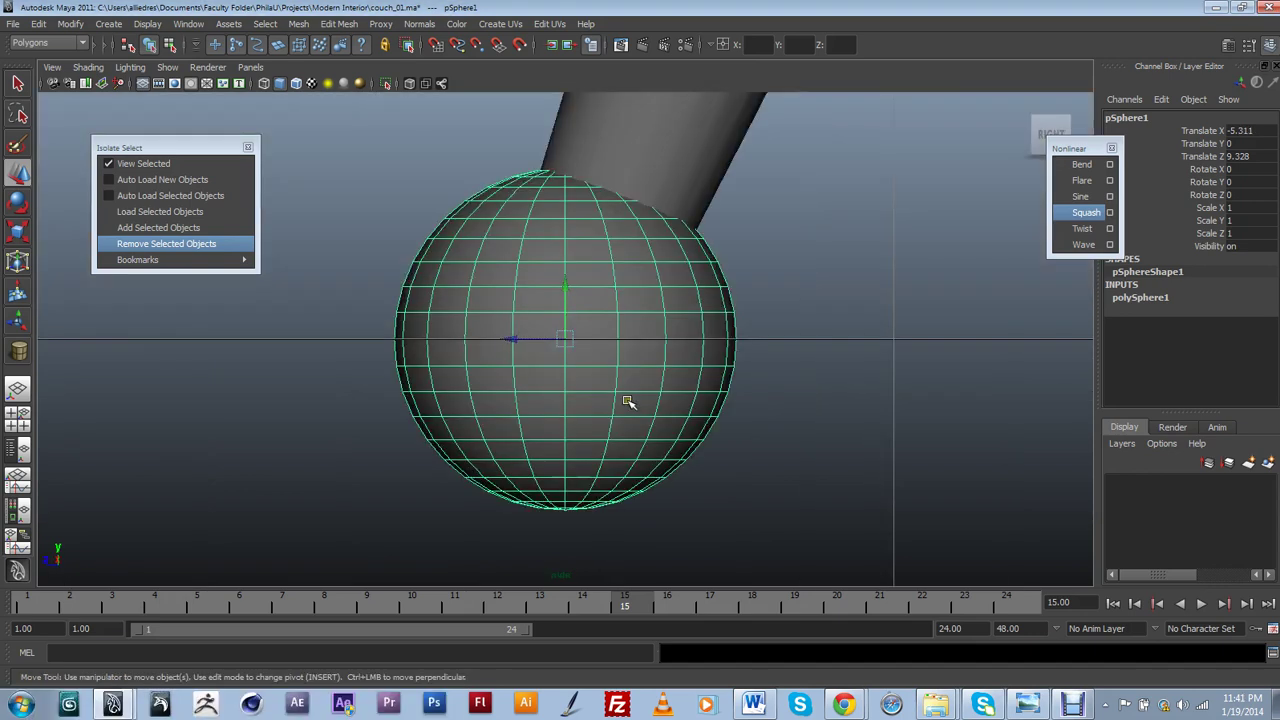
{"action": "scroll", "coordinate": [625, 395], "scroll_direction": "up", "scroll_amount": 4}
{"action": "scroll", "coordinate": [623, 374], "scroll_direction": "up", "scroll_amount": 6}
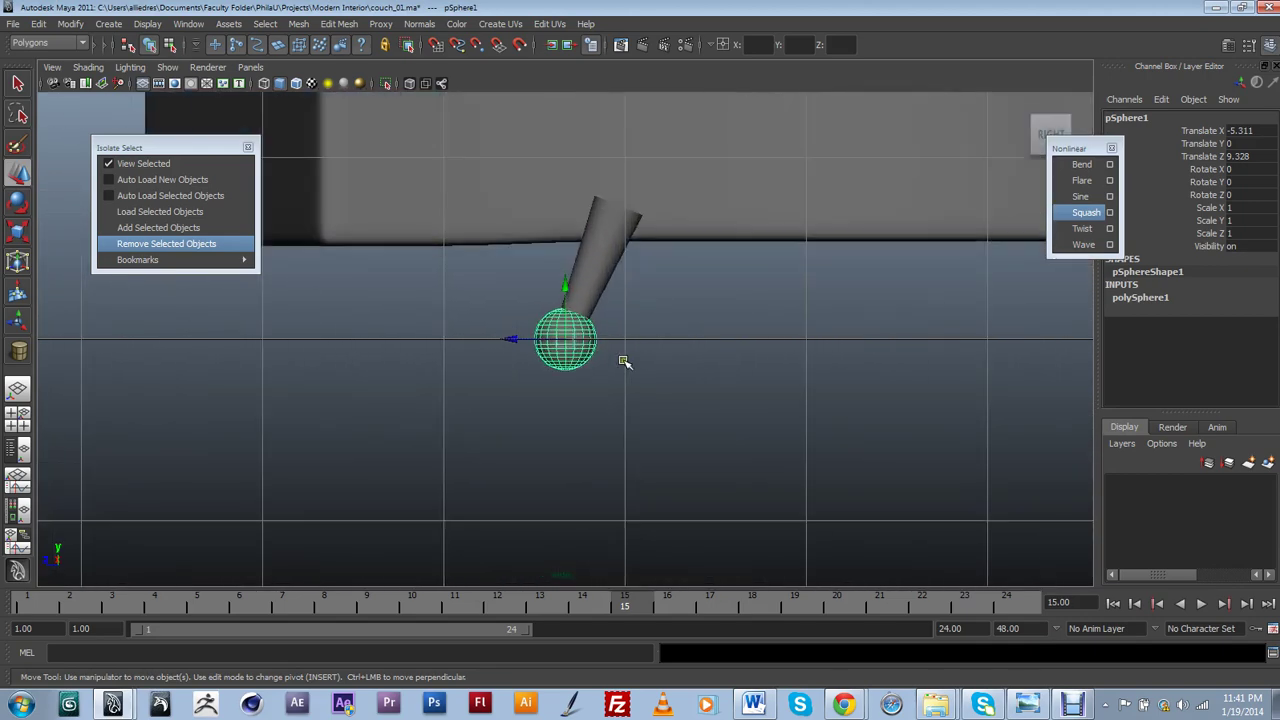
{"action": "right_click_drag", "start_coordinate": [583, 366], "coordinate": [582, 404]}
{"action": "left_click_drag", "start_coordinate": [470, 353], "coordinate": [684, 447]}
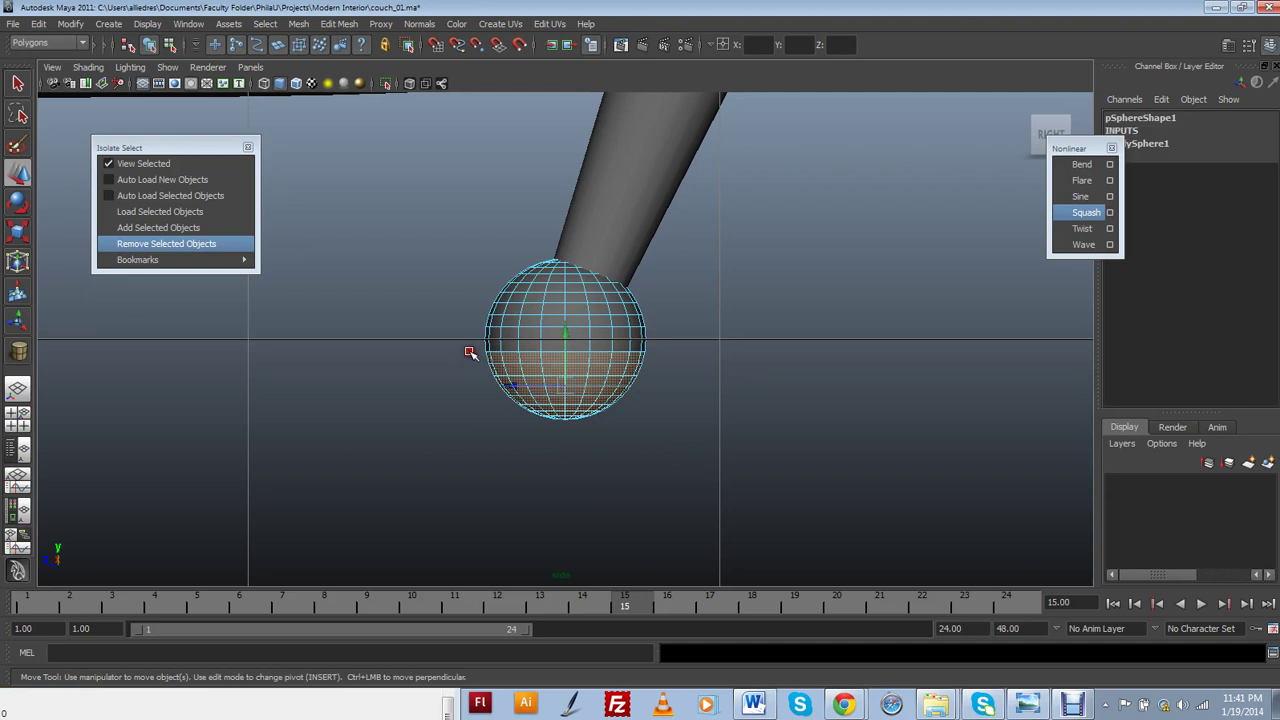
{"action": "left_click_drag", "start_coordinate": [470, 345], "coordinate": [668, 454]}
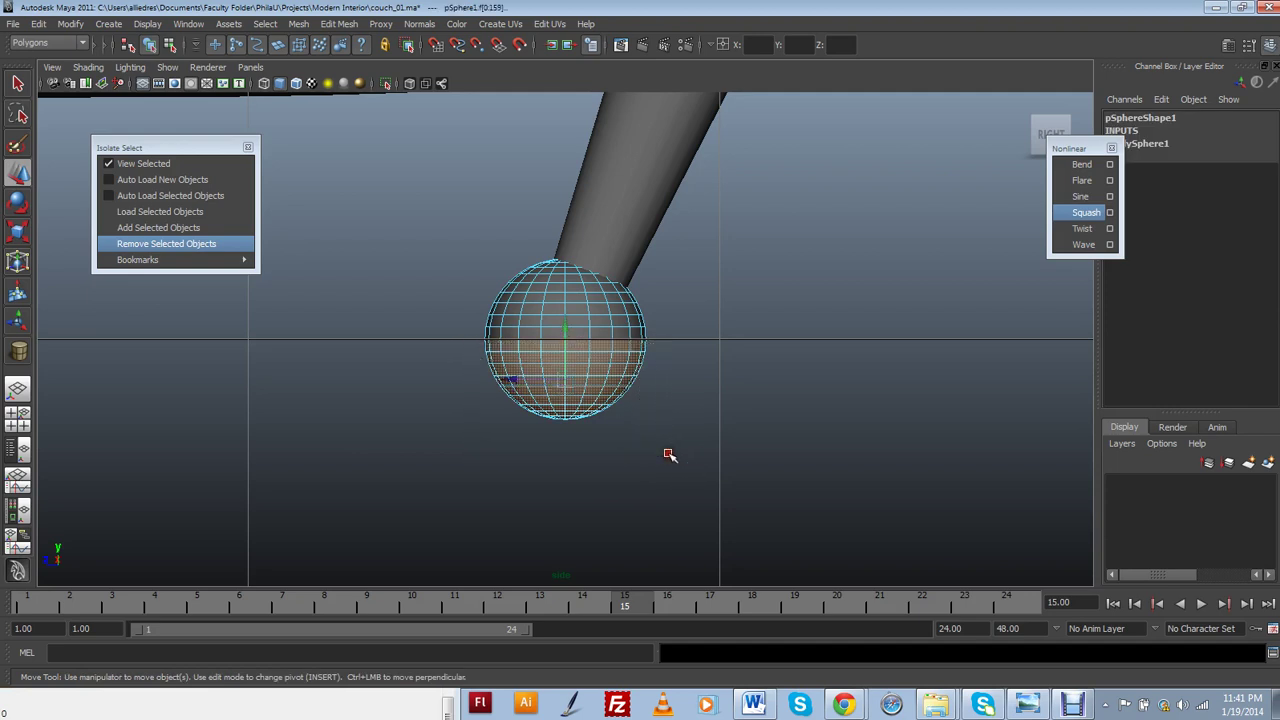
{"action": "key", "text": "Delete"}
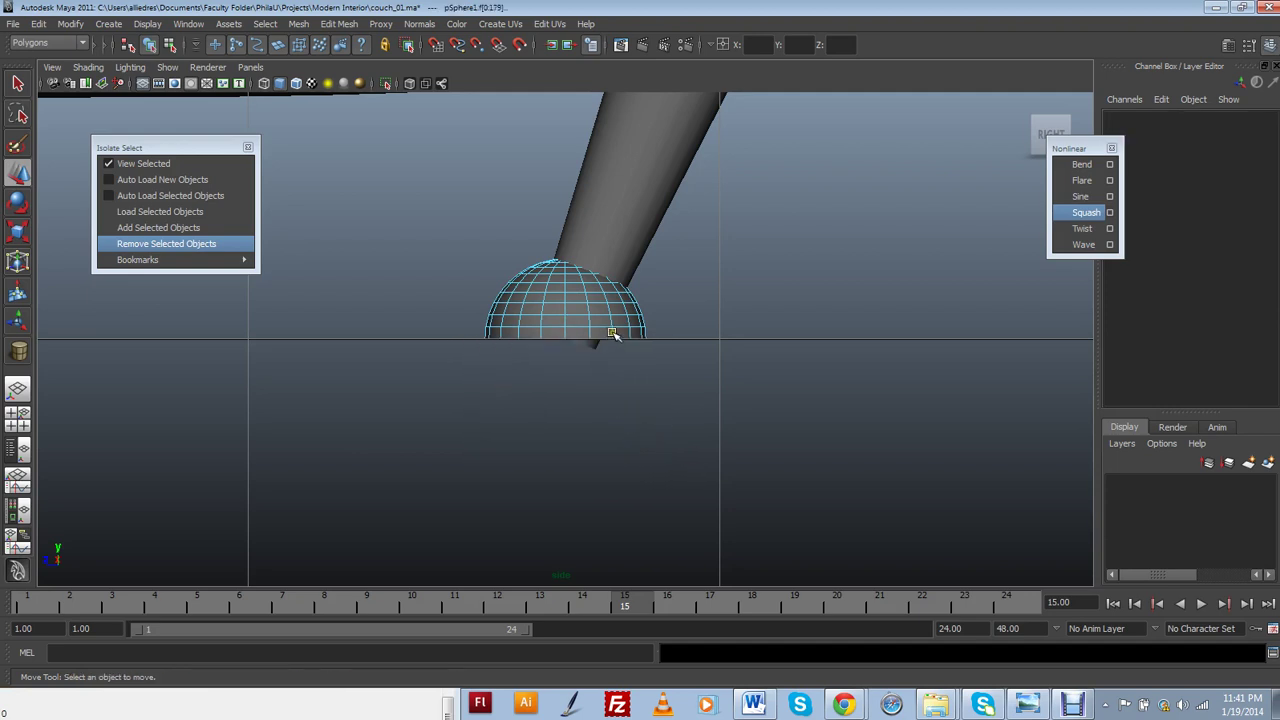
Examine the shape of the metal legs' feet in the reference photo
{"action": "left_click", "coordinate": [626, 272]}
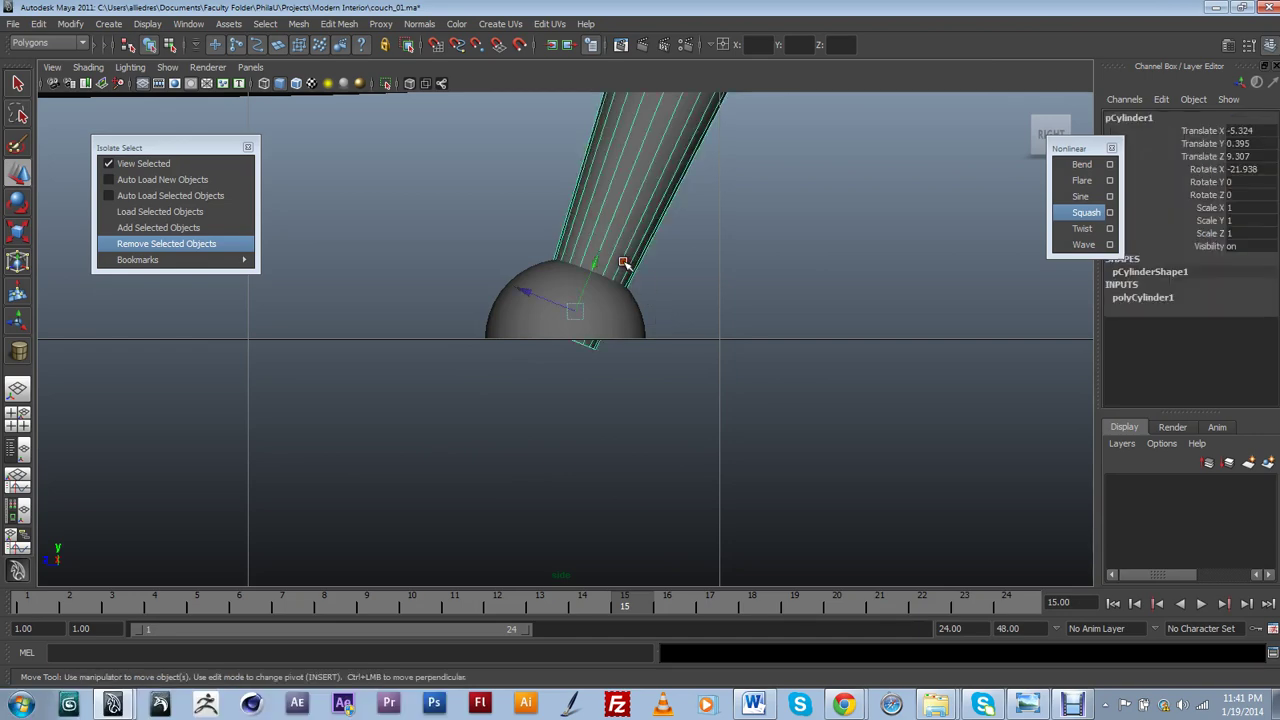
{"action": "scroll", "coordinate": [623, 262], "scroll_direction": "down", "scroll_amount": 10}
{"action": "scroll", "coordinate": [619, 261], "scroll_direction": "up", "scroll_amount": 12}
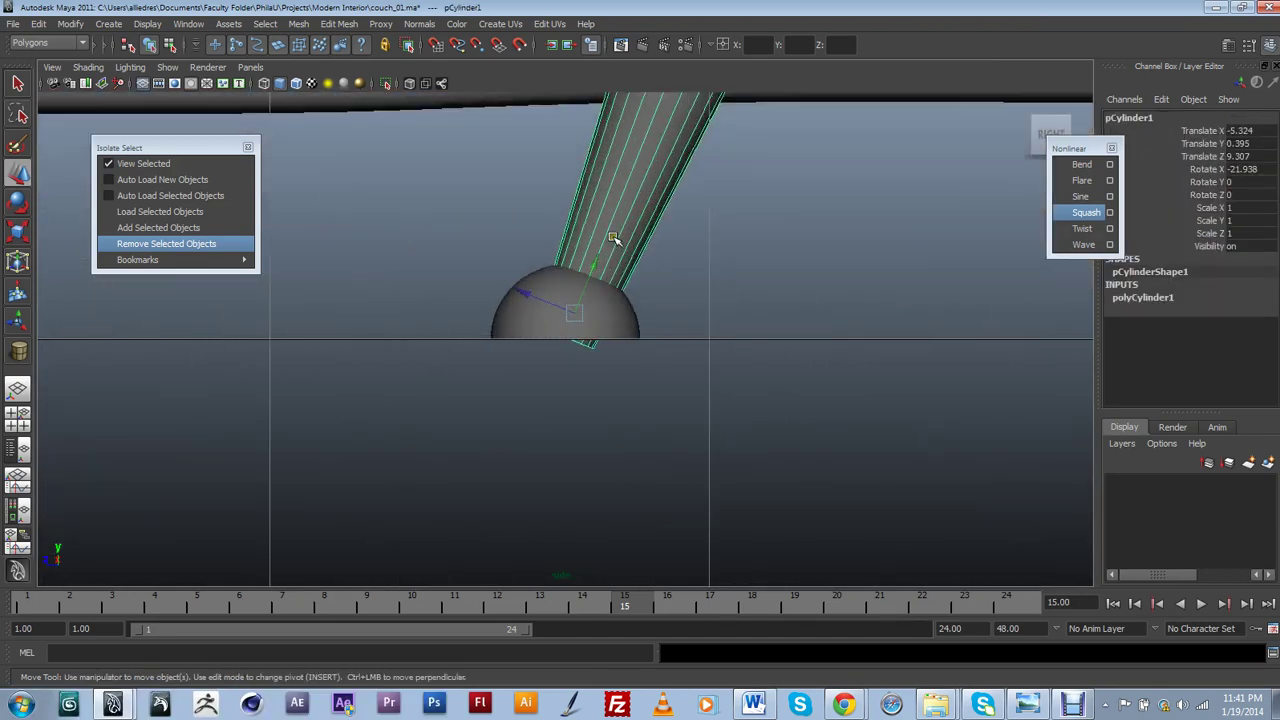
{"action": "left_click", "coordinate": [641, 328]}
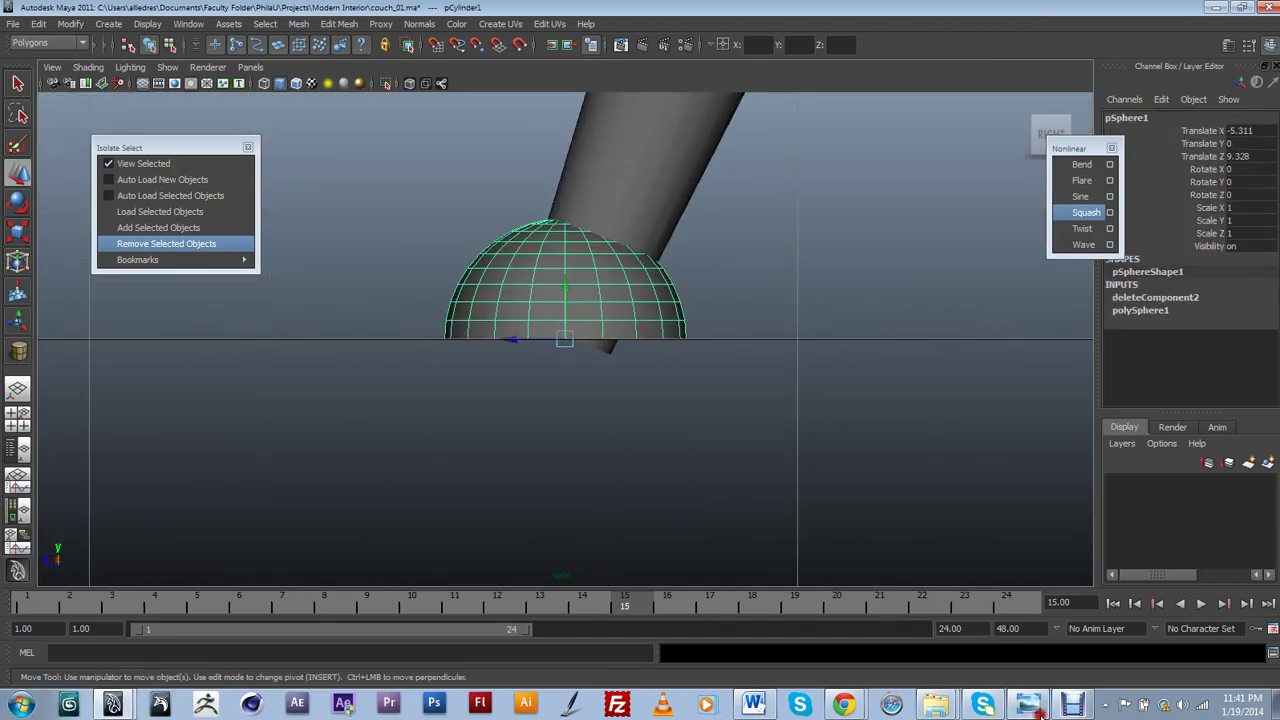
{"action": "left_click", "coordinate": [1027, 703]}
{"action": "scroll", "coordinate": [777, 420], "scroll_direction": "down", "scroll_amount": 3}
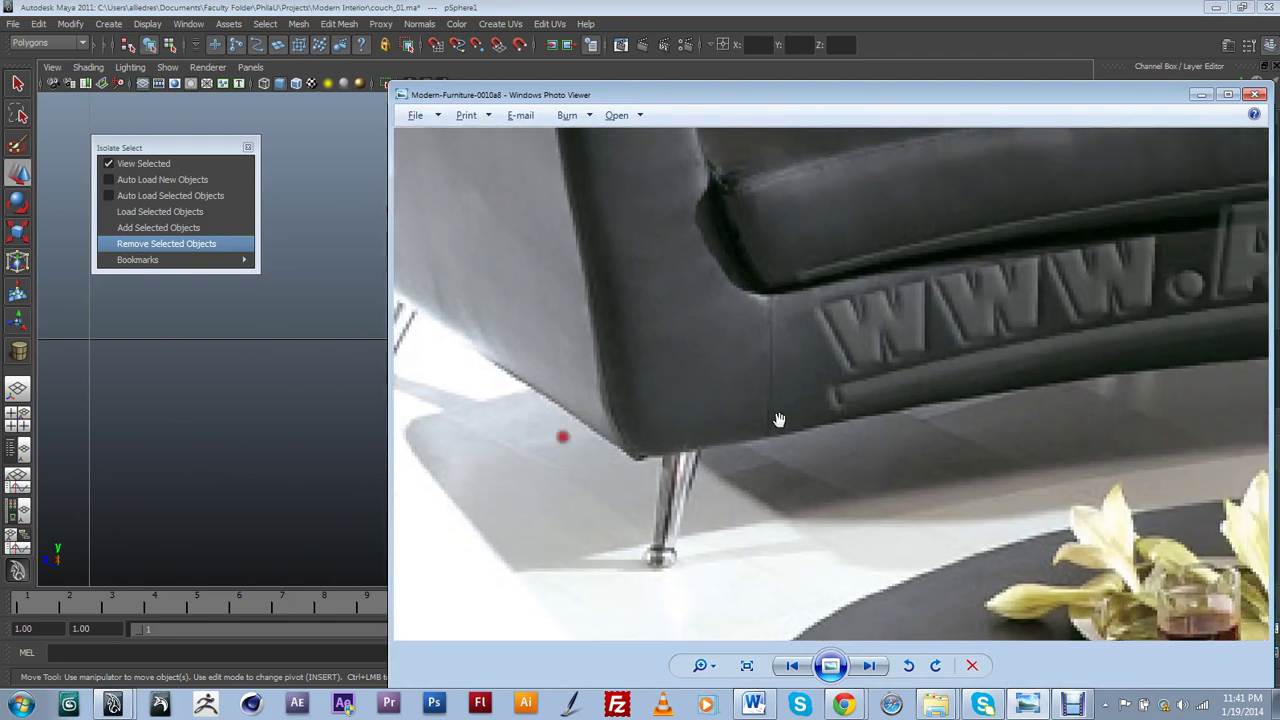
{"action": "scroll", "coordinate": [903, 395], "scroll_direction": "up", "scroll_amount": 5}
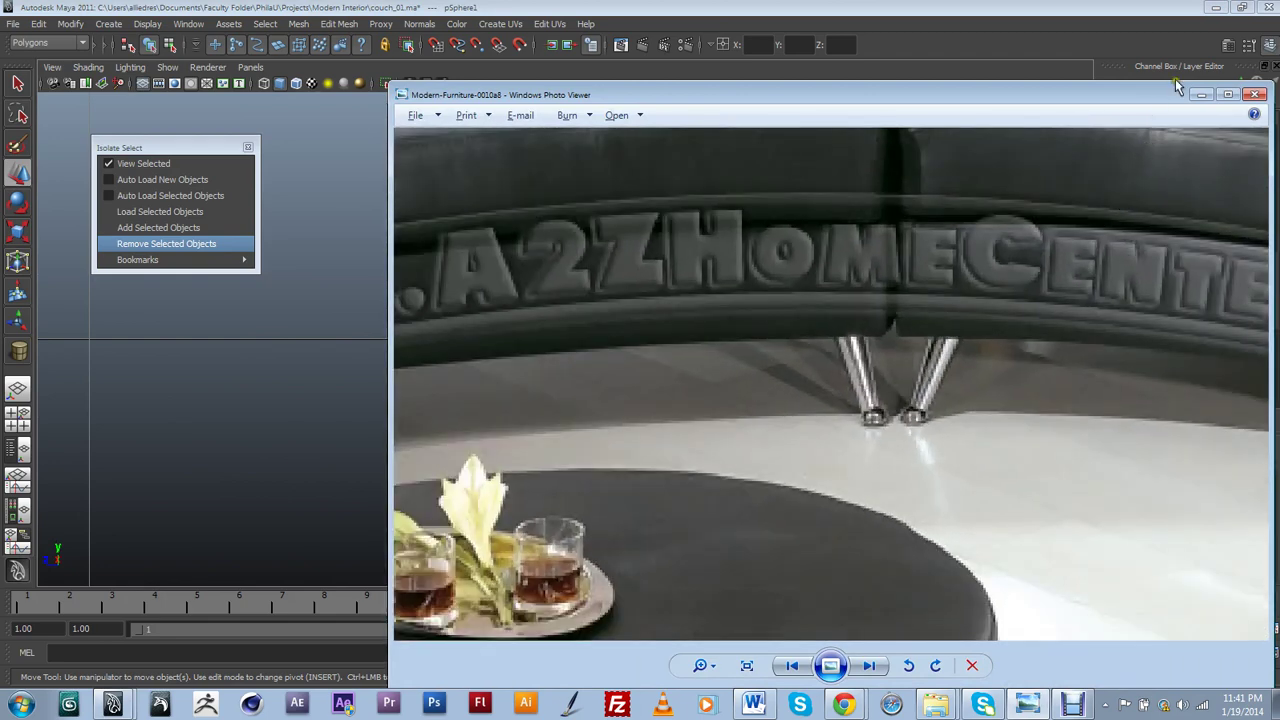
{"action": "left_click", "coordinate": [1200, 95]}
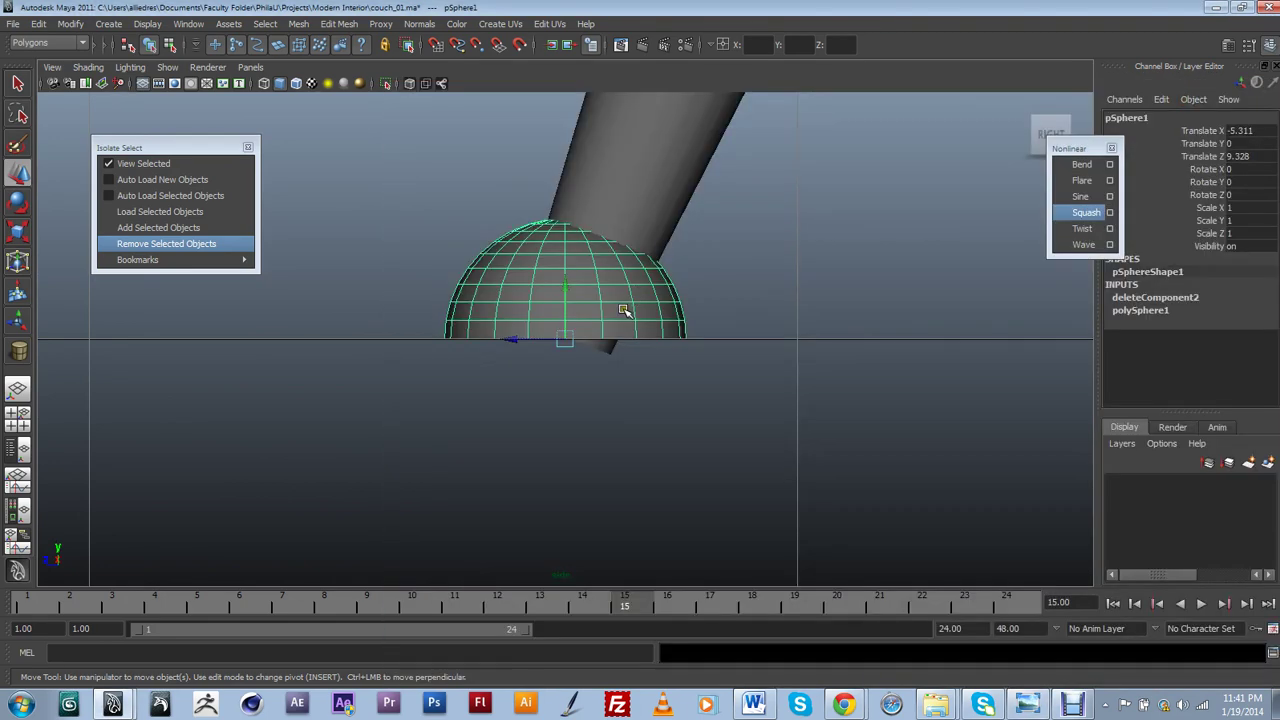
In the perspective view, close the dome's open underside with Fill Hole
{"action": "key", "text": "space"}
{"action": "left_click_drag", "start_coordinate": [595, 306], "coordinate": [593, 277]}
{"action": "left_click_drag", "start_coordinate": [611, 366], "coordinate": [640, 342], "text": "alt"}
{"action": "scroll", "coordinate": [689, 291], "scroll_direction": "up", "scroll_amount": 5}
{"action": "left_click", "coordinate": [692, 290]}
{"action": "left_click", "coordinate": [682, 365]}
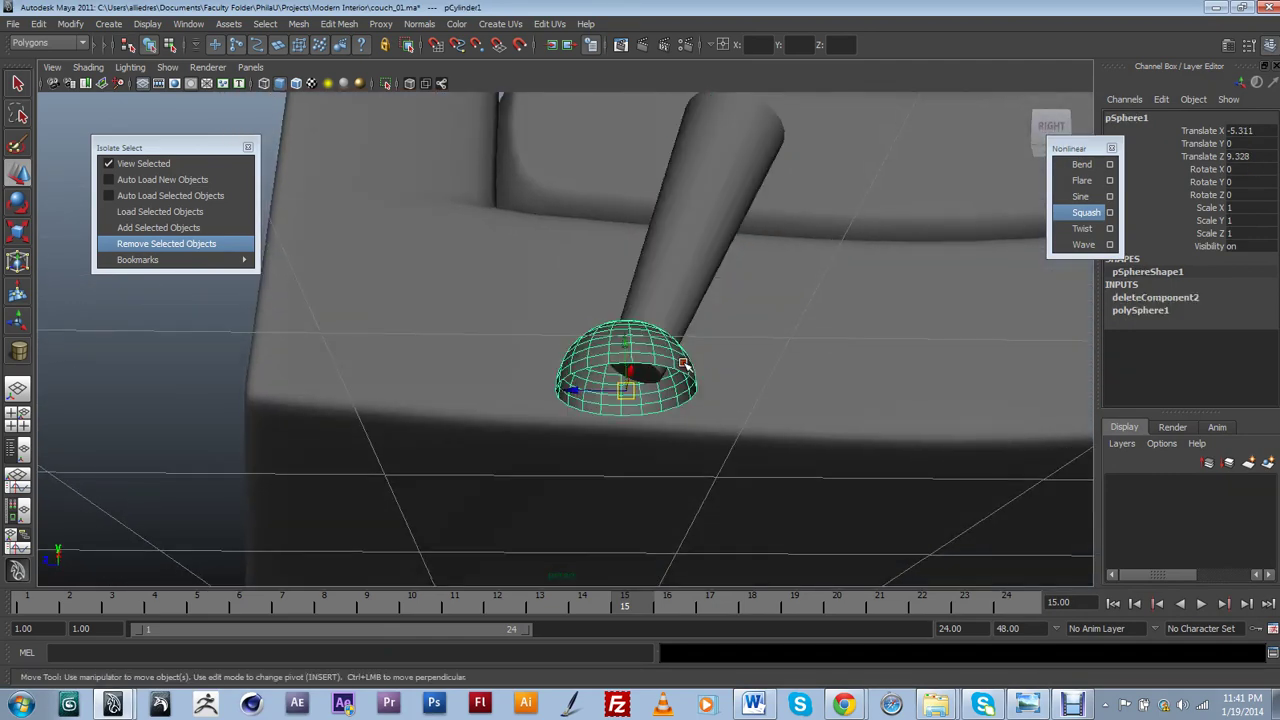
{"action": "left_click", "coordinate": [339, 24]}
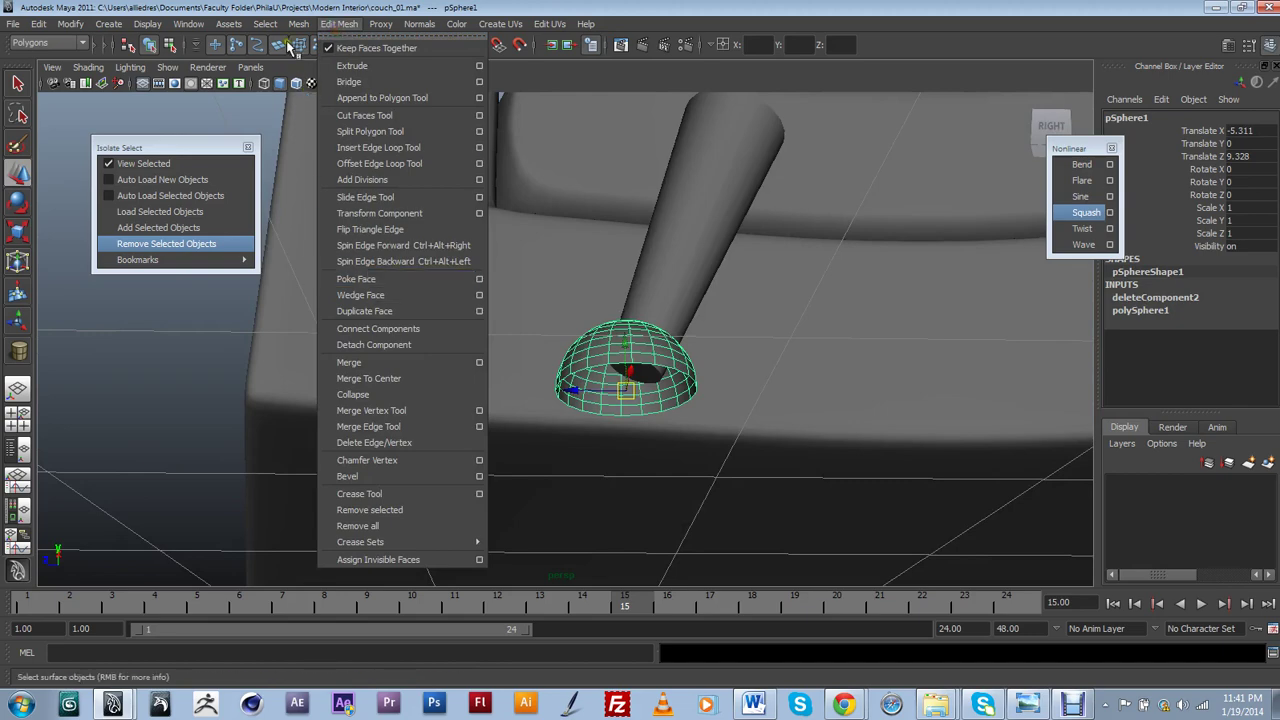
{"action": "mouse_move", "coordinate": [299, 26]}
{"action": "left_click", "coordinate": [345, 280]}
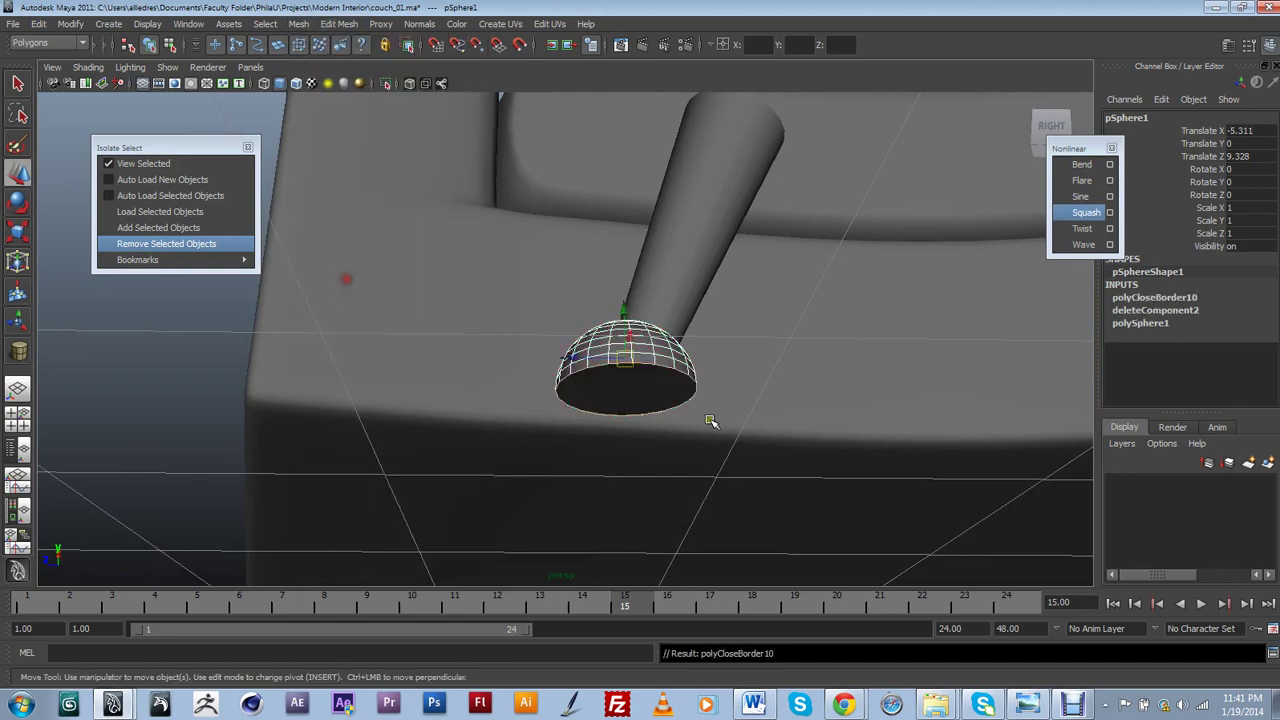
Select the ring of vertical edges around the dome's base and convert the selection to the lowest band of faces
{"action": "left_click_drag", "start_coordinate": [661, 452], "coordinate": [672, 385], "text": "alt"}
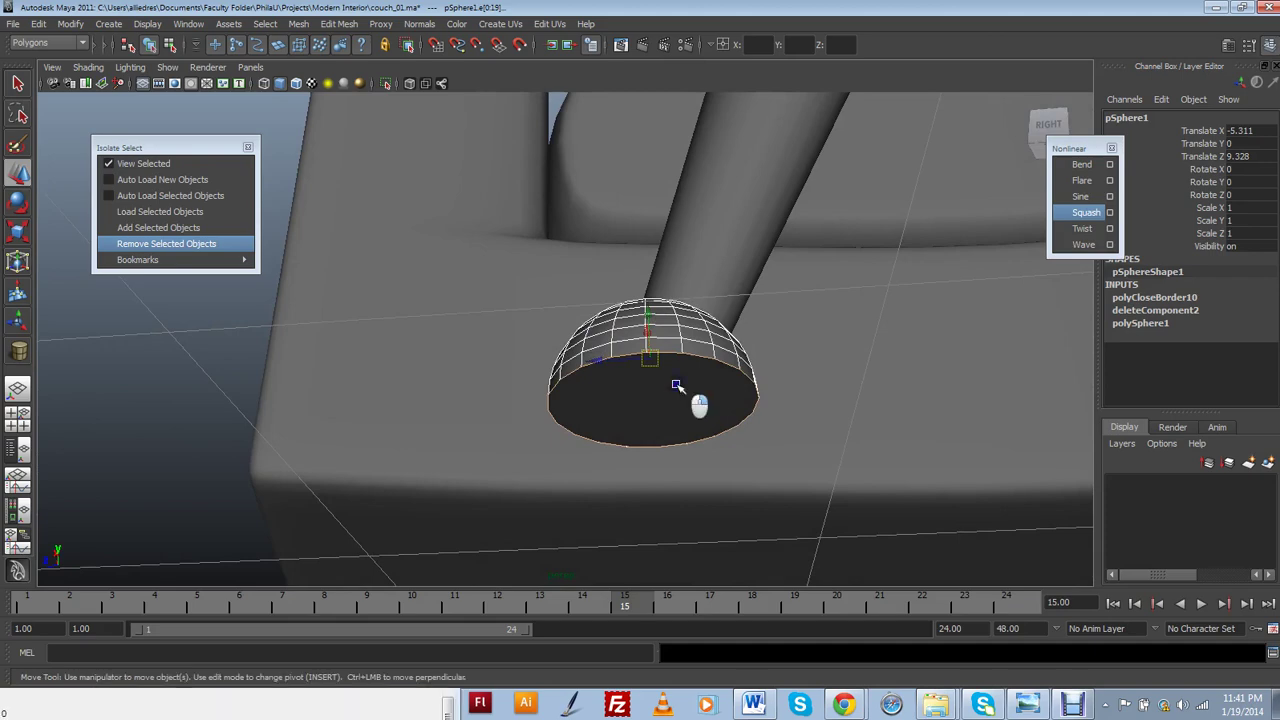
{"action": "left_click", "coordinate": [675, 387]}
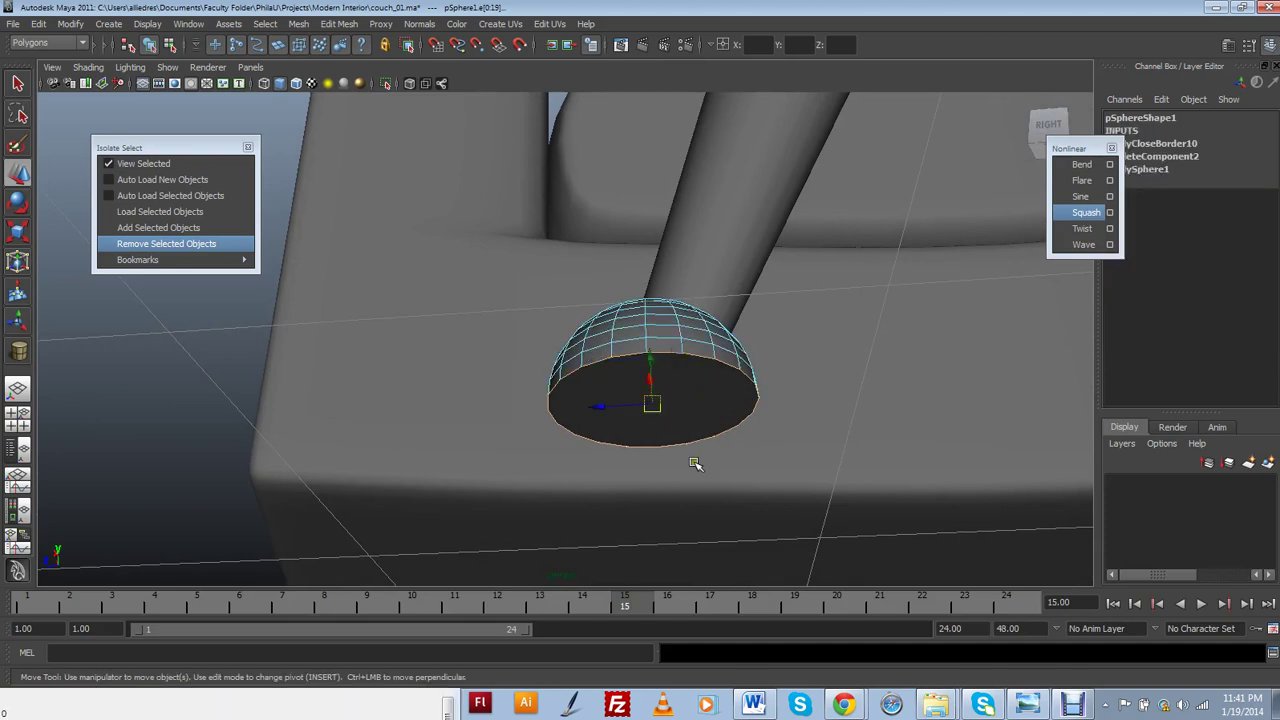
{"action": "left_click_drag", "start_coordinate": [700, 492], "coordinate": [671, 450], "text": "alt"}
{"action": "left_click", "coordinate": [667, 439]}
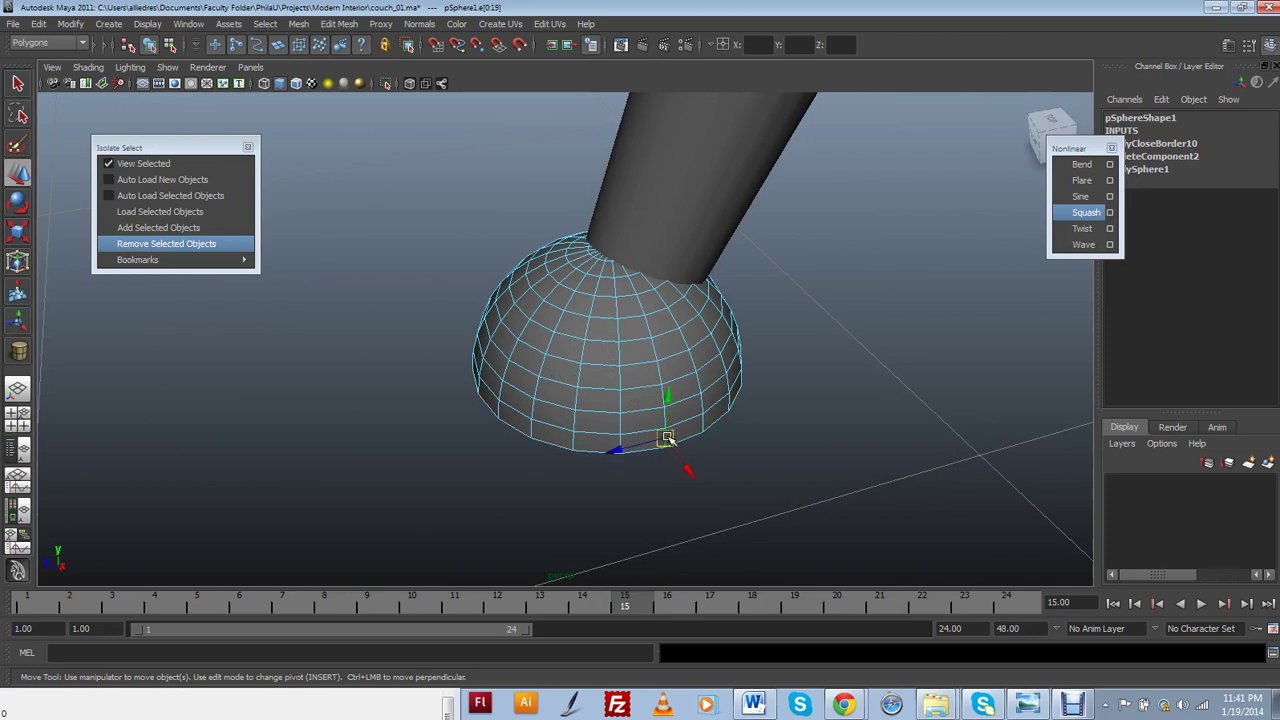
{"action": "left_click", "coordinate": [666, 438]}
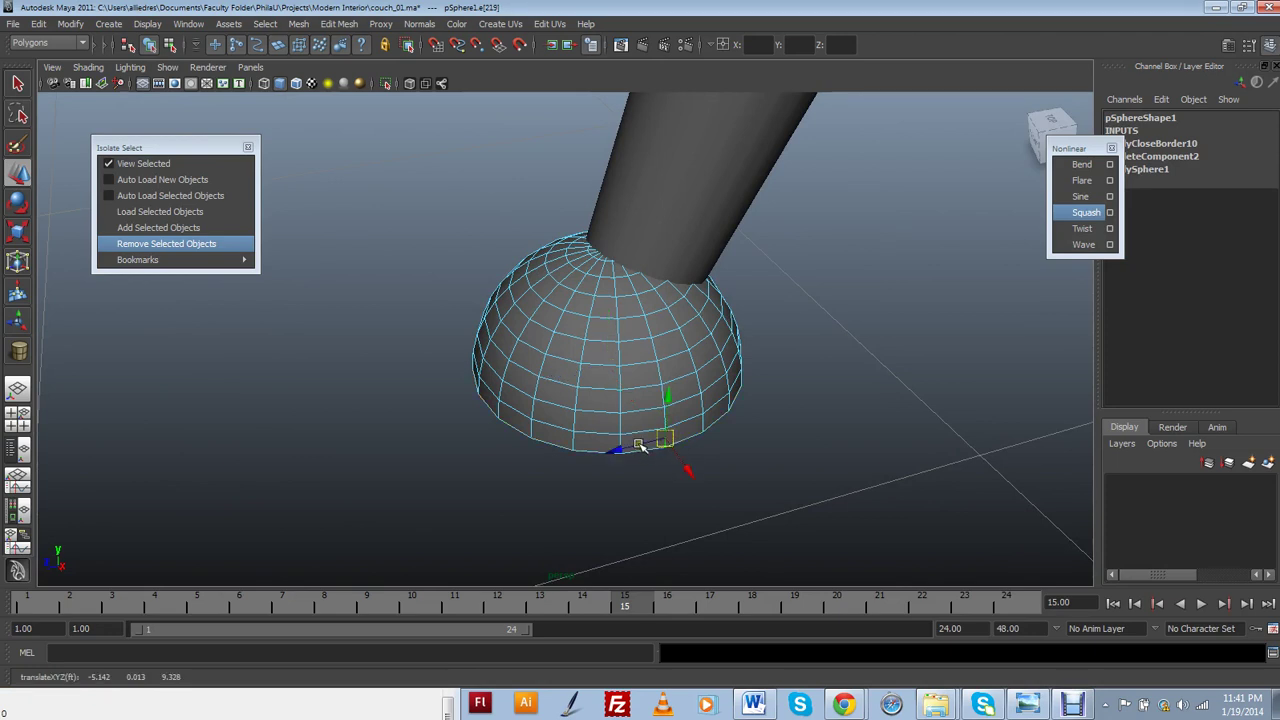
{"action": "double_click", "coordinate": [640, 445]}
{"action": "left_click", "coordinate": [665, 440]}
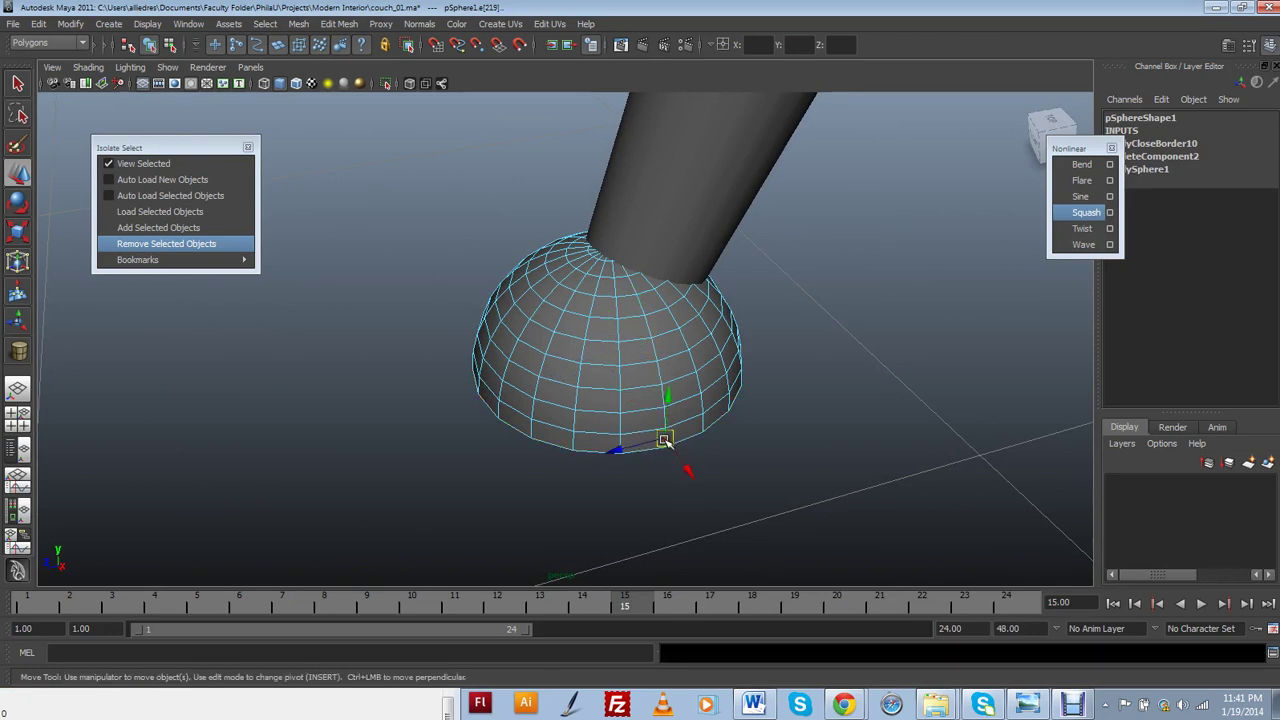
{"action": "double_click", "coordinate": [665, 440]}
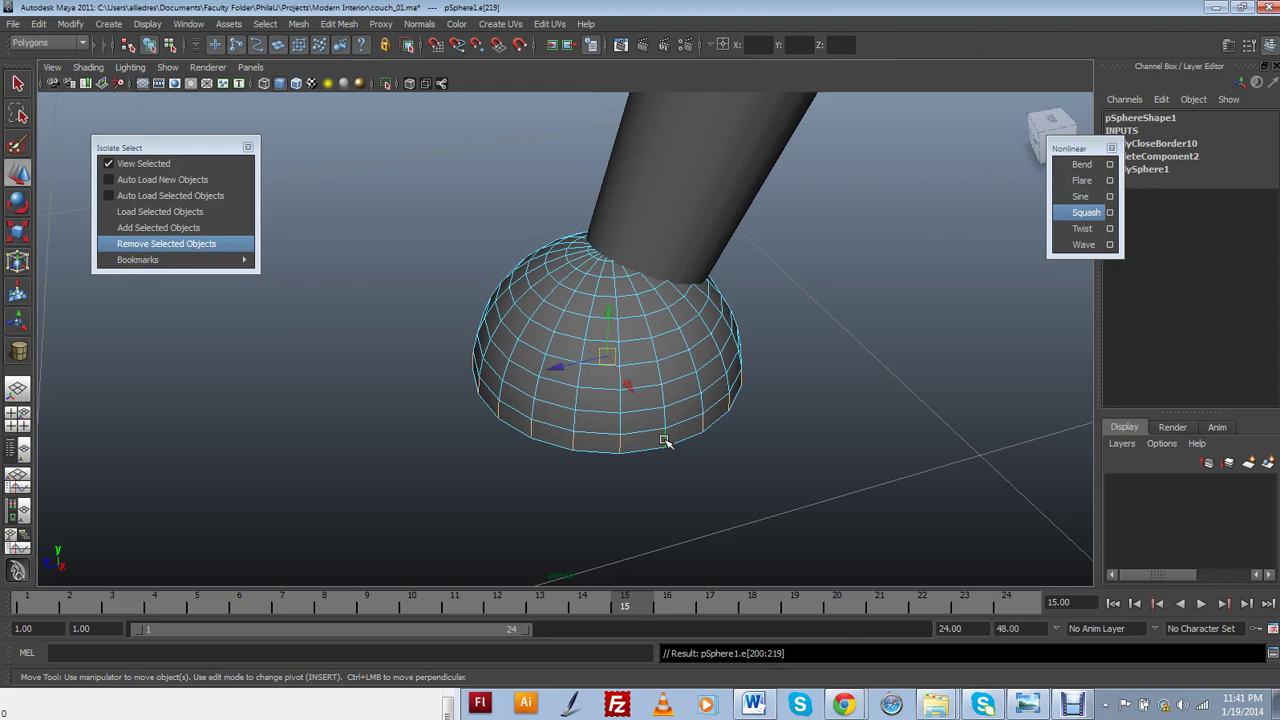
{"action": "left_click", "coordinate": [262, 25]}
{"action": "mouse_move", "coordinate": [330, 212]}
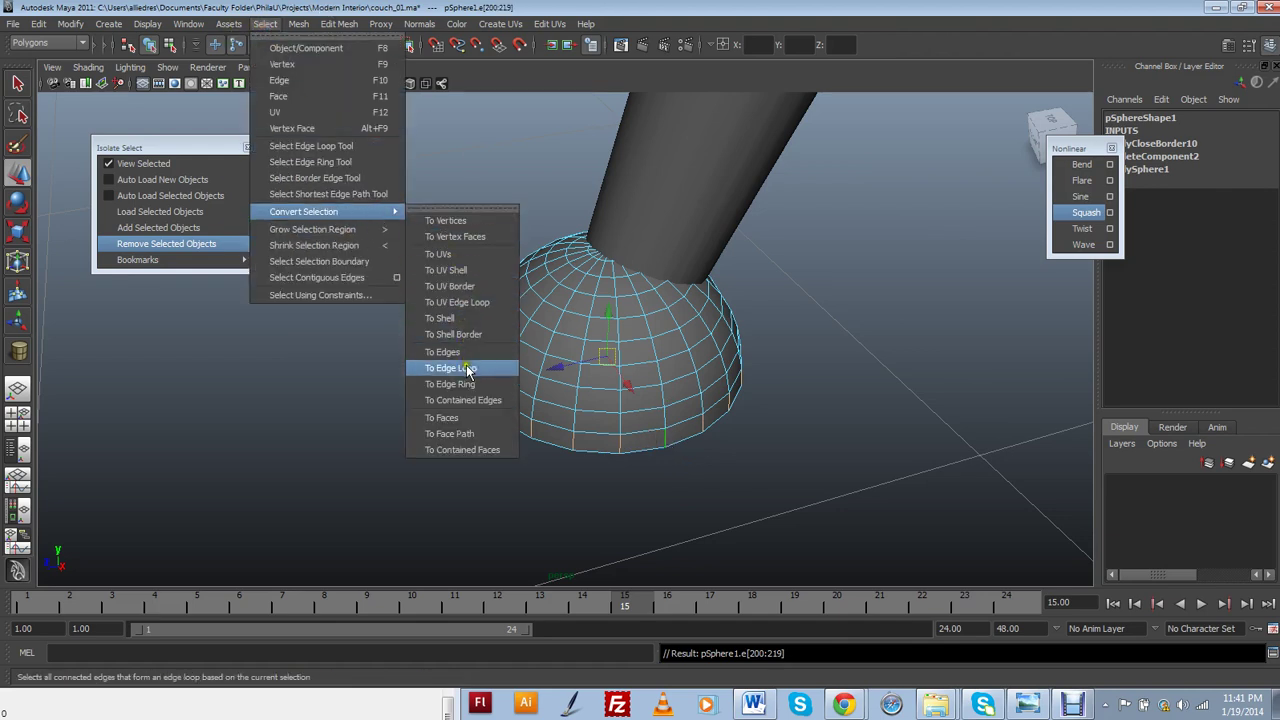
{"action": "left_click", "coordinate": [441, 417]}
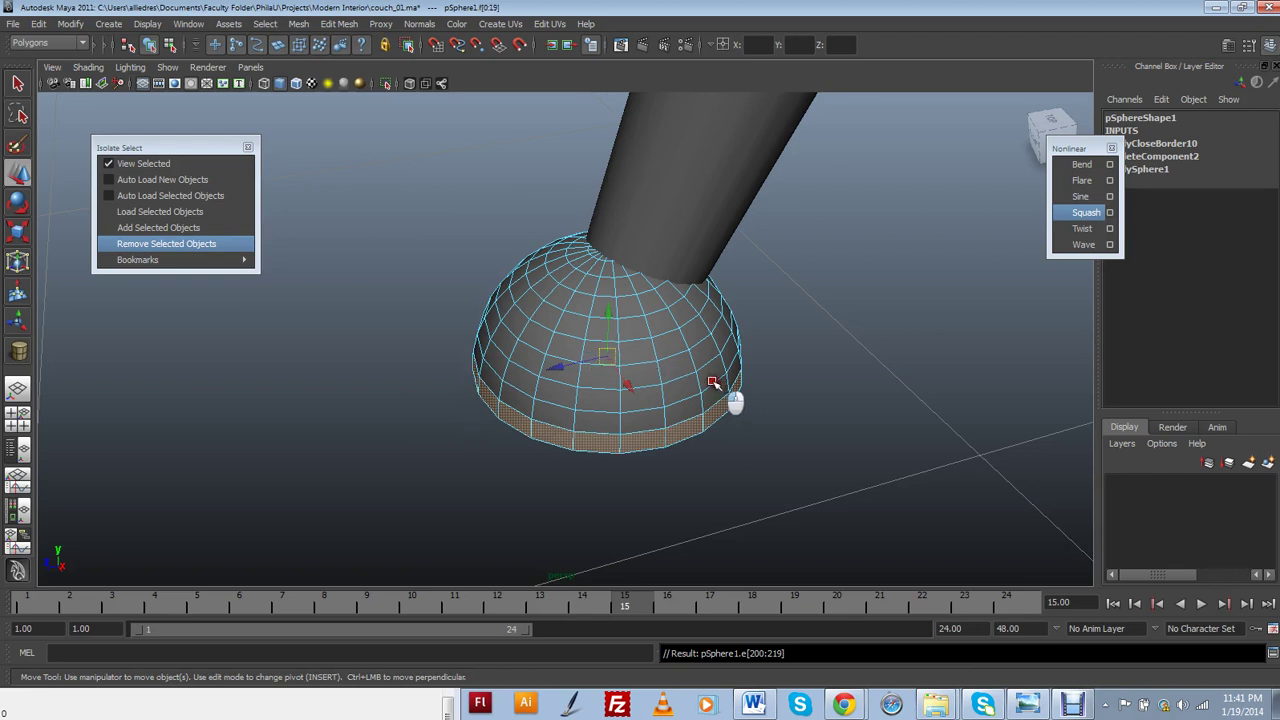
Extrude the dome's lowest face band, scale it outward uniformly, and flatten it vertically into a thin rim
{"action": "key", "text": "ctrl+e"}
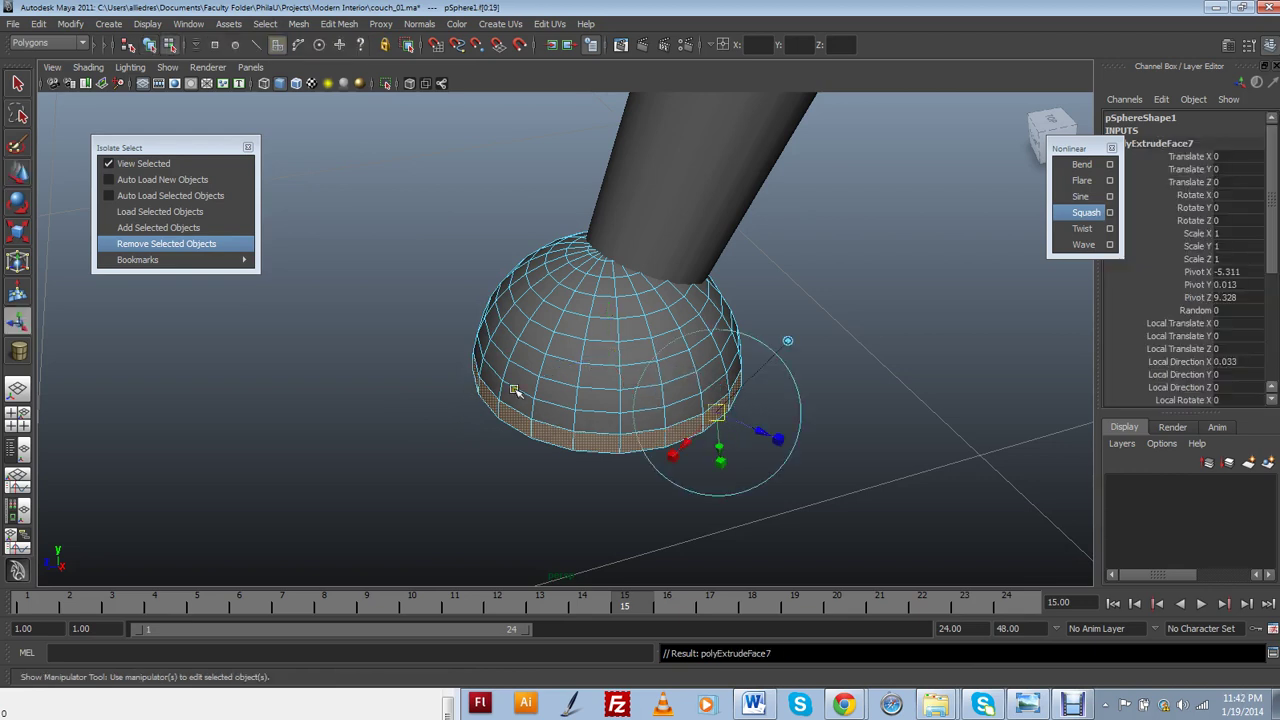
{"action": "left_click", "coordinate": [781, 339]}
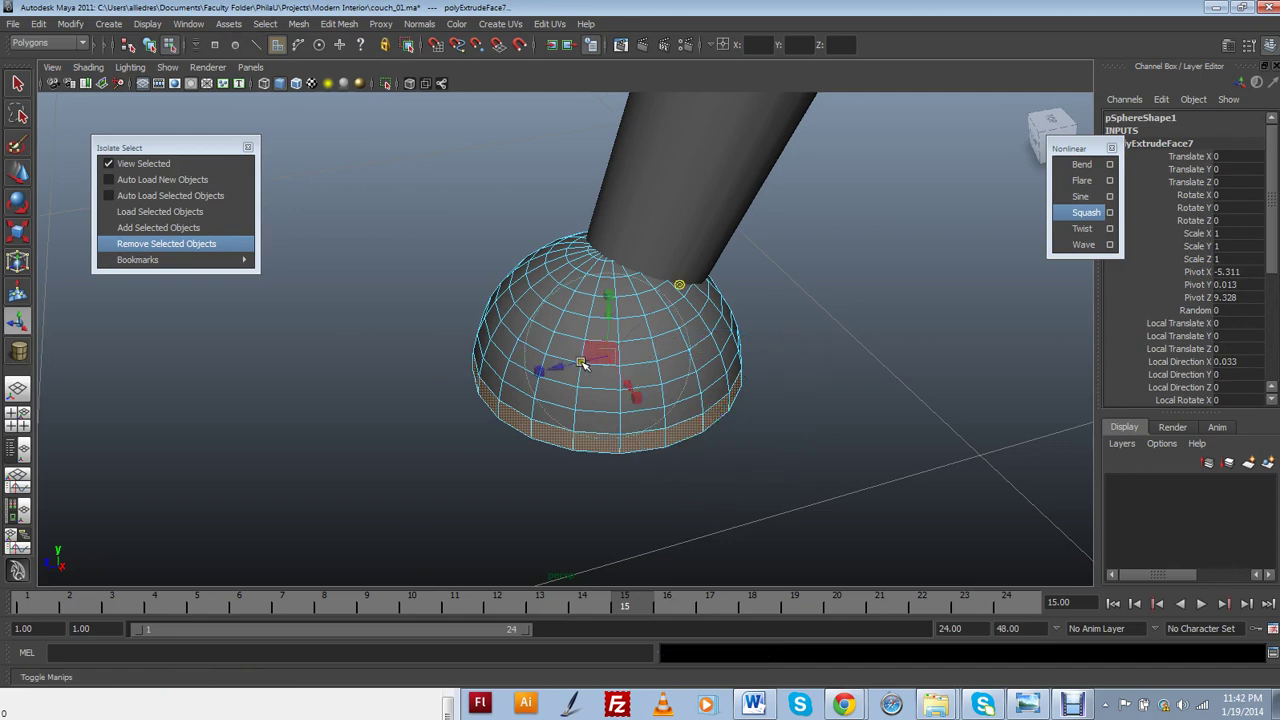
{"action": "key", "text": "r"}
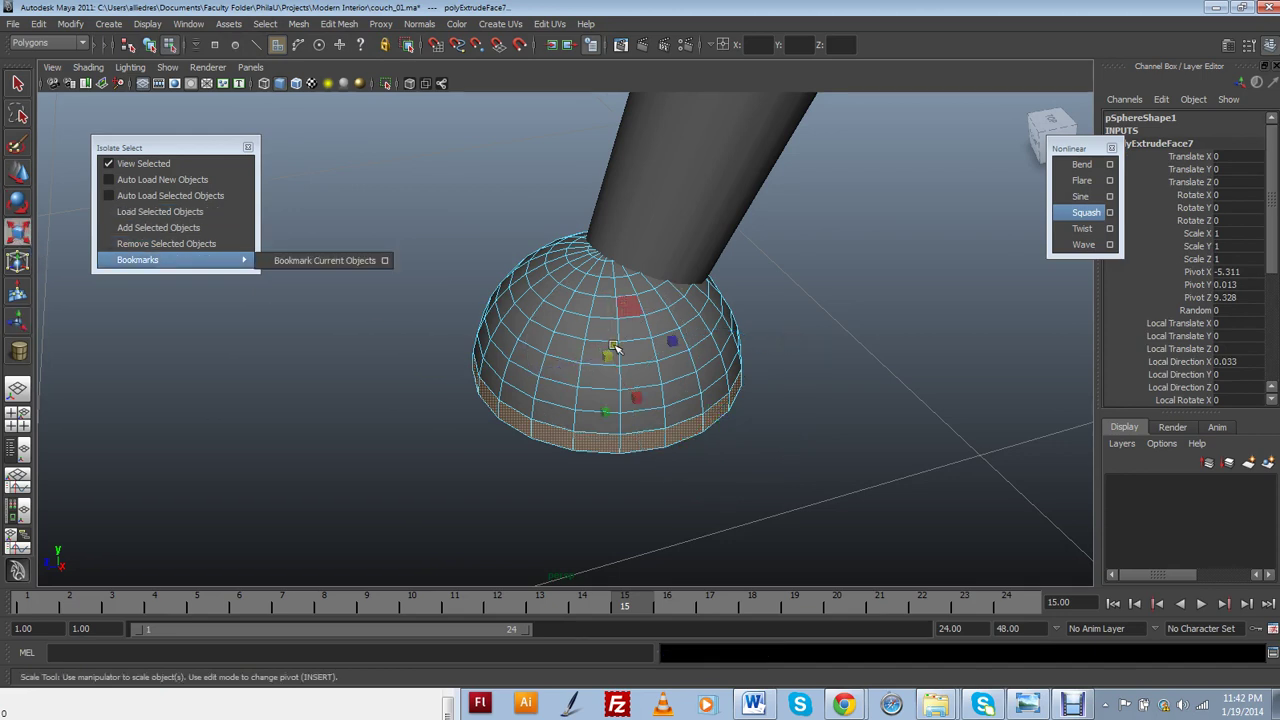
{"action": "left_click_drag", "start_coordinate": [608, 353], "coordinate": [634, 327]}
{"action": "left_click_drag", "start_coordinate": [652, 388], "coordinate": [633, 354], "text": "alt"}
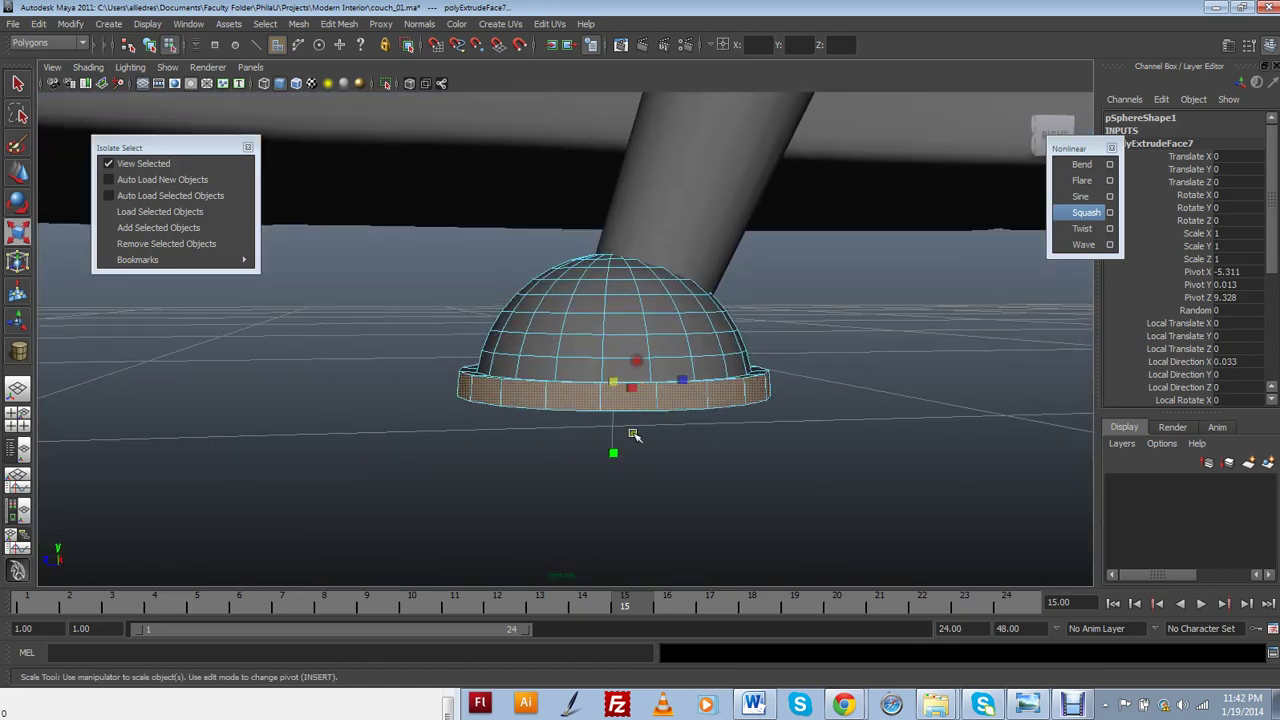
{"action": "left_click_drag", "start_coordinate": [616, 455], "coordinate": [631, 432]}
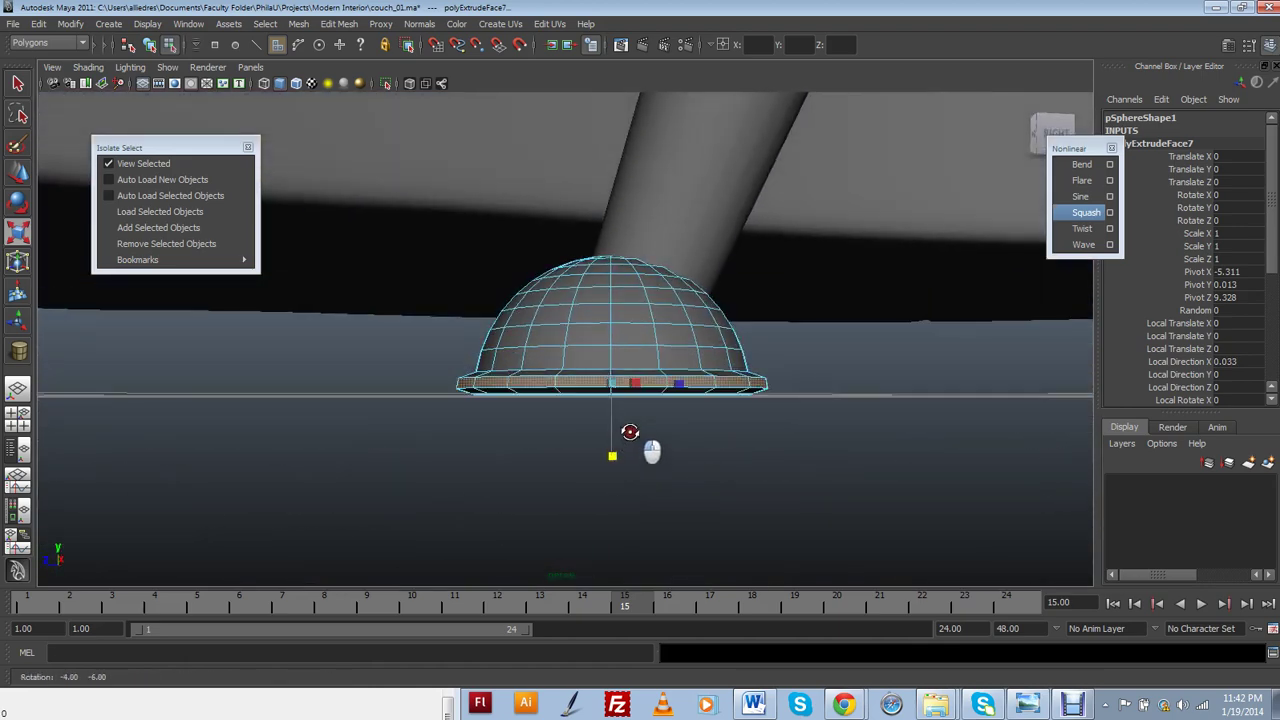
Move the extruded rim faces slightly down so the foot's rim sits at the grid's ground level
{"action": "left_click", "coordinate": [18, 172]}
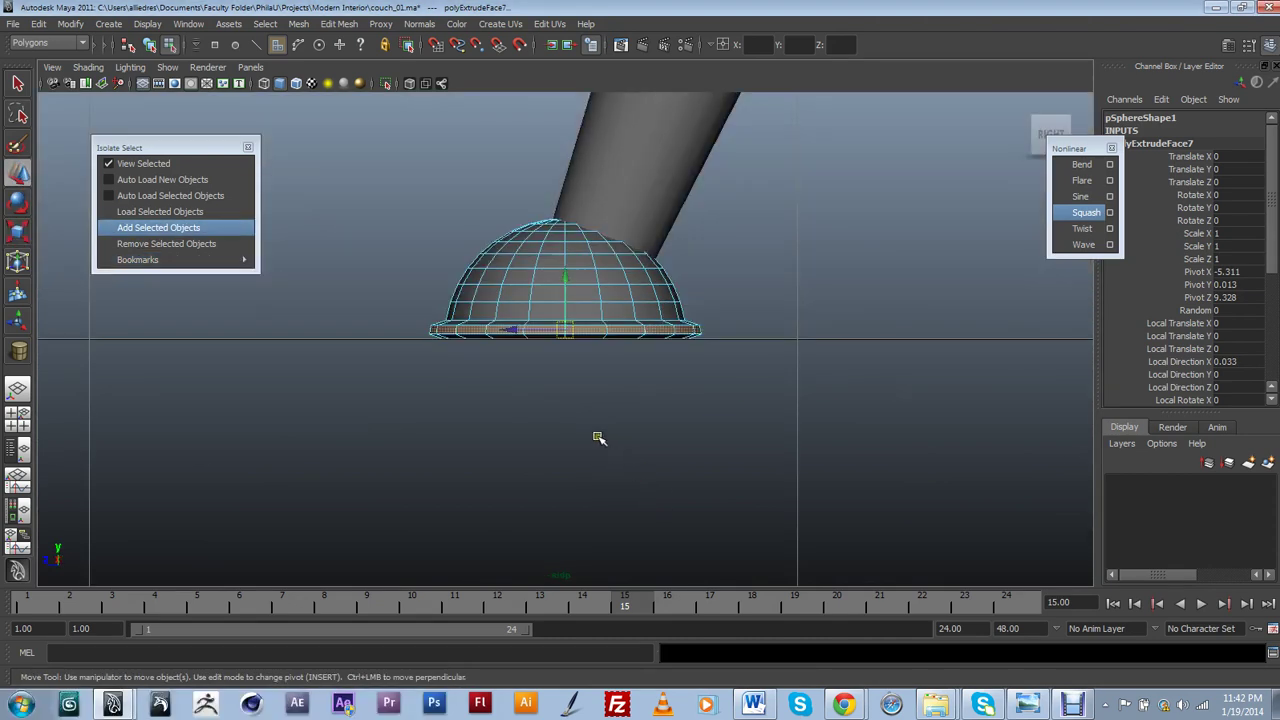
{"action": "scroll", "coordinate": [597, 437], "scroll_direction": "up", "scroll_amount": 5}
{"action": "left_click_drag", "start_coordinate": [565, 278], "coordinate": [568, 294]}
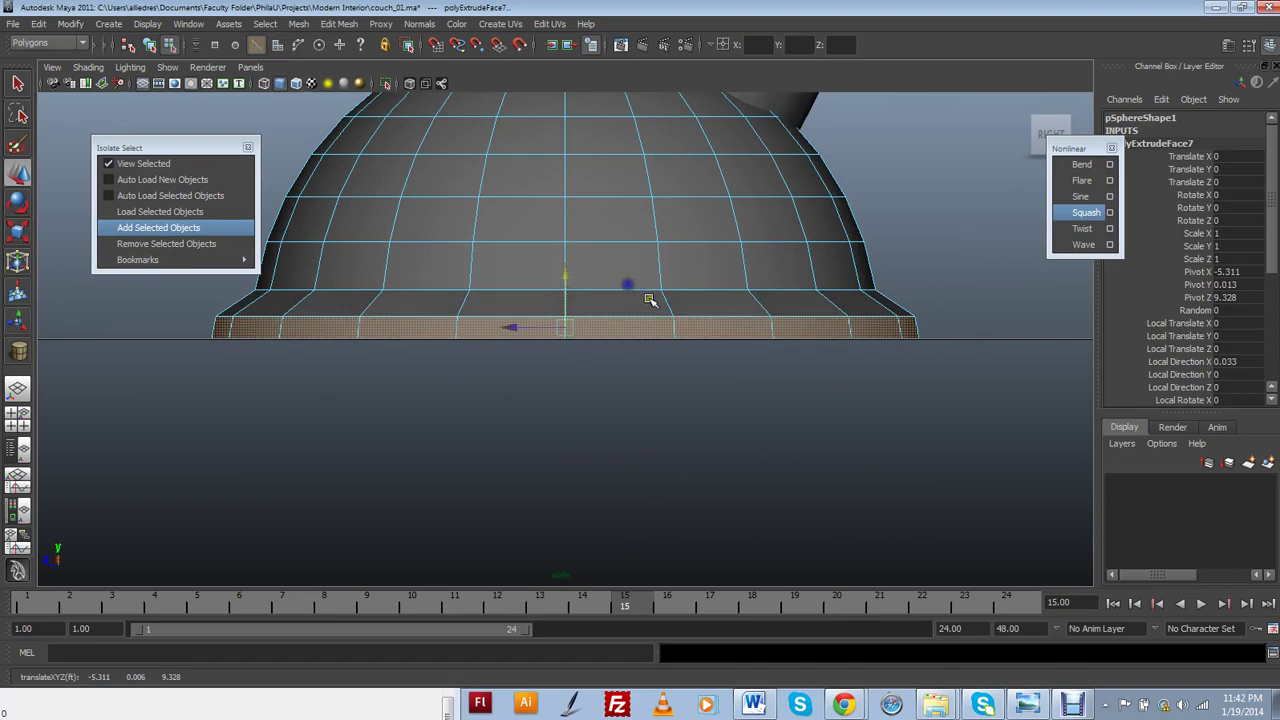
Select the upper outer edge loop of the foot's rim and bevel it
{"action": "left_click", "coordinate": [675, 322]}
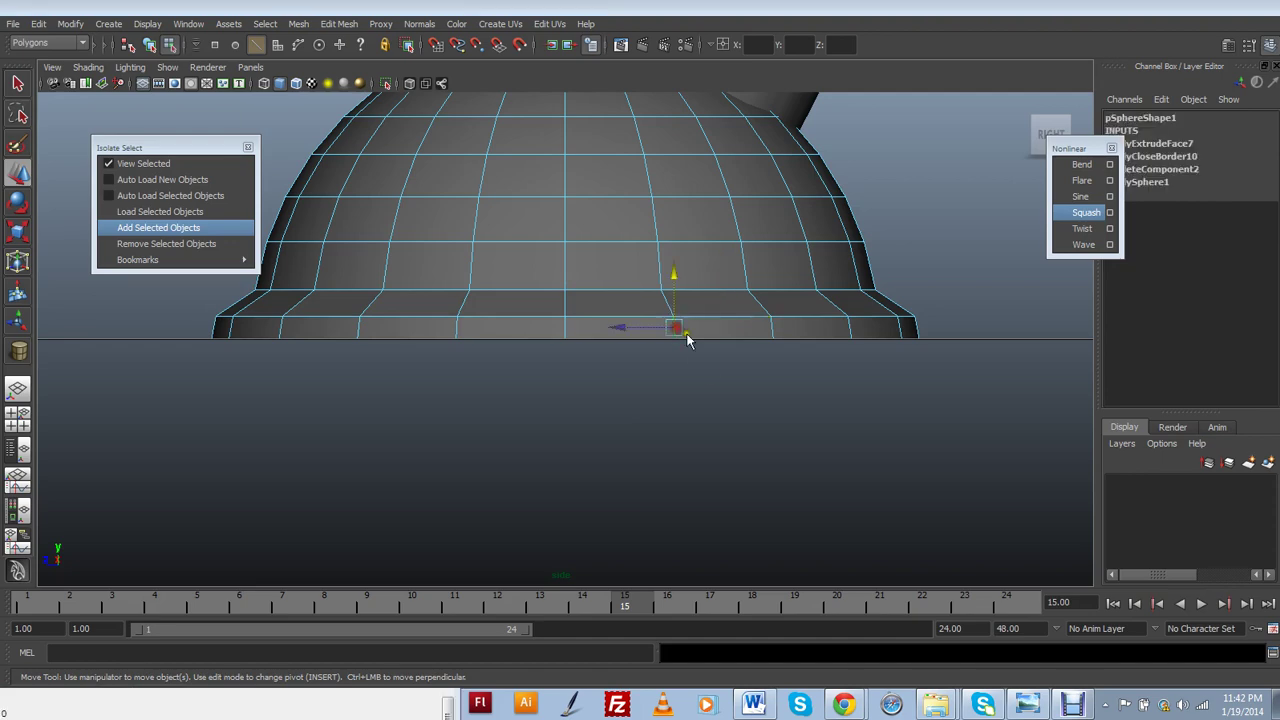
{"action": "scroll", "coordinate": [684, 340], "scroll_direction": "down", "scroll_amount": 3}
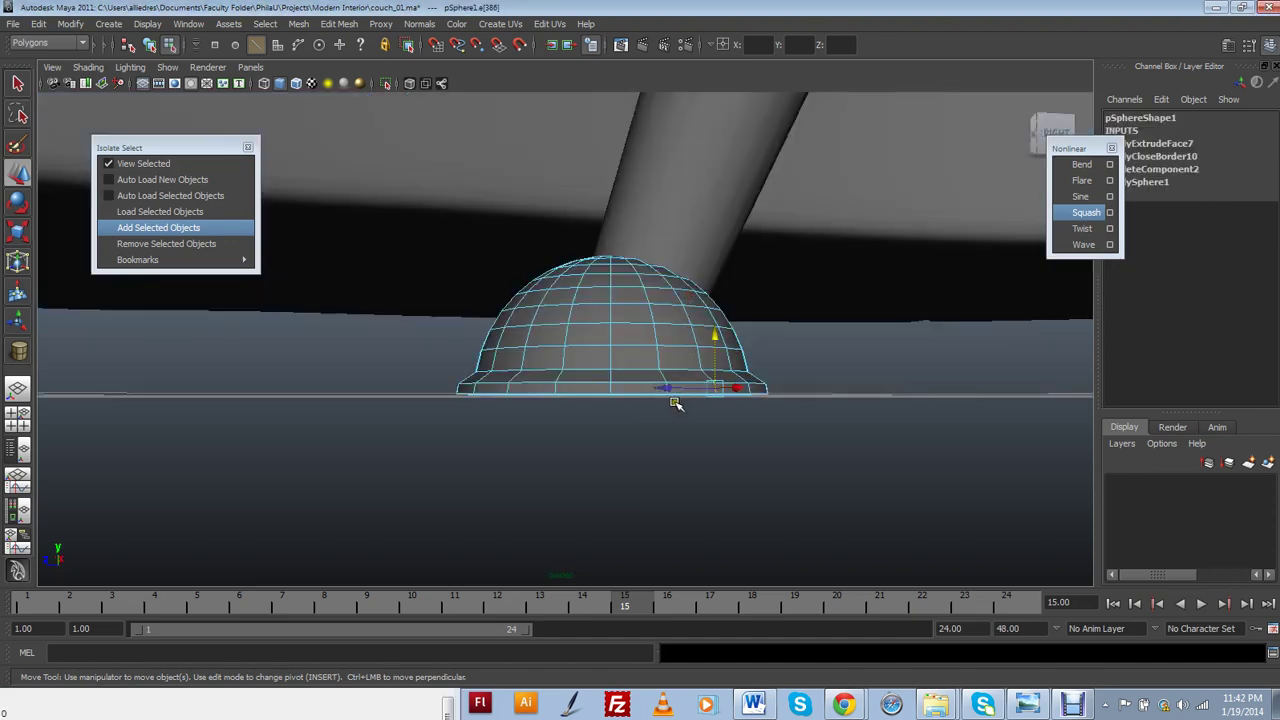
{"action": "left_click_drag", "start_coordinate": [675, 403], "coordinate": [675, 450], "text": "alt"}
{"action": "left_click", "coordinate": [722, 427]}
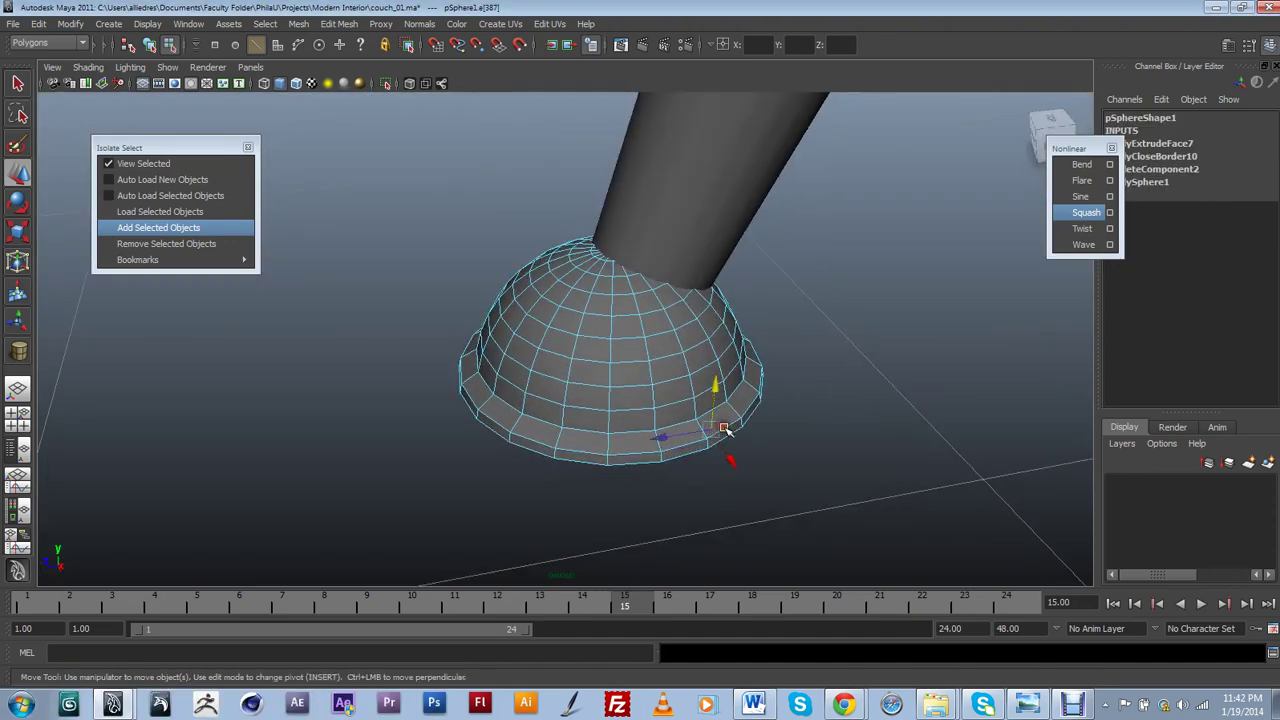
{"action": "left_click", "coordinate": [724, 445]}
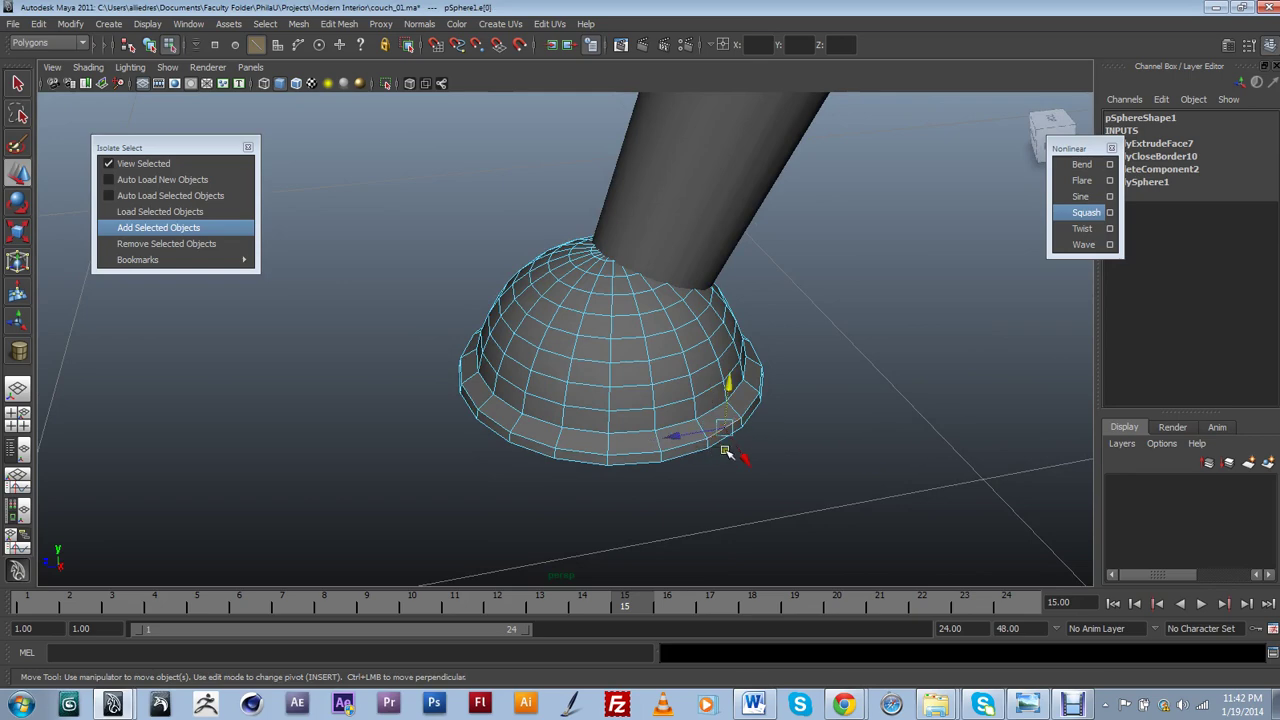
{"action": "left_click_drag", "start_coordinate": [726, 452], "coordinate": [701, 446], "text": "alt"}
{"action": "left_click", "coordinate": [704, 451]}
{"action": "double_click", "coordinate": [703, 452]}
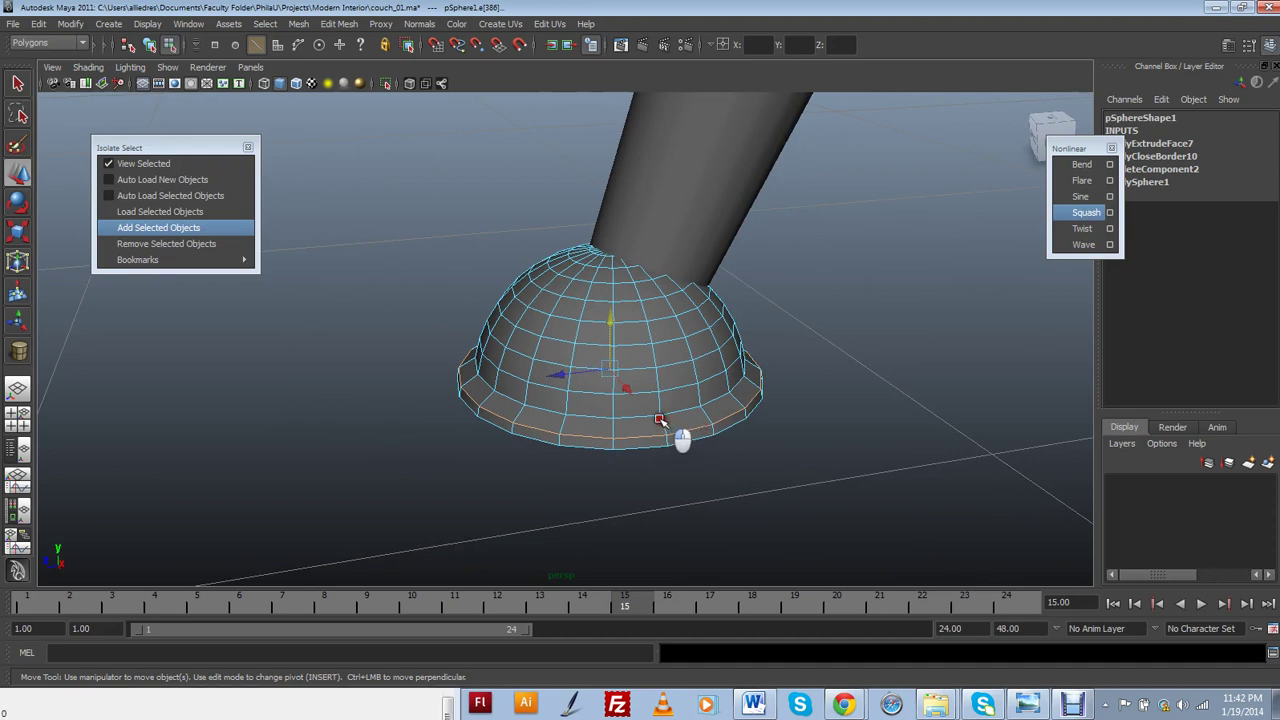
{"action": "right_click_drag", "start_coordinate": [702, 411], "coordinate": [572, 415], "text": "shift"}
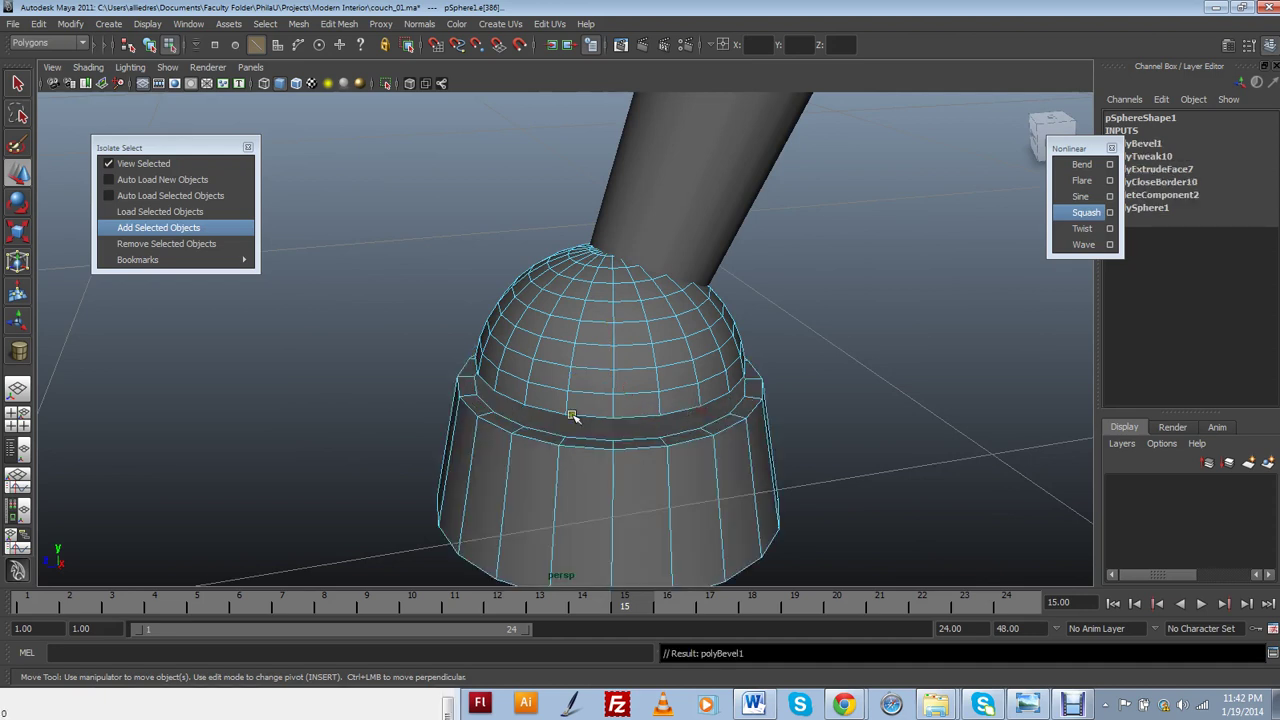
Set the rim bevel's offset to 0.01 and its segments to 2
{"action": "left_click_drag", "start_coordinate": [1095, 148], "coordinate": [973, 137]}
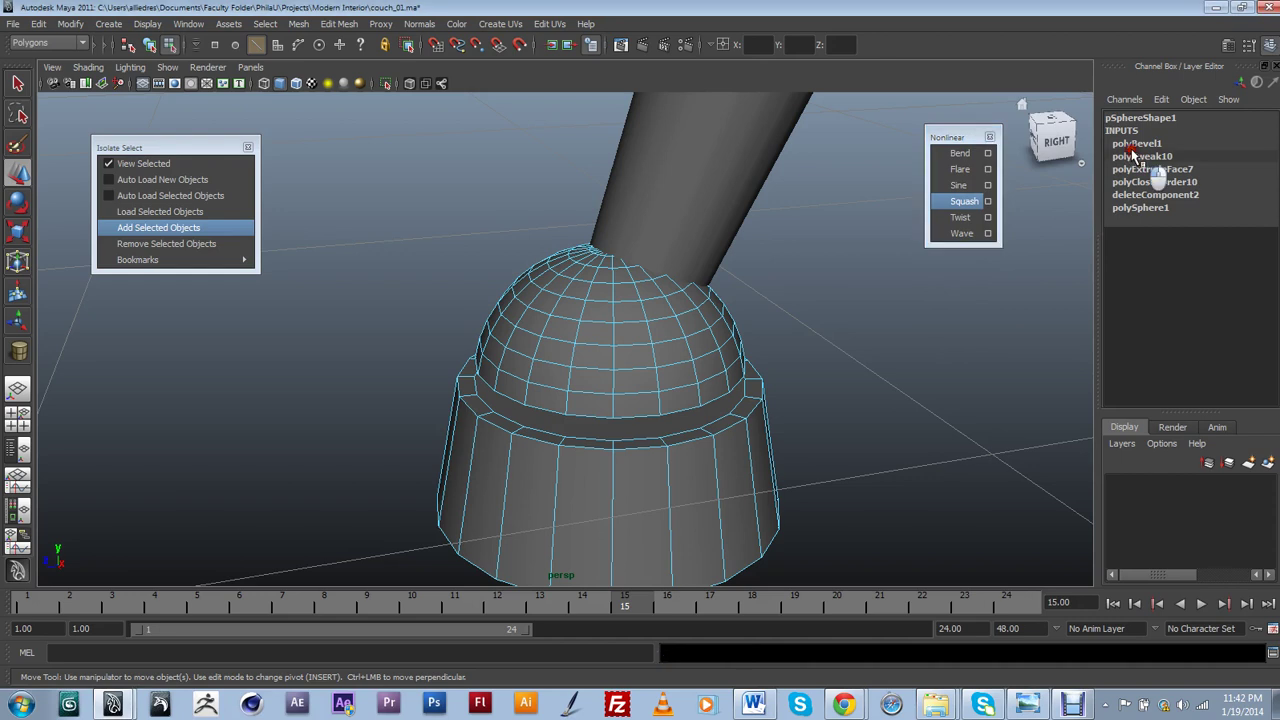
{"action": "left_click", "coordinate": [1148, 145]}
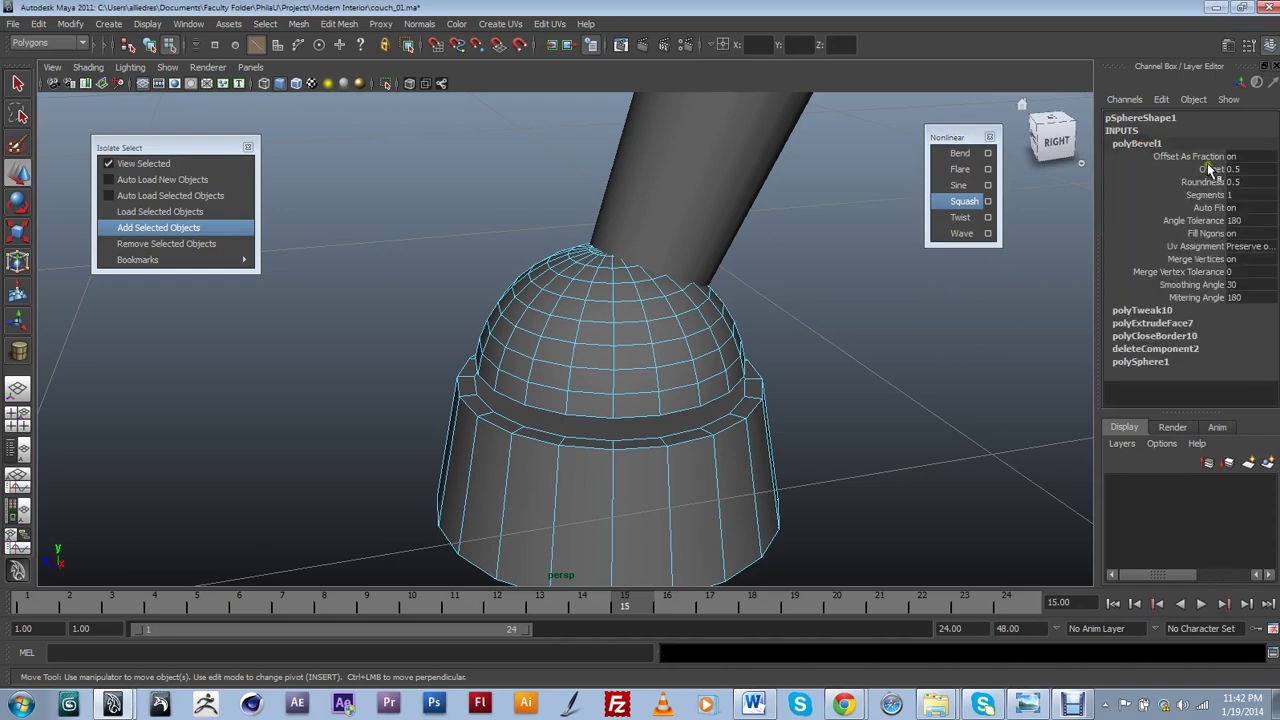
{"action": "left_click", "coordinate": [1245, 170]}
{"action": "type", "text": "0.05"}
{"action": "key", "text": "Return"}
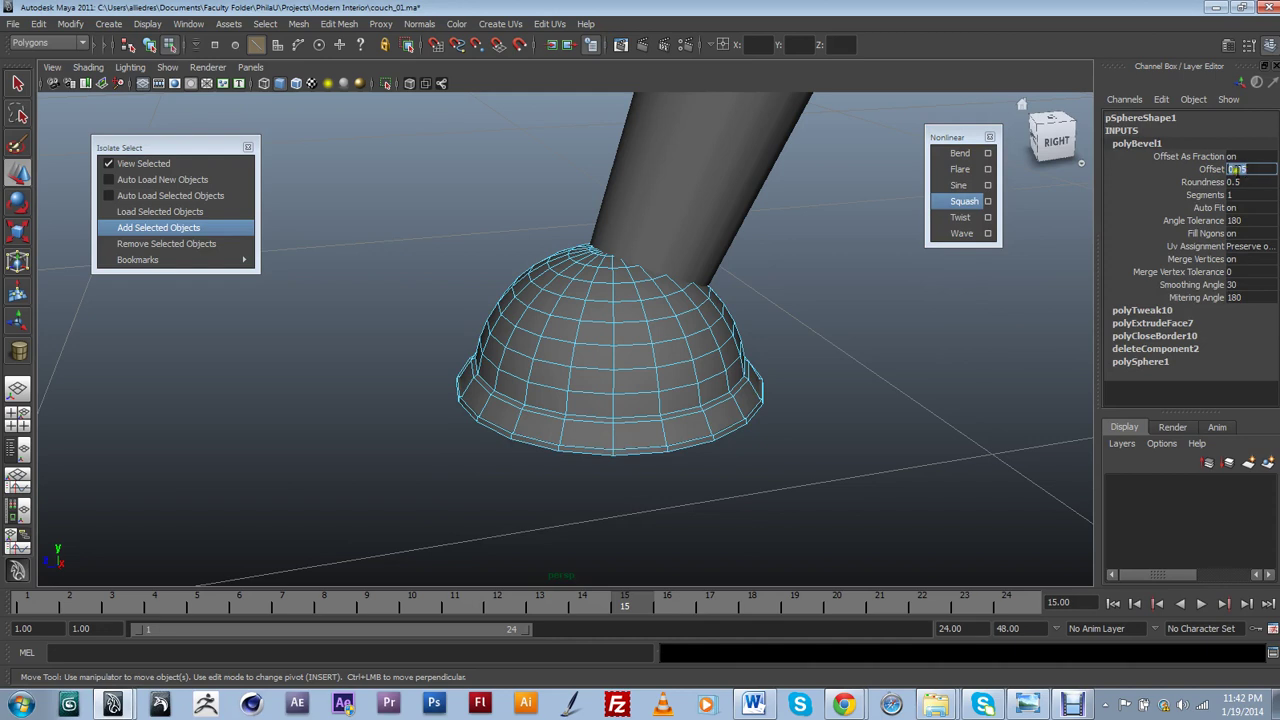
{"action": "type", "text": "0.01"}
{"action": "key", "text": "Return"}
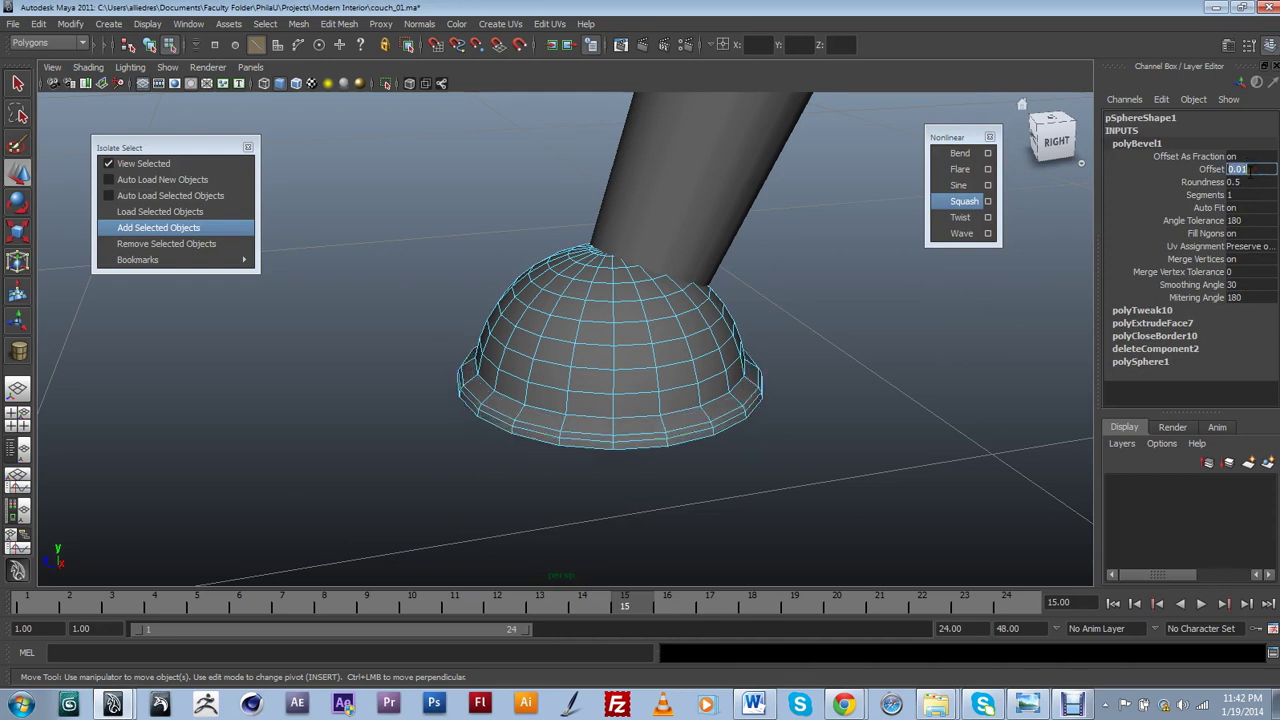
{"action": "left_click", "coordinate": [1238, 195]}
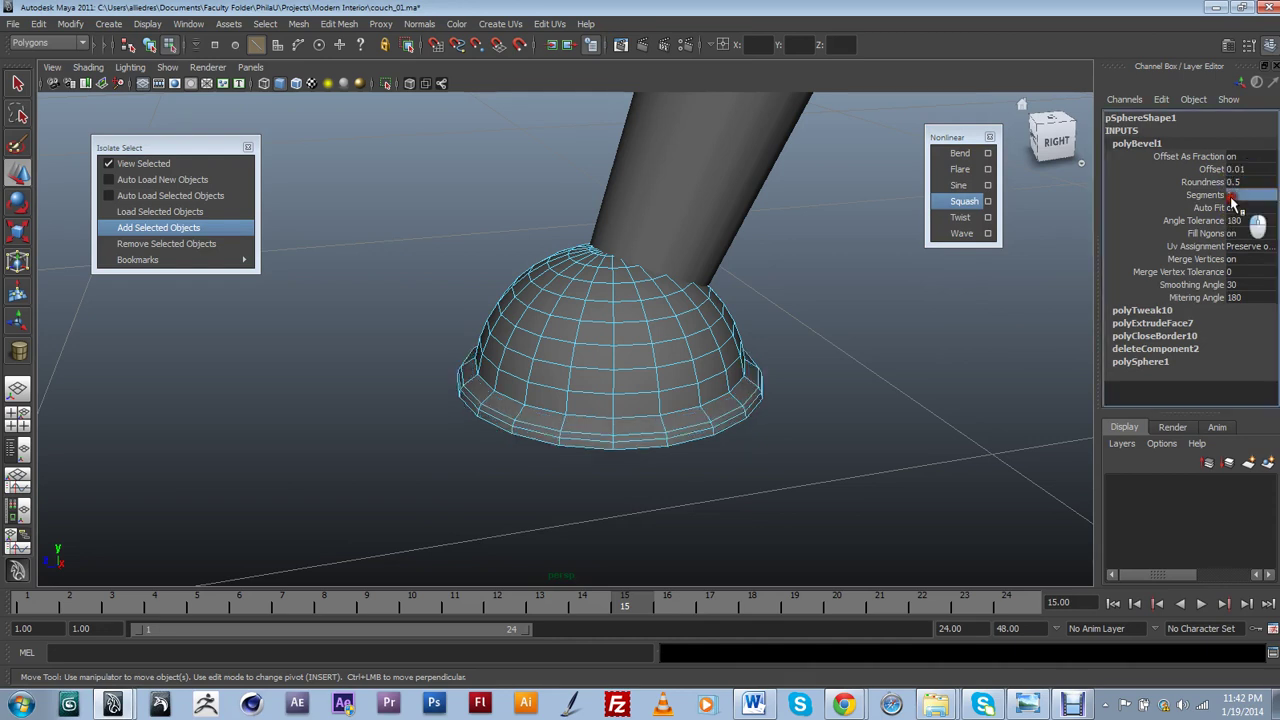
{"action": "type", "text": "2"}
{"action": "key", "text": "Return"}
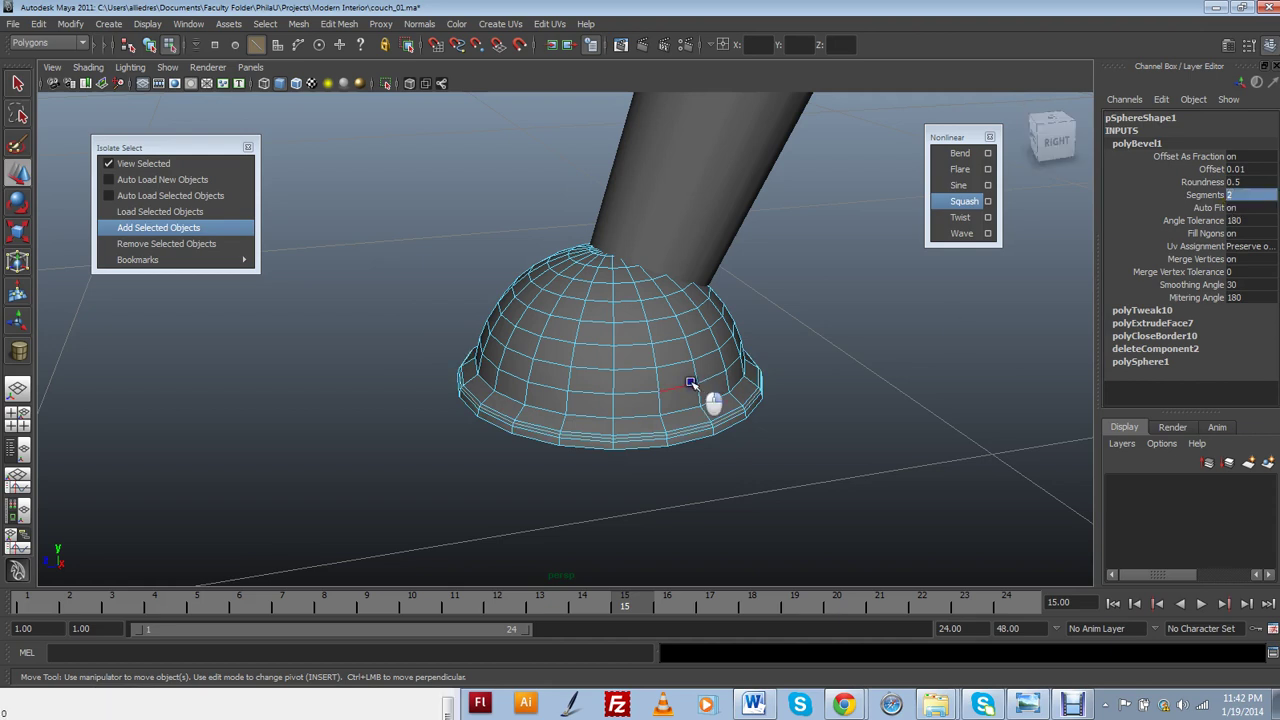
Return to object mode, select the whole dome foot, and soften its edge normals
{"action": "left_click", "coordinate": [768, 350]}
{"action": "left_click", "coordinate": [683, 343]}
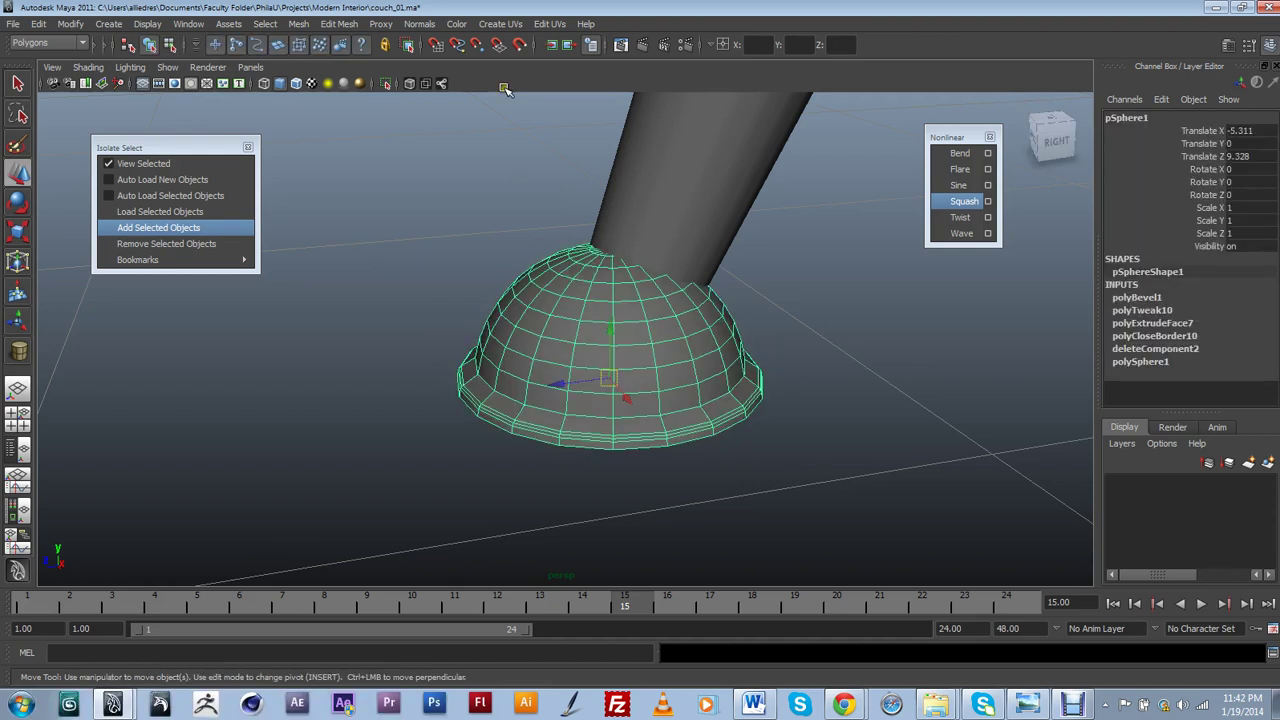
{"action": "left_click", "coordinate": [418, 24]}
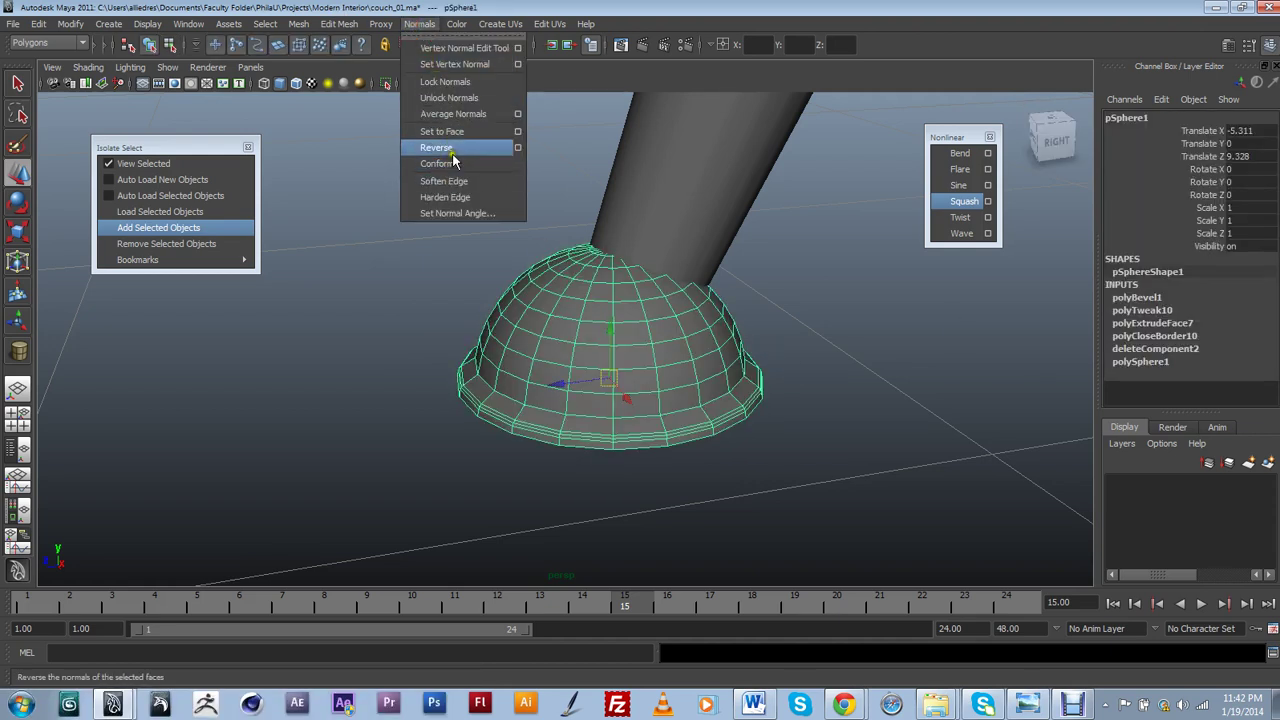
{"action": "left_click", "coordinate": [460, 182]}
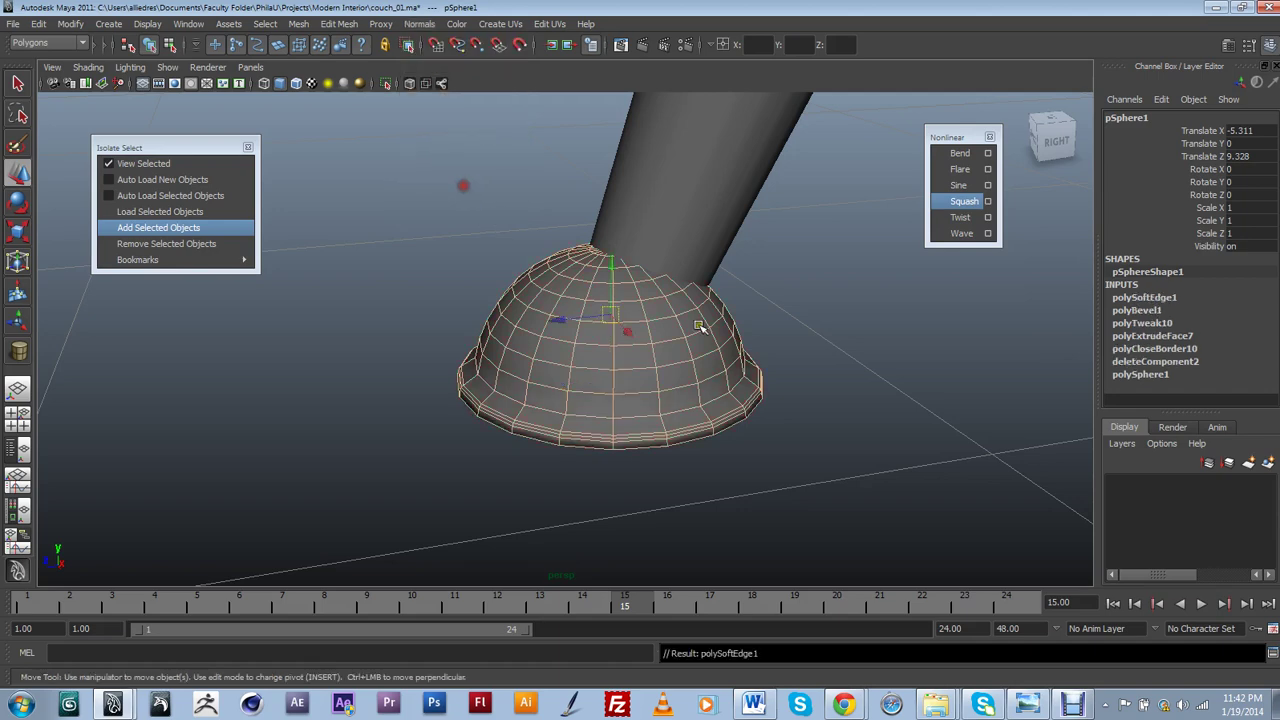
{"action": "left_click", "coordinate": [790, 378]}
Nudge the tilted leg cylinder along X to about -5.318 to centre it on the dome foot
{"action": "scroll", "coordinate": [780, 377], "scroll_direction": "down", "scroll_amount": 10}
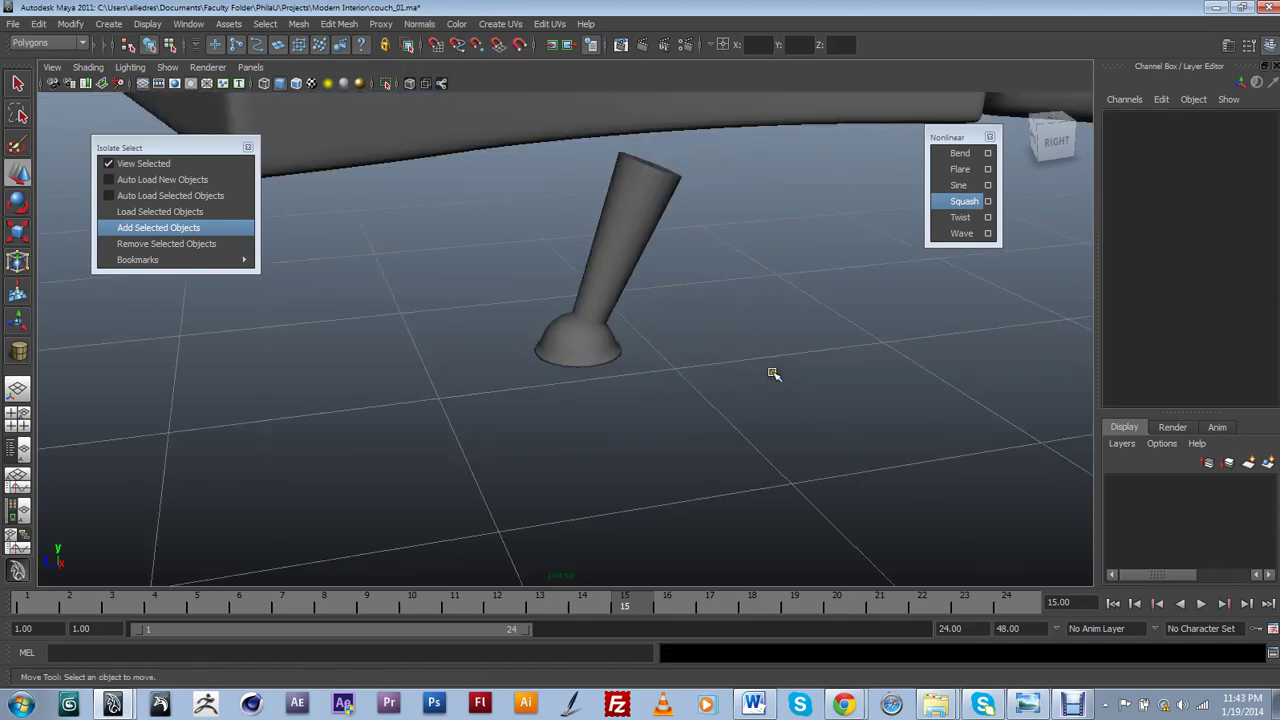
{"action": "left_click_drag", "start_coordinate": [702, 366], "coordinate": [606, 366], "text": "alt"}
{"action": "left_click", "coordinate": [625, 300]}
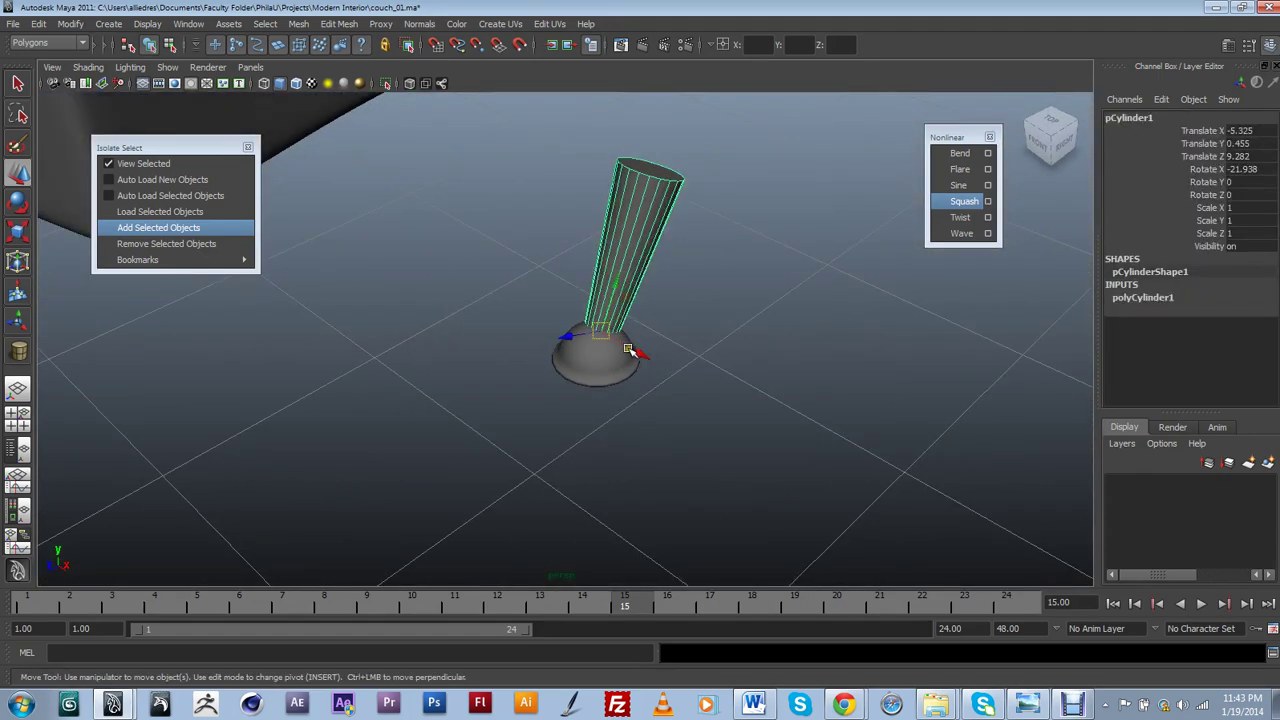
{"action": "left_click", "coordinate": [690, 322]}
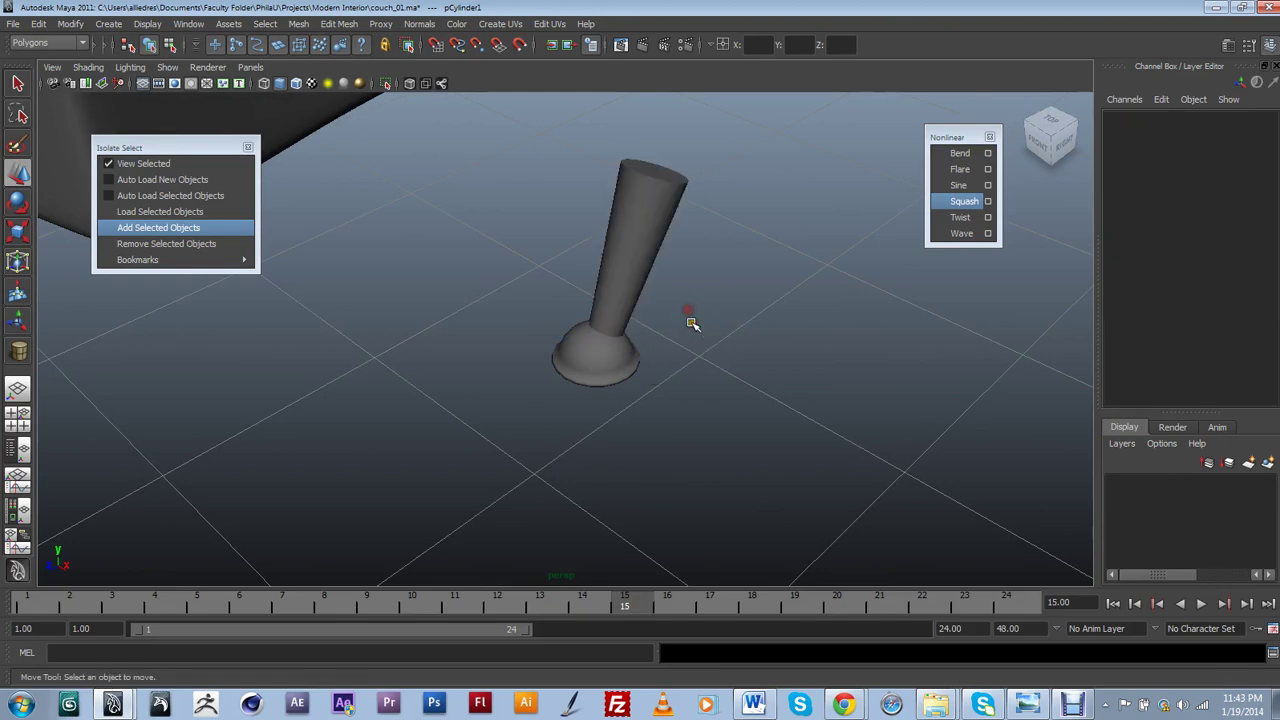
{"action": "scroll", "coordinate": [601, 320], "scroll_direction": "down", "scroll_amount": 6}
{"action": "left_click_drag", "start_coordinate": [601, 320], "coordinate": [668, 332], "text": "alt"}
{"action": "scroll", "coordinate": [638, 386], "scroll_direction": "up", "scroll_amount": 9}
{"action": "scroll", "coordinate": [633, 379], "scroll_direction": "up", "scroll_amount": 4}
{"action": "scroll", "coordinate": [636, 378], "scroll_direction": "down", "scroll_amount": 6}
{"action": "left_click", "coordinate": [637, 247]}
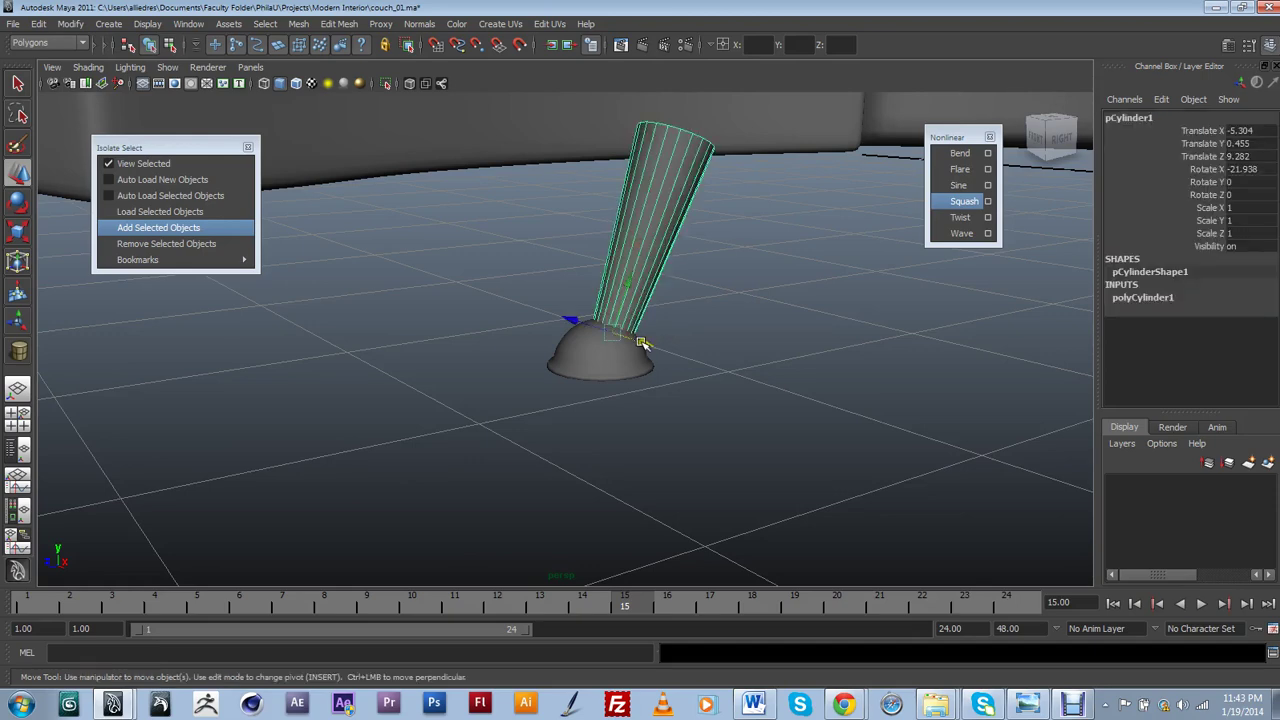
{"action": "left_click", "coordinate": [660, 335]}
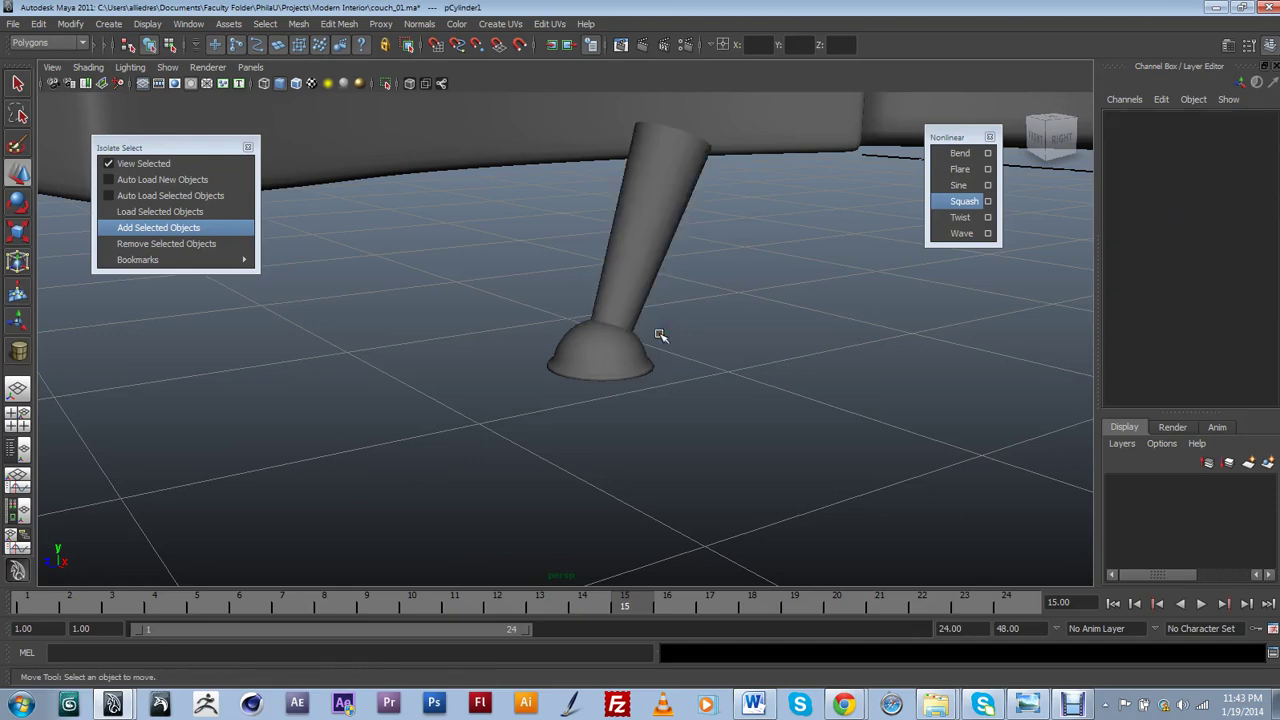
Examine the assembled leg from several angles, both close up and beside the couch
{"action": "scroll", "coordinate": [676, 369], "scroll_direction": "down", "scroll_amount": 4}
{"action": "left_click_drag", "start_coordinate": [676, 369], "coordinate": [722, 382], "text": "alt"}
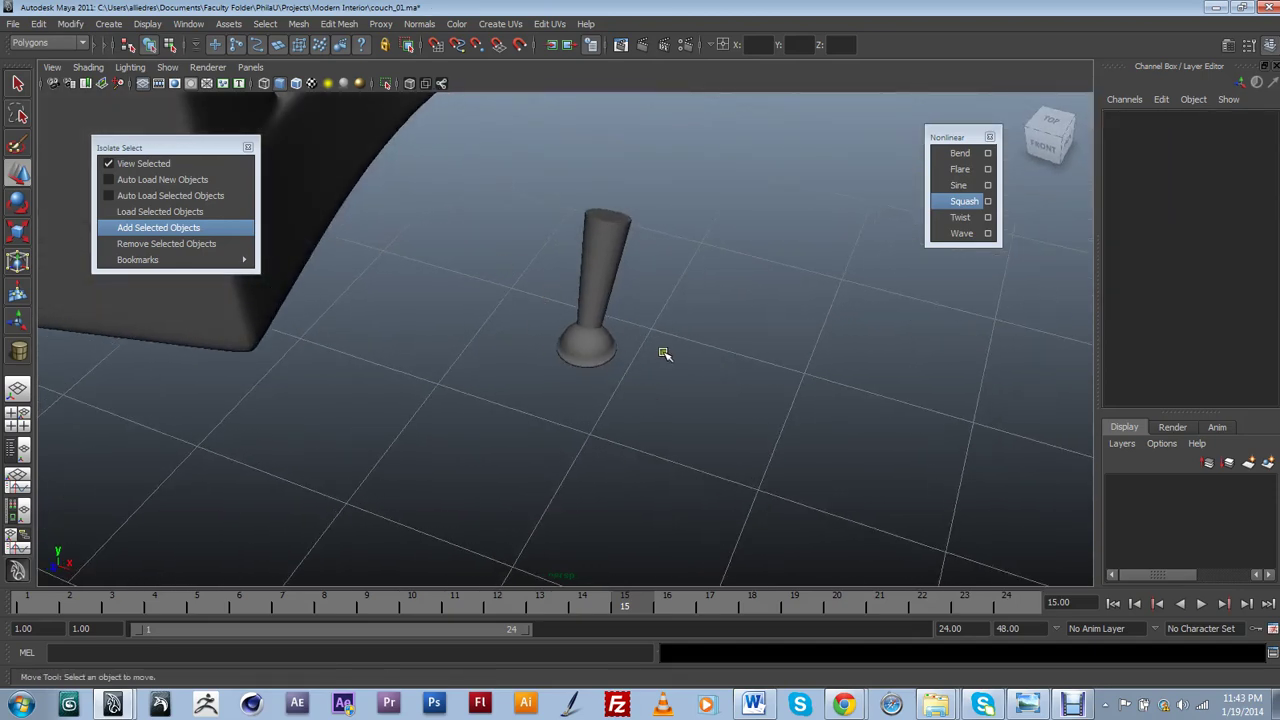
{"action": "scroll", "coordinate": [664, 353], "scroll_direction": "down", "scroll_amount": 3}
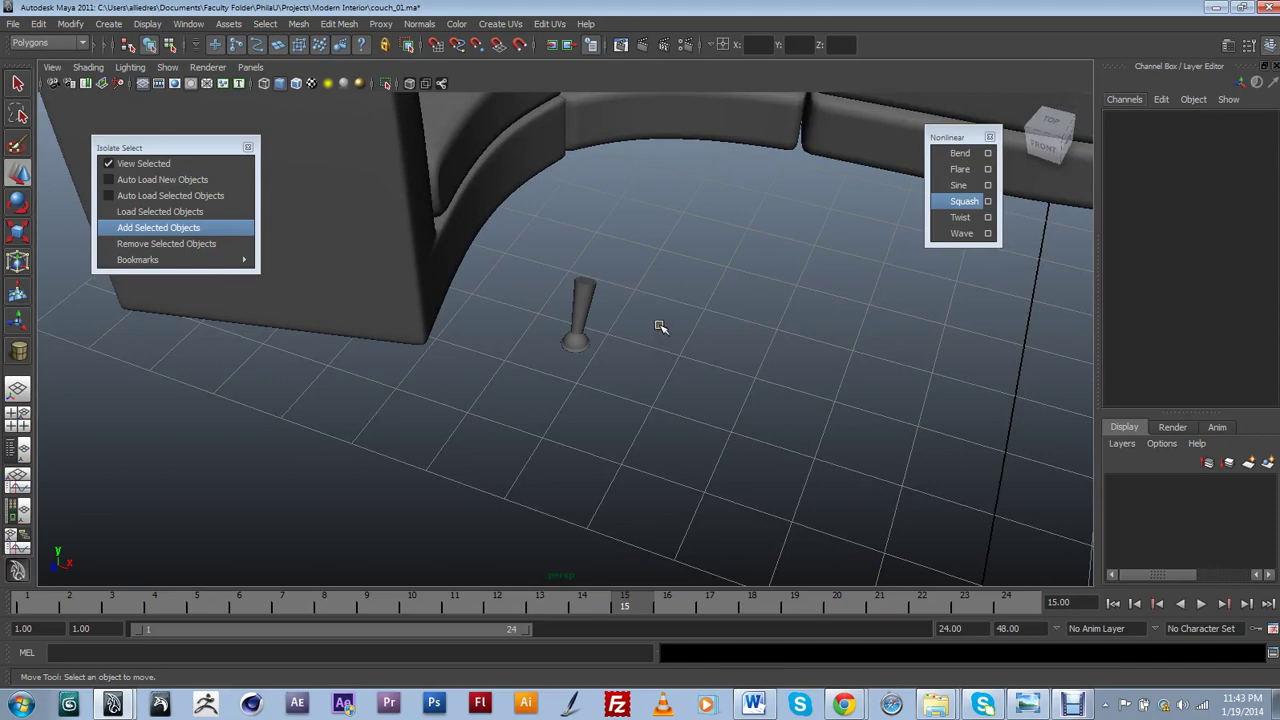
{"action": "left_click_drag", "start_coordinate": [670, 318], "coordinate": [728, 406], "text": "alt"}
{"action": "scroll", "coordinate": [577, 364], "scroll_direction": "up", "scroll_amount": 5}
{"action": "scroll", "coordinate": [609, 405], "scroll_direction": "up", "scroll_amount": 5}
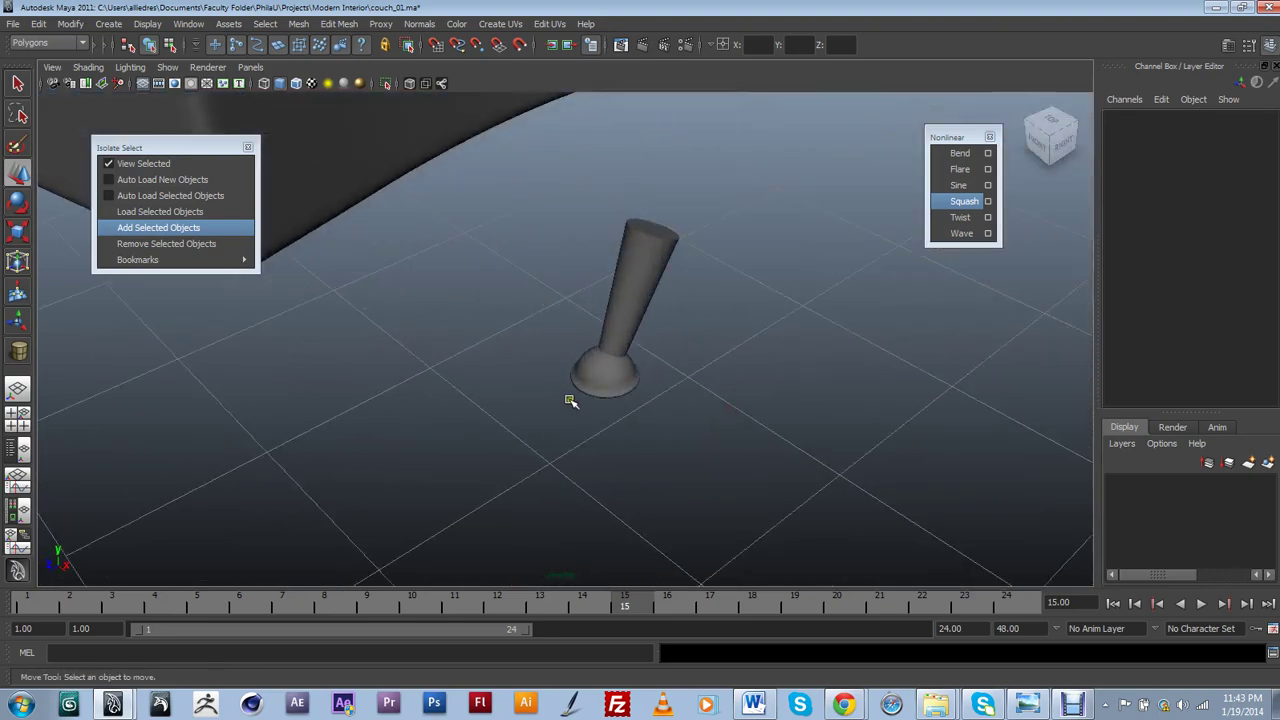
{"action": "left_click_drag", "start_coordinate": [569, 400], "coordinate": [606, 401], "text": "alt"}
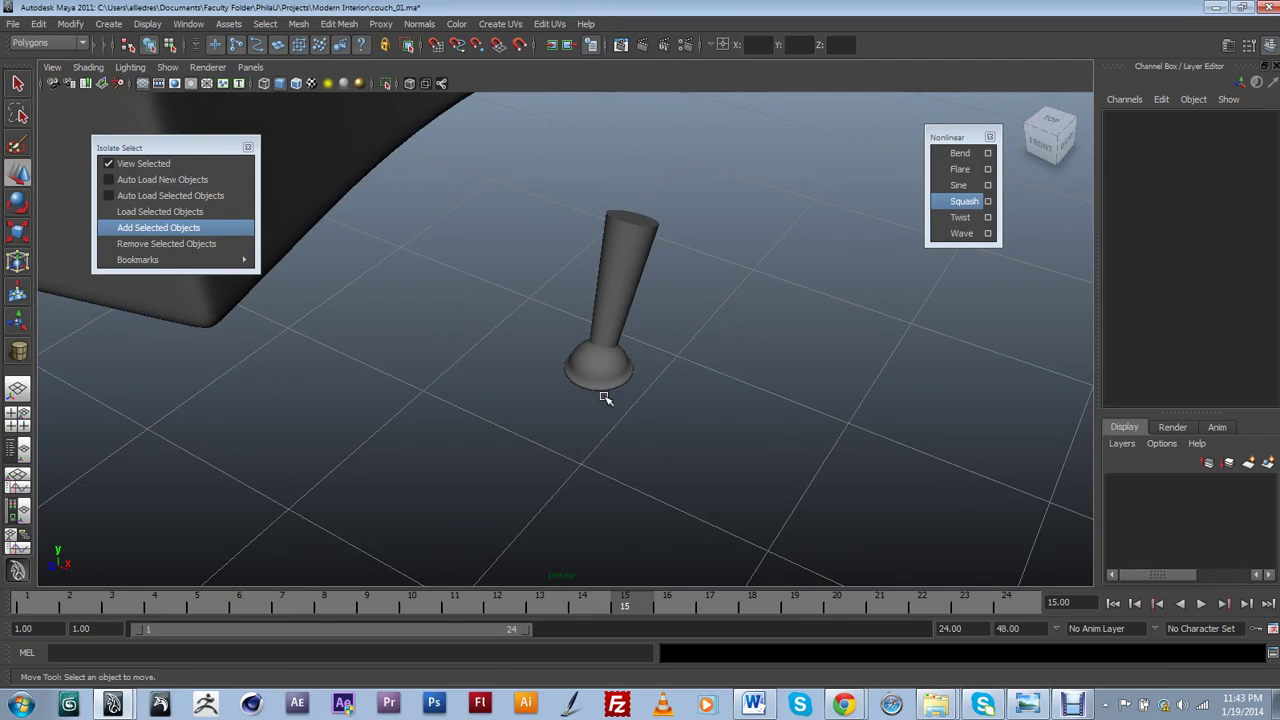
In the Outliner, parent pCylinder1 under pSphere1 and select the parent to check the hierarchy
{"action": "key", "text": "shift+o"}
{"action": "left_click_drag", "start_coordinate": [344, 221], "coordinate": [322, 122]}
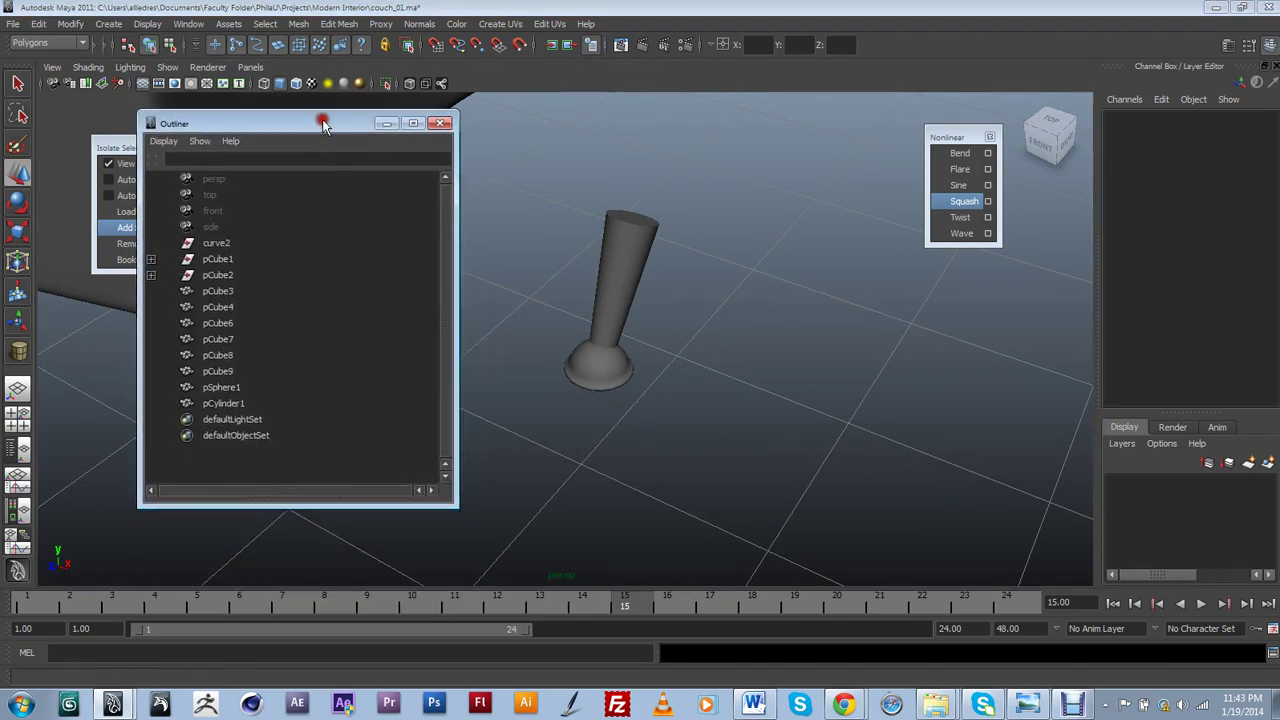
{"action": "left_click", "coordinate": [591, 373]}
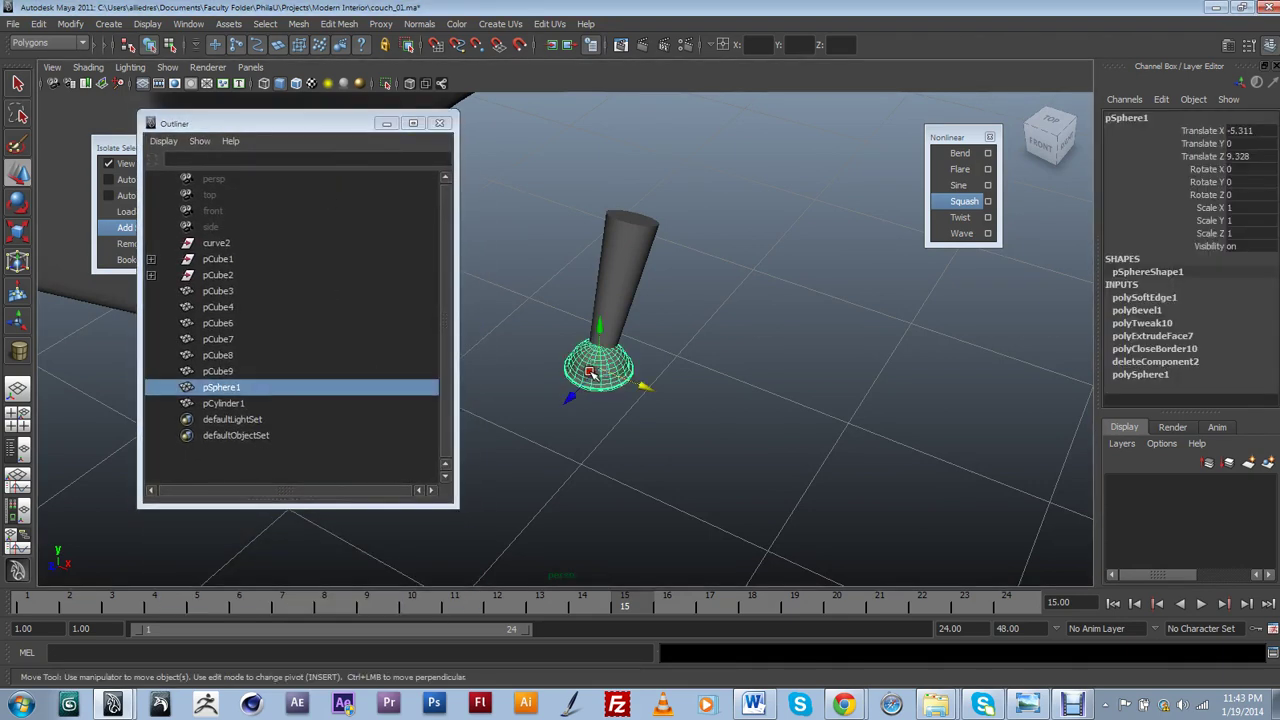
{"action": "left_click", "coordinate": [613, 281]}
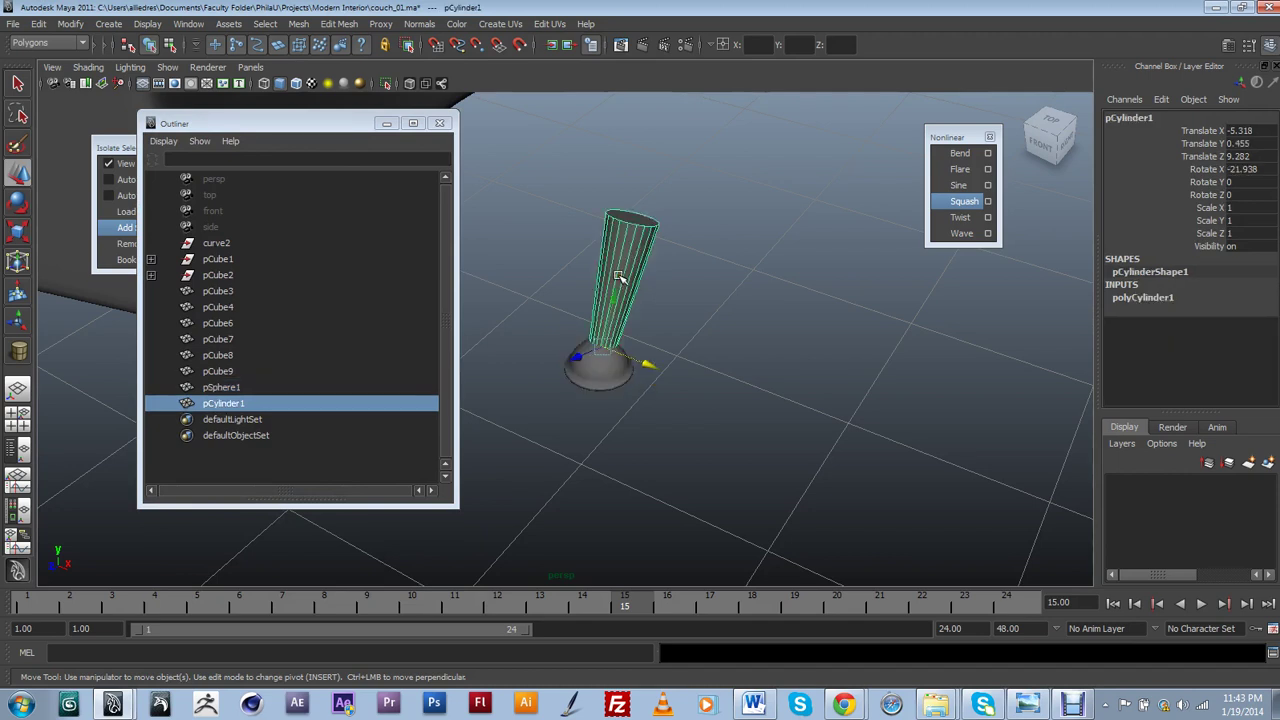
{"action": "left_click", "coordinate": [226, 404]}
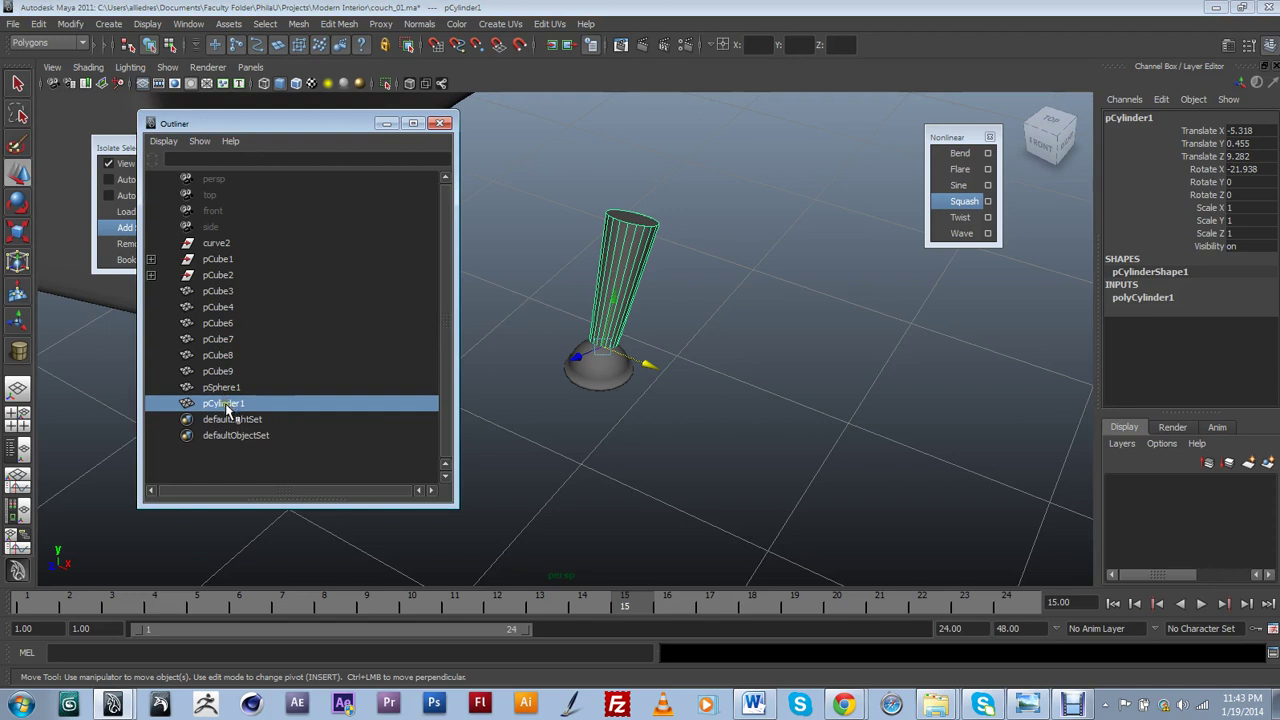
{"action": "mouse_move", "coordinate": [226, 407]}
{"action": "middle_mouse_down"}
{"action": "mouse_move", "coordinate": [234, 414]}
{"action": "mouse_move", "coordinate": [228, 392]}
{"action": "middle_mouse_up"}
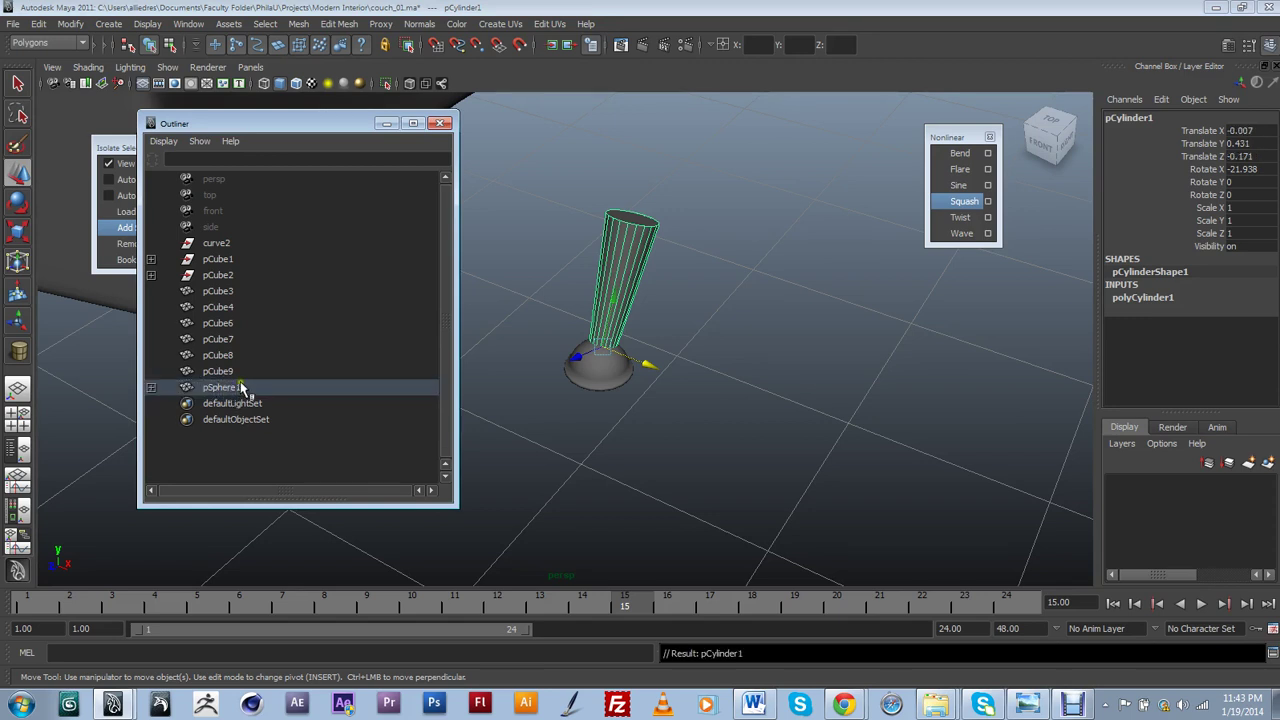
{"action": "left_click", "coordinate": [241, 388]}
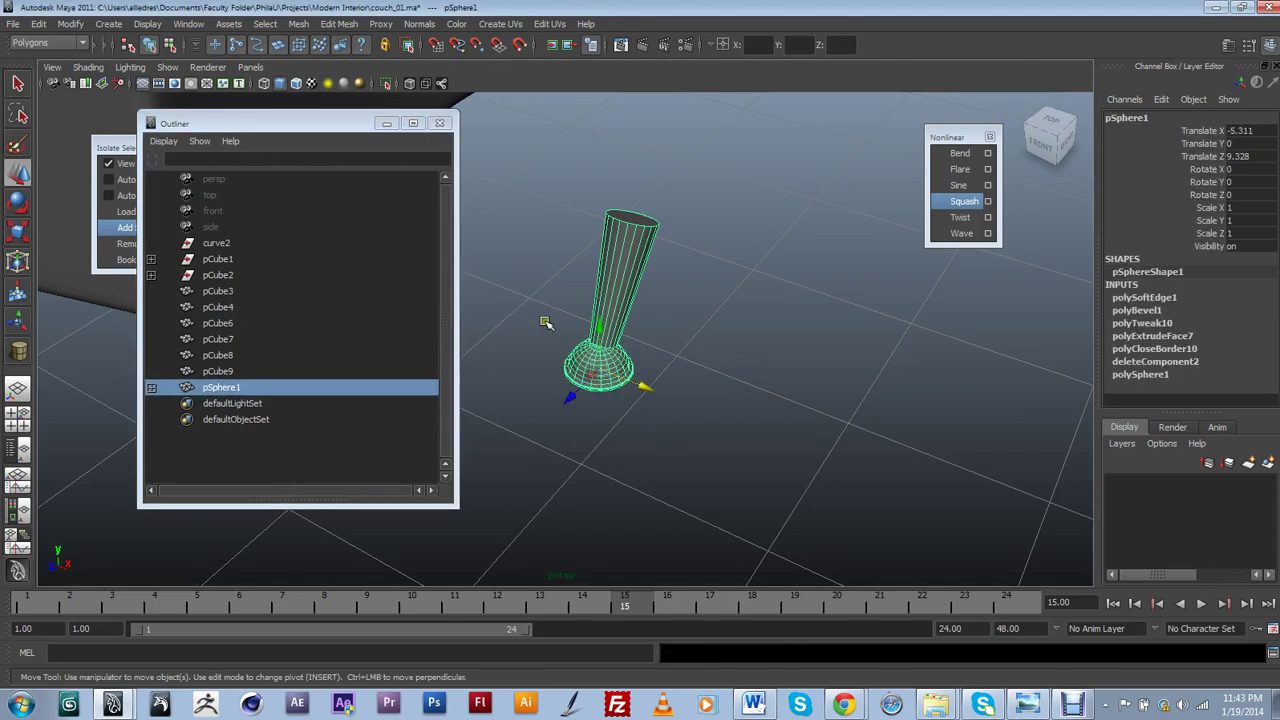
Rename the parent object pSphere1 to Leg in the Outliner
{"action": "left_click_drag", "start_coordinate": [347, 128], "coordinate": [423, 153]}
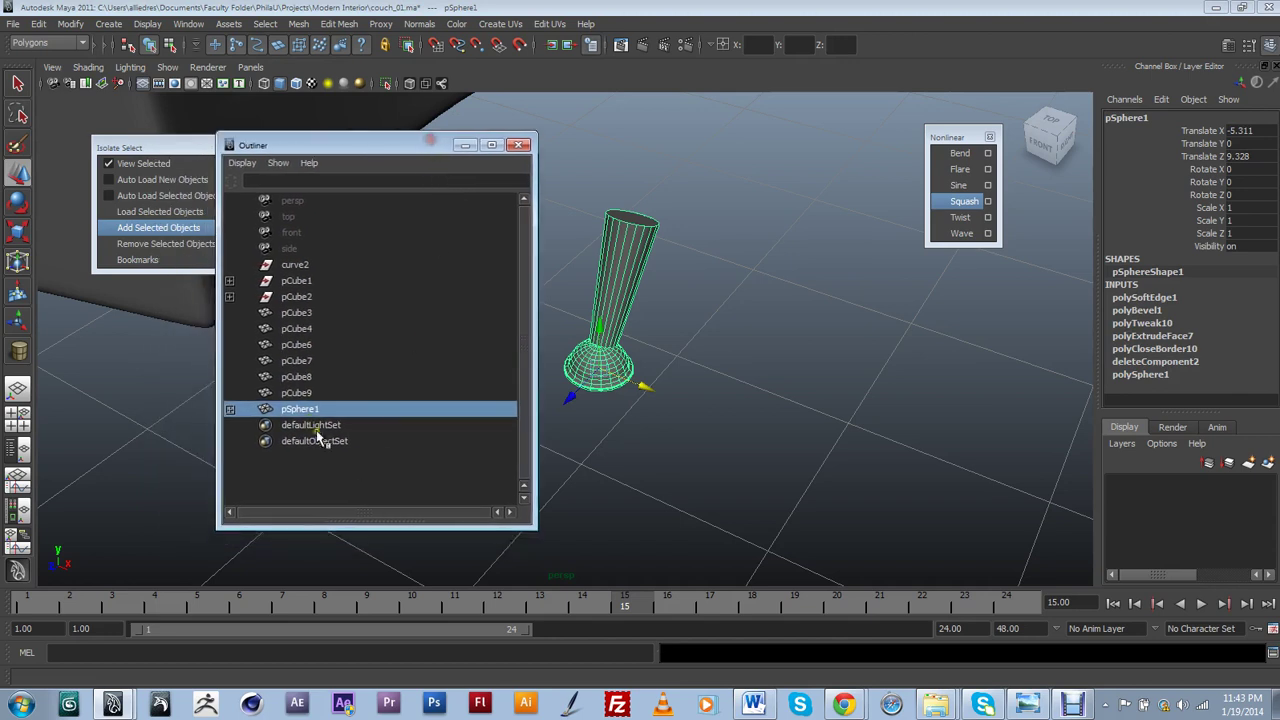
{"action": "double_click", "coordinate": [304, 411]}
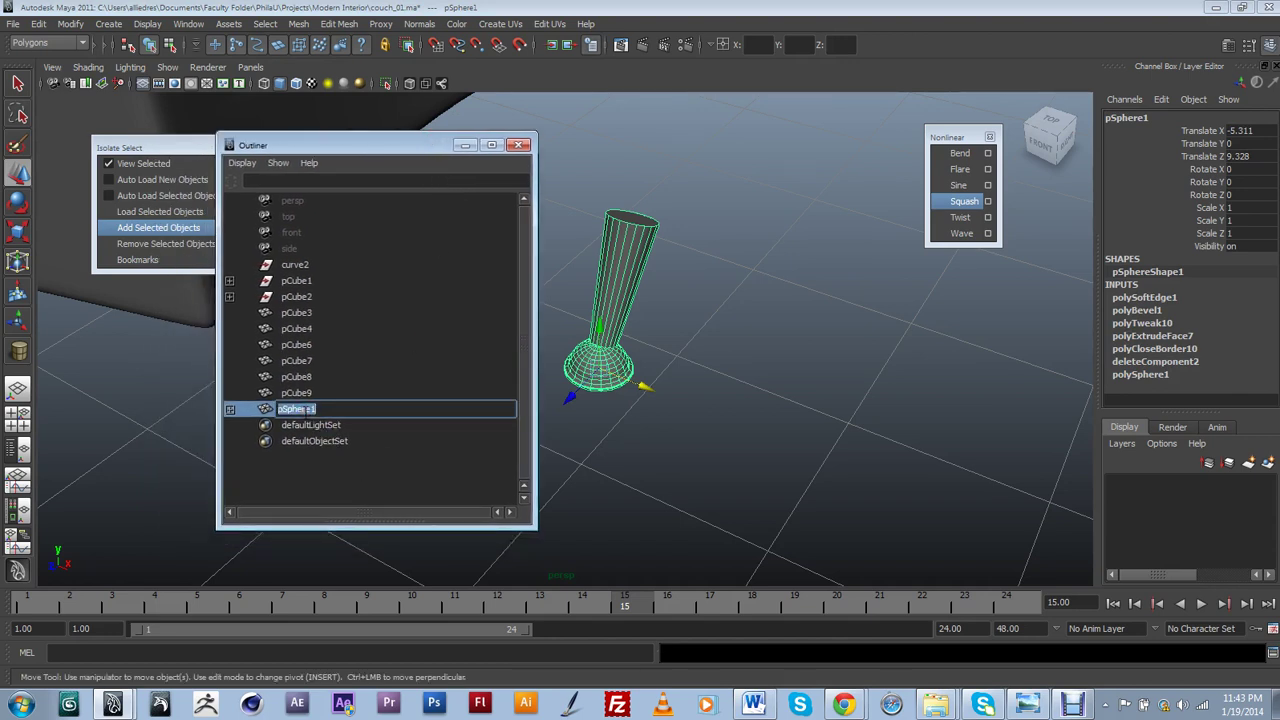
{"action": "type", "text": "Leg"}
{"action": "key", "text": "Return"}
{"action": "left_click", "coordinate": [330, 410]}
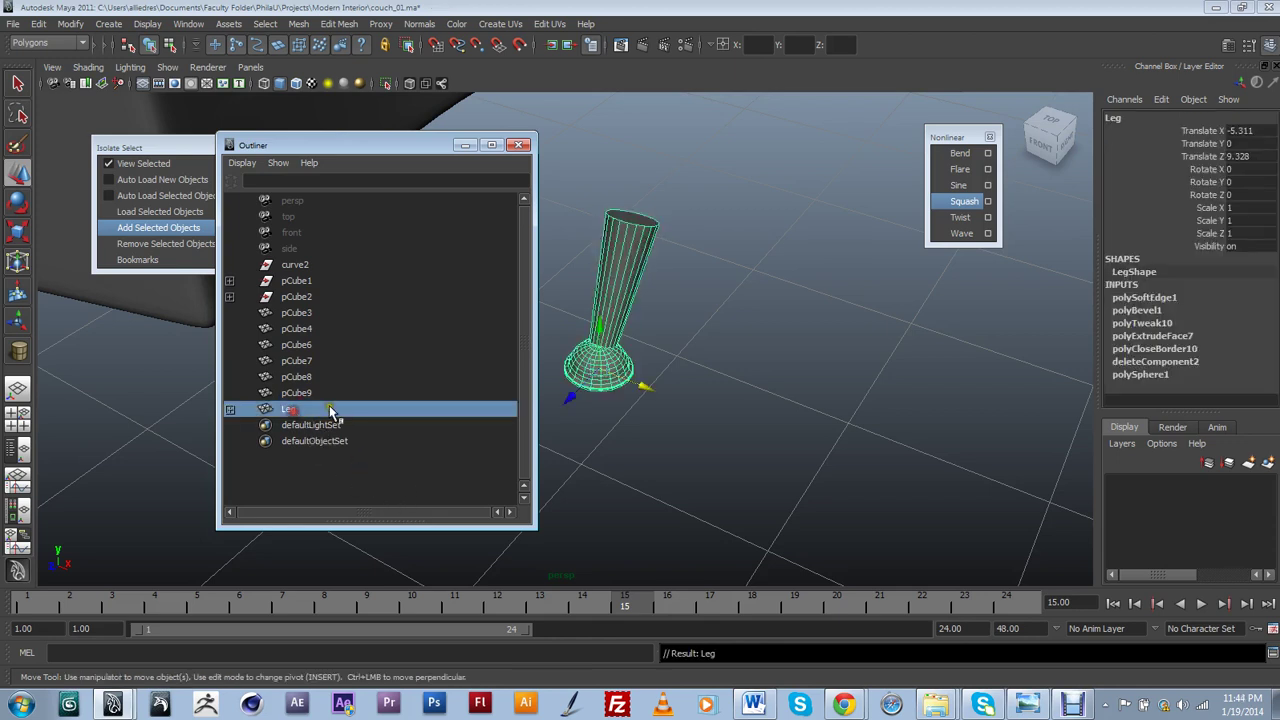
Minimize the Outliner and move Leg beneath the couch's armrest end, to about X -7.33 and Z 10.581
{"action": "left_click", "coordinate": [465, 145]}
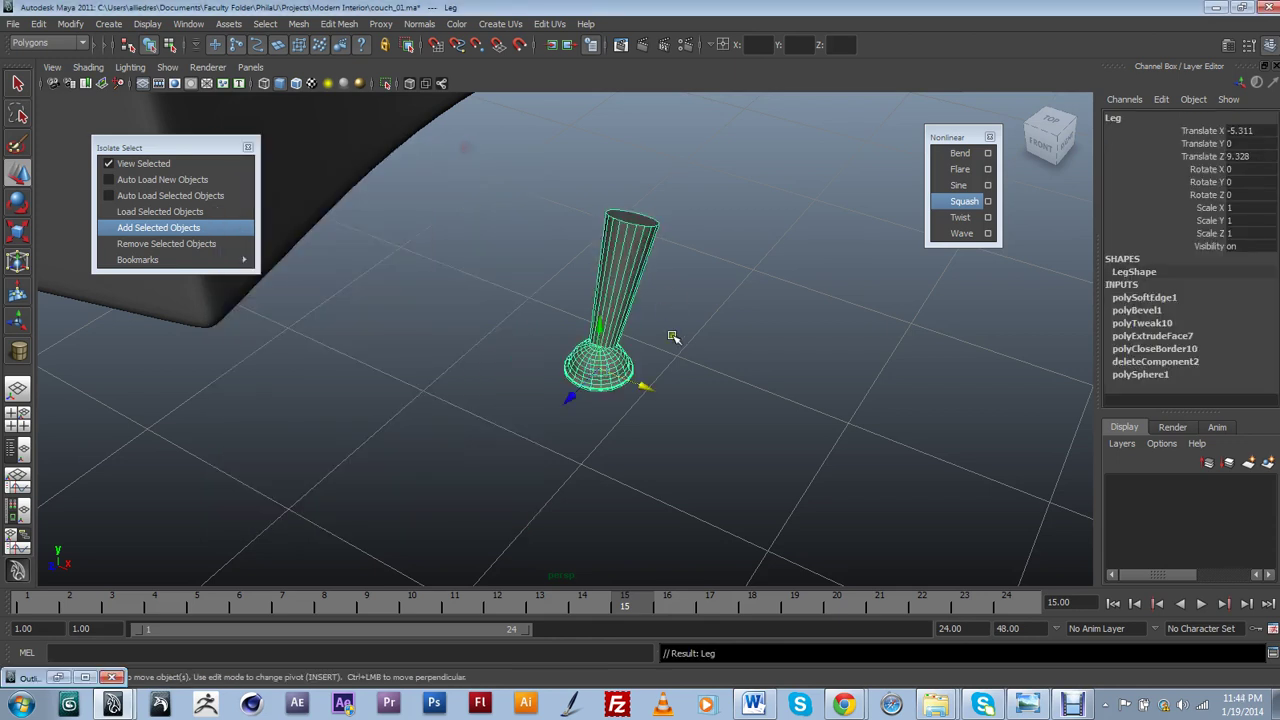
{"action": "left_click_drag", "start_coordinate": [632, 384], "coordinate": [299, 201], "text": "alt"}
{"action": "left_click_drag", "start_coordinate": [385, 250], "coordinate": [342, 204], "text": "alt"}
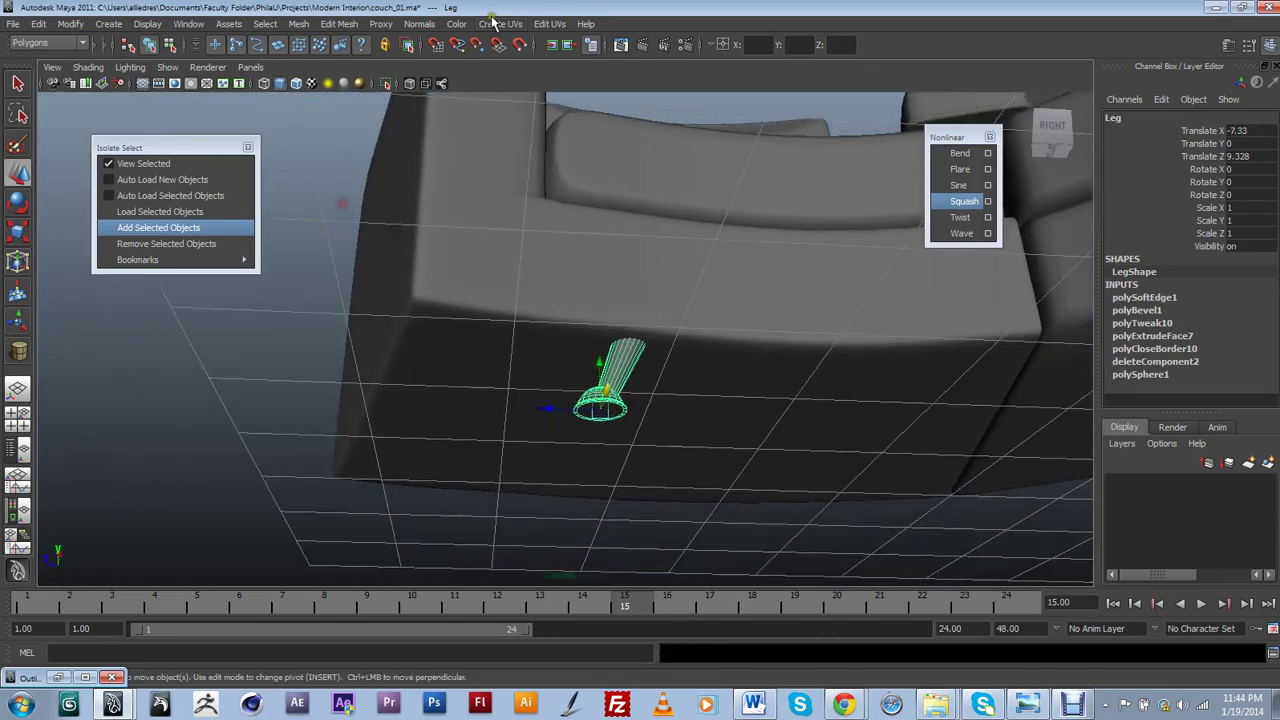
{"action": "left_click_drag", "start_coordinate": [562, 408], "coordinate": [371, 375]}
In the wireframe top view, rotate Leg about Y to about 17.468 degrees to match the angled end of the couch
{"action": "left_click_drag", "start_coordinate": [404, 380], "coordinate": [417, 409], "text": "alt"}
{"action": "left_click_drag", "start_coordinate": [389, 299], "coordinate": [482, 413], "text": "alt"}
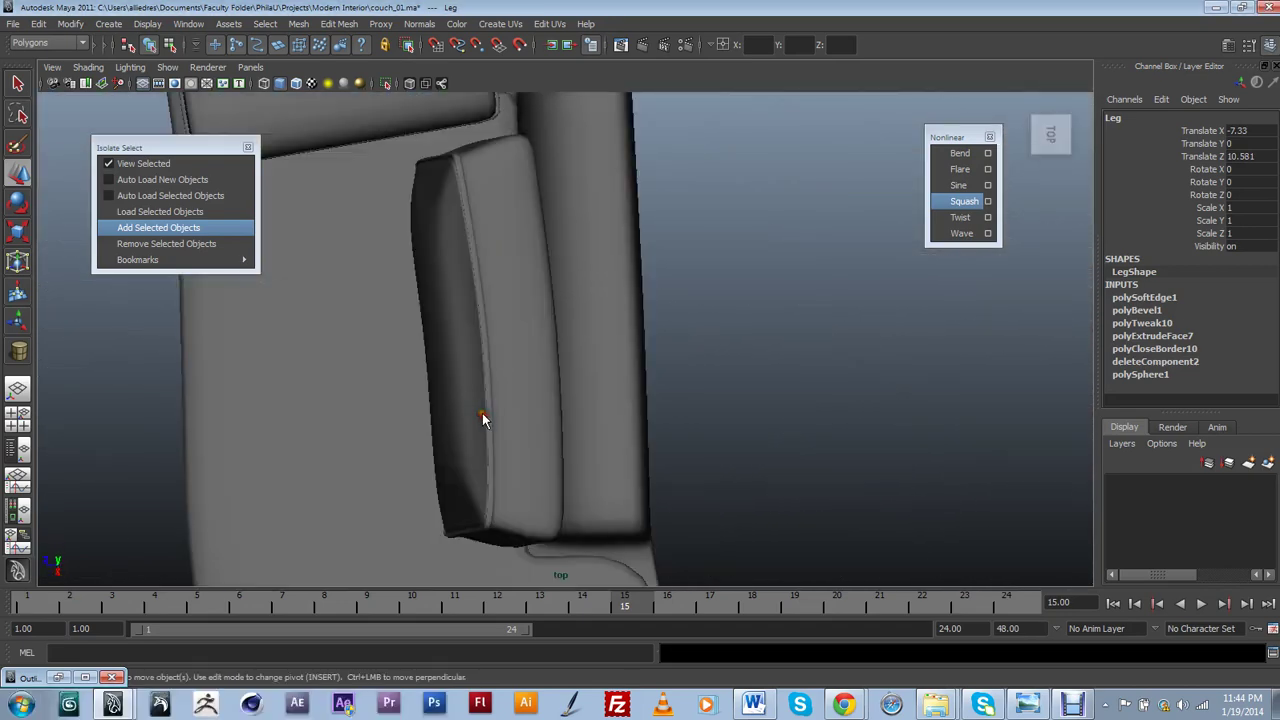
{"action": "key", "text": "4"}
{"action": "key", "text": "a"}
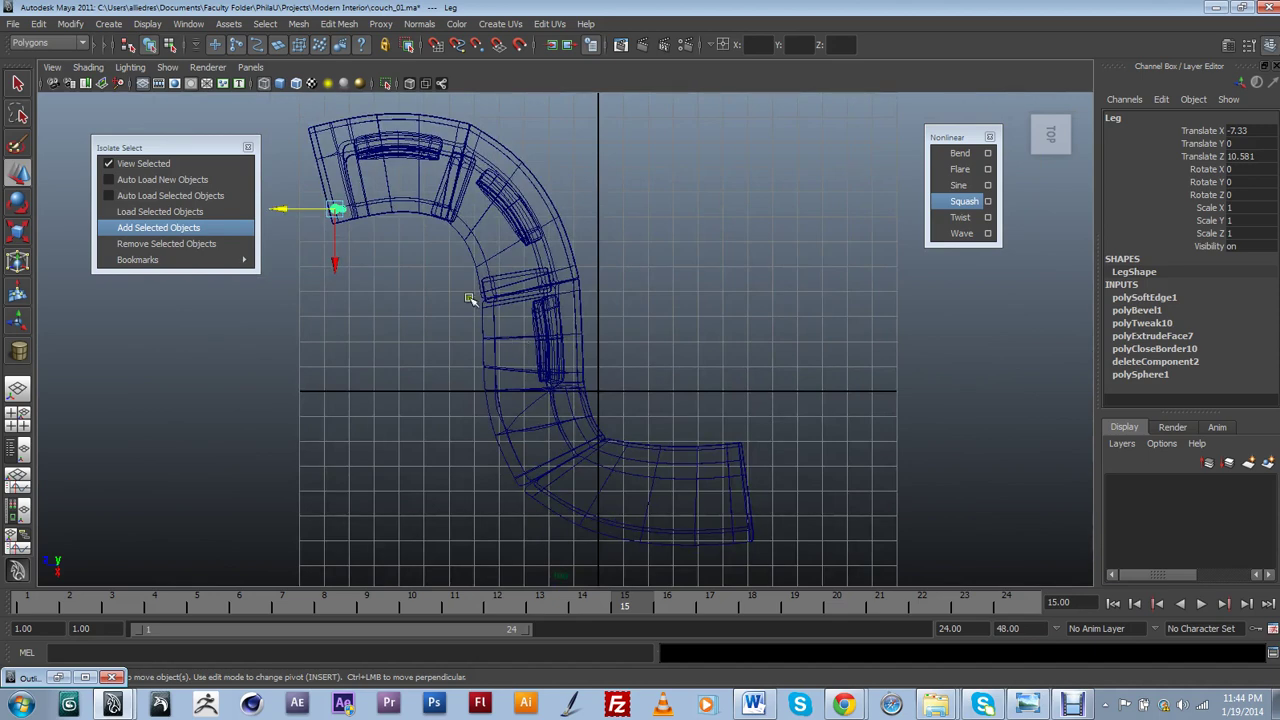
{"action": "middle_click_drag", "start_coordinate": [470, 299], "coordinate": [683, 406], "text": "alt"}
{"action": "scroll", "coordinate": [613, 383], "scroll_direction": "up", "scroll_amount": 9}
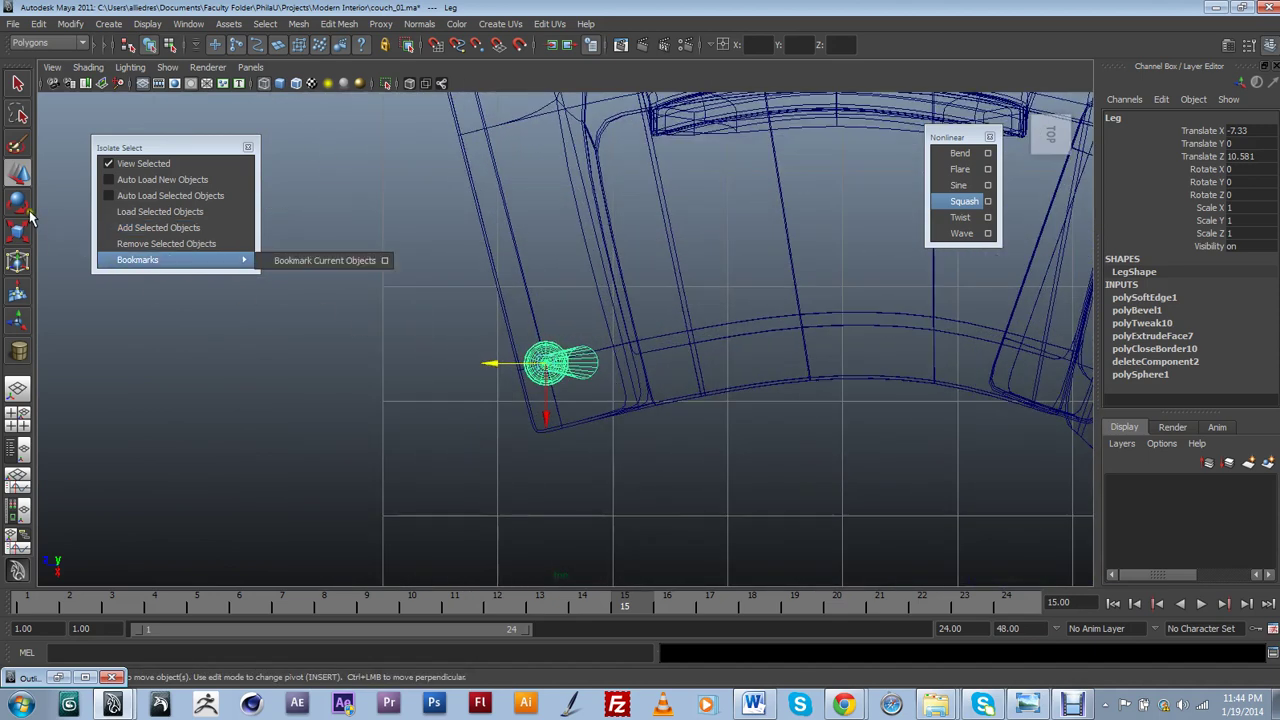
{"action": "left_click", "coordinate": [22, 206]}
{"action": "left_click_drag", "start_coordinate": [606, 343], "coordinate": [605, 310]}
Shift the rotated Leg inward from the couch's front corner, to about X -7.344 and Z 10.448
{"action": "key", "text": "w"}
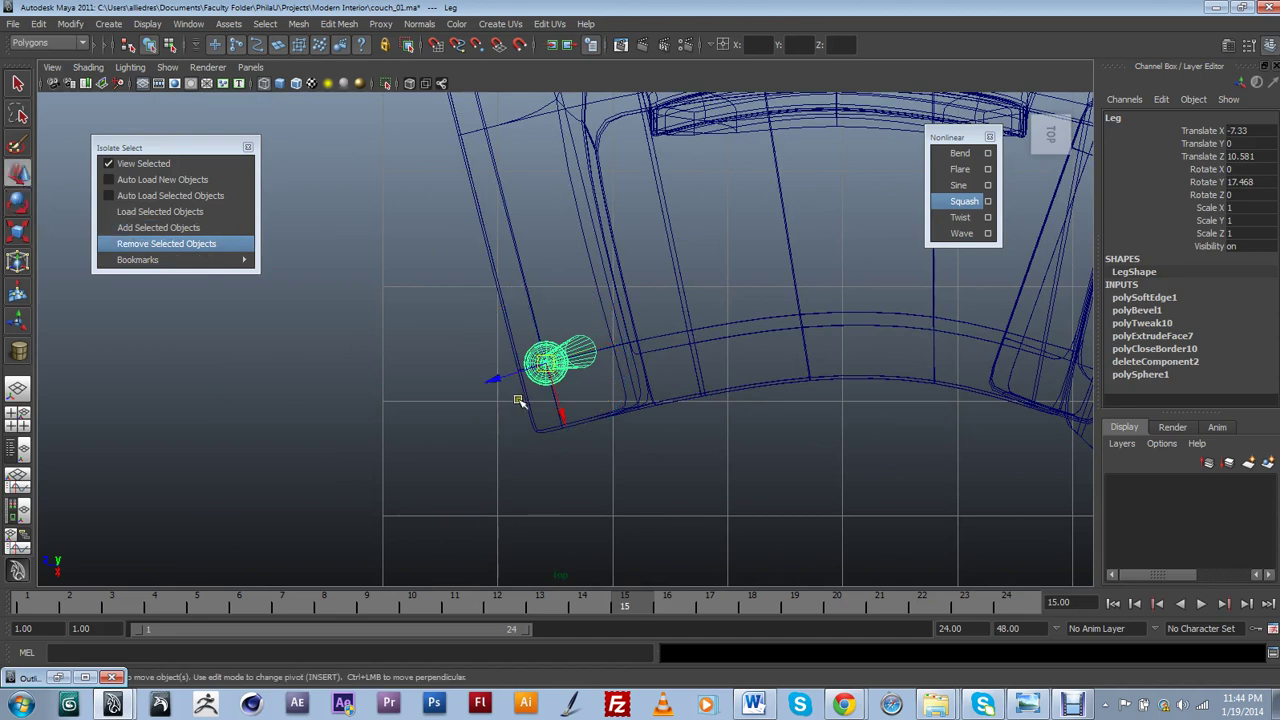
{"action": "left_click_drag", "start_coordinate": [549, 362], "coordinate": [564, 362]}
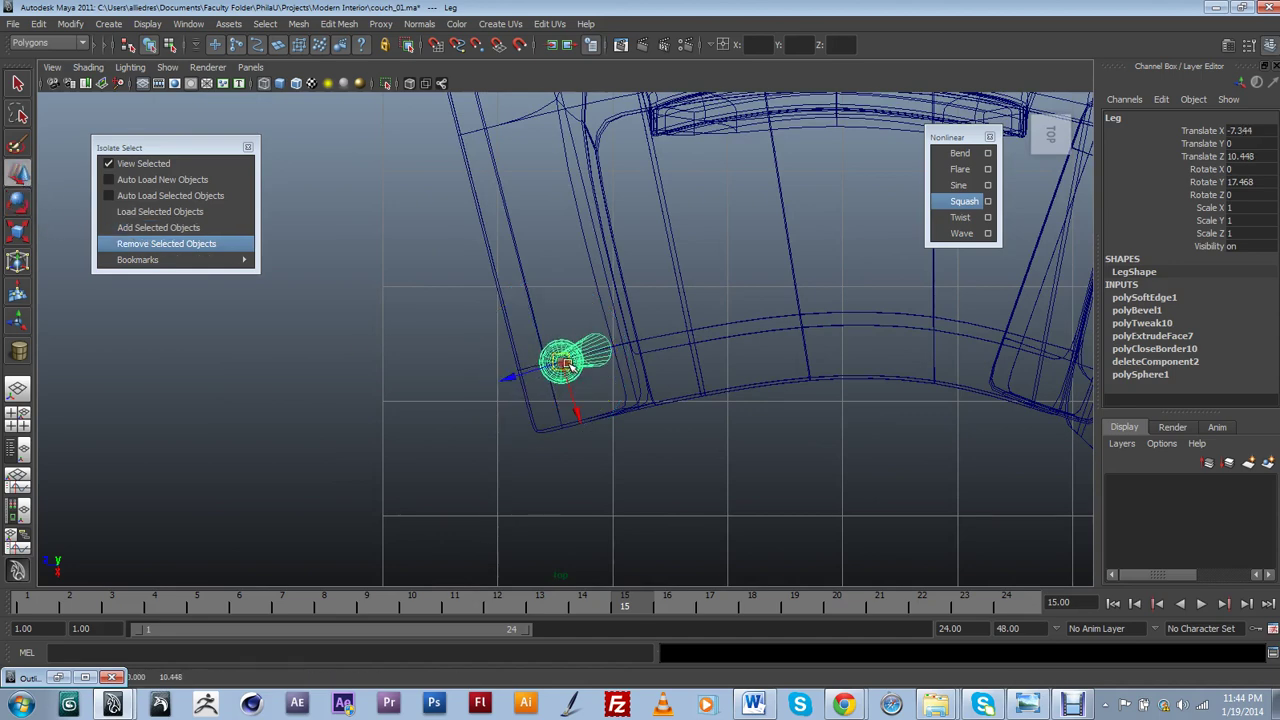
{"action": "scroll", "coordinate": [565, 363], "scroll_direction": "down", "scroll_amount": 5}
{"action": "middle_click_drag", "start_coordinate": [608, 372], "coordinate": [541, 405], "text": "alt"}
{"action": "scroll", "coordinate": [546, 405], "scroll_direction": "up", "scroll_amount": 2}
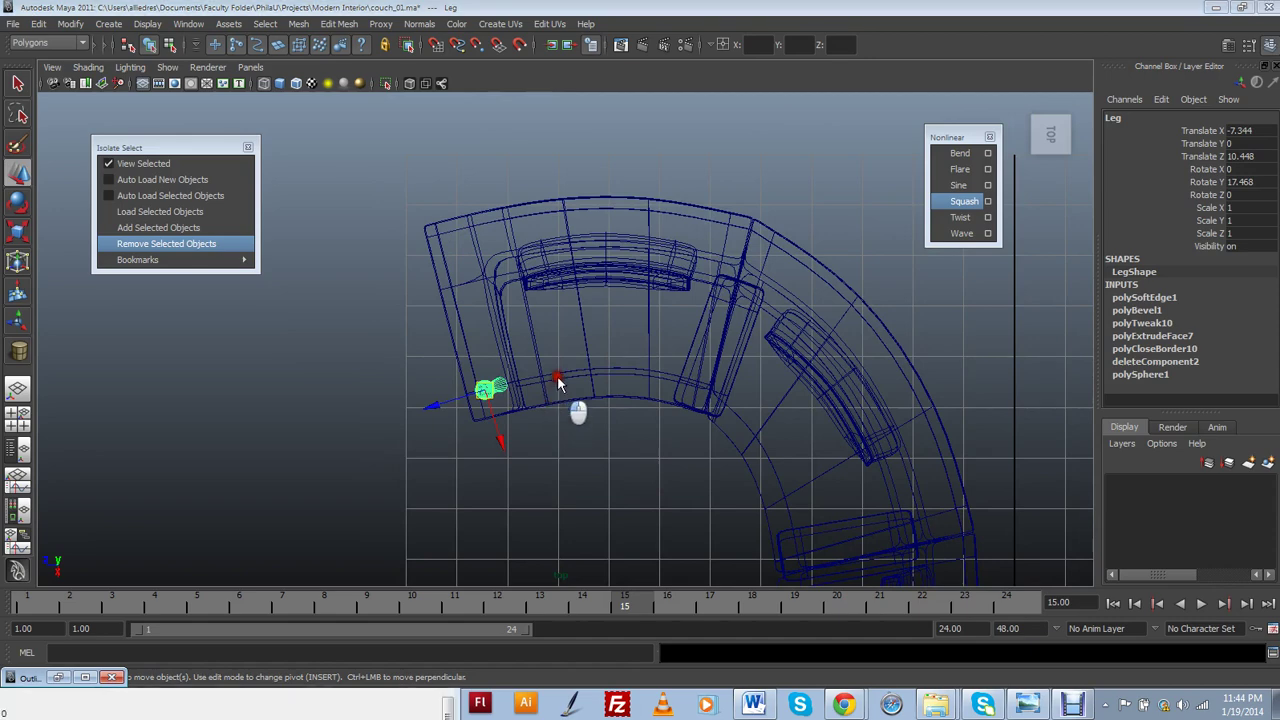
Examine the leg's placement under the couch in shaded perspective, from a low close view out to the whole couch
{"action": "left_click_drag", "start_coordinate": [557, 377], "coordinate": [567, 340], "text": "alt"}
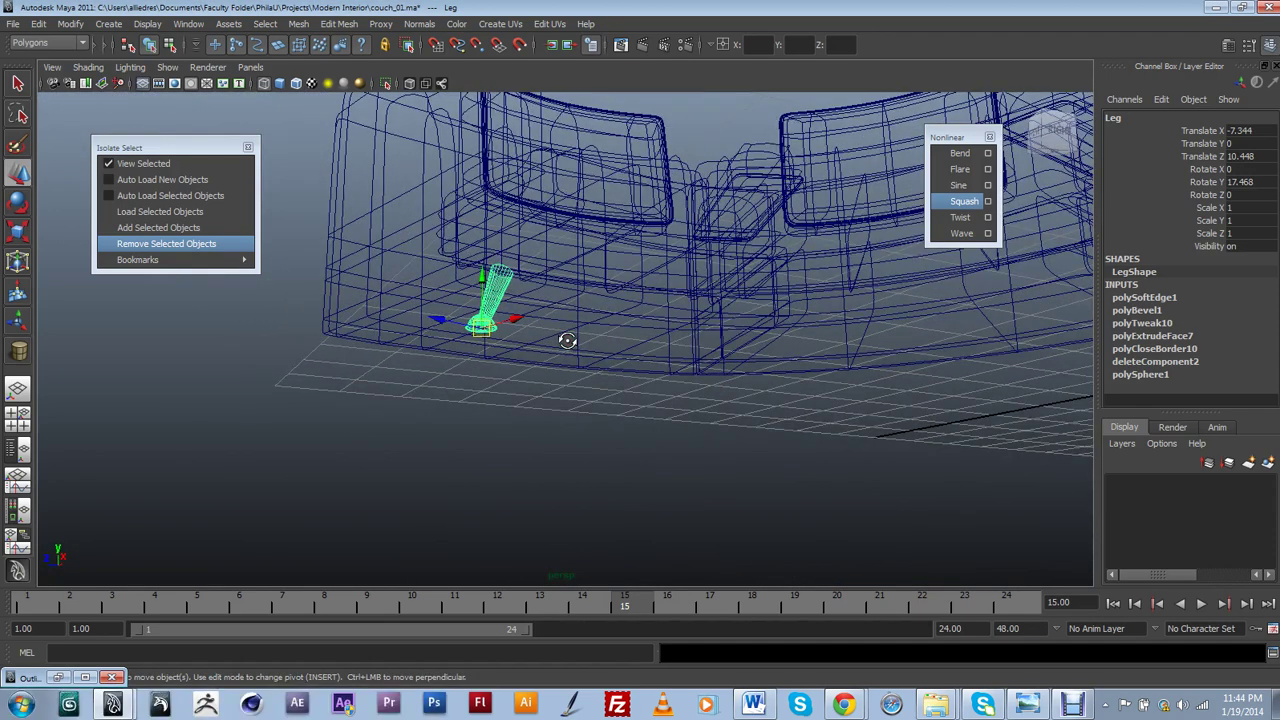
{"action": "key", "text": "F4"}
{"action": "key", "text": "5"}
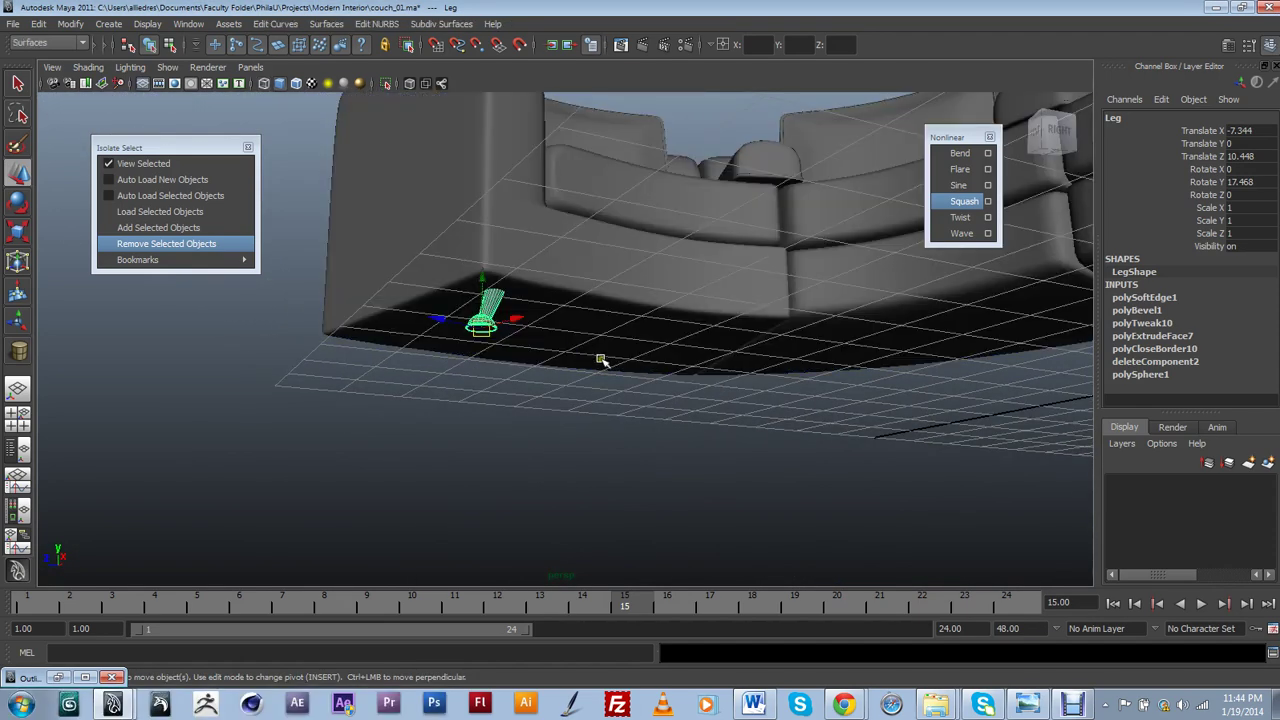
{"action": "left_click_drag", "start_coordinate": [603, 360], "coordinate": [663, 423], "text": "alt"}
{"action": "left_click", "coordinate": [668, 423]}
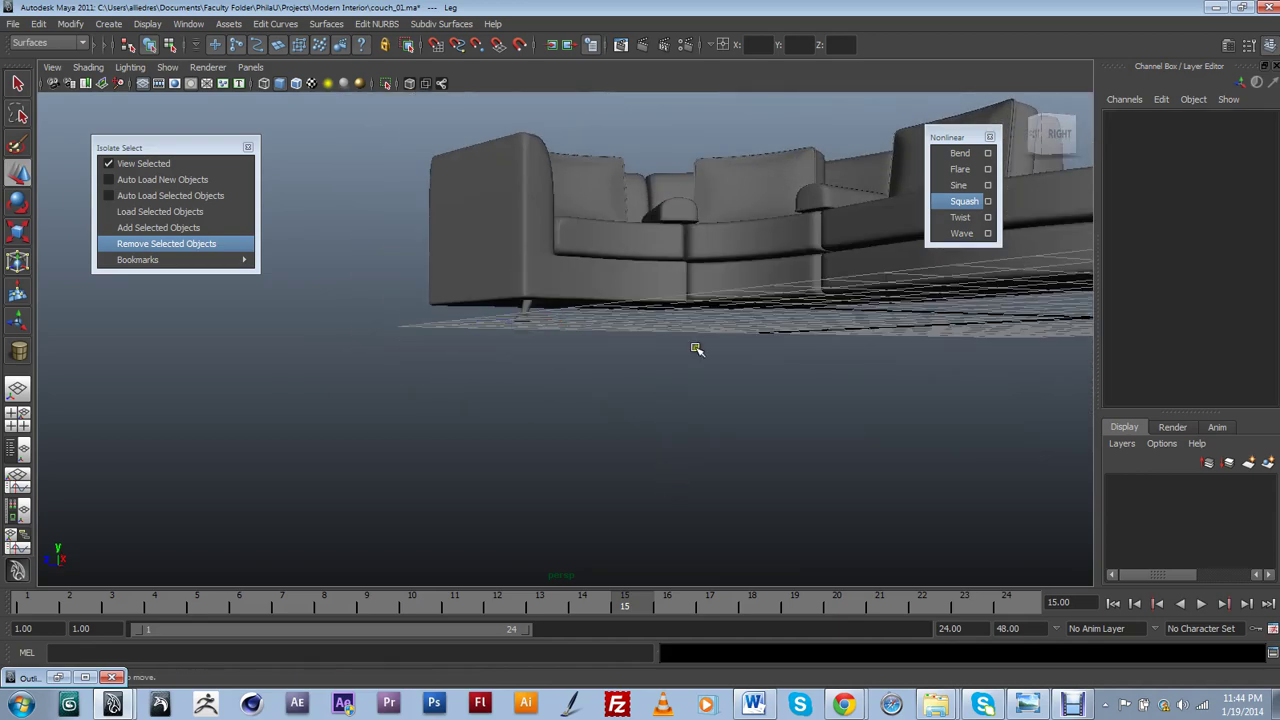
{"action": "left_click_drag", "start_coordinate": [644, 375], "coordinate": [604, 411], "text": "alt"}
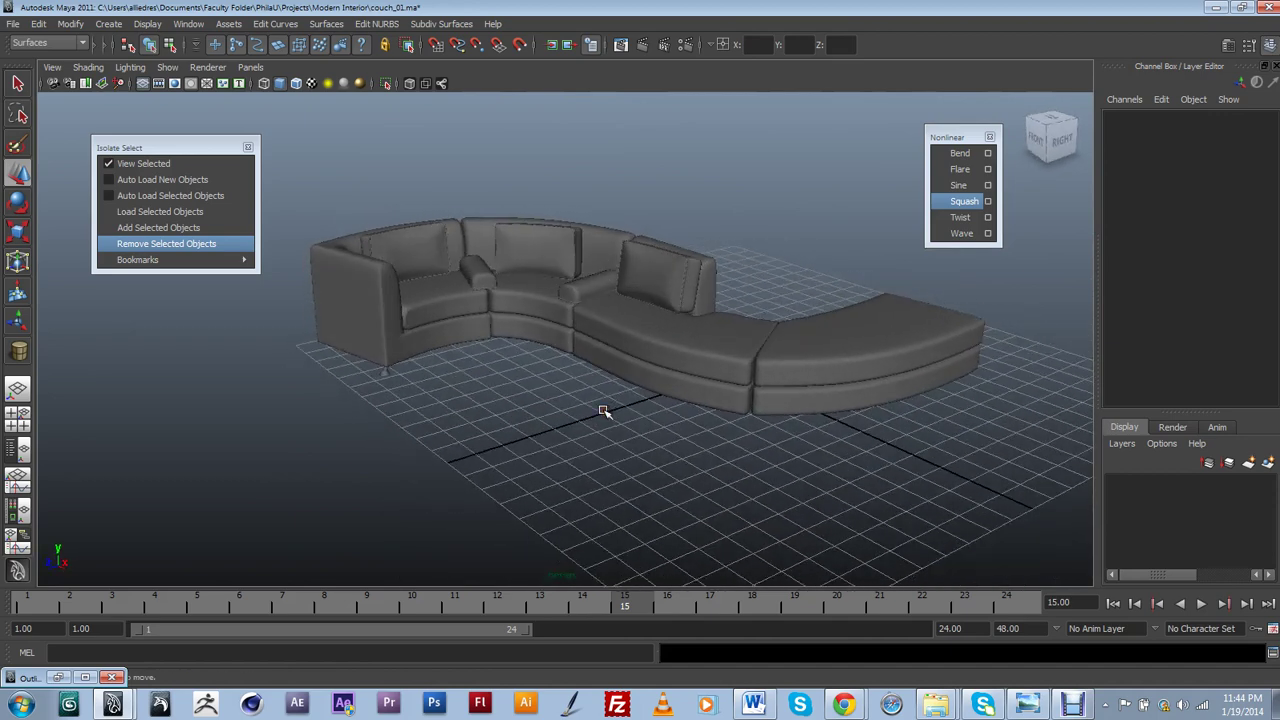
{"action": "mouse_move", "coordinate": [518, 389]}
{"action": "left_mouse_down", "text": "alt"}
{"action": "mouse_move", "coordinate": [517, 371]}
{"action": "mouse_move", "coordinate": [554, 374]}
{"action": "mouse_move", "coordinate": [591, 409]}
{"action": "mouse_move", "coordinate": [506, 383]}
{"action": "left_mouse_up", "text": "alt"}
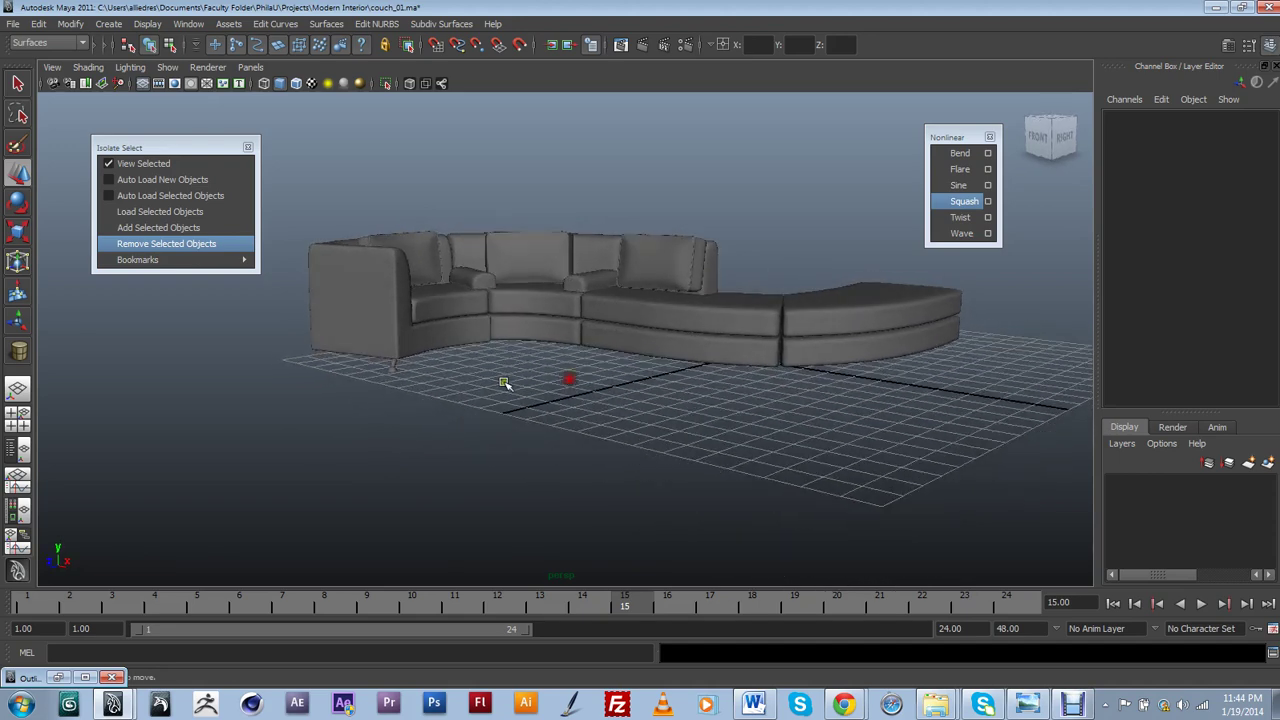